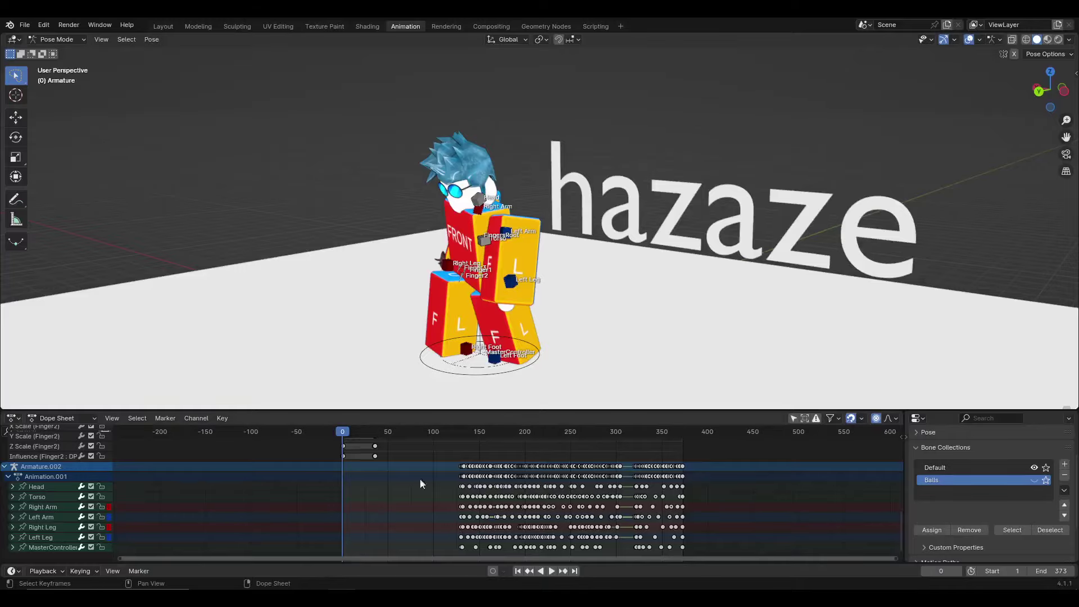
# Play the flip animation, orbit slightly around the character, stop playback and switch to the Layout workspace
pyautogui.press('space')
pyautogui.moveTo(647, 332); pyautogui.dragTo(756, 339, button='middle')
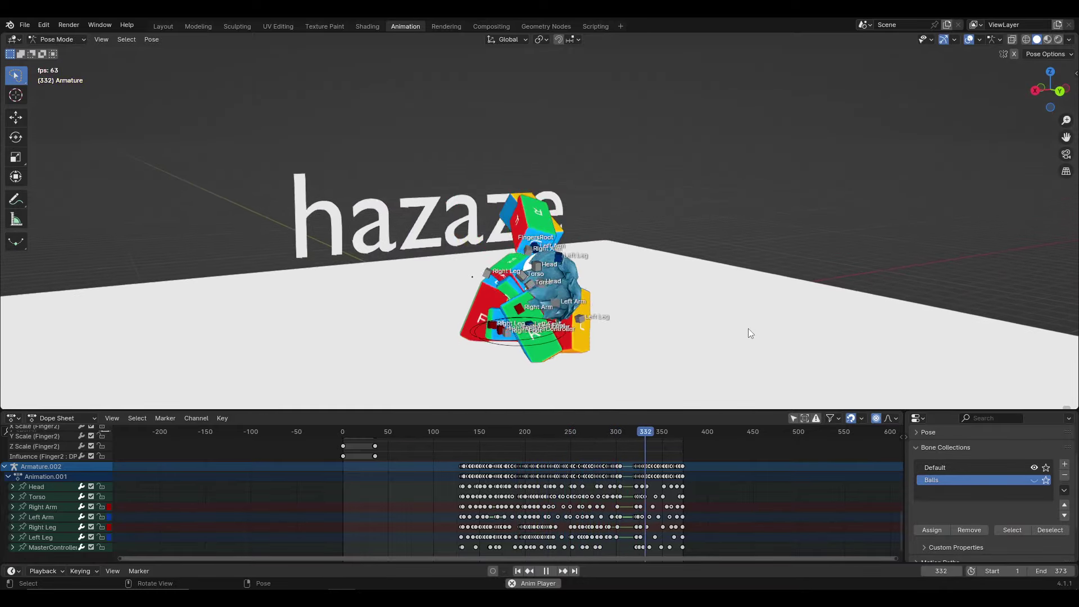
pyautogui.press('space')
pyautogui.click(163, 26)
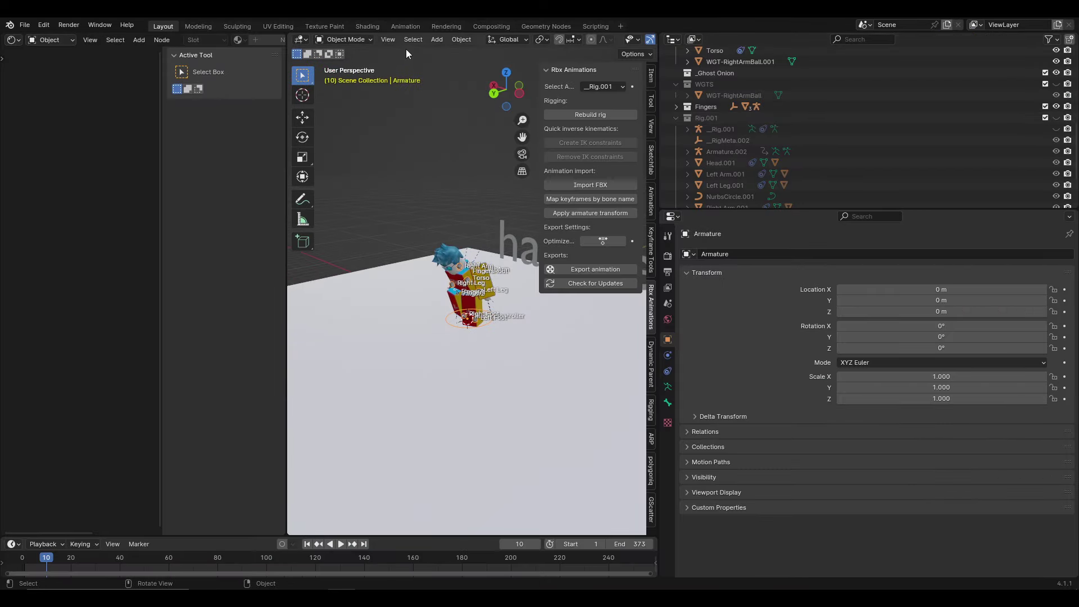
# Glance at the Animation workspace, return to Layout and scroll the outliner to the top
pyautogui.click(405, 26)
pyautogui.click(163, 27)
pyautogui.scroll(3, 916, 184)
pyautogui.scroll(2, 916, 174)
pyautogui.scroll(5, 916, 174)
# Filter the outliner for 'finger' to reveal the Fingers collection, then return to Animation
pyautogui.click(877, 42)
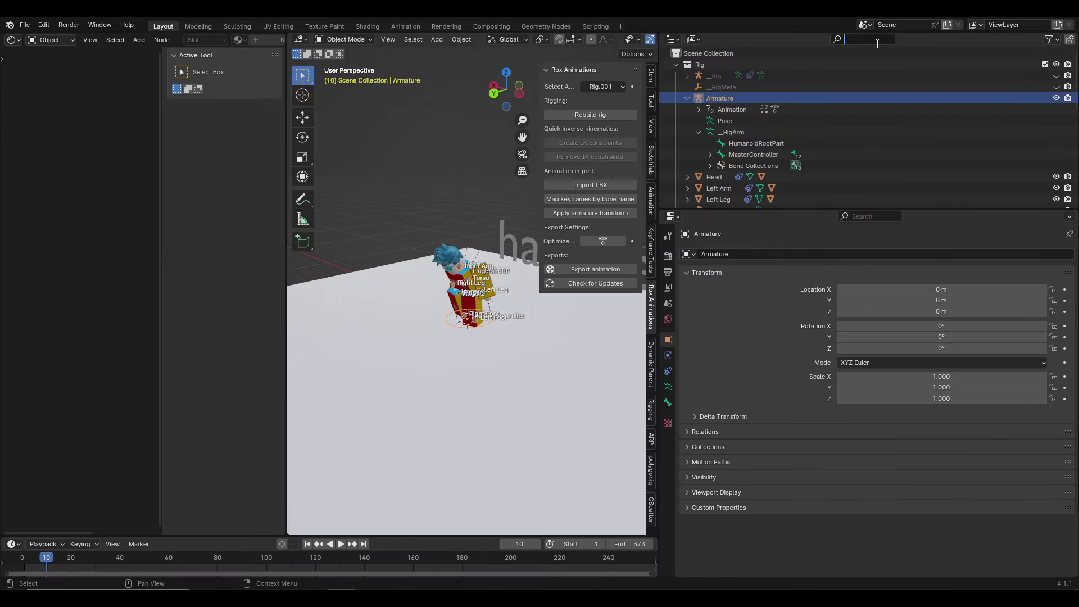
pyautogui.write('finger')
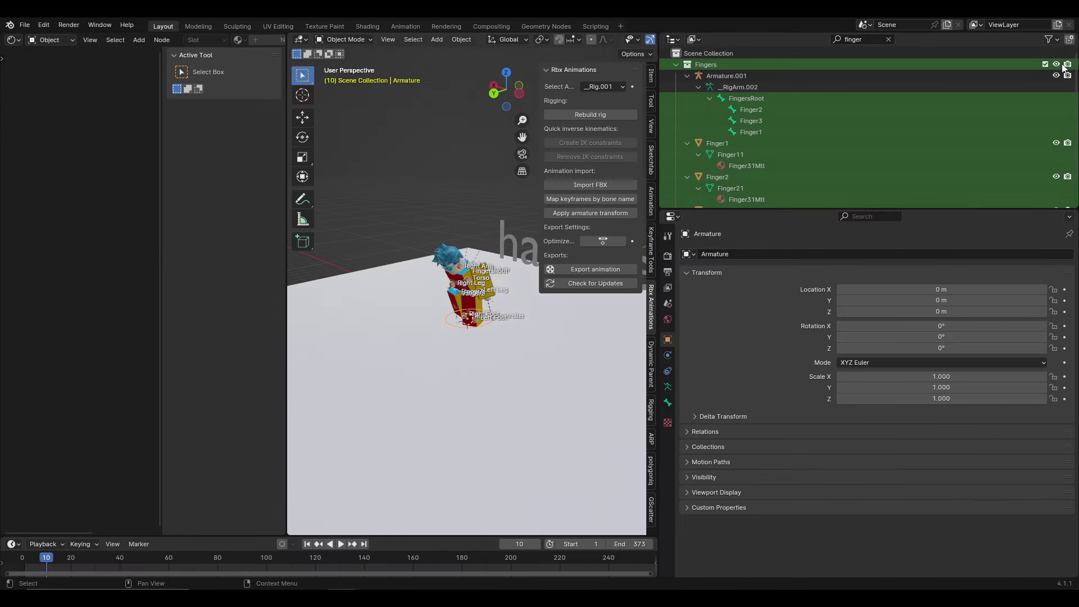
pyautogui.click(399, 26)
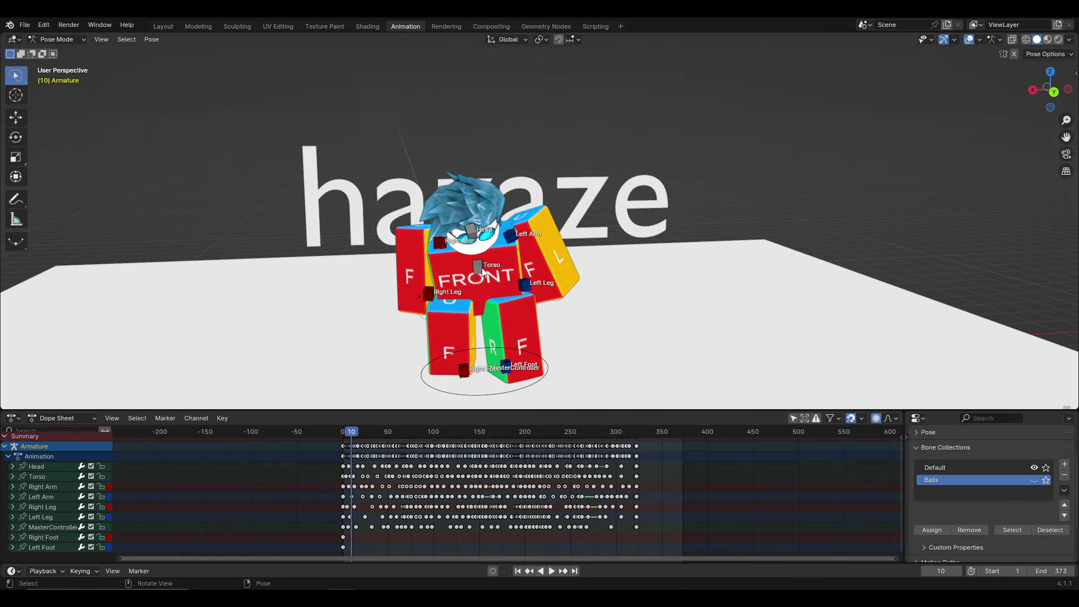
# With the Torso bone selected, play the flip and stop at frame 322, zooming in on the pose
pyautogui.click(483, 272)
pyautogui.moveTo(511, 433); pyautogui.dragTo(449, 440, button='middle')
pyautogui.press('space')
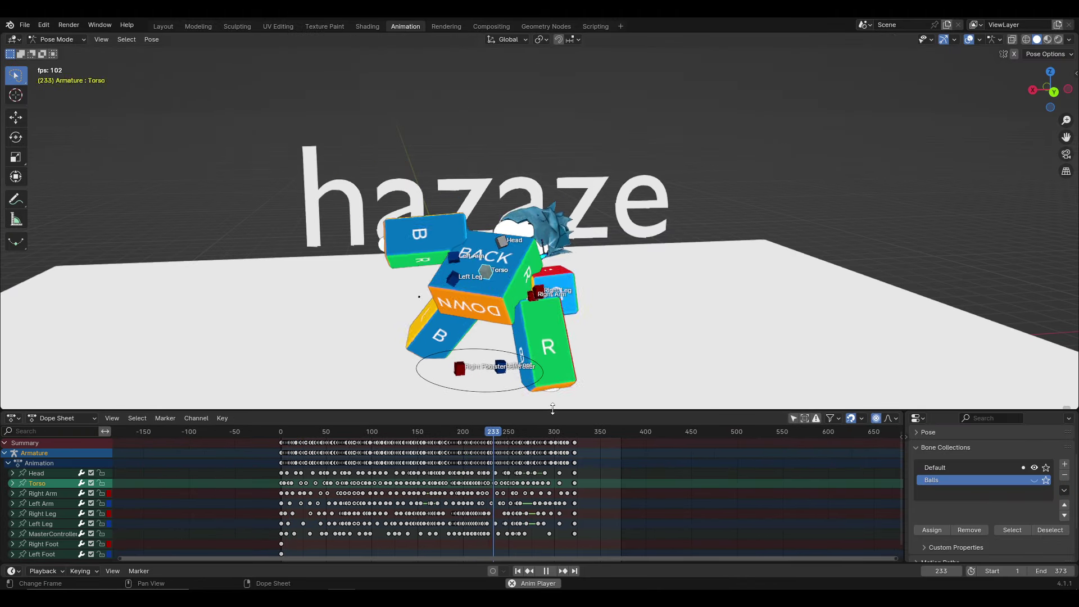
pyautogui.press('space')
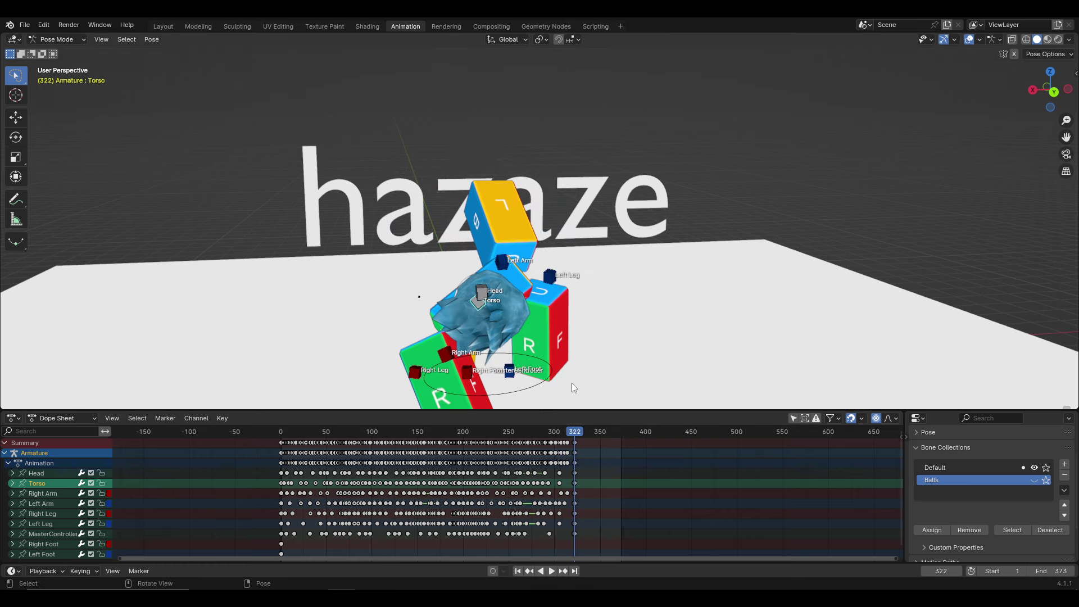
pyautogui.moveTo(572, 388); pyautogui.dragTo(455, 375, button='middle')
pyautogui.scroll(3, 454, 376)
pyautogui.scroll(3, 578, 475)
pyautogui.scroll(2, 635, 437)
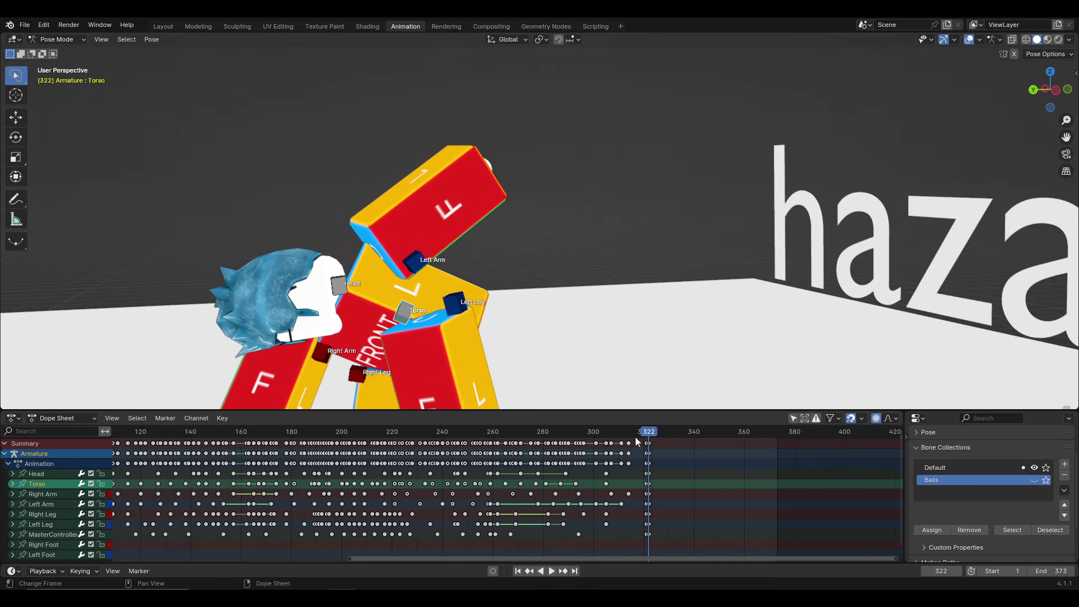
pyautogui.moveTo(635, 437); pyautogui.dragTo(648, 434)
# Switch to Left Orthographic view and show the sidebar with keyframe and onion tools
pyautogui.click(1046, 86)
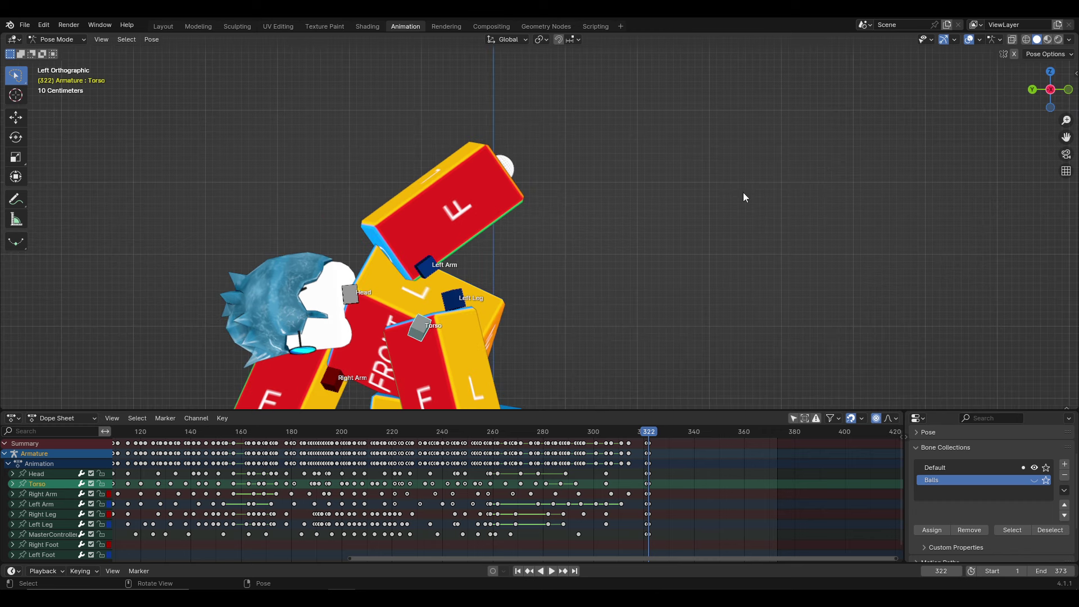
pyautogui.scroll(2, 572, 215)
pyautogui.click(1076, 73)
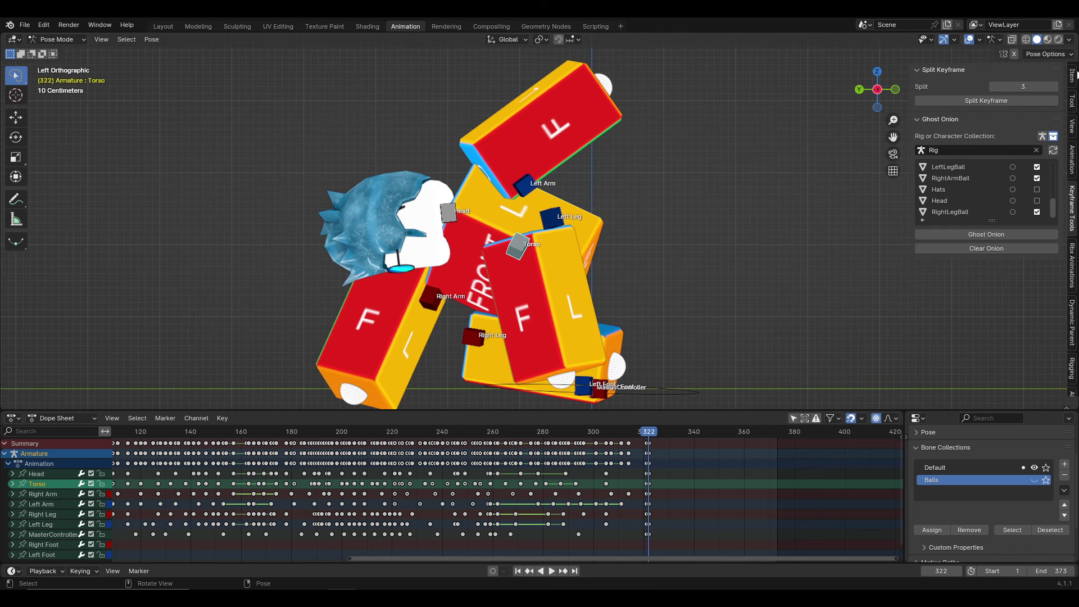
# Create a Ghost Onion of the Armature's current pose
pyautogui.scroll(4, 1010, 178)
pyautogui.click(1011, 178)
pyautogui.click(1005, 235)
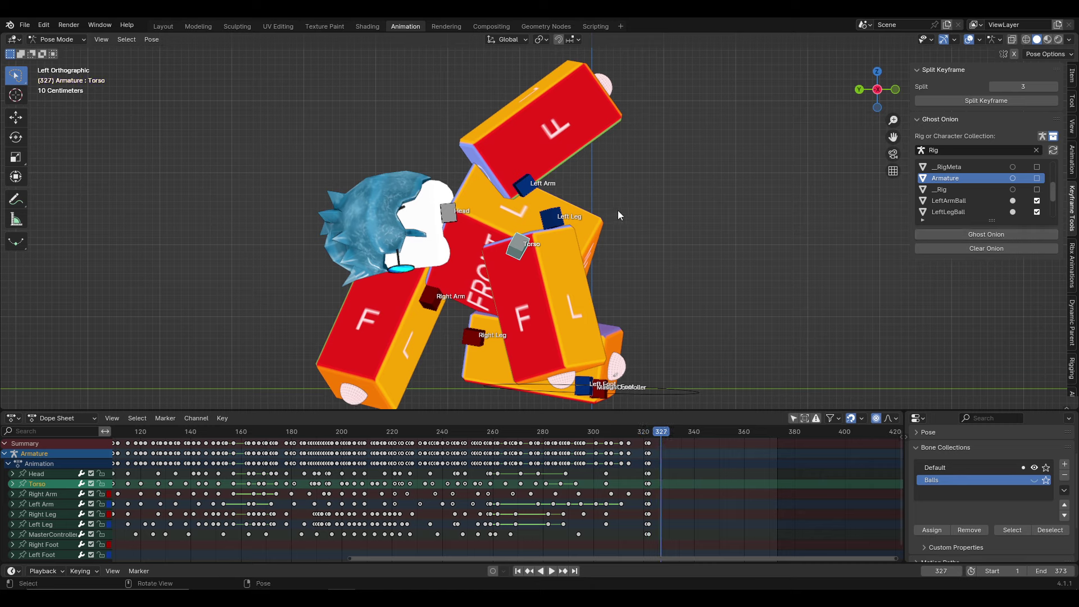
# At frame 327, try moving the torso, rotate the right arm and move the left arm
pyautogui.click(438, 304)
pyautogui.click(517, 247)
pyautogui.press('g')
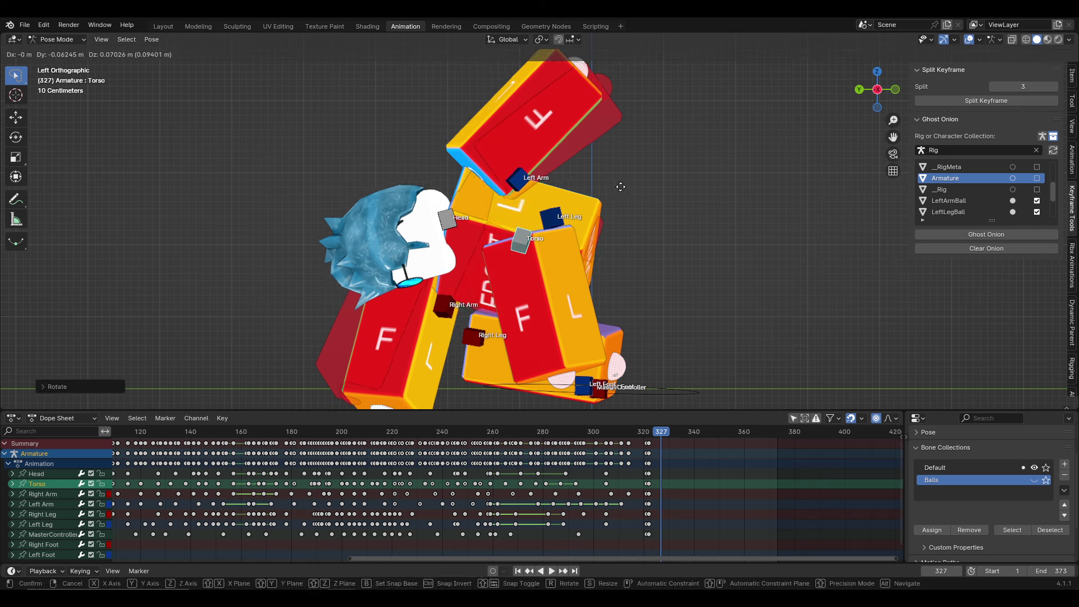
pyautogui.press('Escape')
pyautogui.hotkey('ctrl', 'z')
pyautogui.hotkey('ctrl', 'z')
pyautogui.press('r')
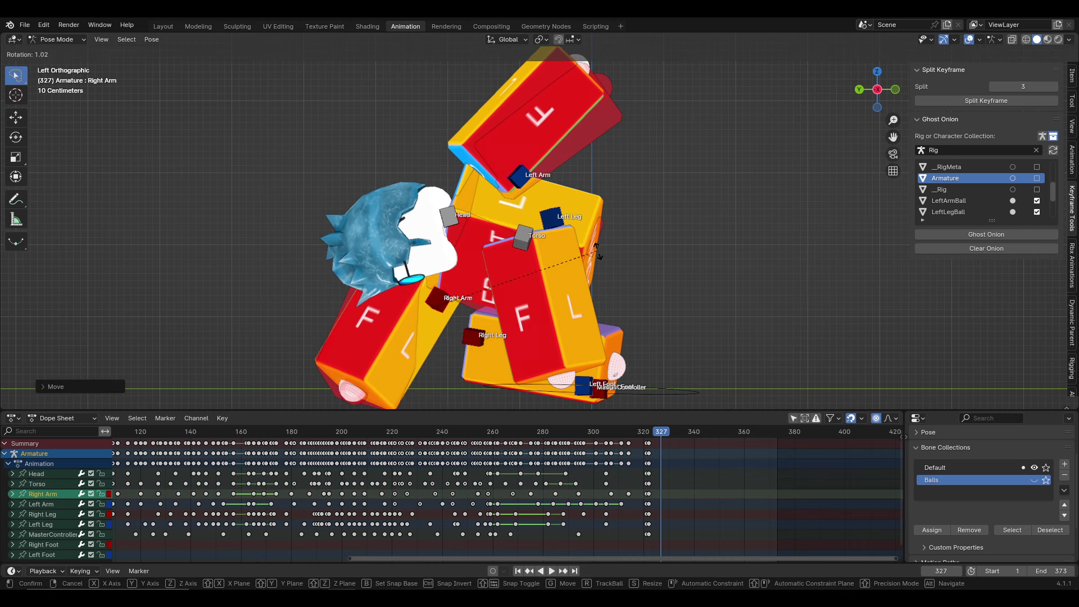
pyautogui.click(458, 222)
pyautogui.click(523, 179)
pyautogui.press('g')
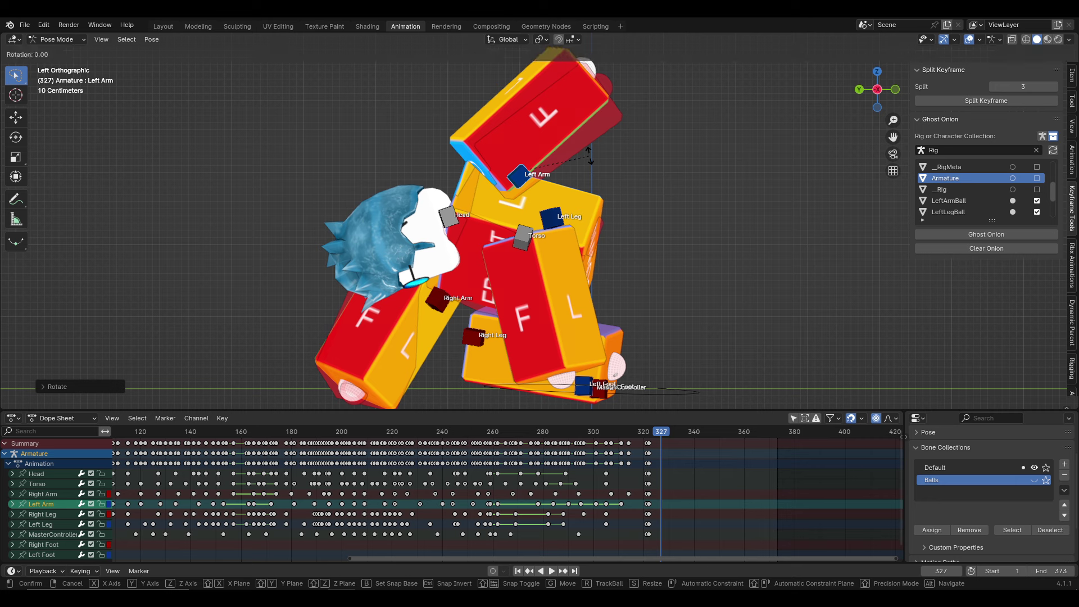
pyautogui.click(605, 173)
# Rotate and nudge the left leg, rotate the right leg, then enable automatic keyframing
pyautogui.click(552, 219)
pyautogui.press('r')
pyautogui.click(672, 222)
pyautogui.press('g')
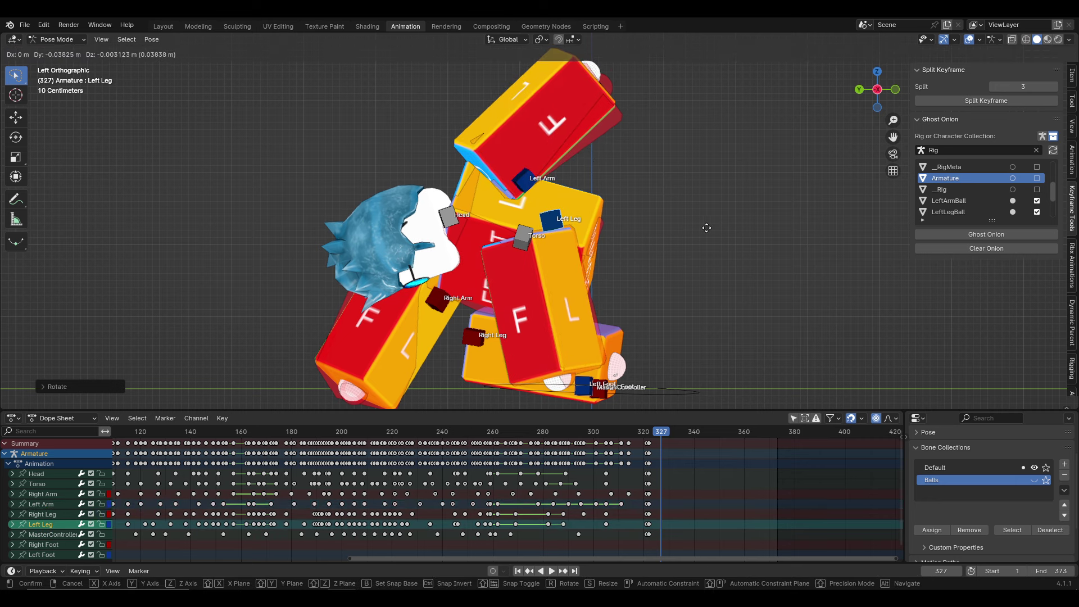
pyautogui.click(487, 341)
pyautogui.press('r')
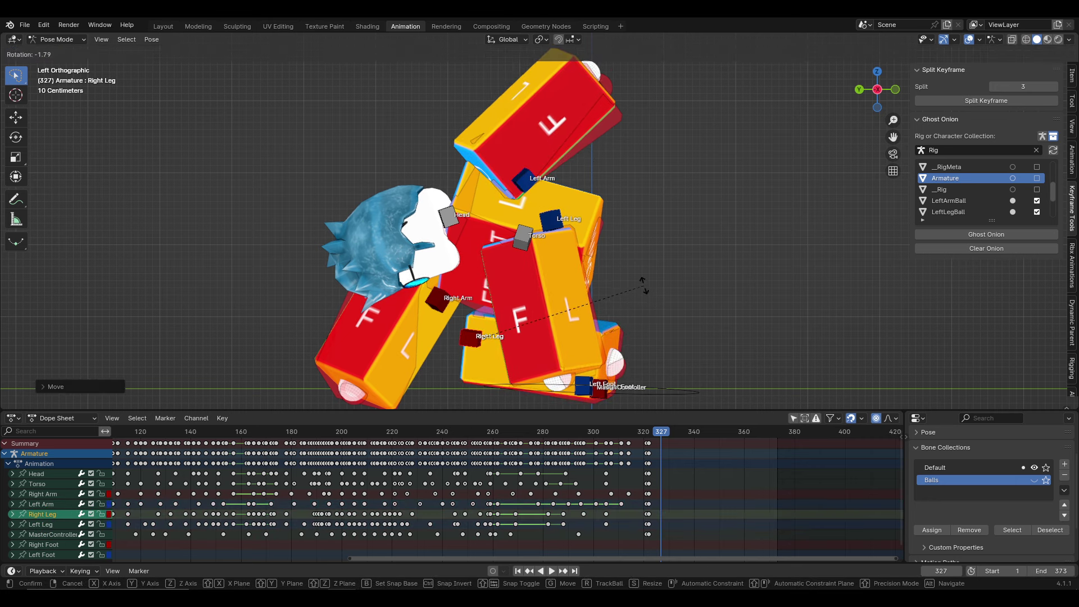
pyautogui.click(596, 344)
pyautogui.click(632, 432)
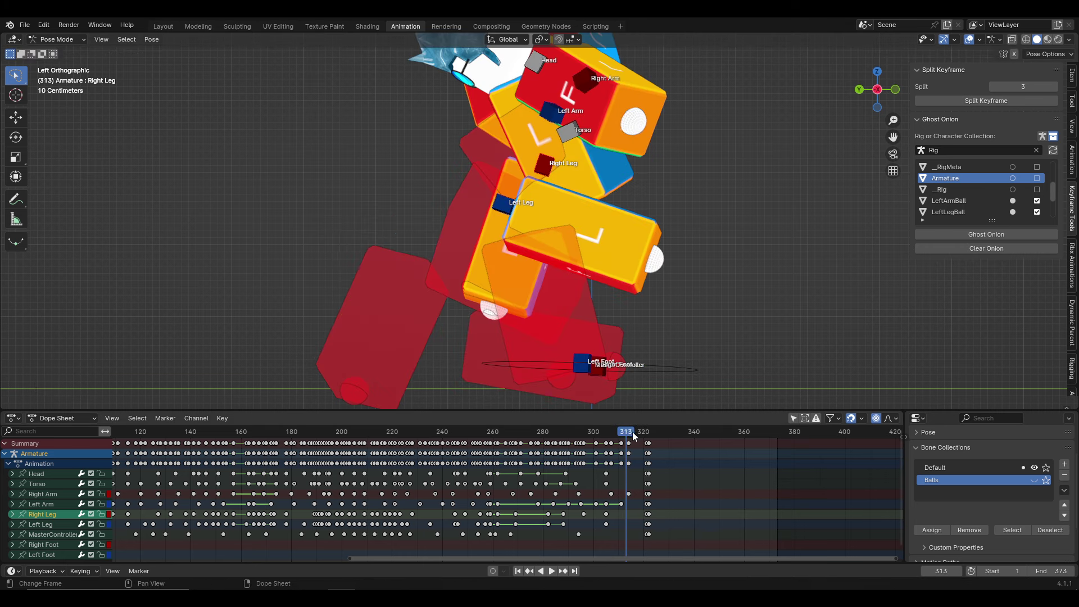
pyautogui.hotkey('ctrl', 'z')
pyautogui.click(493, 571)
# Select all bones and insert keyframes for the whole rig at frame 327
pyautogui.press('a')
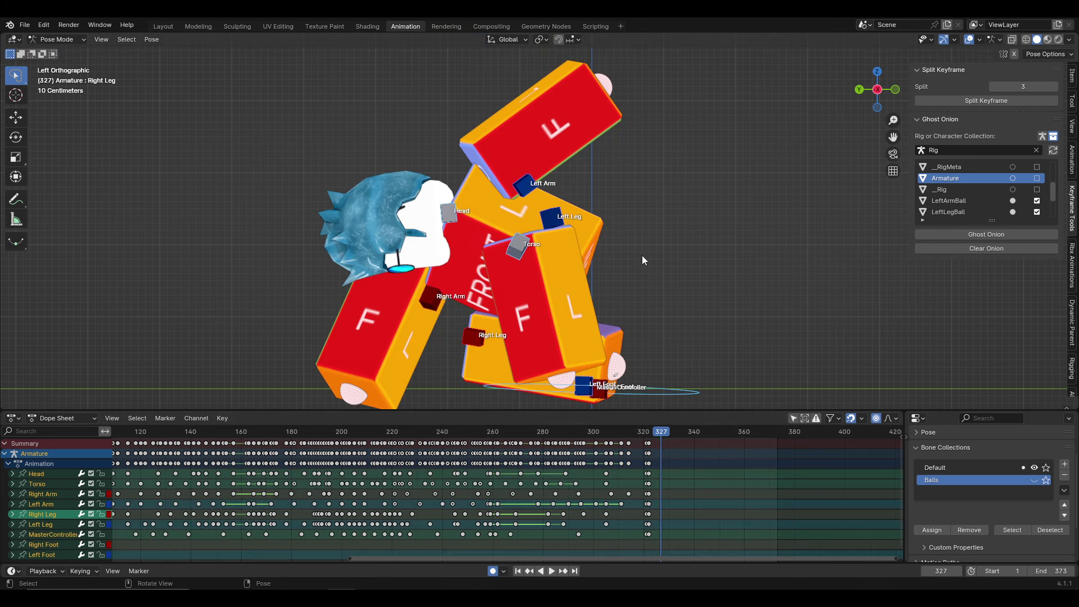
pyautogui.press('i')
pyautogui.hotkey('shift', 'ctrl', 'space')
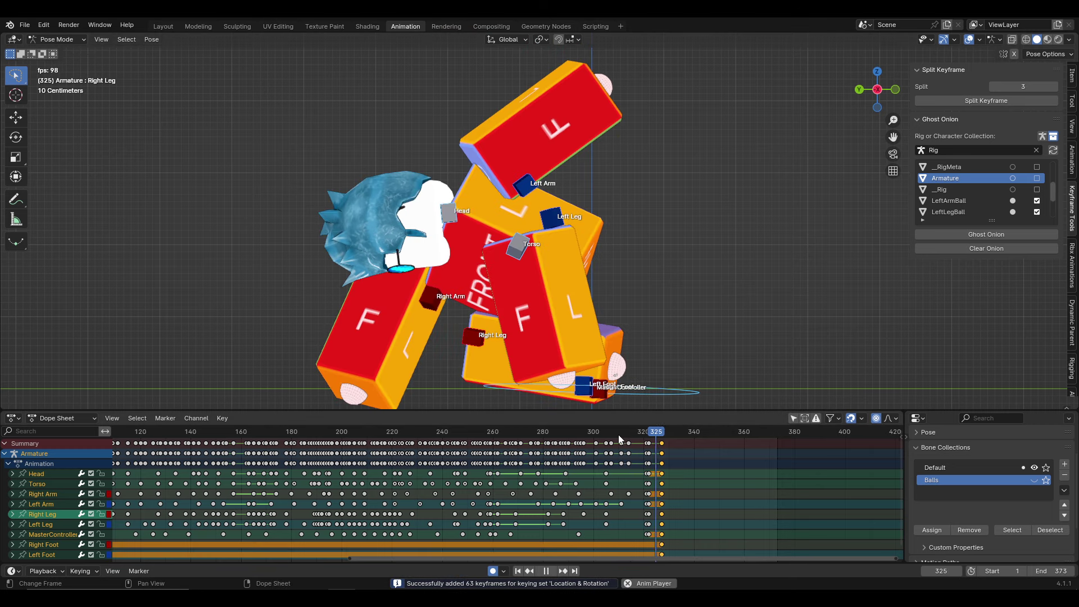
pyautogui.moveTo(639, 433); pyautogui.dragTo(662, 440)
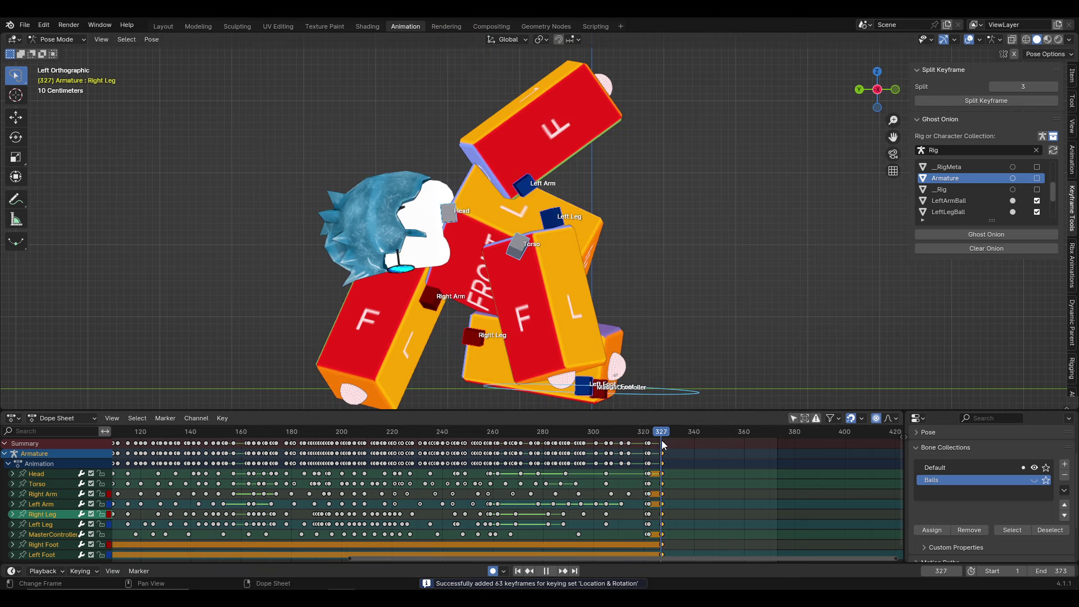
# At frame 334, rotate the torso and move the right arm
pyautogui.click(665, 336)
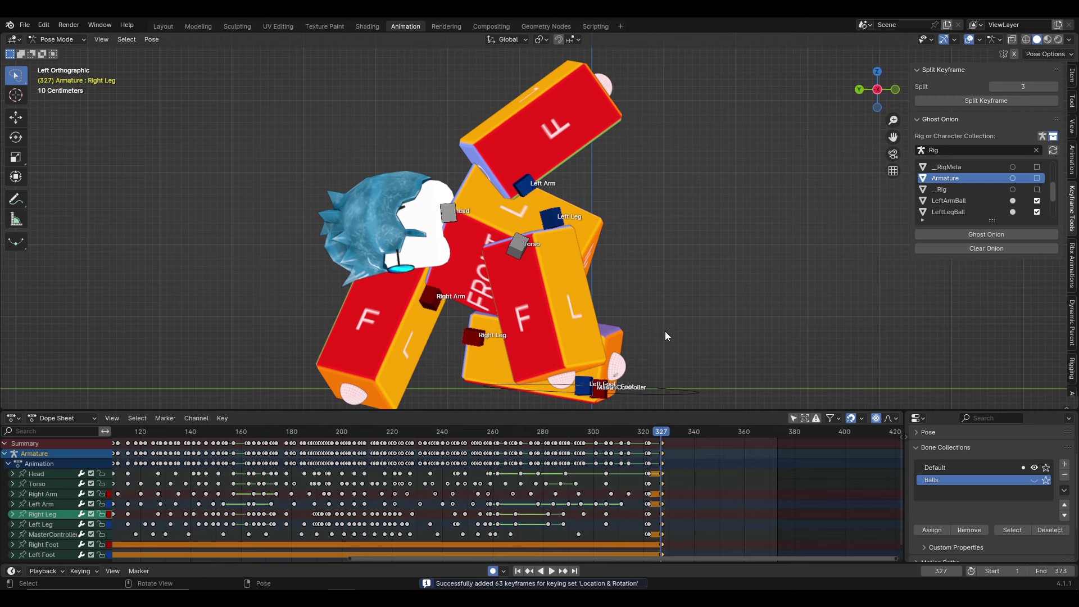
pyautogui.click(514, 258)
pyautogui.moveTo(656, 434); pyautogui.dragTo(677, 433)
pyautogui.press('r')
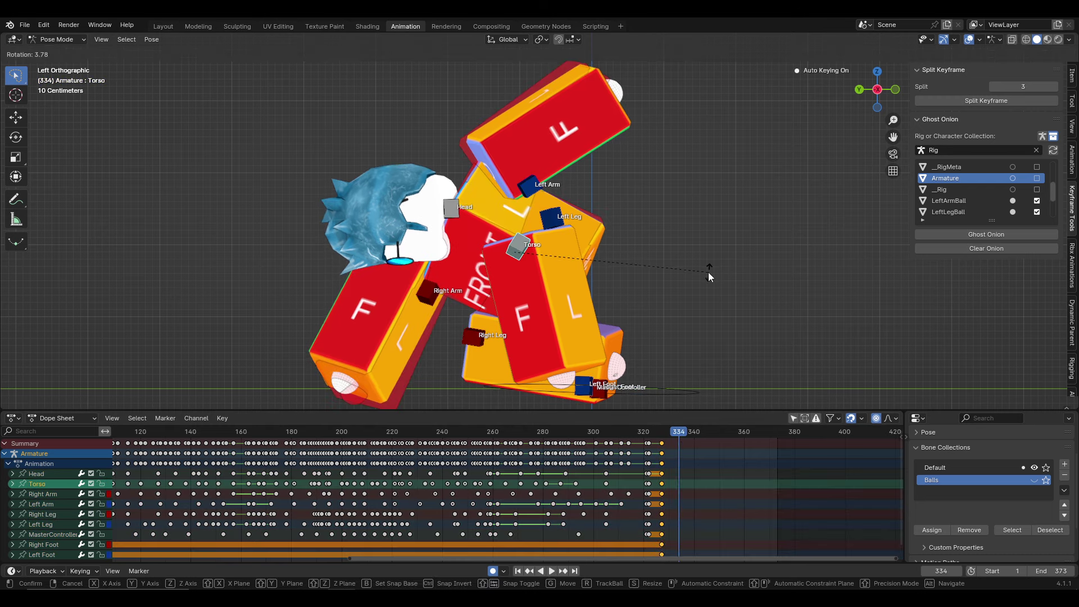
pyautogui.click(697, 261)
pyautogui.click(444, 291)
pyautogui.press('g')
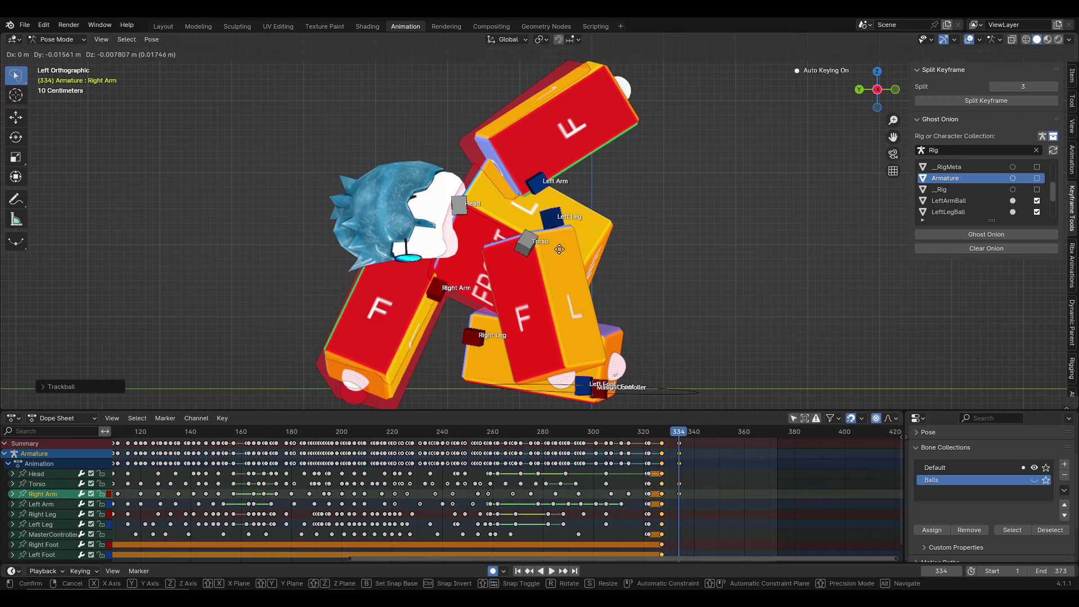
pyautogui.click(559, 249)
# Move the left arm and rotate both legs at frame 334
pyautogui.click(460, 202)
pyautogui.click(537, 183)
pyautogui.press('g')
pyautogui.click(544, 216)
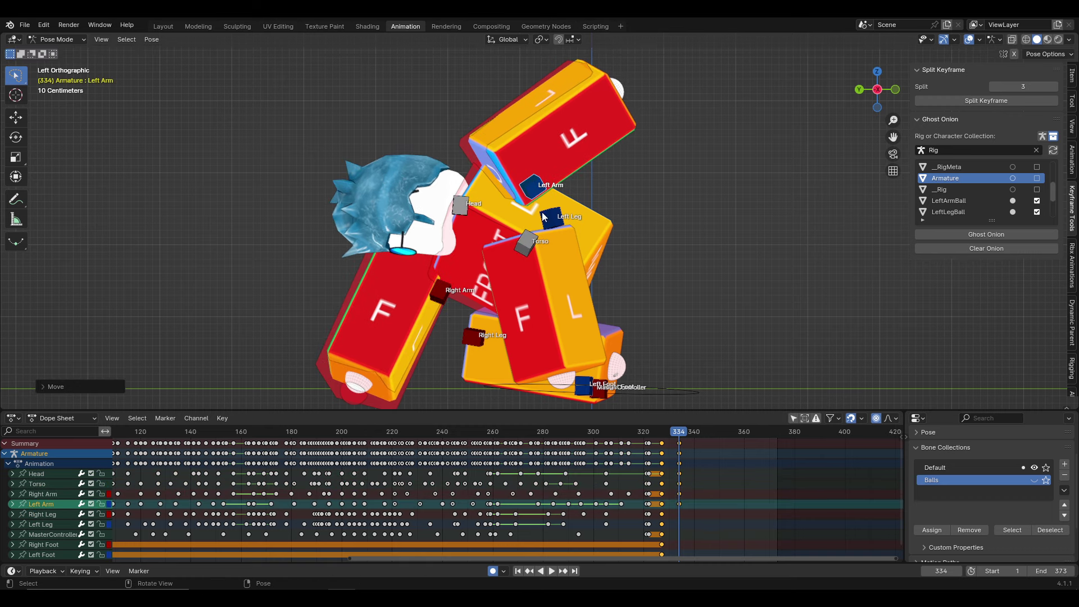
pyautogui.press('r')
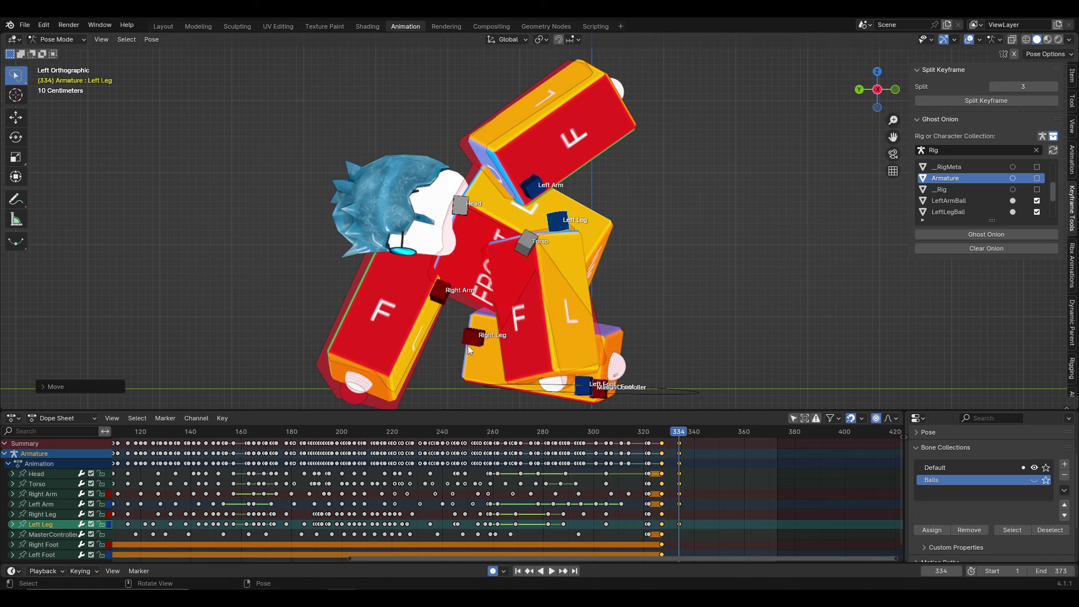
pyautogui.click(468, 345)
pyautogui.press('r')
# Lower the torso slightly and preview the new poses from frame 323
pyautogui.click(526, 243)
pyautogui.press('g')
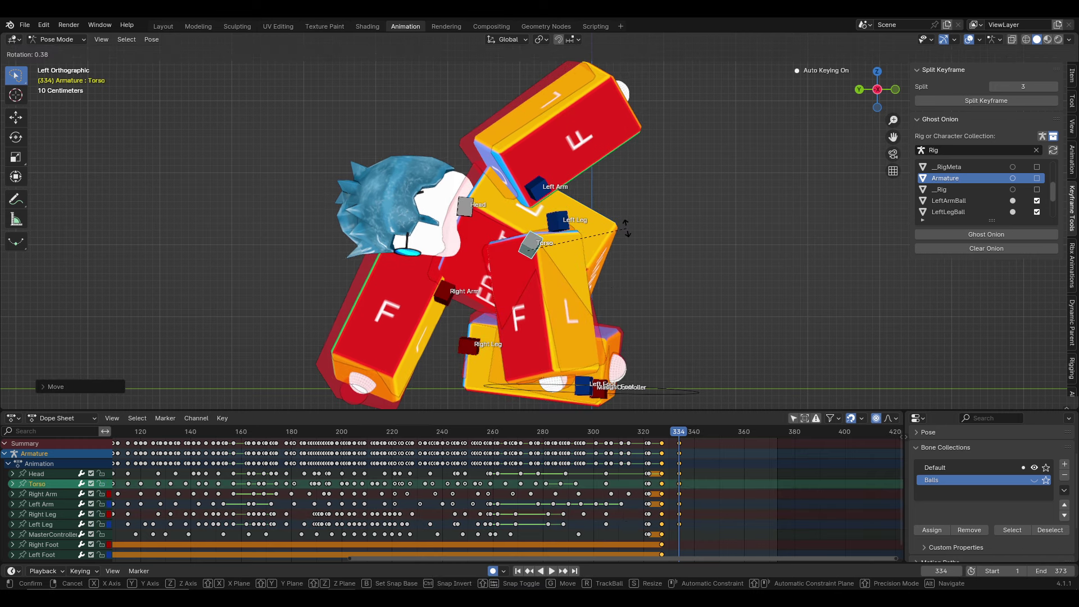
pyautogui.click(625, 235)
pyautogui.press('space')
pyautogui.moveTo(637, 430); pyautogui.dragTo(651, 434)
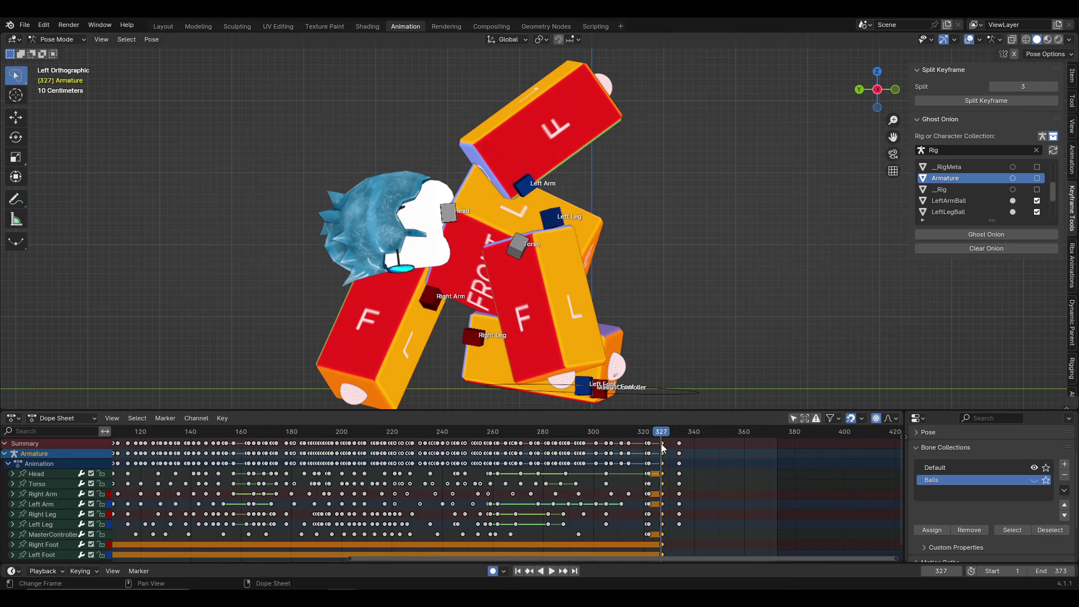
# Delete the frame-327 keys and slide the last keyframe column to frame 328
pyautogui.press('Delete')
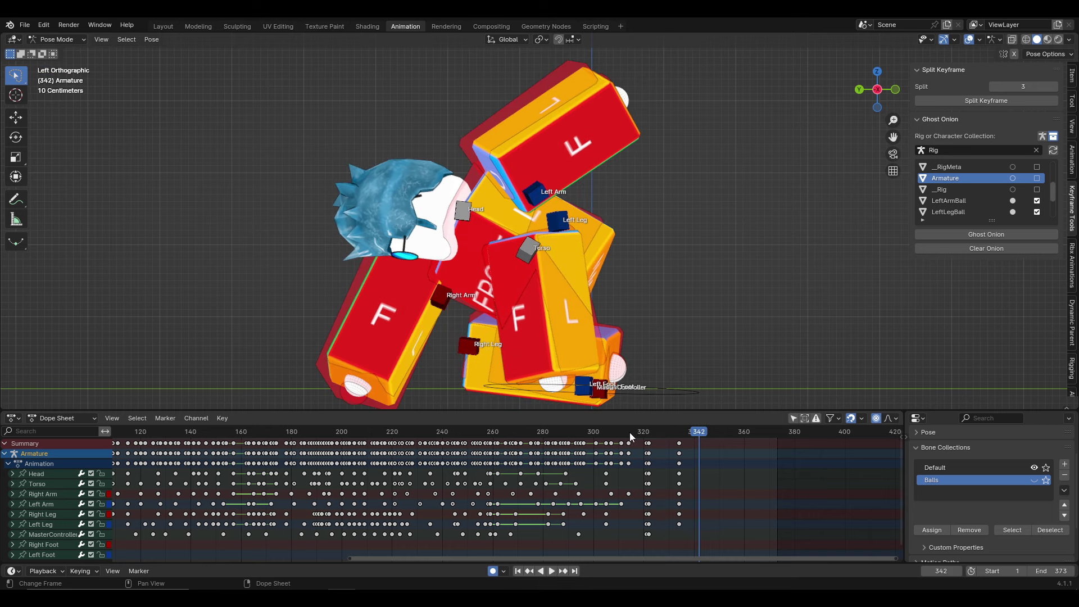
pyautogui.click(664, 432)
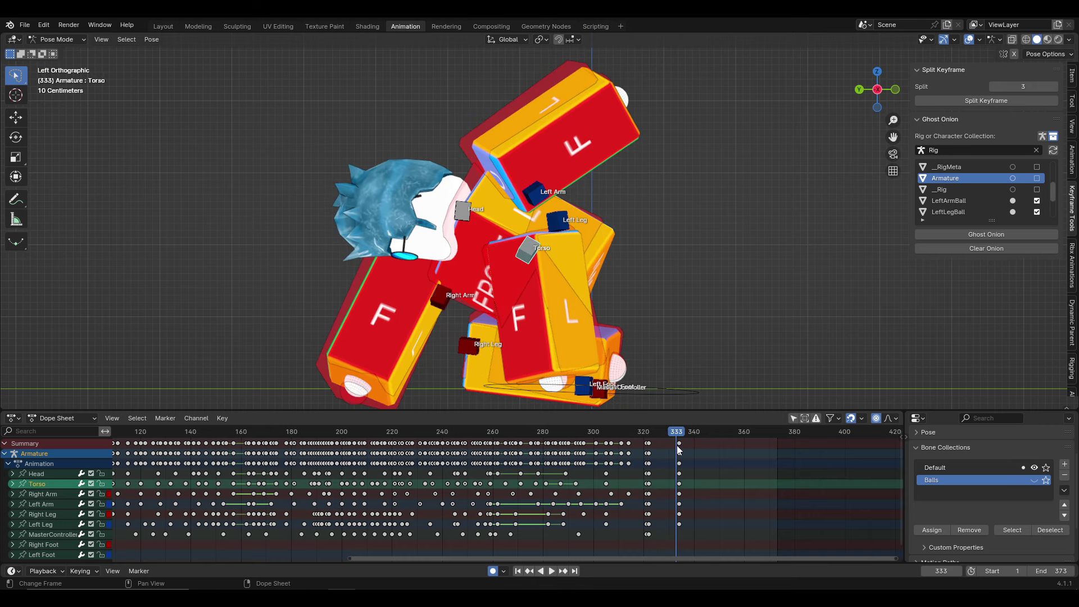
pyautogui.moveTo(679, 455); pyautogui.dragTo(664, 450)
pyautogui.press('space')
pyautogui.press('space')
# Shift the torso to adjust the crouch and replay the flip
pyautogui.click(656, 433)
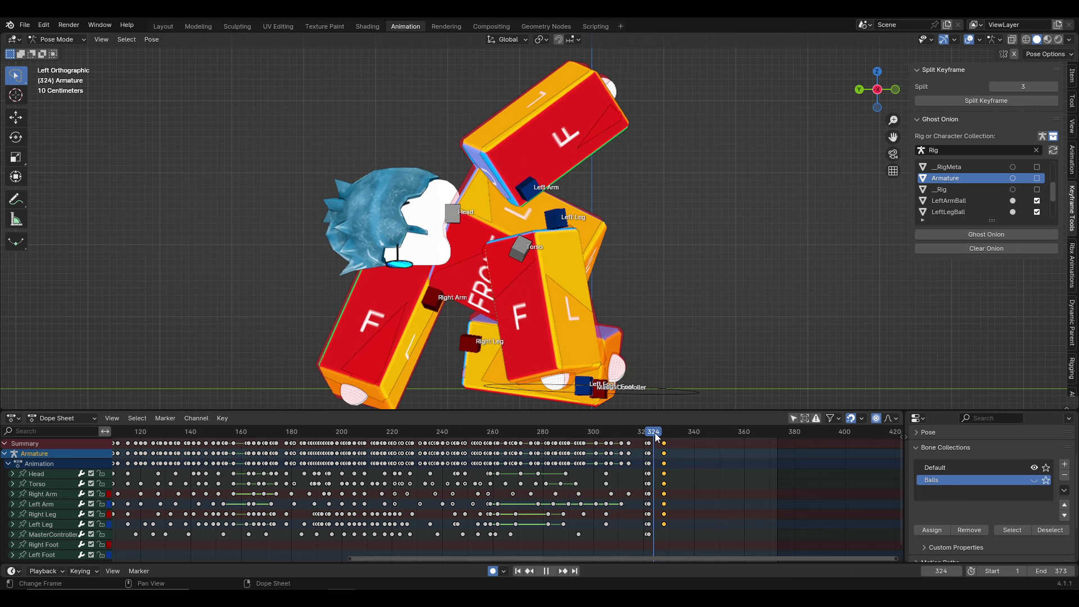
pyautogui.moveTo(505, 252); pyautogui.dragTo(432, 314)
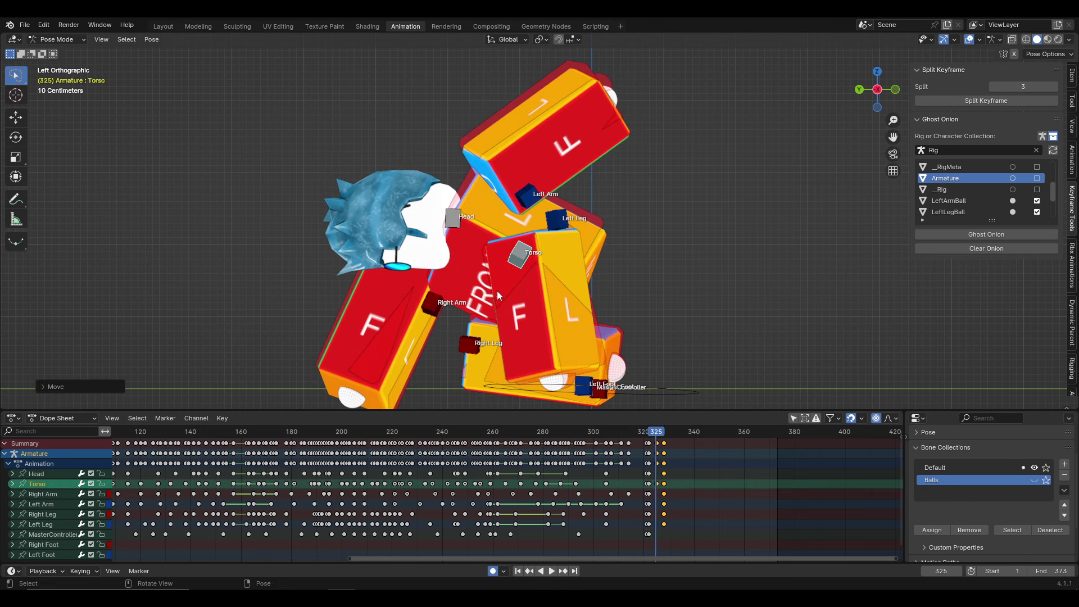
pyautogui.press('space')
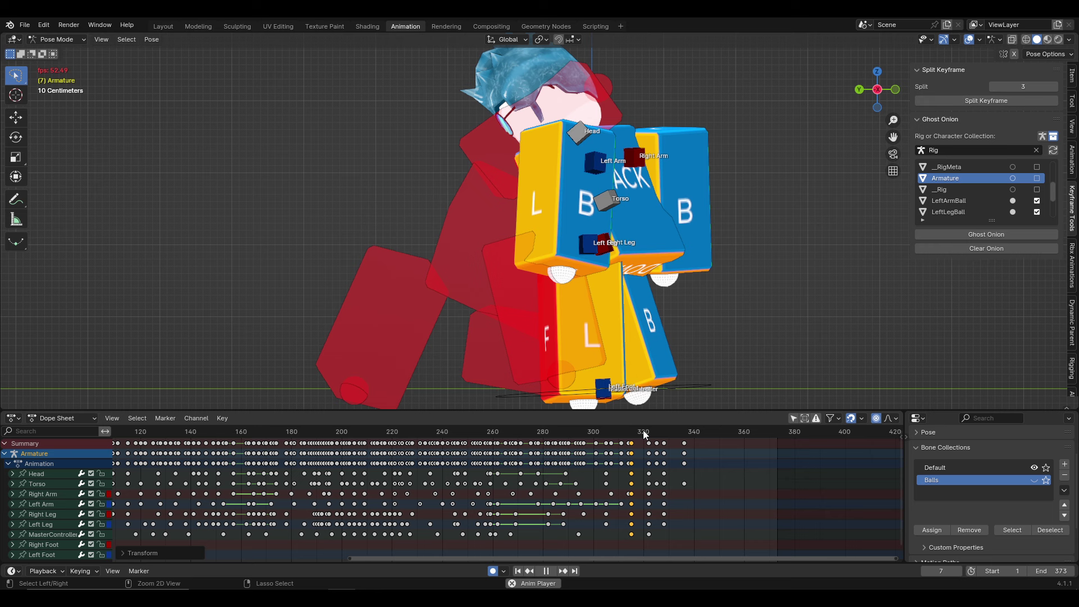
pyautogui.moveTo(640, 429)
pyautogui.mouseDown()
pyautogui.moveTo(623, 430)
pyautogui.moveTo(679, 436)
pyautogui.mouseUp()
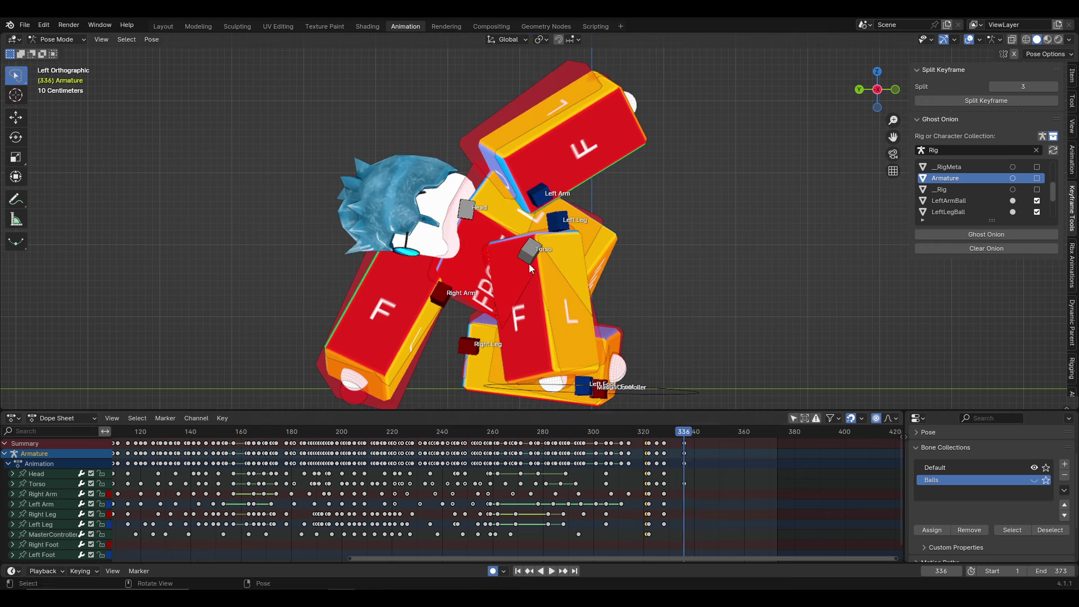
# Rotate the left leg, right leg, right arm and head to refine the landing pose
pyautogui.press('r')
pyautogui.click(635, 219)
pyautogui.click(484, 346)
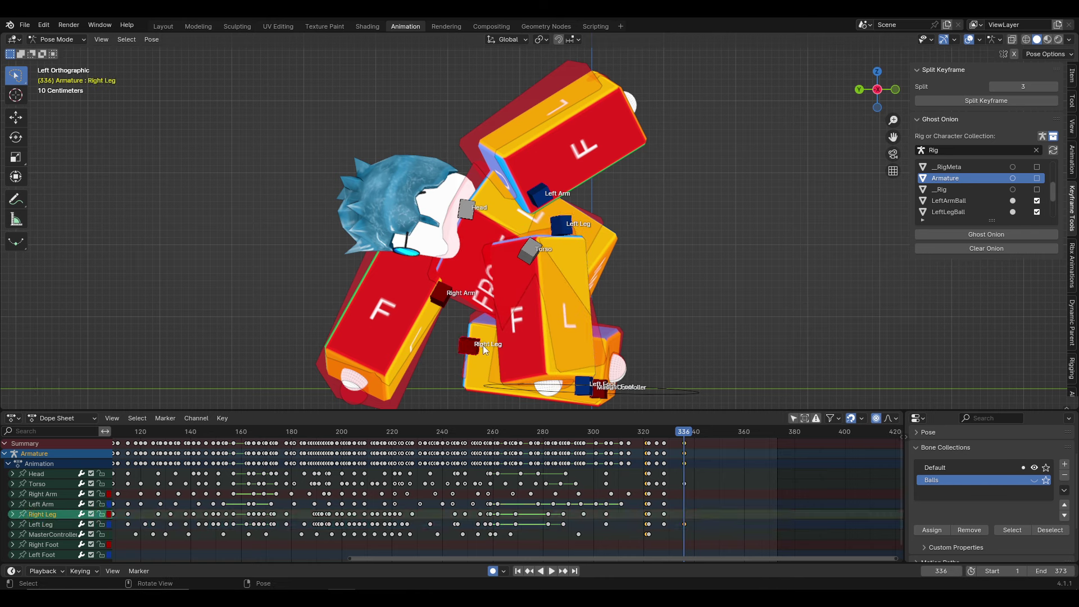
pyautogui.click(448, 306)
pyautogui.press('r')
pyautogui.press('r')
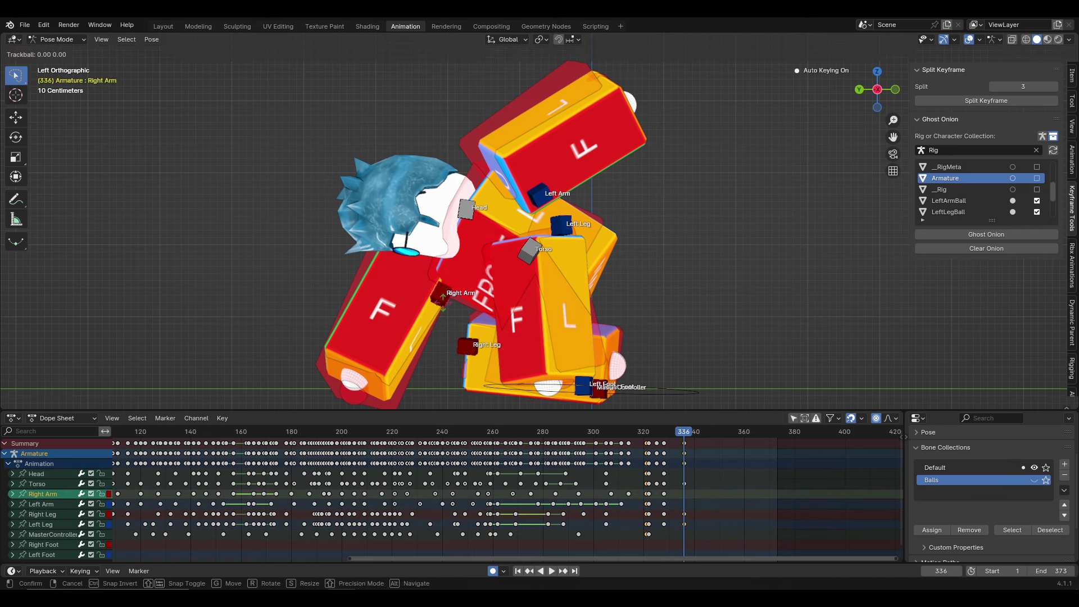
pyautogui.click(466, 210)
pyautogui.press('r')
pyautogui.click(551, 186)
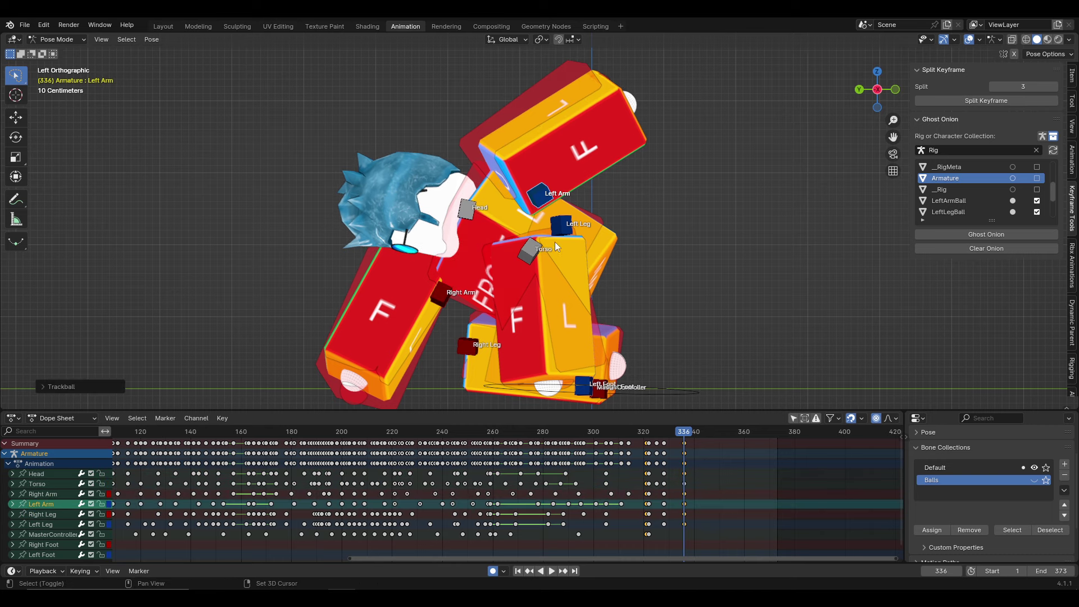
pyautogui.press('space')
# At frame 336, rotate and move the right arm, then replay the landing
pyautogui.click(685, 444)
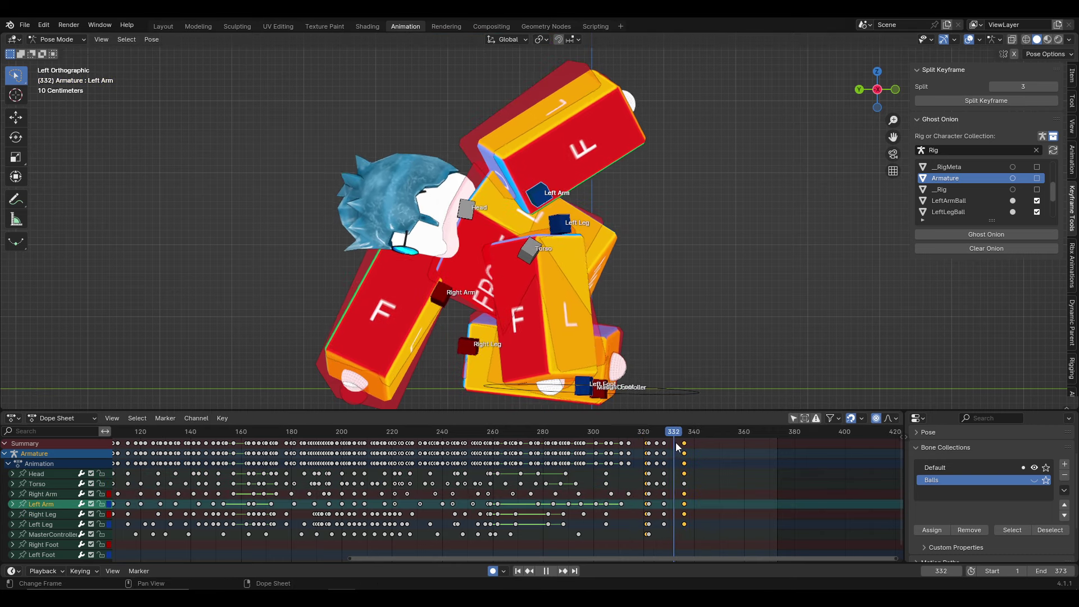
pyautogui.click(521, 274)
pyautogui.press('r')
pyautogui.press('r')
pyautogui.click(42, 495)
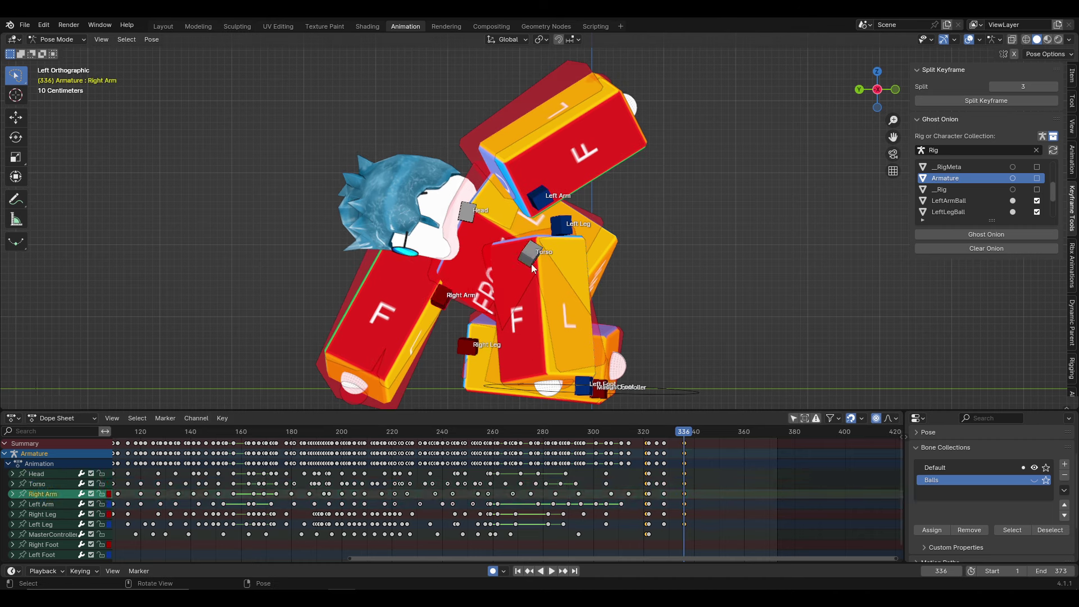
pyautogui.press('g')
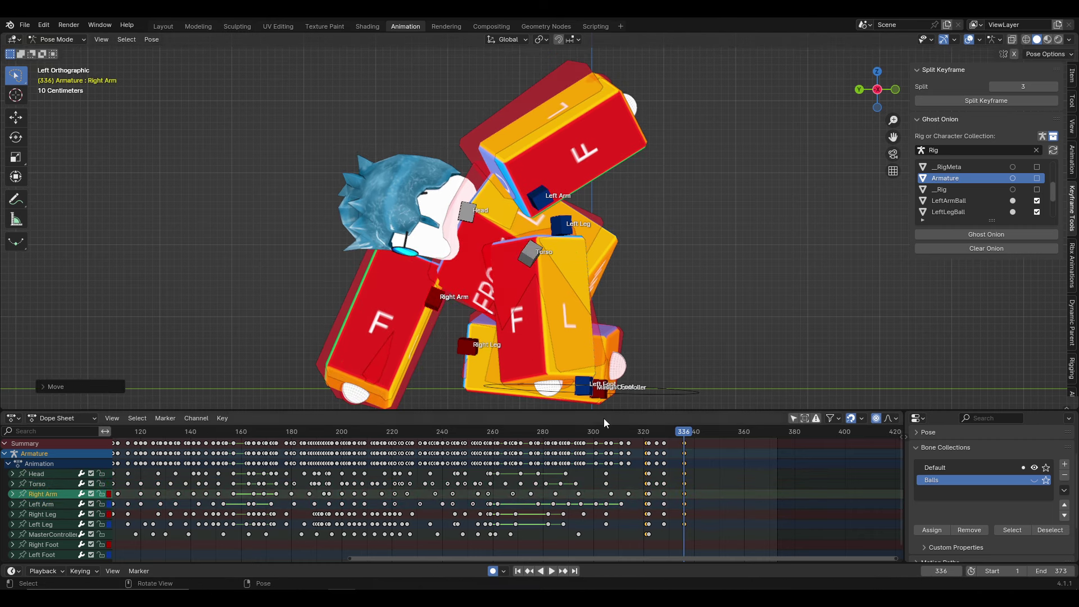
pyautogui.press('space')
# Shift the last keyframe column slightly earlier and replay from frame 329
pyautogui.moveTo(613, 393)
pyautogui.mouseDown(button='middle')
pyautogui.moveTo(605, 286)
pyautogui.moveTo(660, 305)
pyautogui.mouseUp(button='middle')
pyautogui.moveTo(623, 431); pyautogui.dragTo(629, 431)
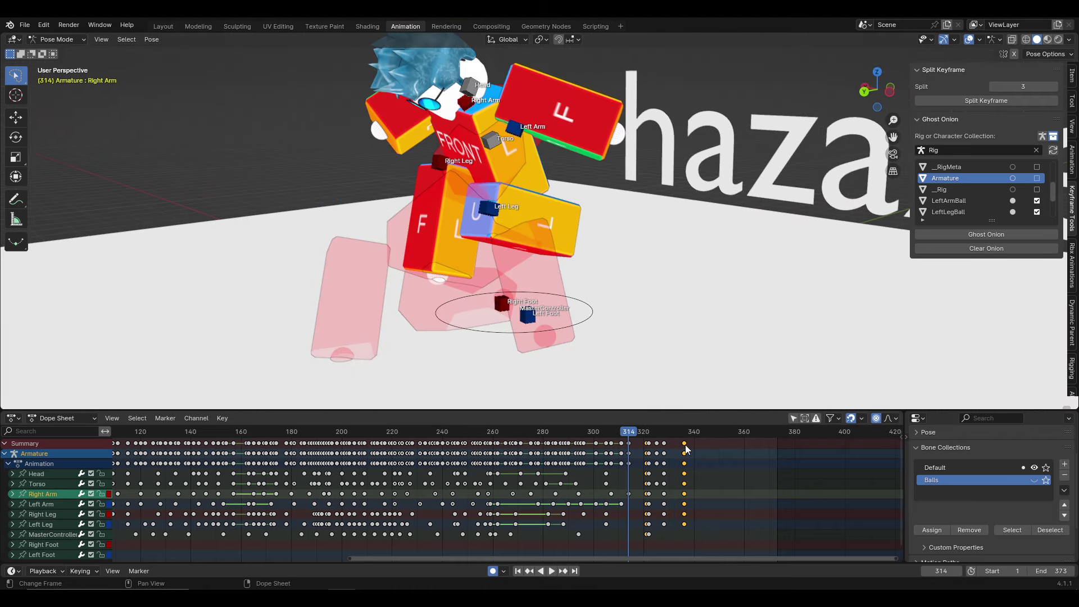
pyautogui.moveTo(687, 450); pyautogui.dragTo(677, 449)
pyautogui.press('space')
pyautogui.click(654, 438)
pyautogui.press('space')
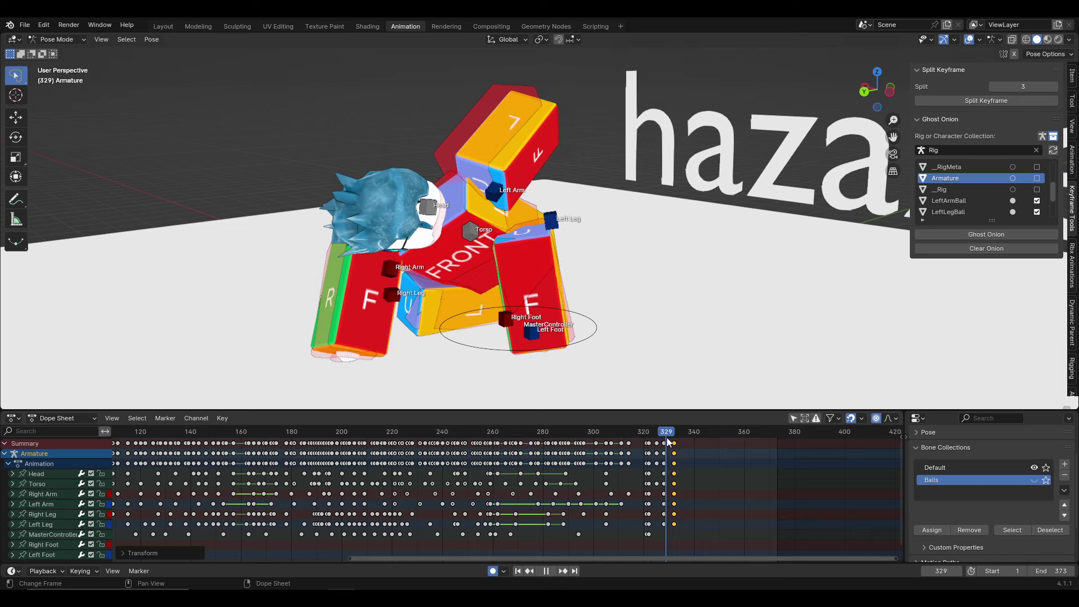
# Tilt and rotate the Torso to adjust the crouch
pyautogui.click(388, 269)
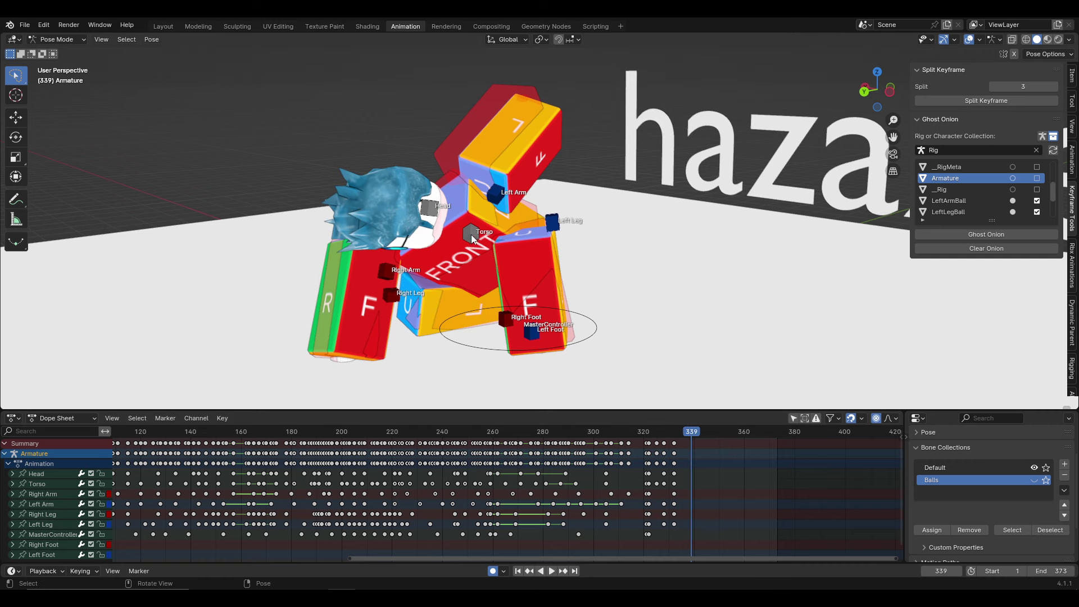
pyautogui.click(473, 239)
pyautogui.moveTo(473, 239); pyautogui.dragTo(506, 239, button='middle')
pyautogui.press('r')
pyautogui.press('r')
pyautogui.click(514, 238)
# Rotate the Right Arm and reposition the Left Leg in the crouch
pyautogui.click(429, 221)
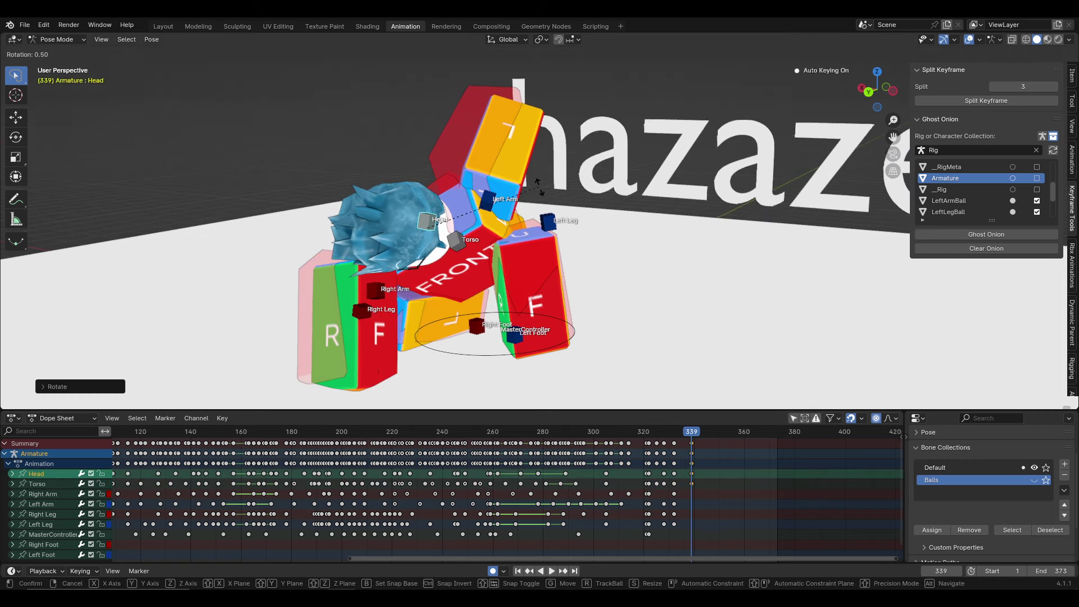
pyautogui.click(376, 296)
pyautogui.moveTo(376, 296); pyautogui.dragTo(523, 231, button='middle')
pyautogui.press('r')
pyautogui.click(523, 231)
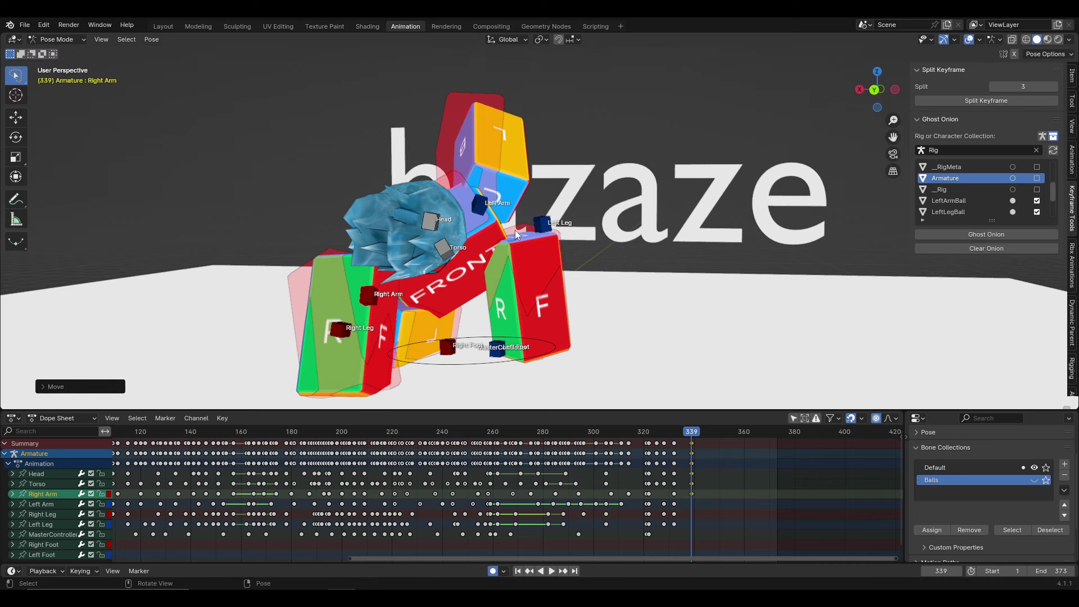
pyautogui.moveTo(481, 205); pyautogui.dragTo(483, 205)
pyautogui.moveTo(542, 224); pyautogui.dragTo(539, 233)
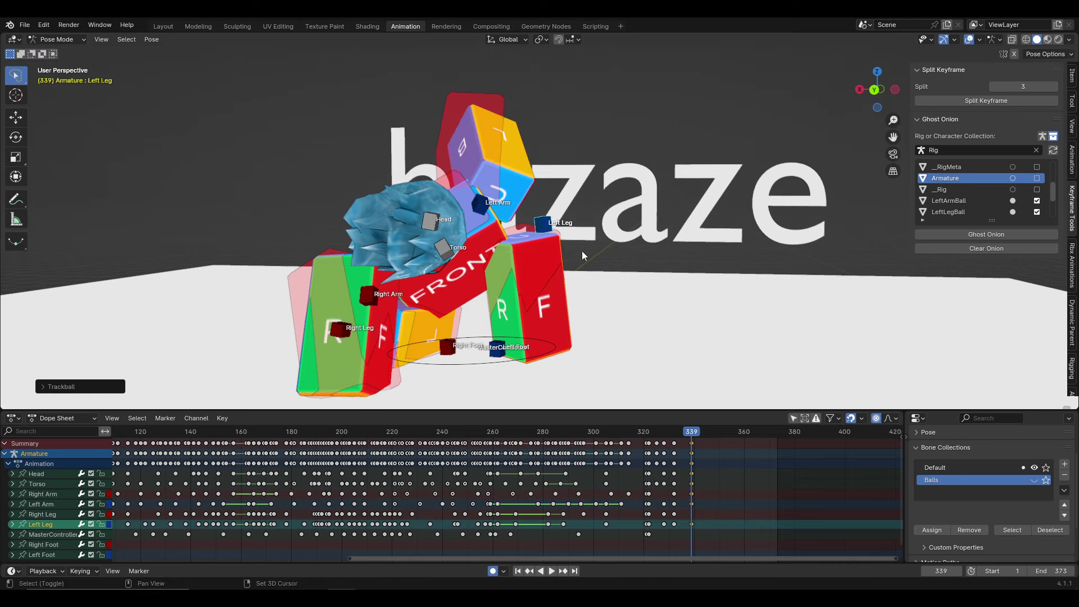
# Push the selected leg keyframes later to about frame 346
pyautogui.click(431, 272)
pyautogui.click(354, 331)
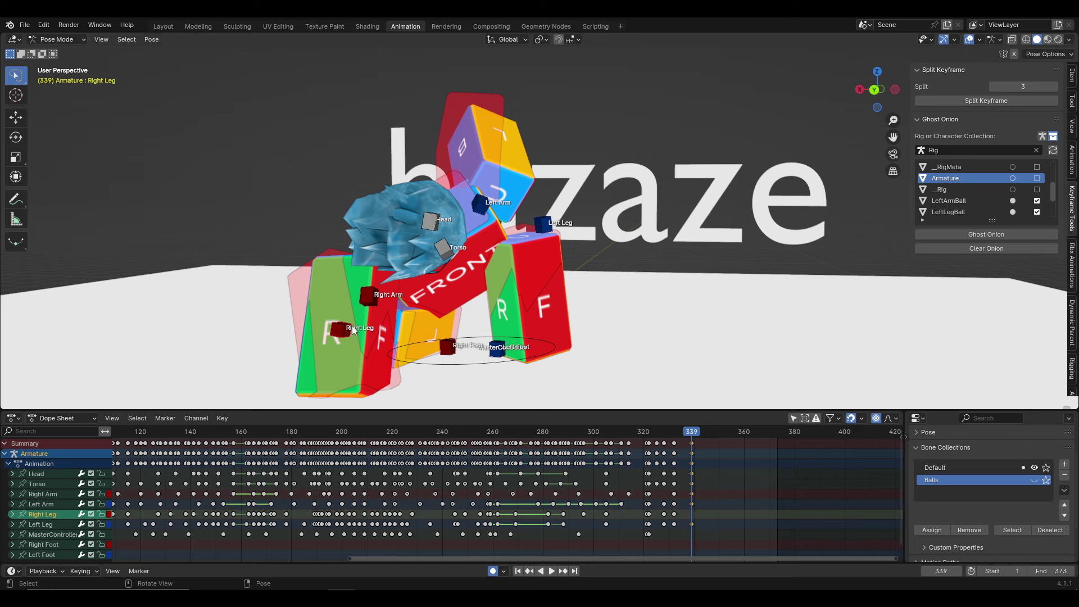
pyautogui.moveTo(639, 437); pyautogui.dragTo(673, 434)
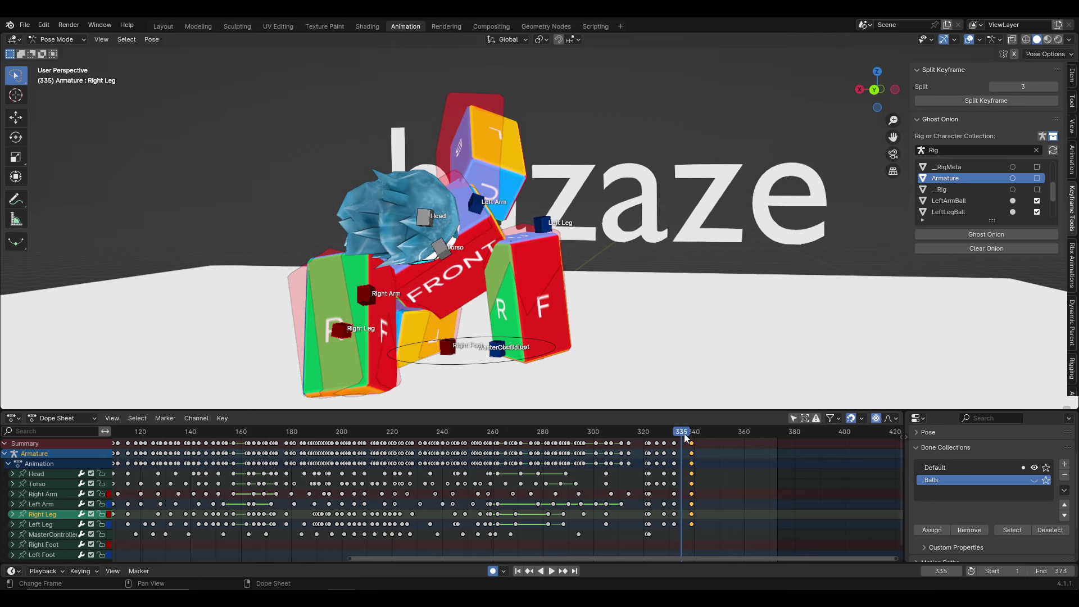
pyautogui.press('g')
pyautogui.click(618, 433)
pyautogui.press('Escape')
# Key the Torso at frame 340 and scrub to frame 344
pyautogui.moveTo(617, 433); pyautogui.dragTo(694, 442)
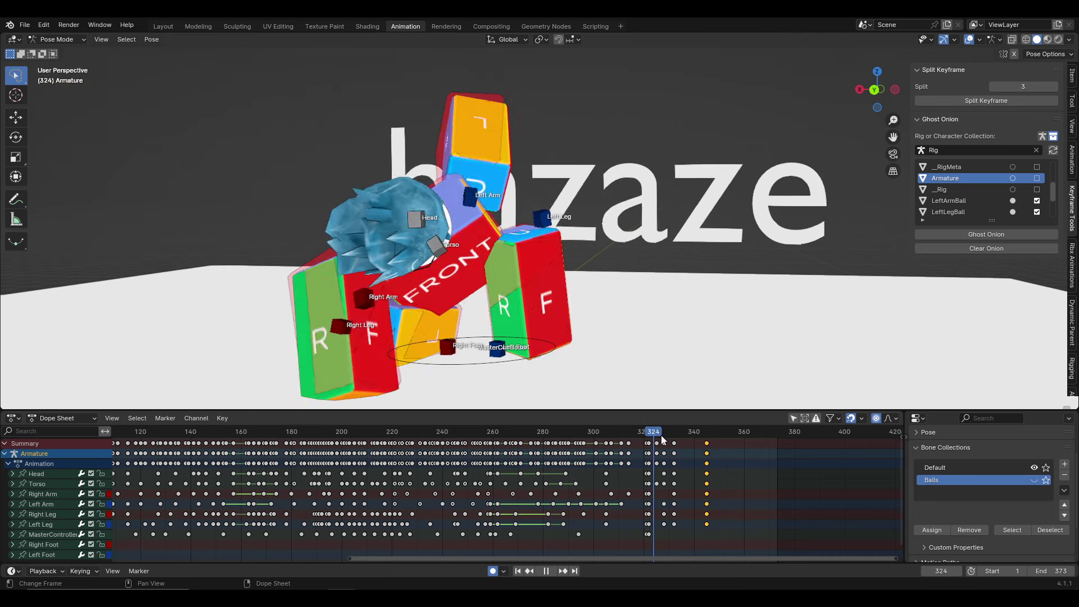
pyautogui.click(441, 247)
pyautogui.press('i')
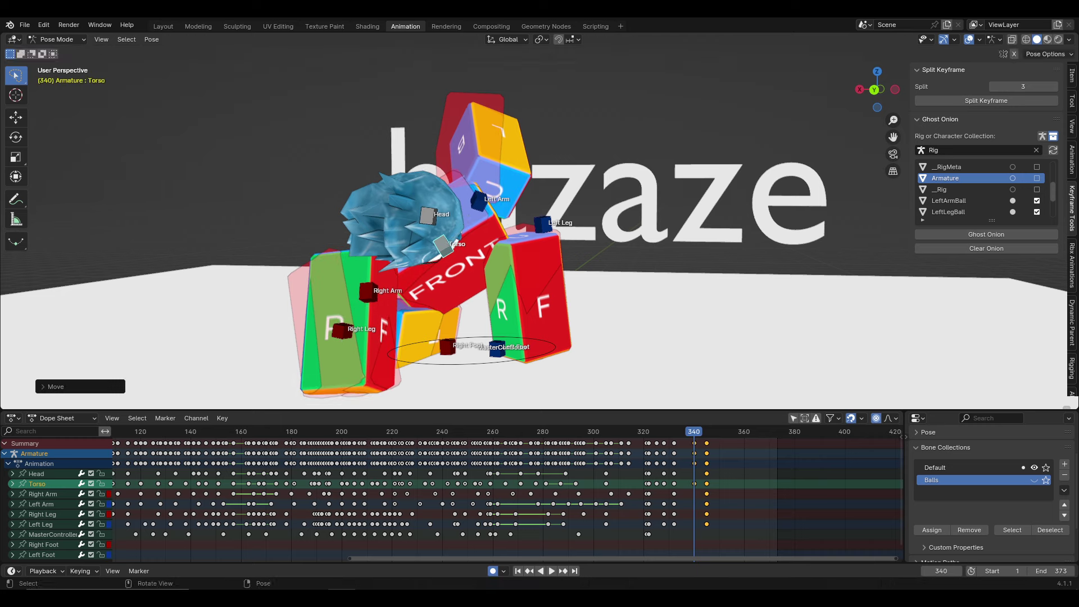
pyautogui.press('space')
pyautogui.click(653, 430)
pyautogui.moveTo(654, 430); pyautogui.dragTo(707, 439)
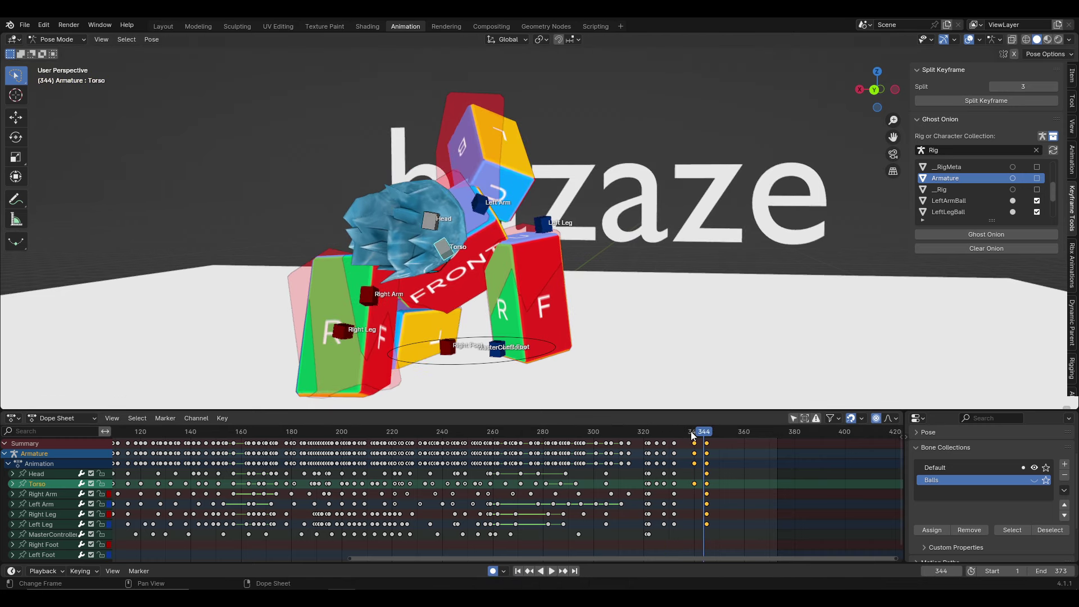
# Rotate the Right Arm and key every bone at frame 345
pyautogui.click(378, 298)
pyautogui.press('r')
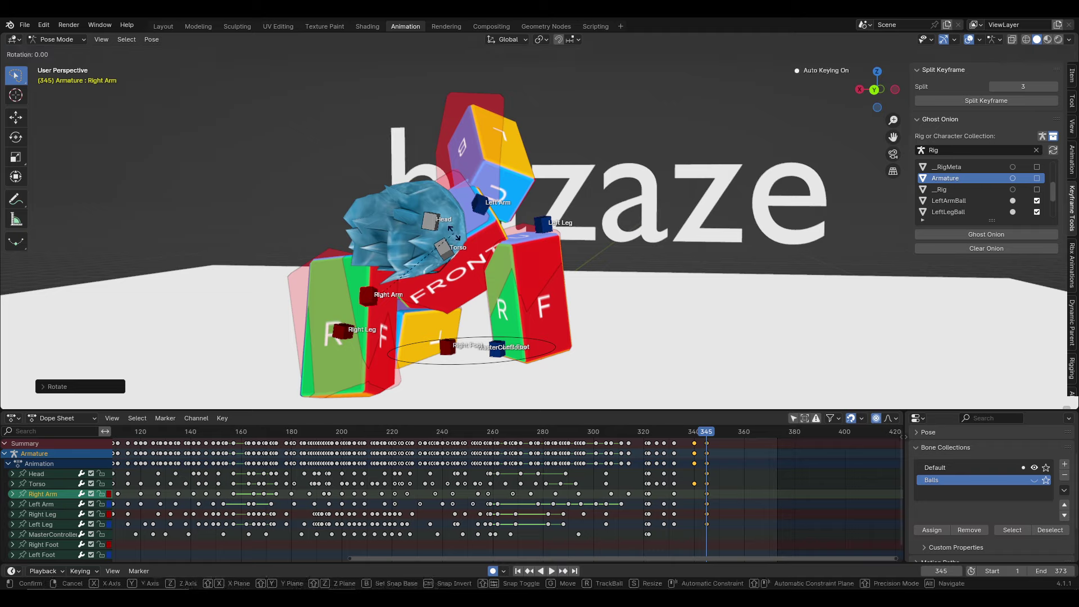
pyautogui.press('i')
pyautogui.press('space')
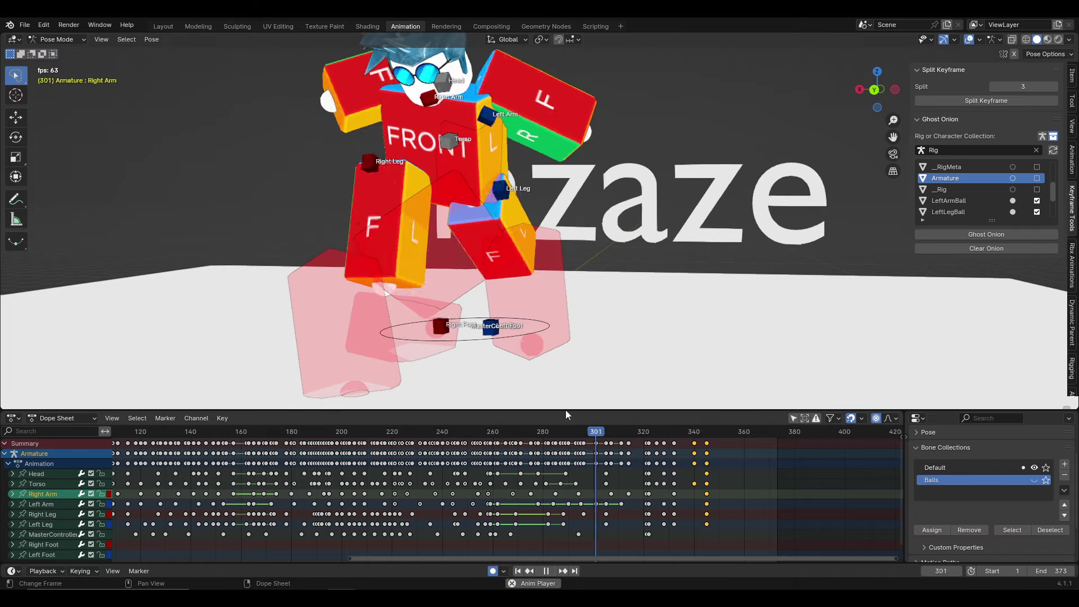
pyautogui.moveTo(566, 410)
pyautogui.mouseDown(button='middle')
pyautogui.moveTo(738, 317)
pyautogui.moveTo(694, 319)
pyautogui.mouseUp(button='middle')
pyautogui.press('Escape')
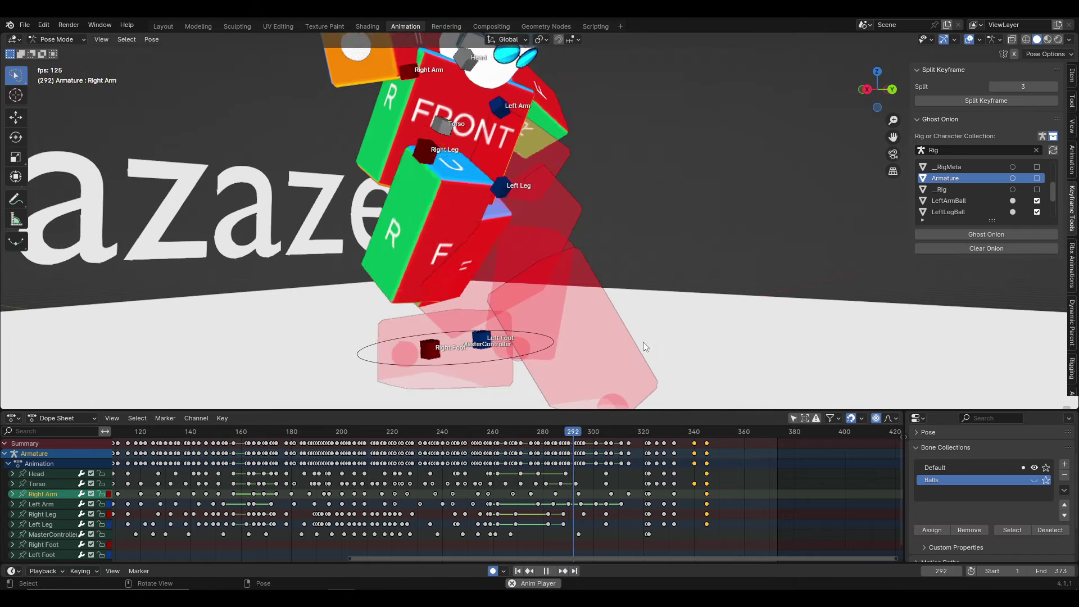
pyautogui.press('Escape')
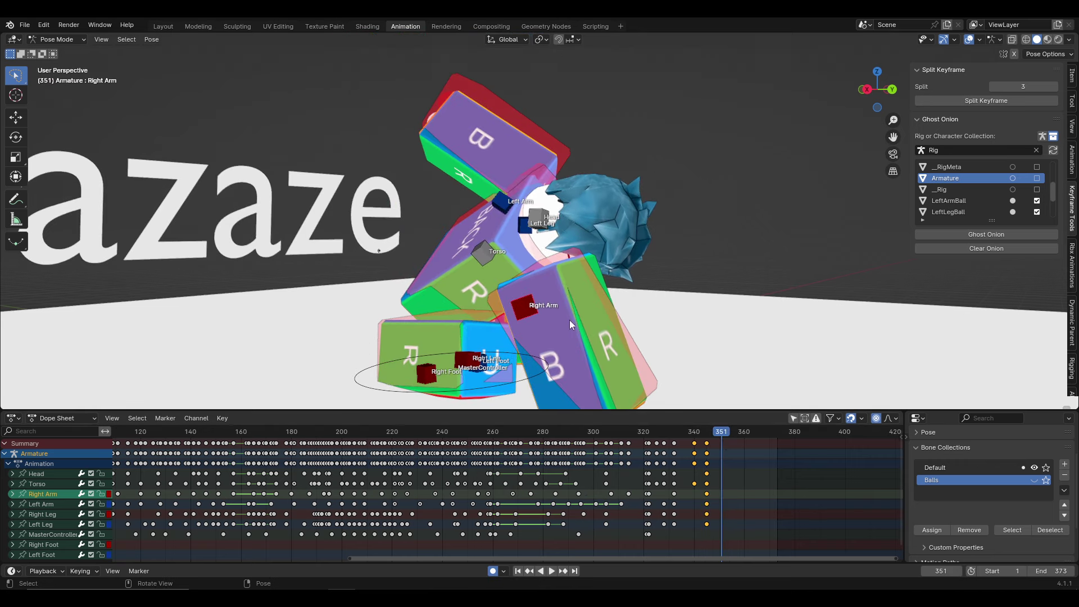
# Move the Torso and key it at frame 351, then replay from frame 344
pyautogui.scroll(3, 572, 325)
pyautogui.click(506, 253)
pyautogui.press('g')
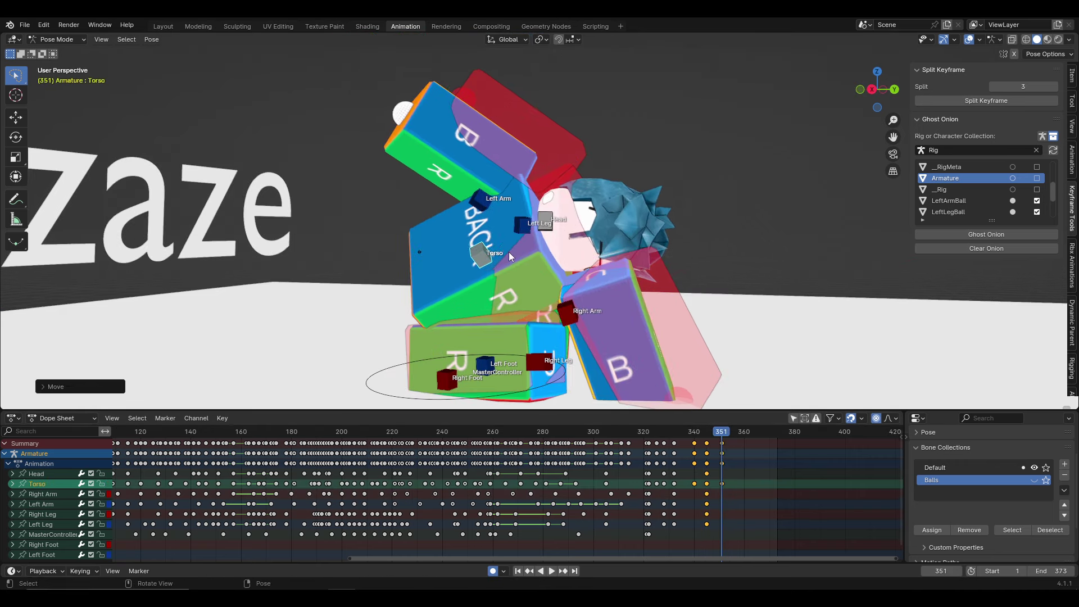
pyautogui.moveTo(654, 429)
pyautogui.mouseDown()
pyautogui.moveTo(705, 431)
pyautogui.moveTo(696, 440)
pyautogui.mouseUp()
pyautogui.press('space')
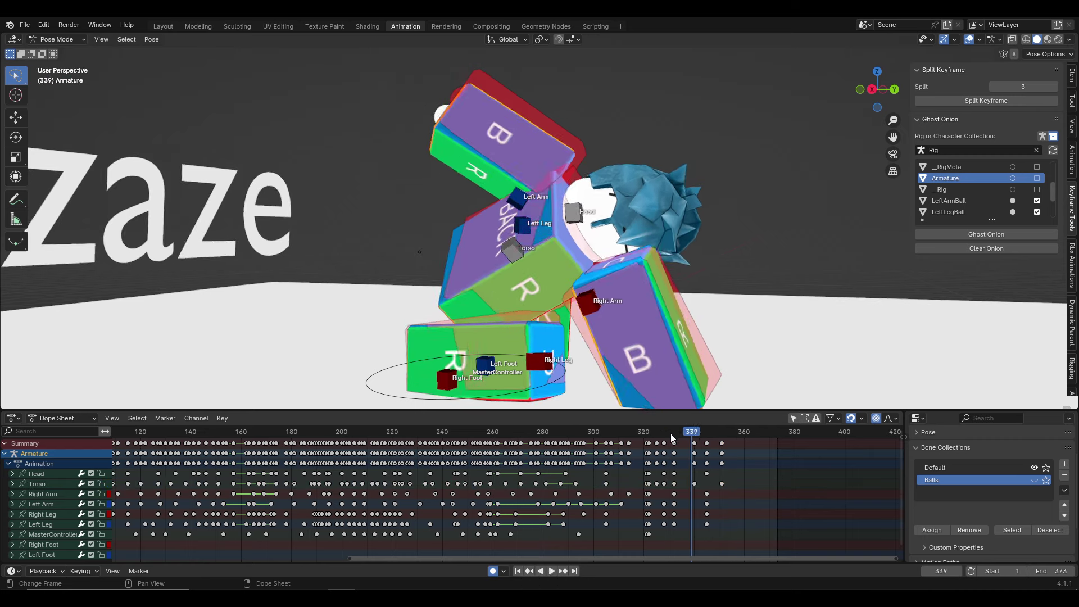
pyautogui.click(695, 483)
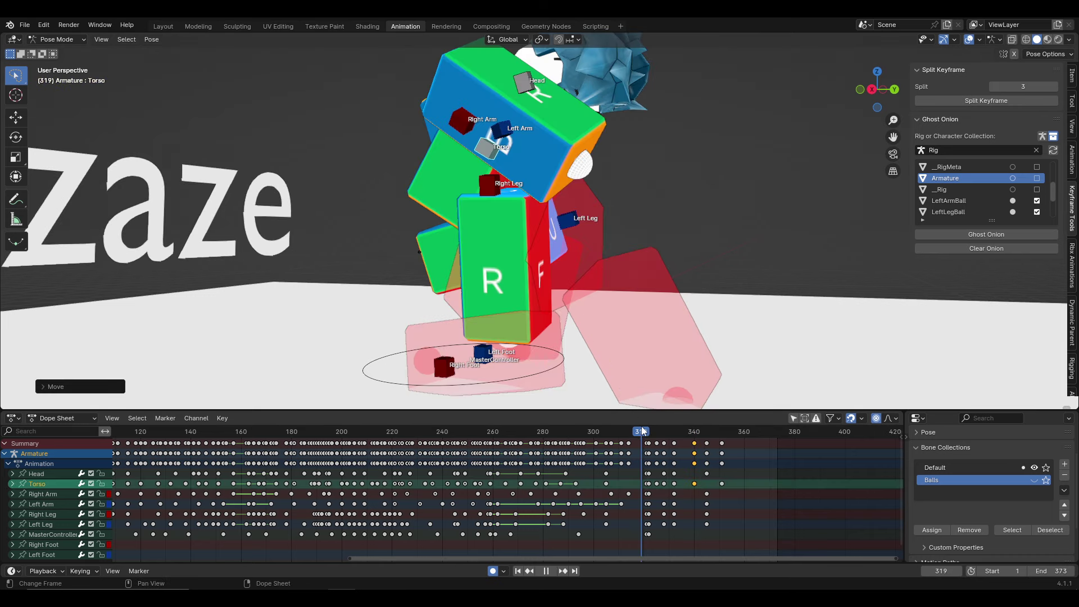
# Replay from frame 307 and stop on the crouched landing at frame 358
pyautogui.press('space')
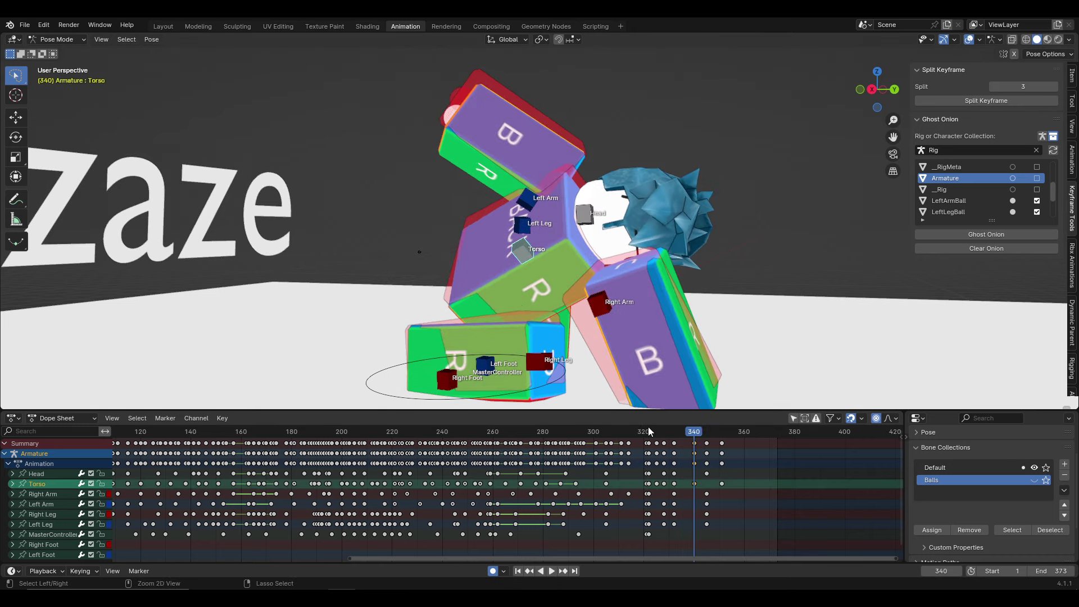
pyautogui.hotkey('ctrl', 'z')
pyautogui.press('space')
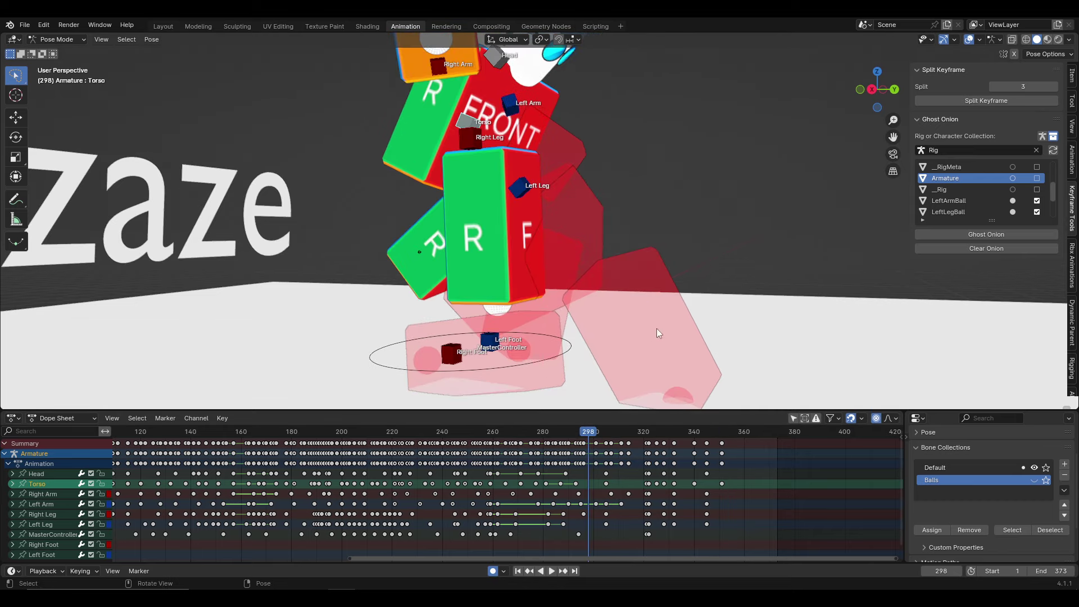
pyautogui.moveTo(657, 328); pyautogui.dragTo(493, 312, button='middle')
pyautogui.press('space')
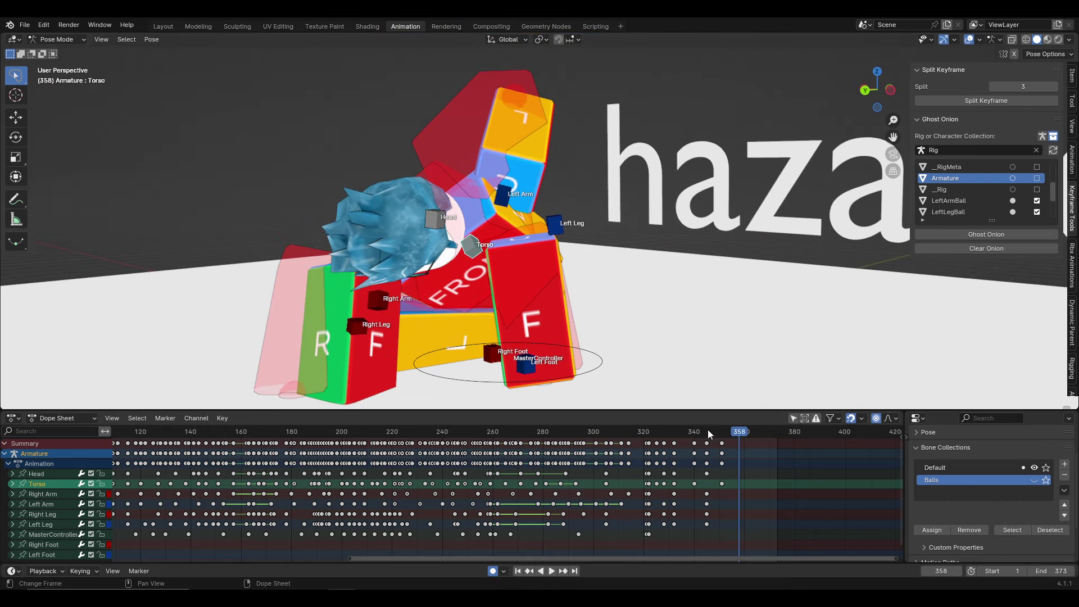
# At frame 351, rotate and move the Left Leg
pyautogui.click(722, 433)
pyautogui.click(557, 227)
pyautogui.moveTo(580, 228)
pyautogui.mouseDown(button='middle')
pyautogui.moveTo(618, 219)
pyautogui.moveTo(661, 236)
pyautogui.mouseUp(button='middle')
pyautogui.press('r')
pyautogui.press('r')
pyautogui.click(640, 210)
pyautogui.press('g')
# Move the Right Leg up and left and rotate the Head
pyautogui.click(479, 311)
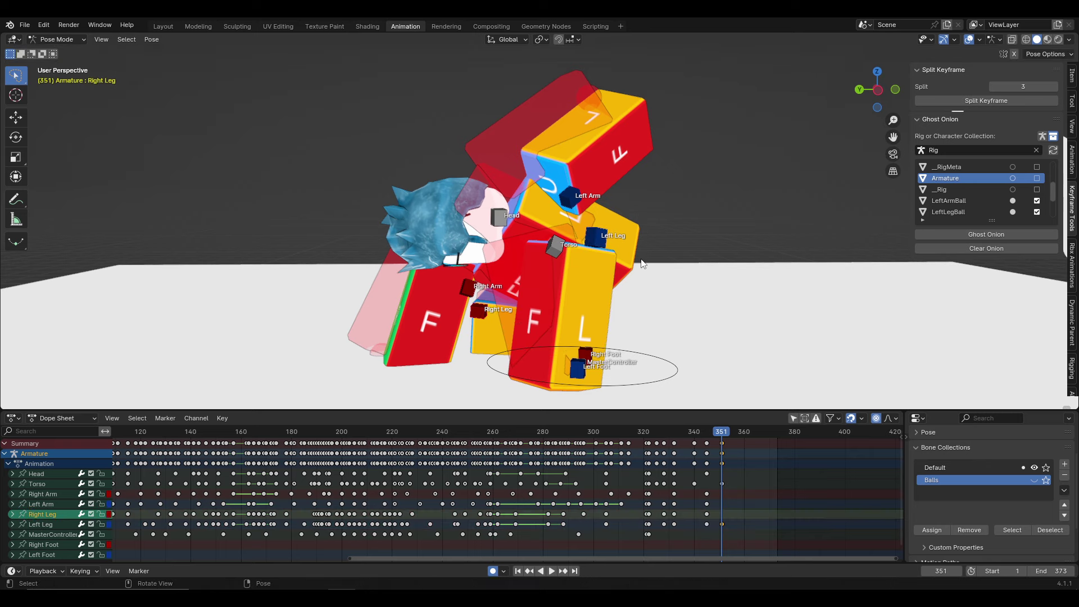
pyautogui.press('g')
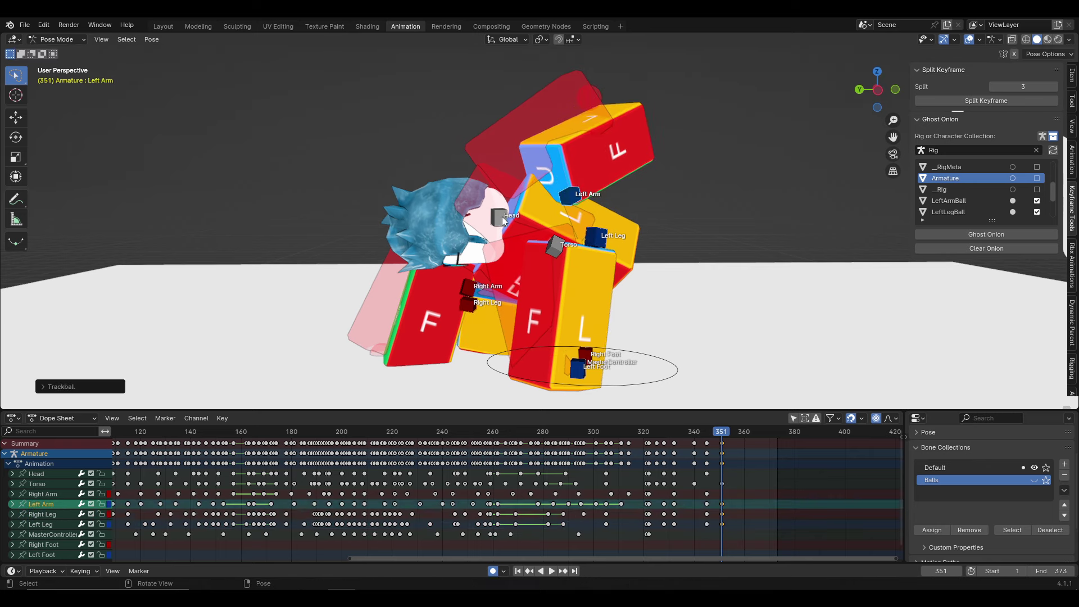
pyautogui.click(501, 217)
pyautogui.moveTo(502, 217); pyautogui.dragTo(664, 393, button='middle')
pyautogui.press('r')
pyautogui.press('r')
pyautogui.press('Return')
pyautogui.press('space')
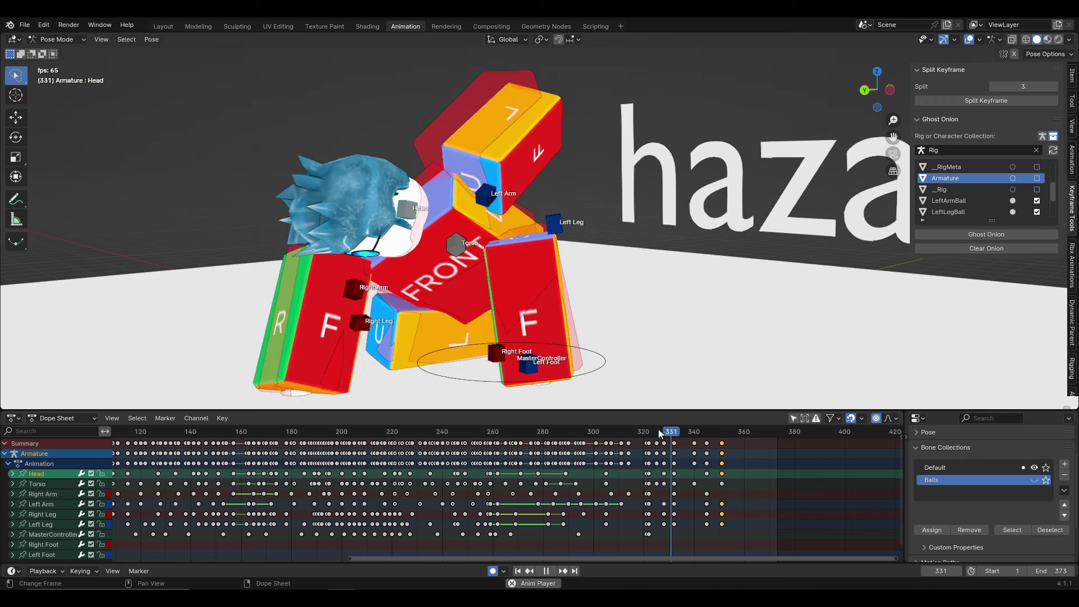
pyautogui.press('space')
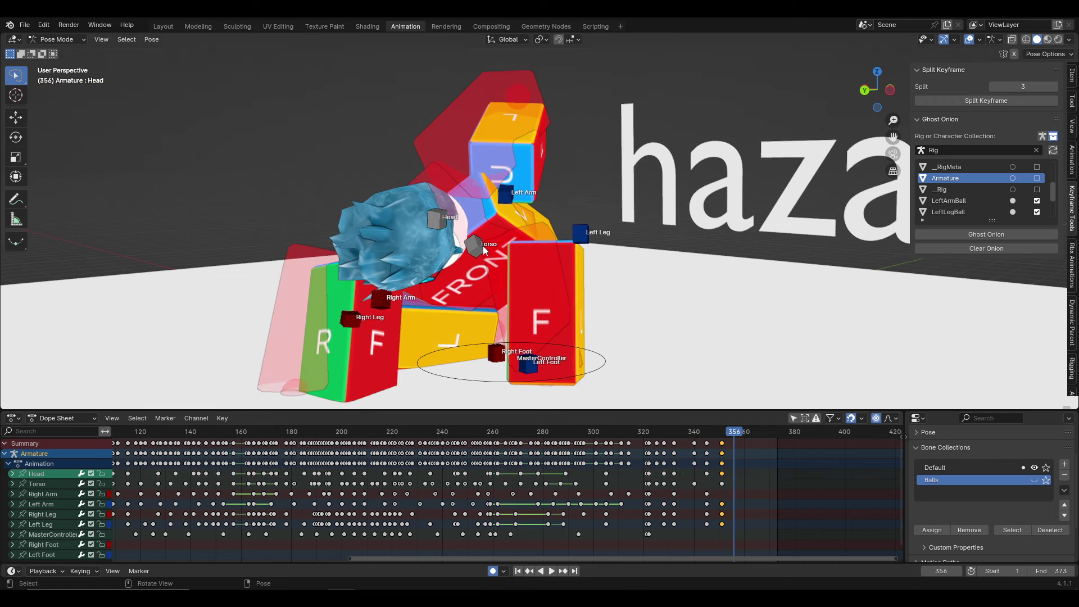
# Shift the Torso and rotate both legs slightly
pyautogui.moveTo(483, 245); pyautogui.dragTo(599, 232)
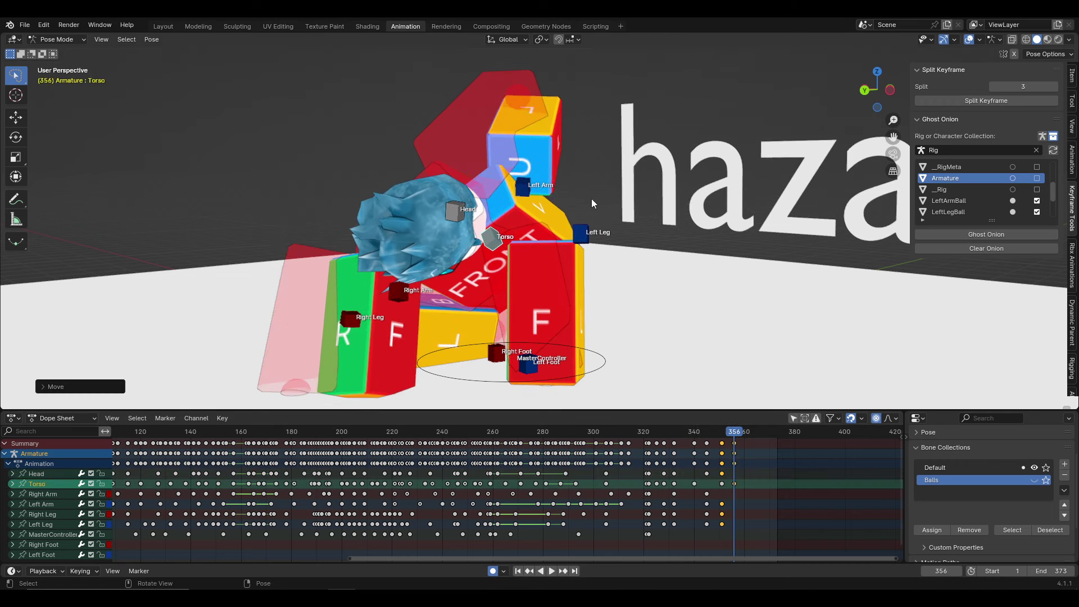
pyautogui.click(589, 236)
pyautogui.moveTo(588, 236)
pyautogui.mouseDown(button='middle')
pyautogui.moveTo(502, 283)
pyautogui.moveTo(781, 251)
pyautogui.moveTo(518, 210)
pyautogui.moveTo(560, 161)
pyautogui.moveTo(427, 215)
pyautogui.mouseUp(button='middle')
pyautogui.click(501, 283)
pyautogui.press('r')
pyautogui.click(557, 159)
pyautogui.click(558, 232)
pyautogui.press('r')
pyautogui.press('r')
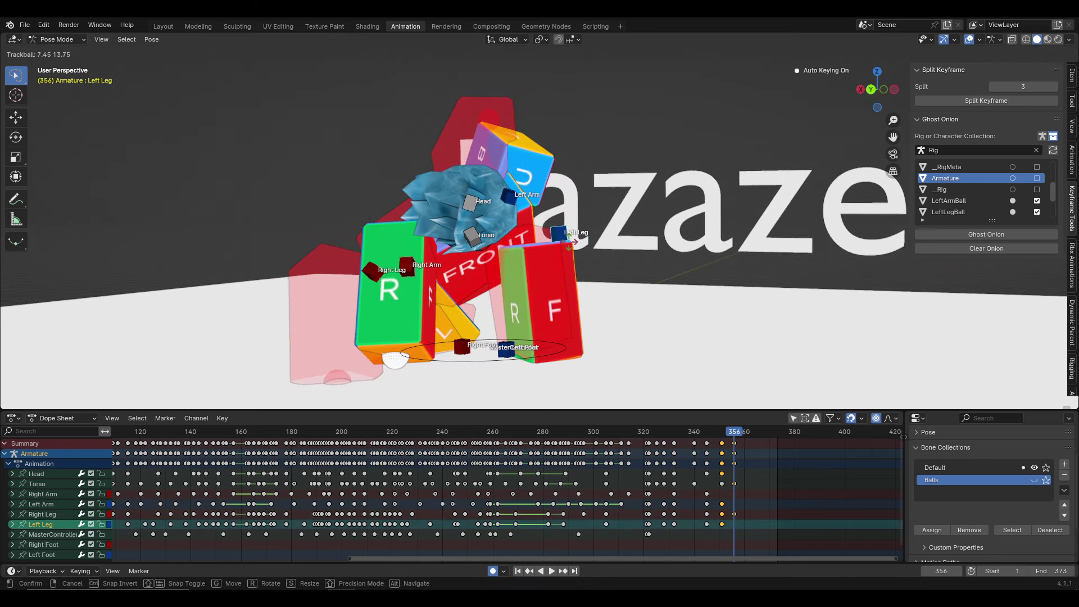
# Rotate the Left Arm and replay the landing from around frame 329
pyautogui.click(459, 205)
pyautogui.click(415, 263)
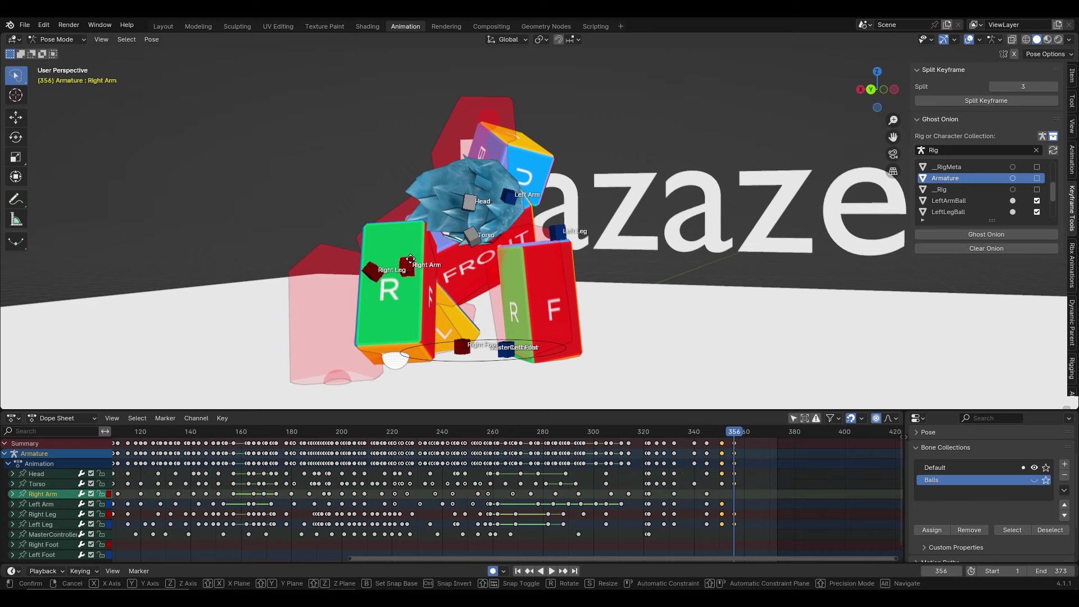
pyautogui.moveTo(415, 264)
pyautogui.mouseDown(button='middle')
pyautogui.moveTo(497, 199)
pyautogui.moveTo(548, 194)
pyautogui.mouseUp(button='middle')
pyautogui.click(497, 199)
pyautogui.press('r')
pyautogui.press('r')
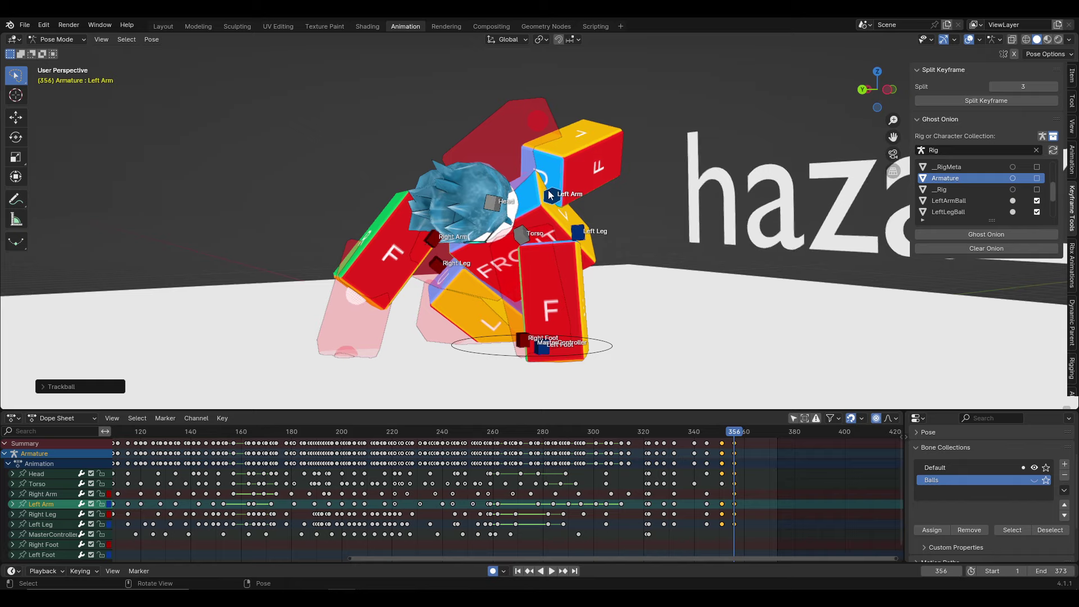
pyautogui.click(667, 431)
pyautogui.press('space')
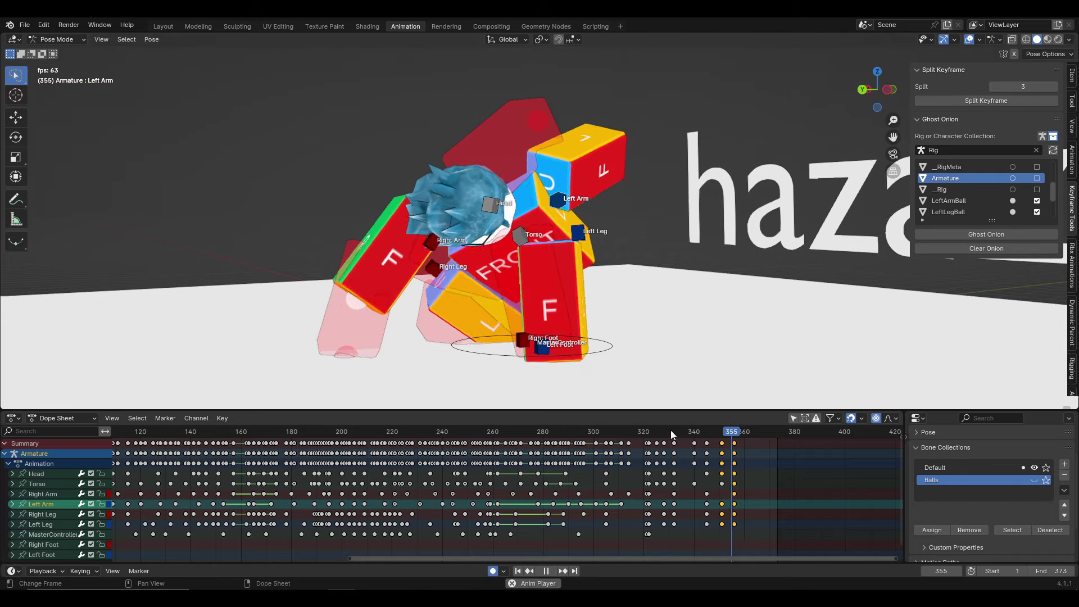
pyautogui.moveTo(729, 316); pyautogui.dragTo(740, 316, button='middle')
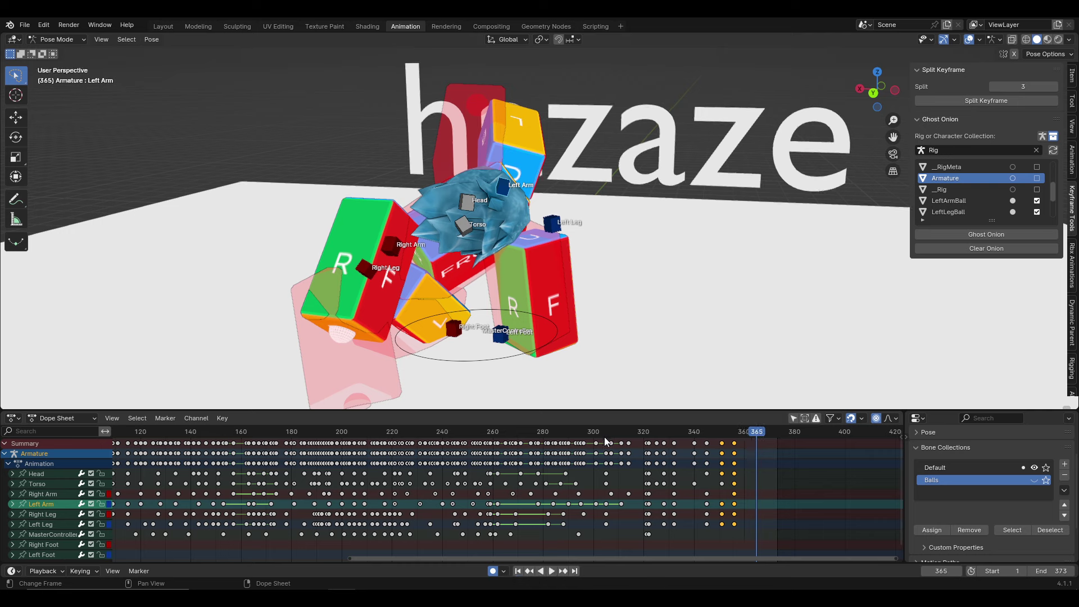
# Select the Torso at frame 341 and scrub back to frame 325
pyautogui.click(616, 437)
pyautogui.press('space')
pyautogui.moveTo(616, 437)
pyautogui.mouseDown(button='middle')
pyautogui.moveTo(719, 330)
pyautogui.moveTo(670, 309)
pyautogui.mouseUp(button='middle')
pyautogui.press('Up')
pyautogui.click(470, 264)
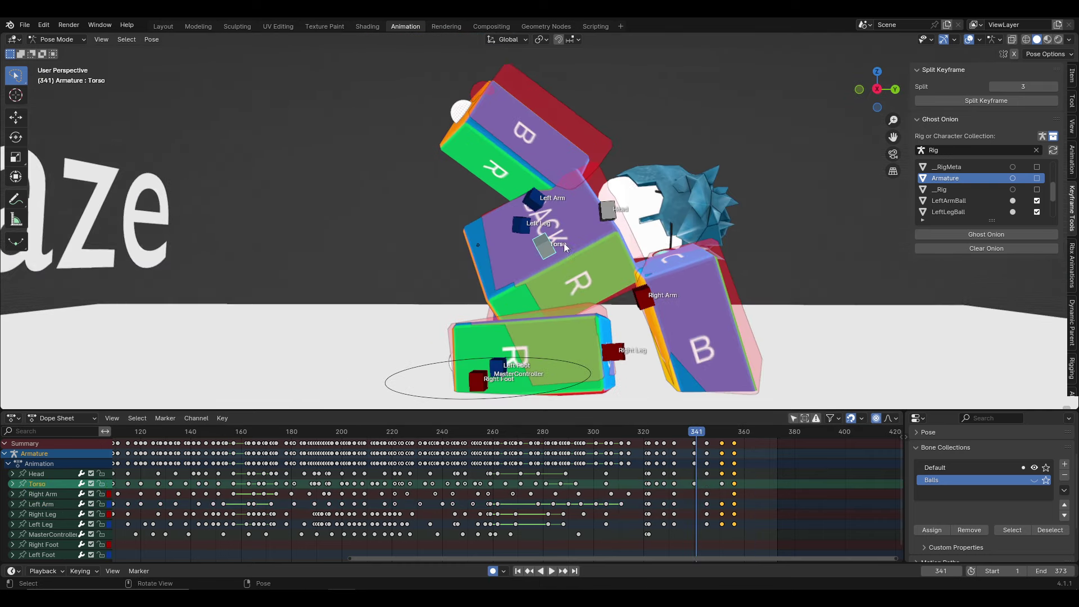
pyautogui.moveTo(470, 264); pyautogui.dragTo(688, 377, button='middle')
pyautogui.moveTo(642, 433); pyautogui.dragTo(656, 433)
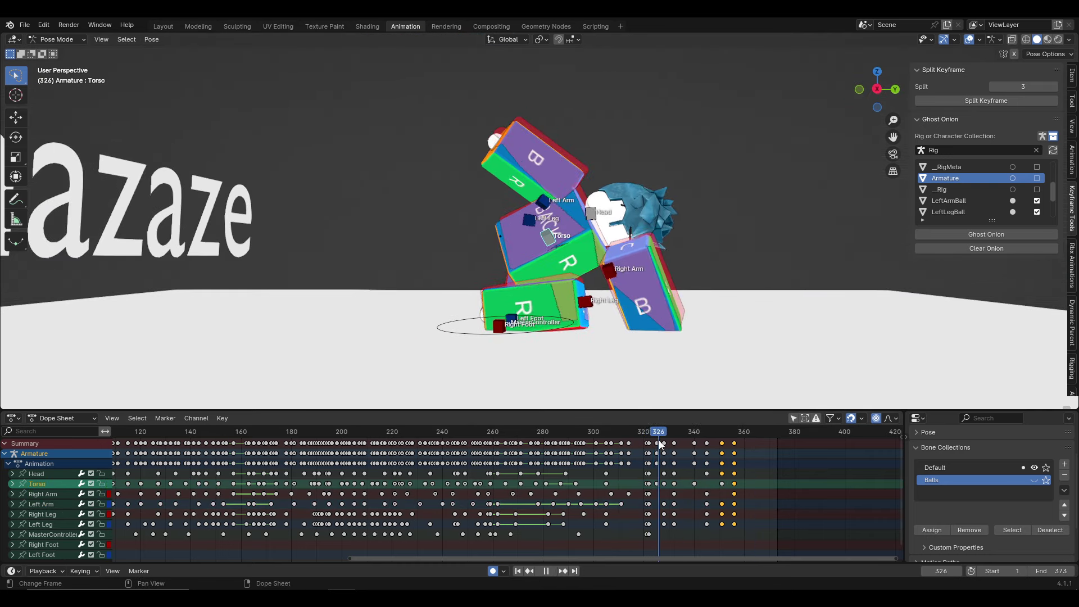
# Move the Torso around frame 325 and replay the mid-flip section
pyautogui.press('g')
pyautogui.press('Down')
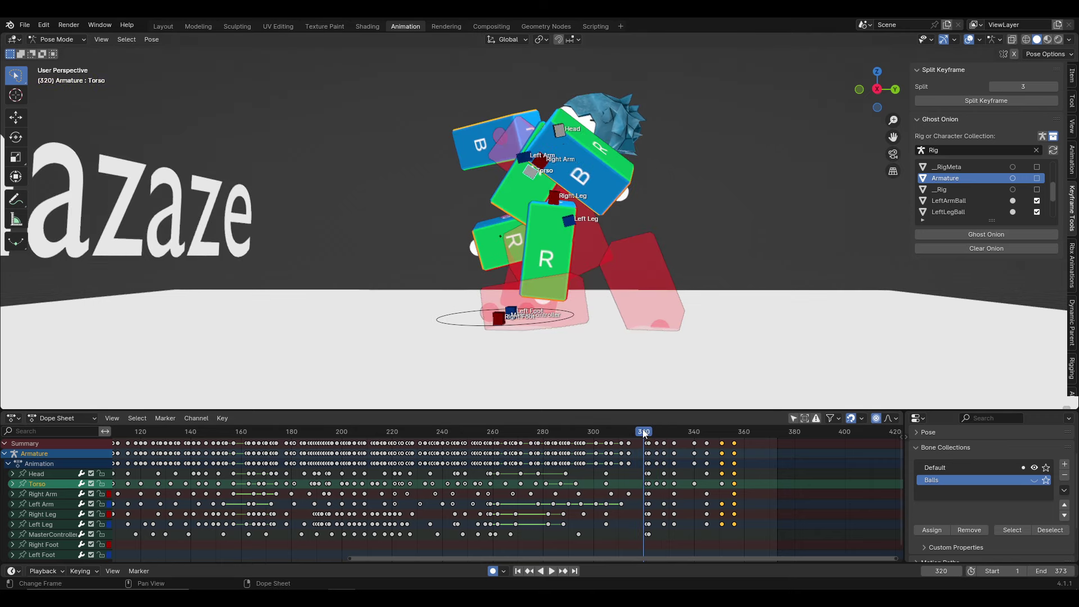
pyautogui.press('Up')
pyautogui.press('Up')
pyautogui.press('space')
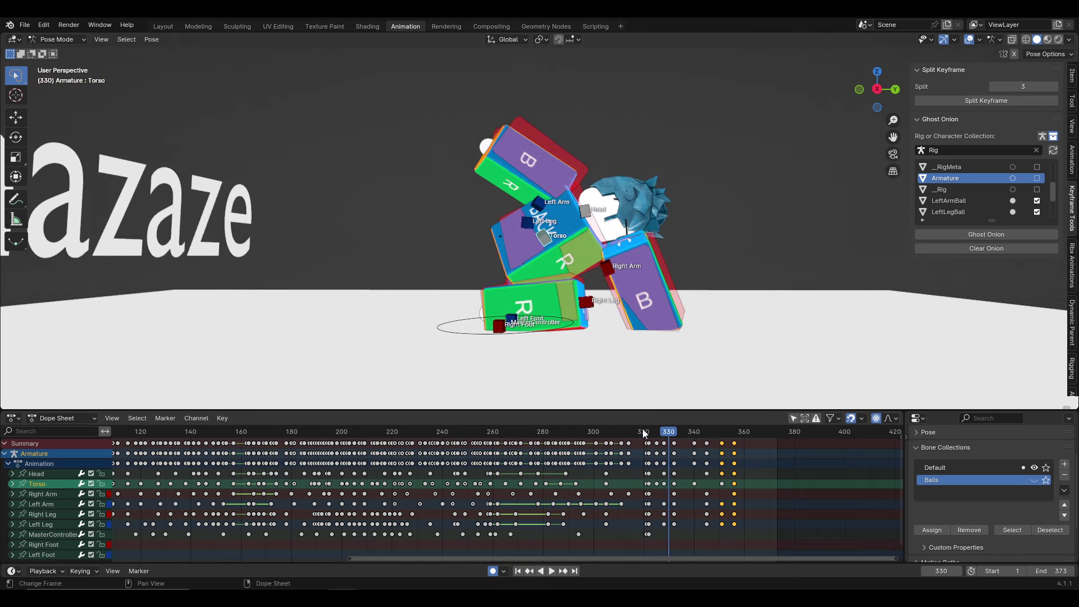
pyautogui.moveTo(646, 430); pyautogui.dragTo(657, 434)
pyautogui.press('space')
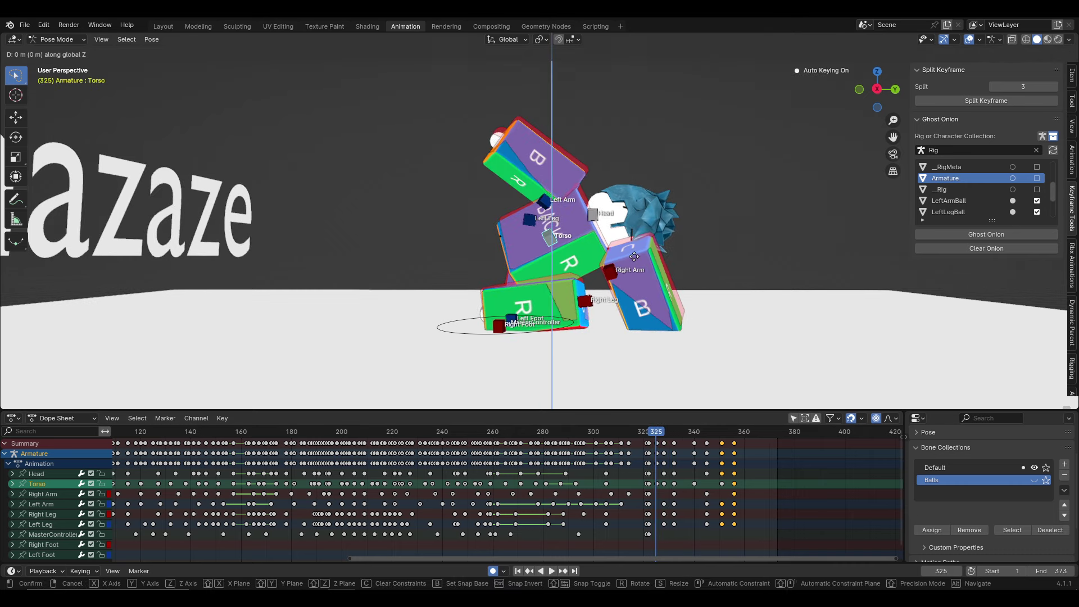
# Raise the Right Arm along Z and replay the flip
pyautogui.click(610, 272)
pyautogui.press('g')
pyautogui.press('z')
pyautogui.click(621, 431)
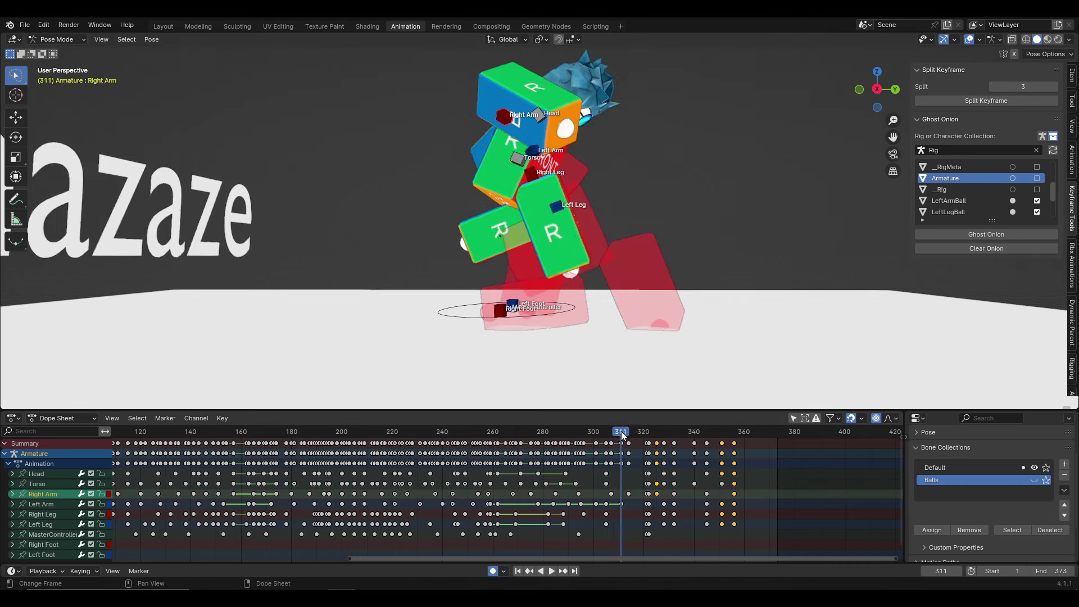
pyautogui.press('space')
pyautogui.moveTo(506, 337); pyautogui.dragTo(427, 334, button='middle')
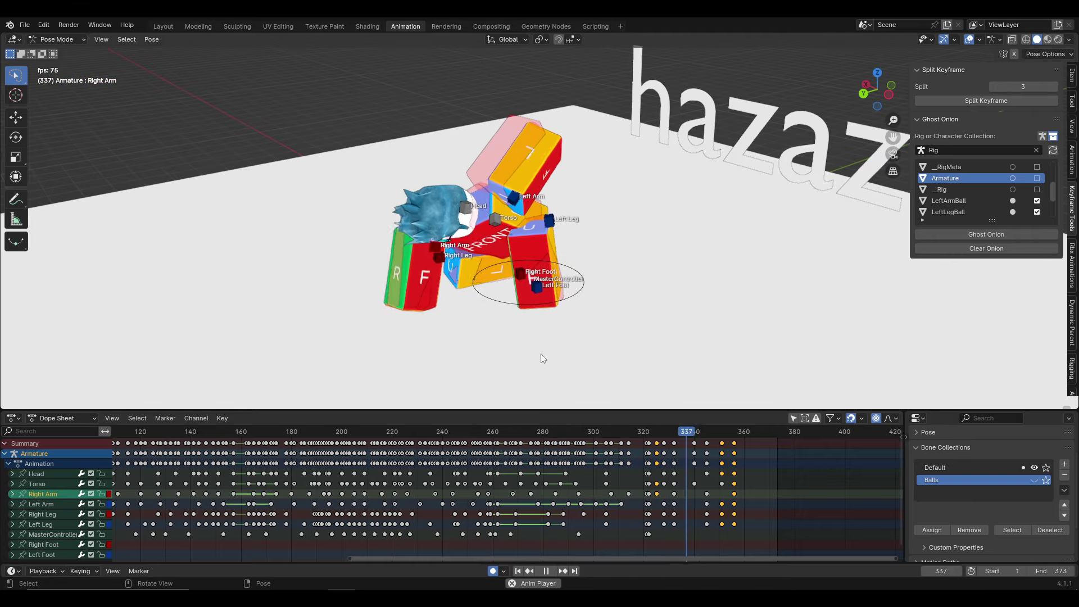
pyautogui.moveTo(562, 348); pyautogui.dragTo(683, 322, button='middle')
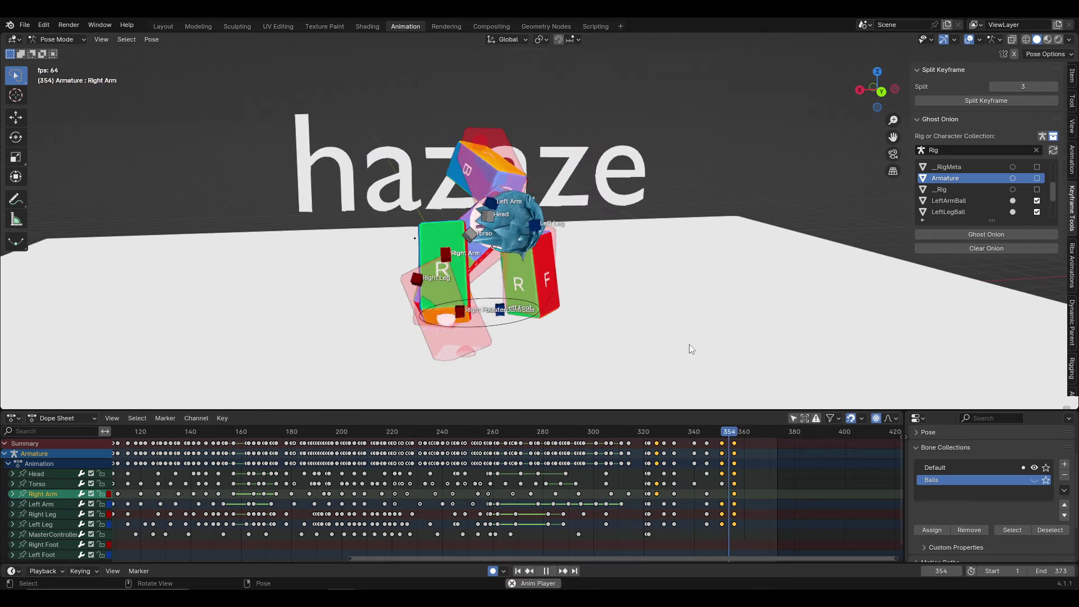
pyautogui.press('space')
# Key the Torso pose at frame 336 and play back to review
pyautogui.click(683, 436)
pyautogui.click(481, 251)
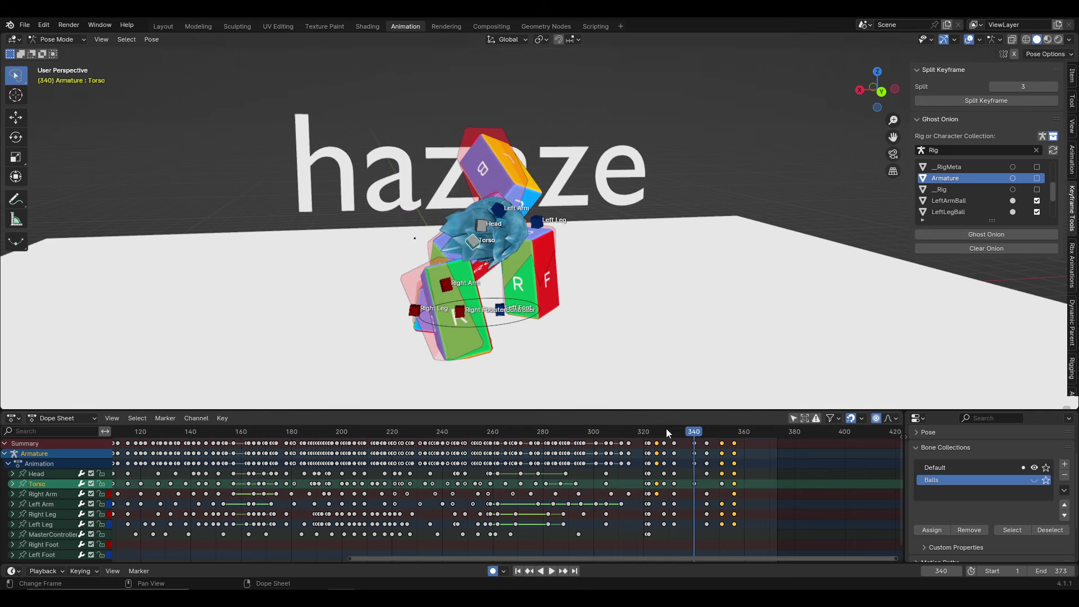
pyautogui.press('space')
pyautogui.click(683, 433)
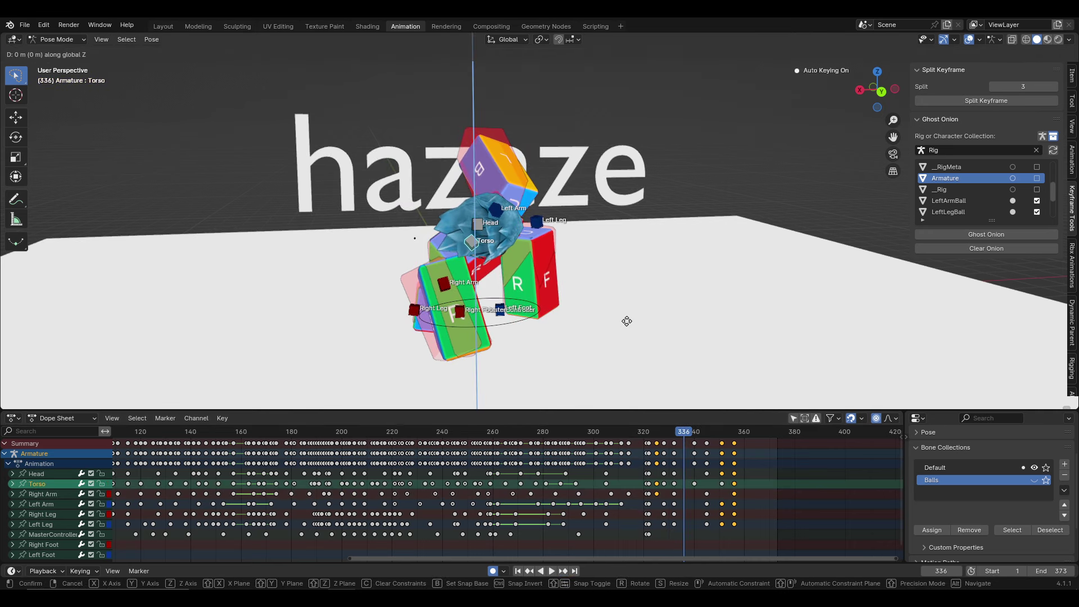
pyautogui.press('i')
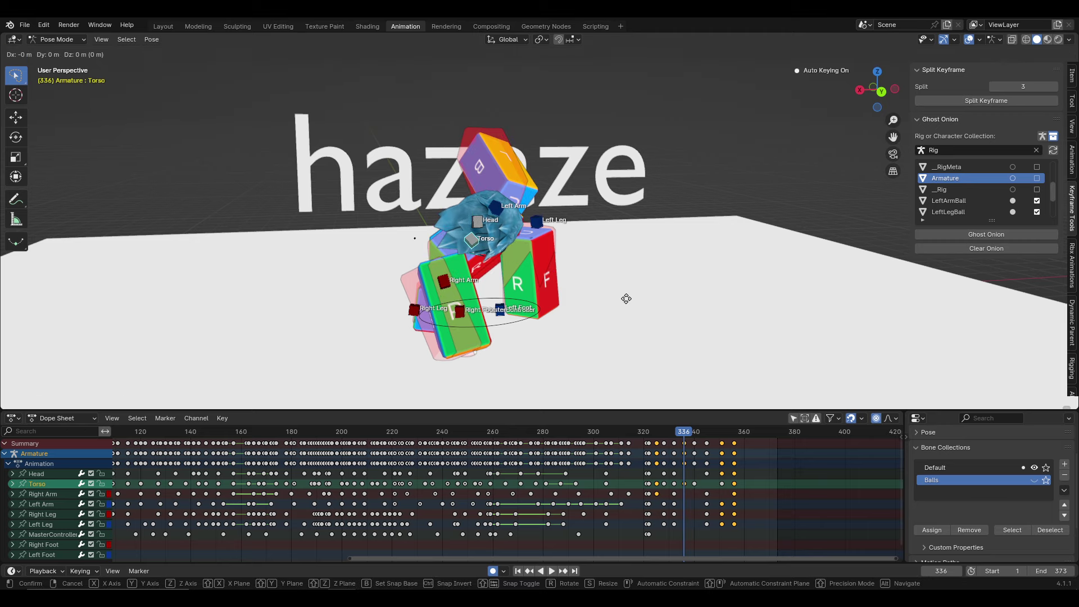
pyautogui.hotkey('shift', 'ctrl', 'space')
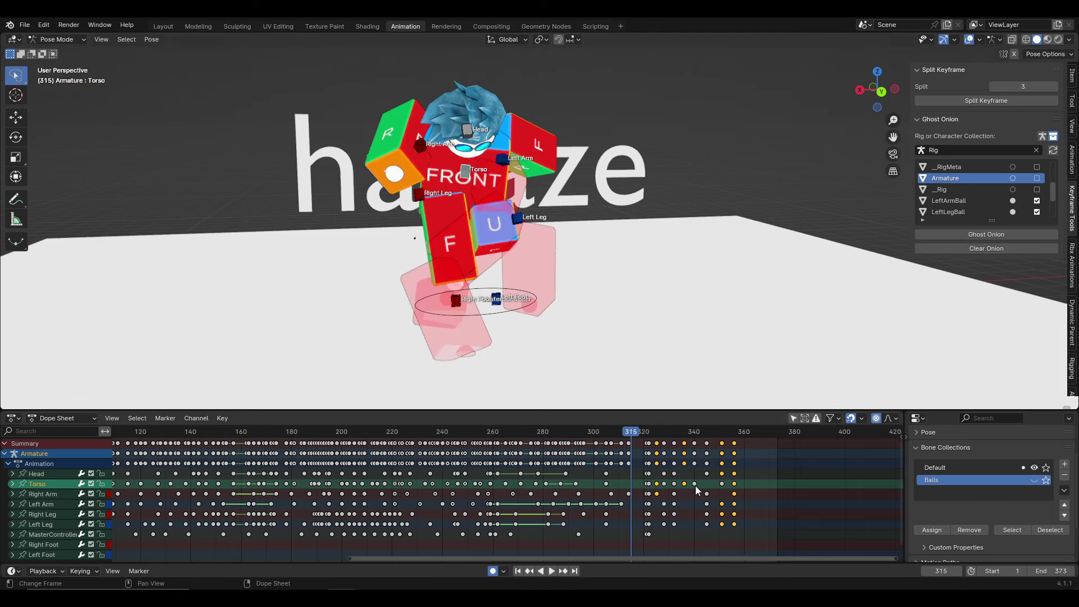
# Shift the Torso key from frame 340 to 346 and replay the flip from frame 308
pyautogui.moveTo(695, 486); pyautogui.dragTo(711, 490)
pyautogui.press('space')
pyautogui.moveTo(671, 436); pyautogui.dragTo(613, 436)
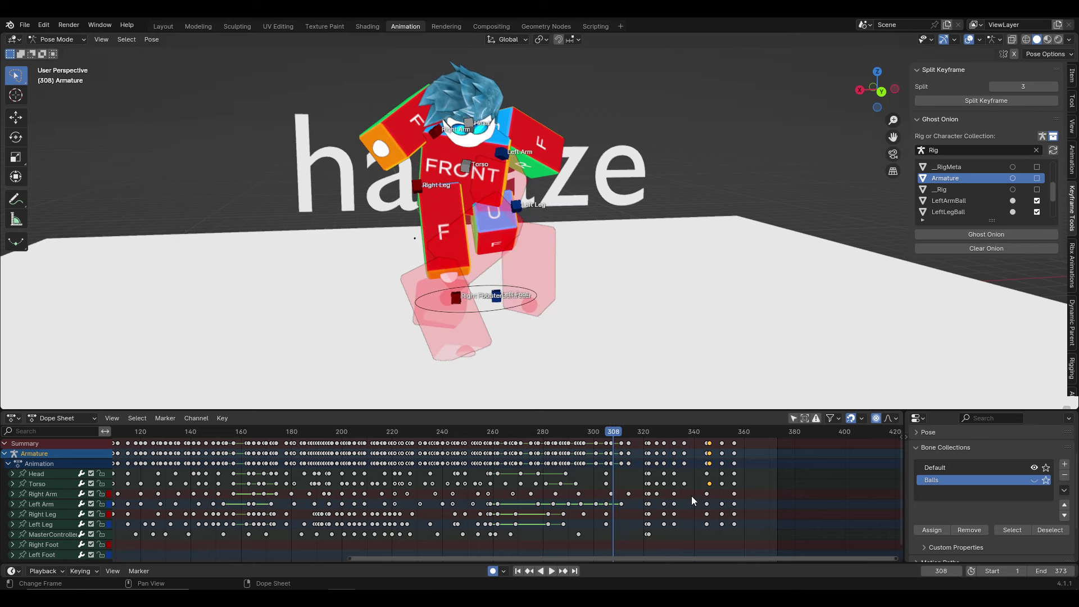
pyautogui.press('space')
pyautogui.moveTo(677, 404); pyautogui.dragTo(741, 363, button='middle')
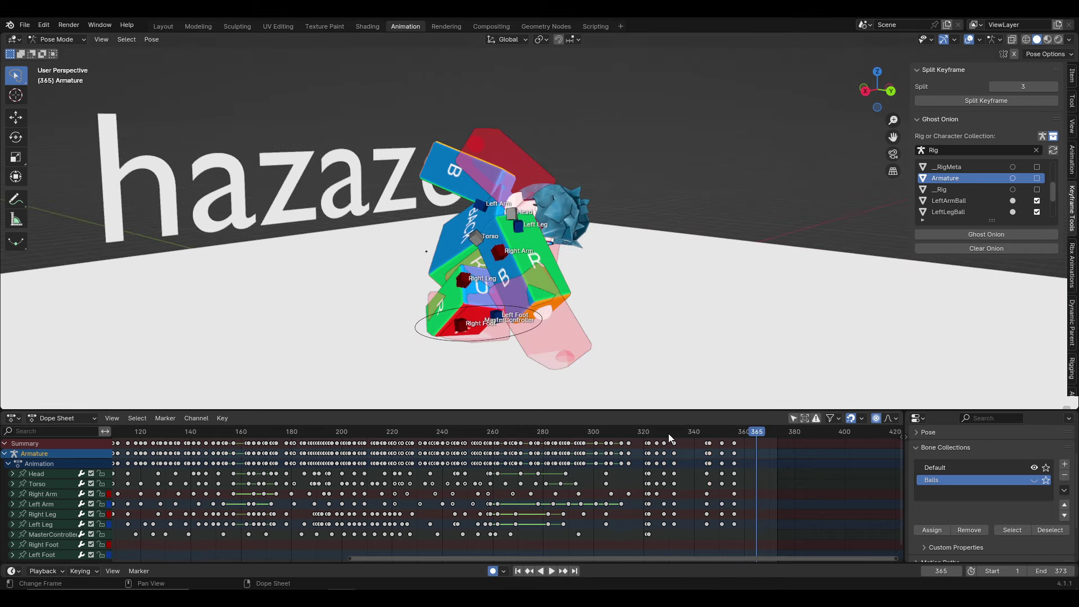
pyautogui.moveTo(669, 434)
pyautogui.mouseDown()
pyautogui.moveTo(690, 441)
pyautogui.moveTo(704, 486)
pyautogui.mouseUp()
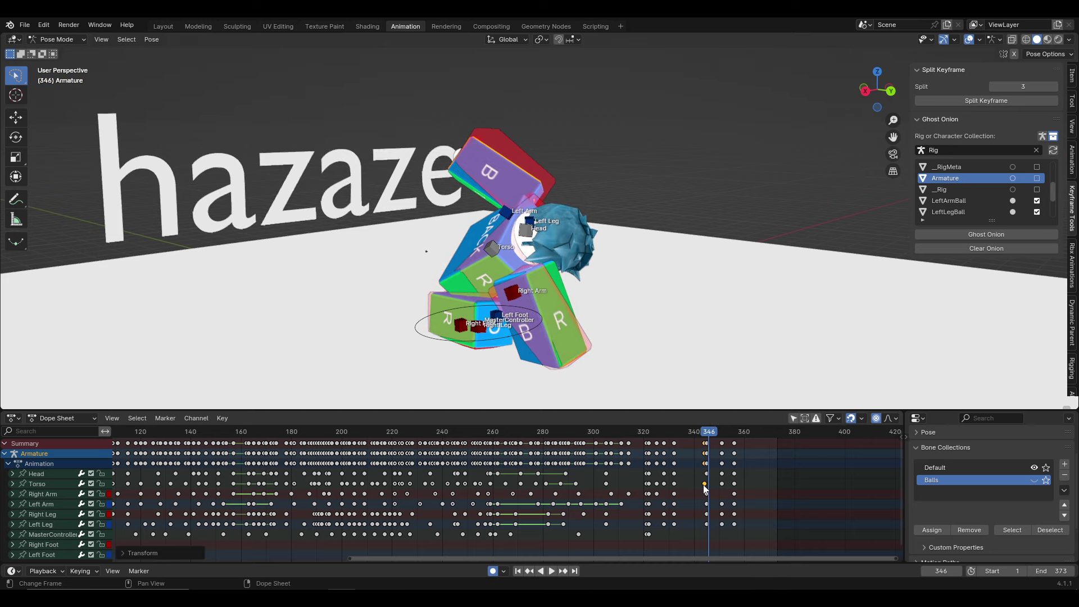
pyautogui.click(701, 446)
pyautogui.moveTo(645, 431); pyautogui.dragTo(673, 436)
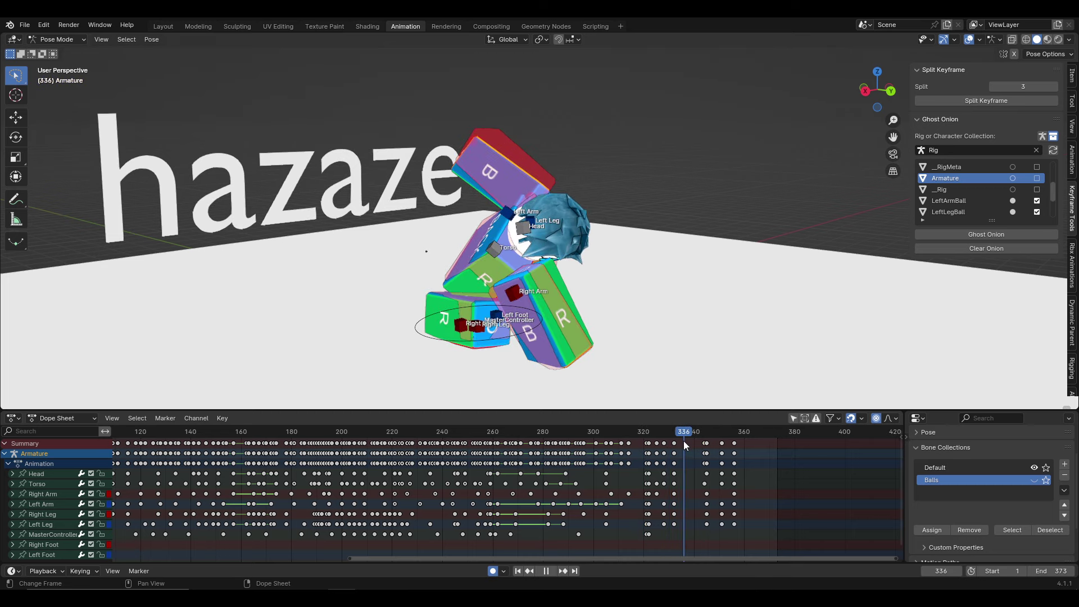
pyautogui.press('space')
# Reposition the Torso and Right Arm in the landing pose
pyautogui.click(504, 252)
pyautogui.moveTo(549, 263); pyautogui.dragTo(557, 254, button='middle')
pyautogui.press('g')
pyautogui.click(607, 315)
pyautogui.click(617, 278)
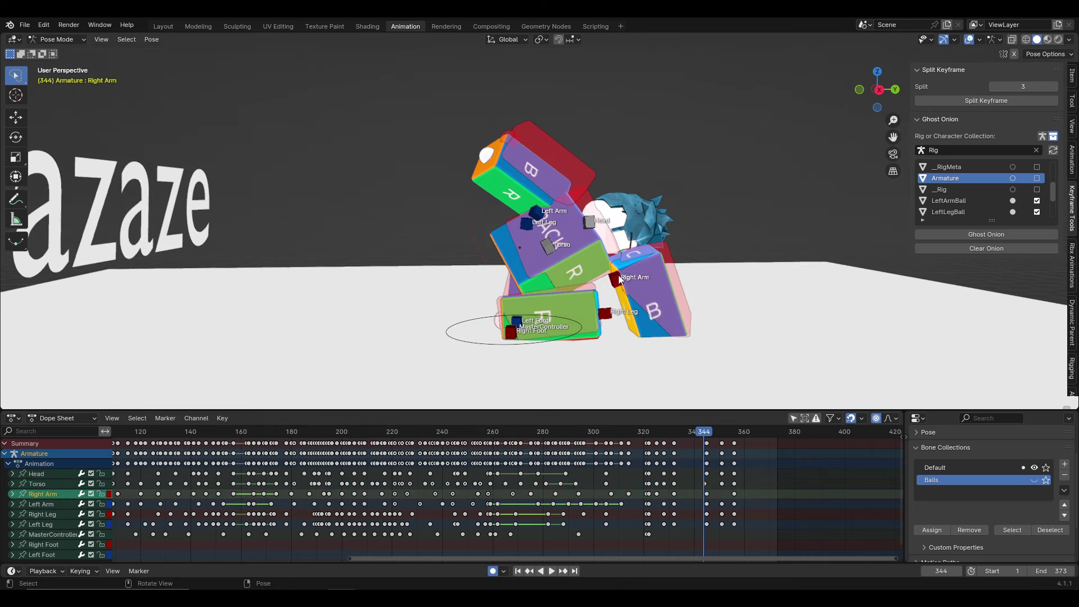
pyautogui.click(718, 241)
# Replay the landing from frame 326 and select the Torso keyframe at 344
pyautogui.click(656, 433)
pyautogui.press('space')
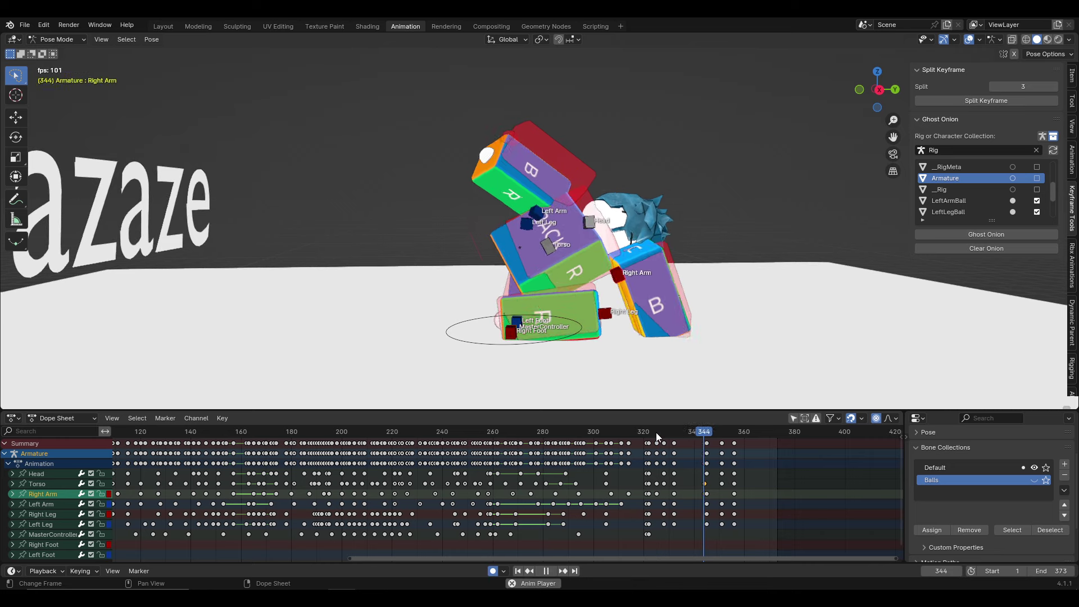
pyautogui.press('space')
pyautogui.click(712, 494)
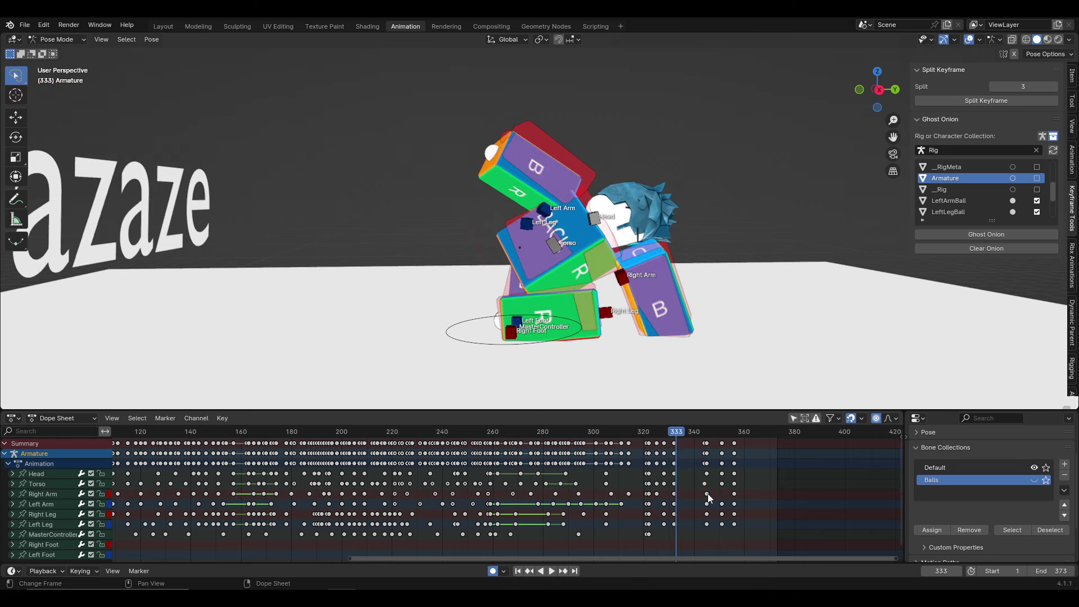
pyautogui.click(705, 484)
# Replay the flip from around frame 314 and select the Head bone
pyautogui.click(632, 428)
pyautogui.press('space')
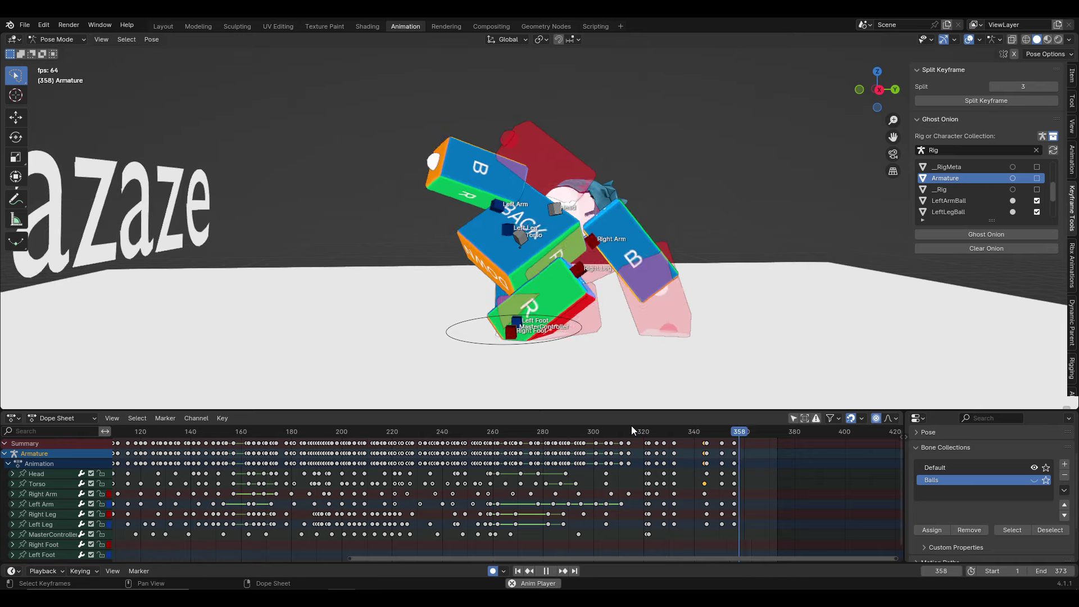
pyautogui.moveTo(590, 348); pyautogui.dragTo(514, 338, button='middle')
pyautogui.click(617, 434)
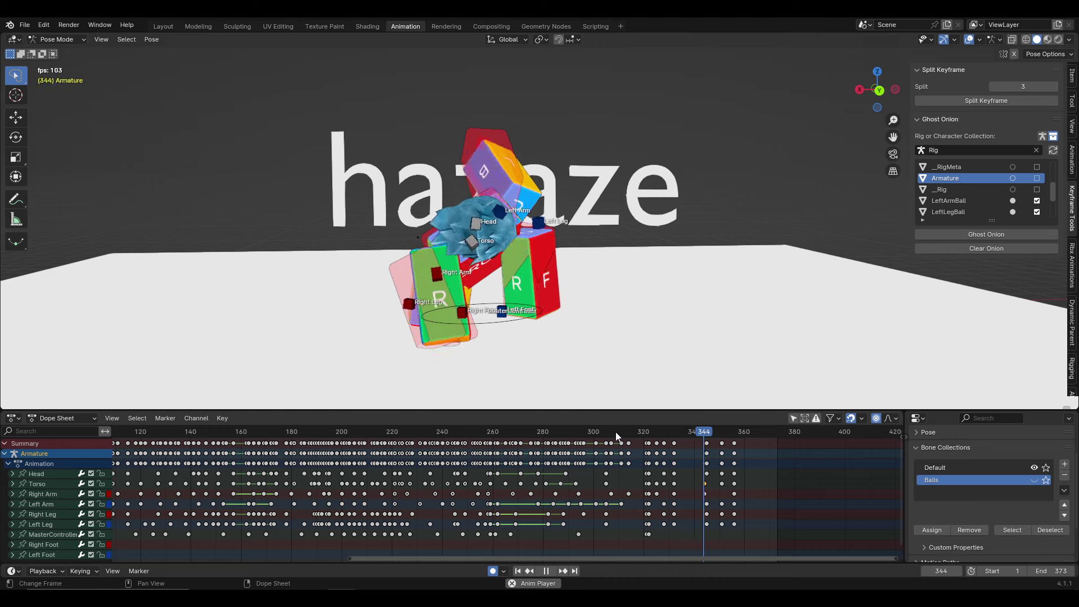
pyautogui.press('space')
pyautogui.click(471, 221)
# Rotate the head at frame 345, then replay from frame 323
pyautogui.click(707, 431)
pyautogui.press('space')
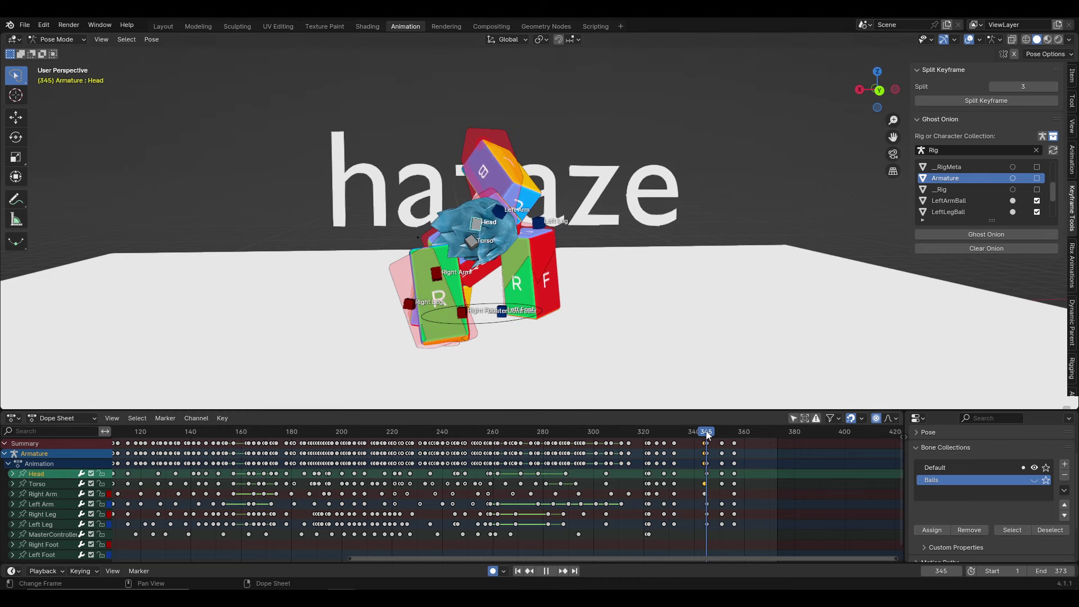
pyautogui.click(649, 290)
pyautogui.click(642, 432)
pyautogui.press('space')
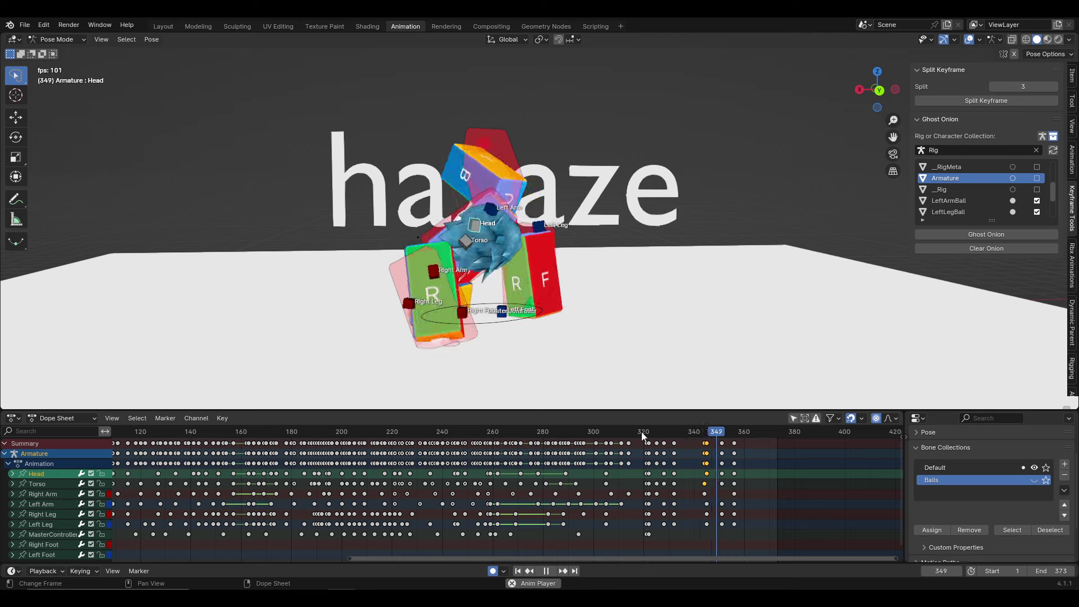
# Freely rotate the head at frame 325
pyautogui.click(652, 433)
pyautogui.moveTo(652, 436); pyautogui.dragTo(663, 441)
pyautogui.press('r')
pyautogui.press('r')
pyautogui.click(602, 298)
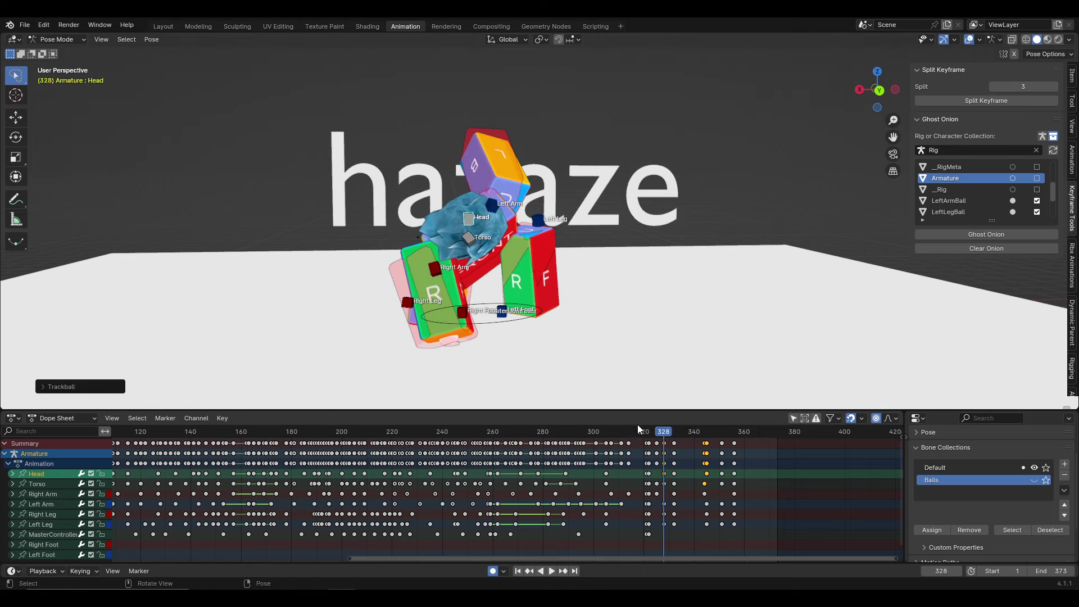
pyautogui.click(656, 437)
pyautogui.press('space')
# Move the torso to a new position around frame 324 and replay the flip
pyautogui.click(469, 241)
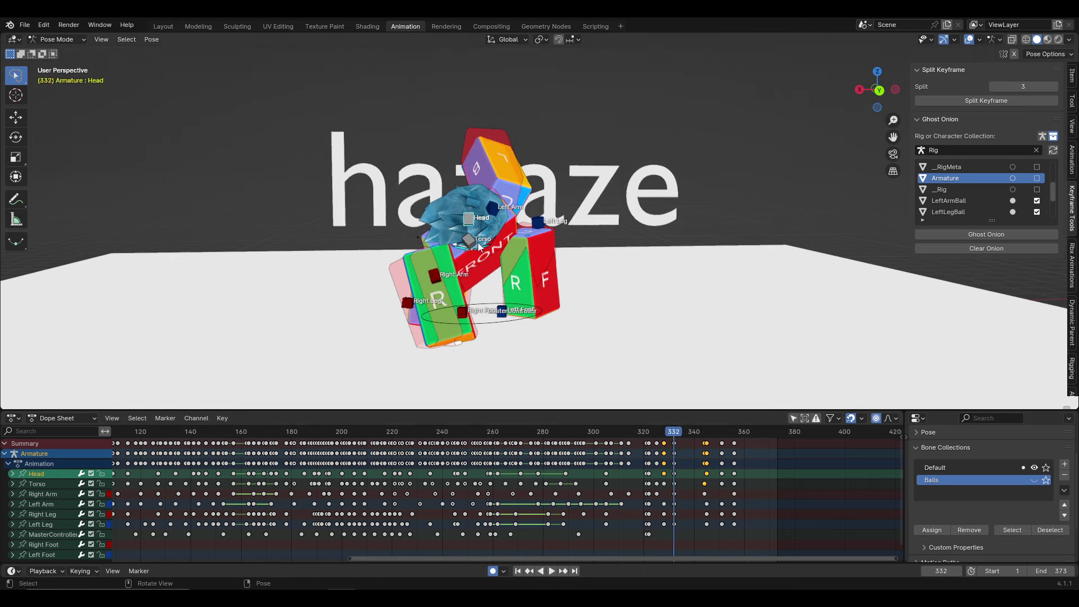
pyautogui.press('space')
pyautogui.click(655, 439)
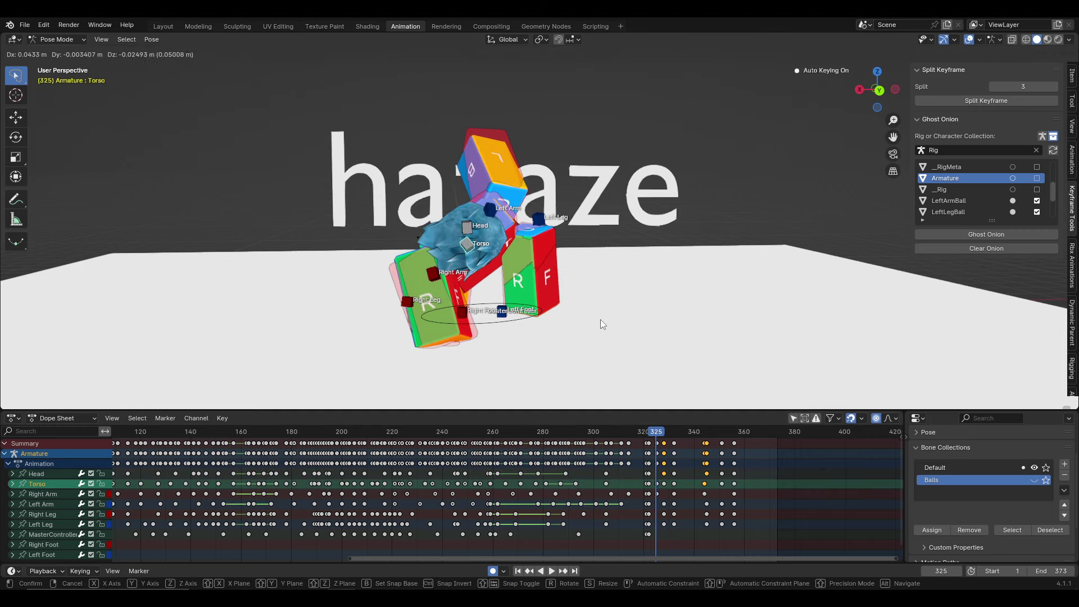
pyautogui.click(602, 324)
pyautogui.press('space')
pyautogui.click(632, 430)
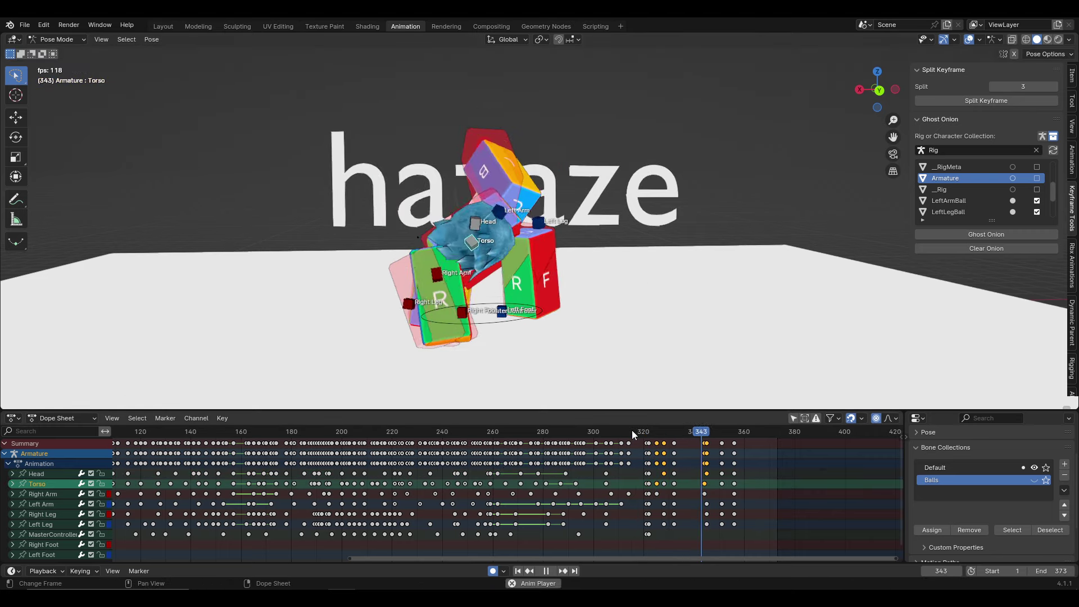
pyautogui.press('Escape')
# Shift the selected head keys slightly later, then replay from about frame 317
pyautogui.click(503, 255)
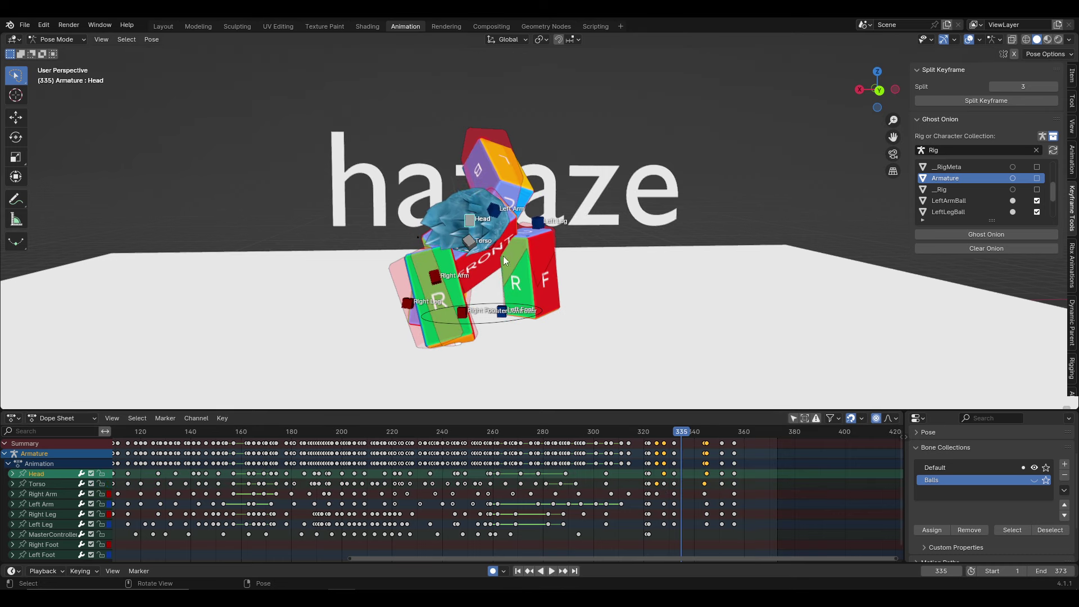
pyautogui.press('g')
pyautogui.click(665, 479)
pyautogui.hotkey('alt', 'a')
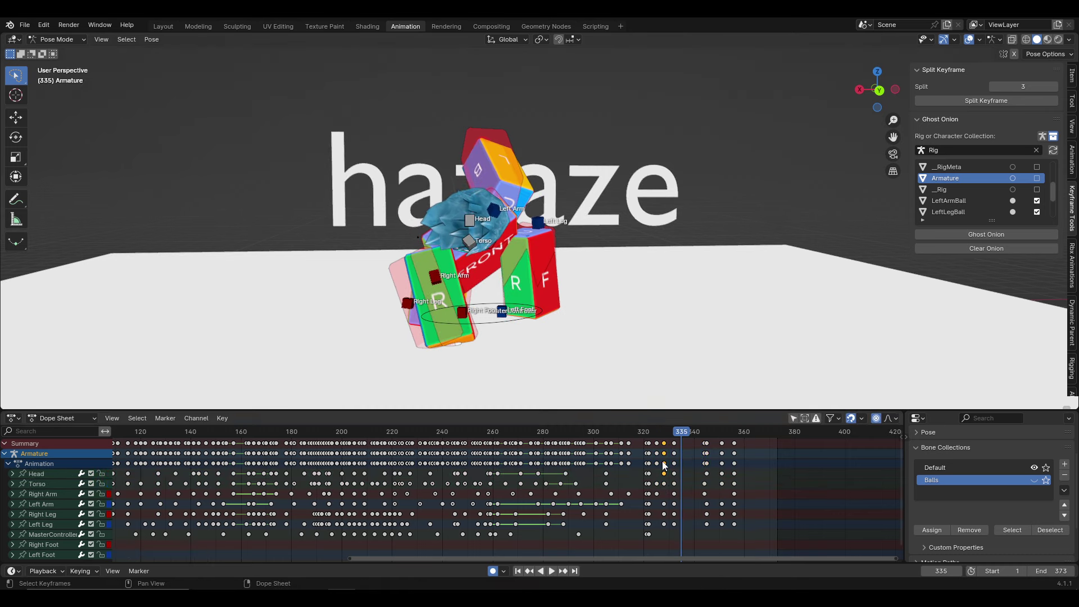
pyautogui.click(635, 430)
pyautogui.press('space')
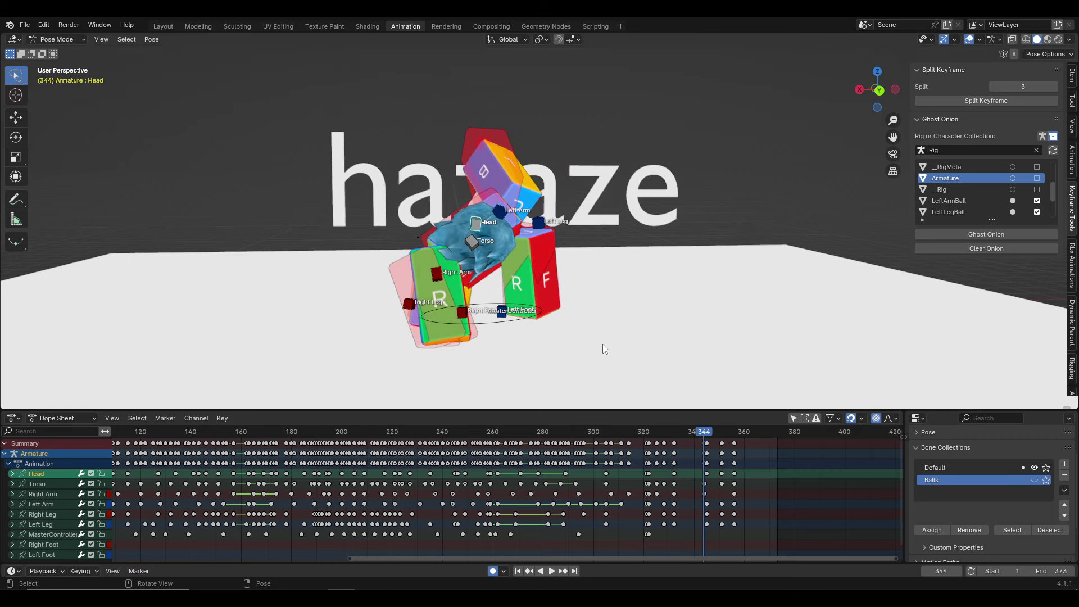
pyautogui.press('space')
# Move the head keys from frame 328 to frame 333 and preview the result
pyautogui.moveTo(646, 431); pyautogui.dragTo(664, 436)
pyautogui.press('r')
pyautogui.press('r')
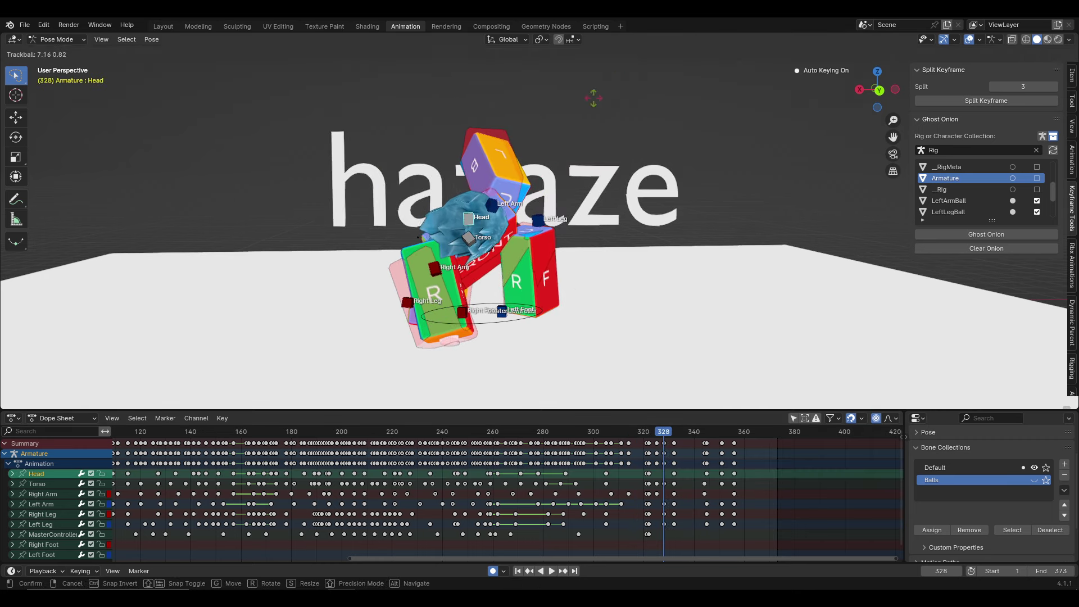
pyautogui.moveTo(641, 435); pyautogui.dragTo(677, 434)
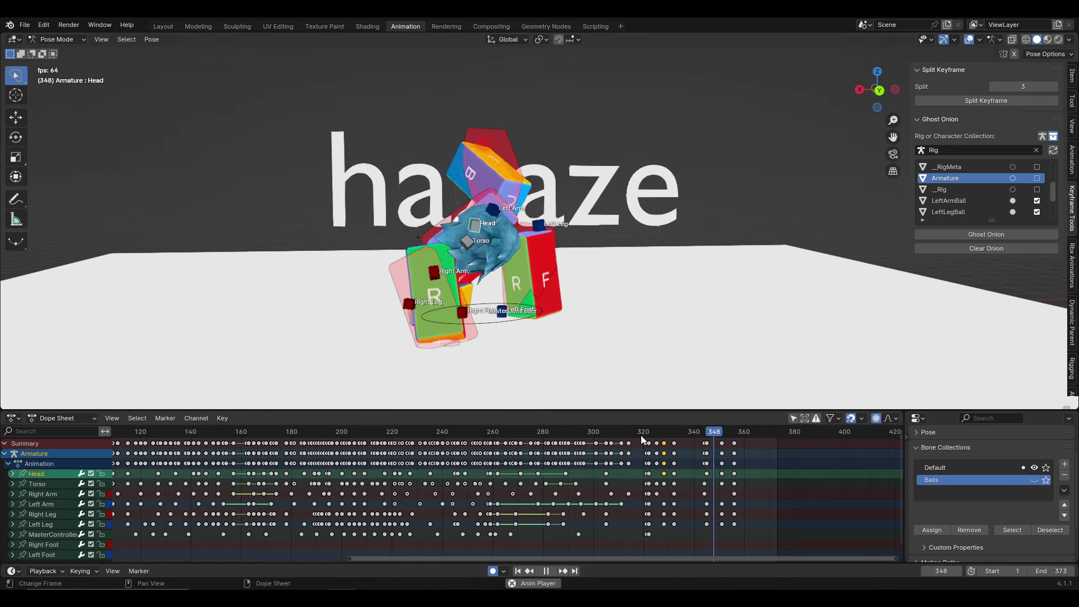
pyautogui.moveTo(664, 474); pyautogui.dragTo(677, 474)
pyautogui.press('space')
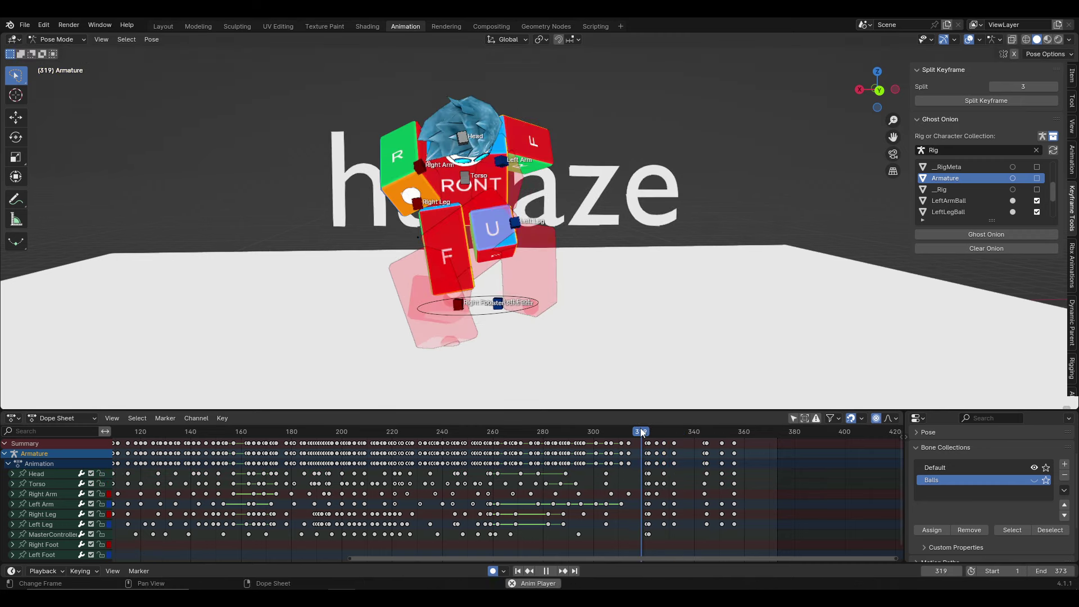
# Key a torso rotation at frame 338 and replay
pyautogui.click(676, 436)
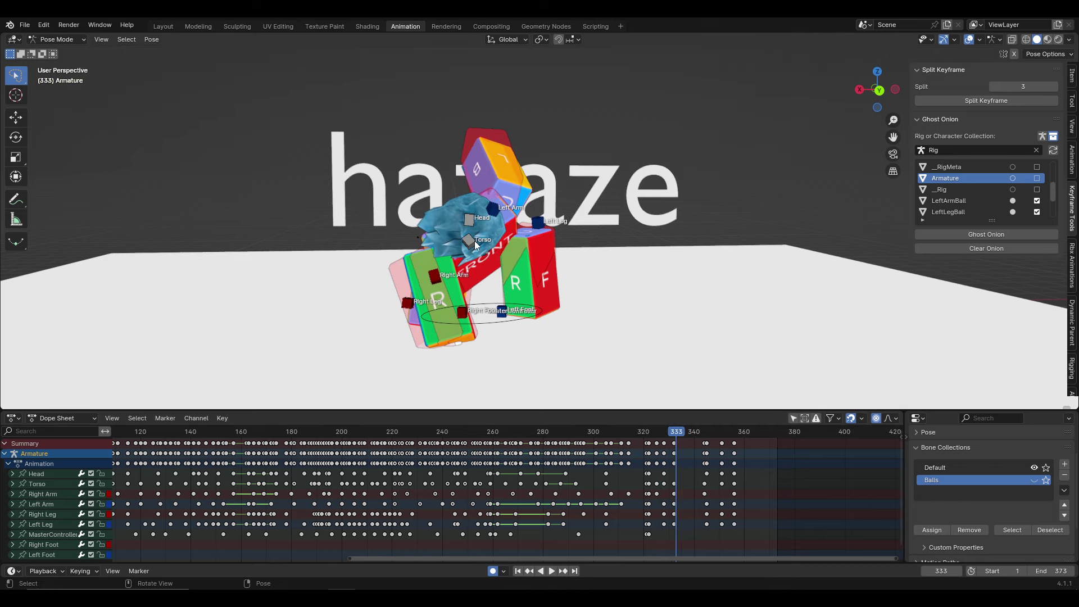
pyautogui.moveTo(677, 436); pyautogui.dragTo(690, 440)
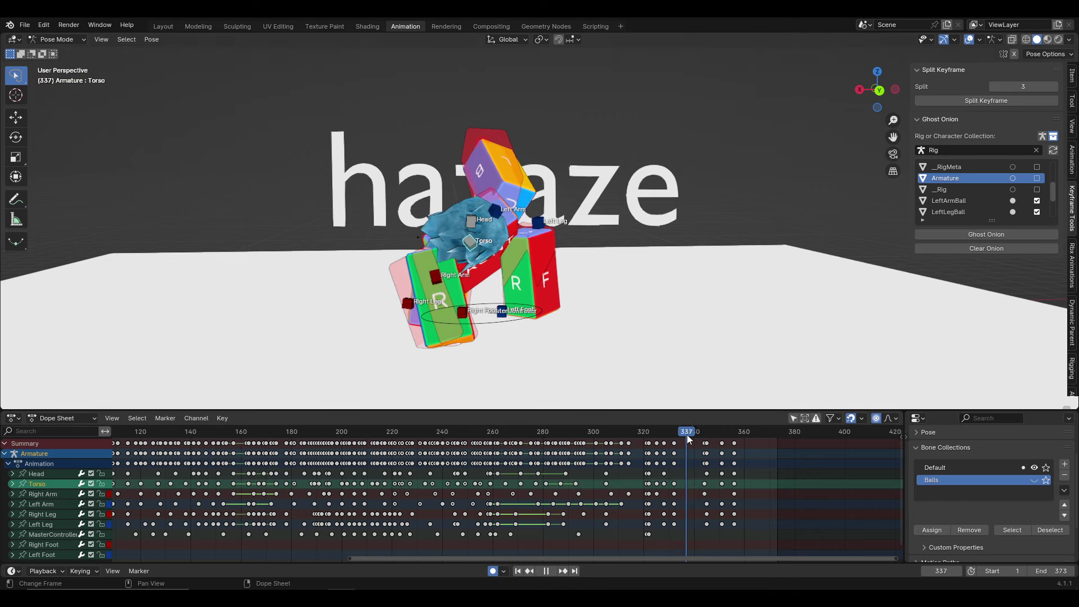
pyautogui.click(626, 241)
pyautogui.press('space')
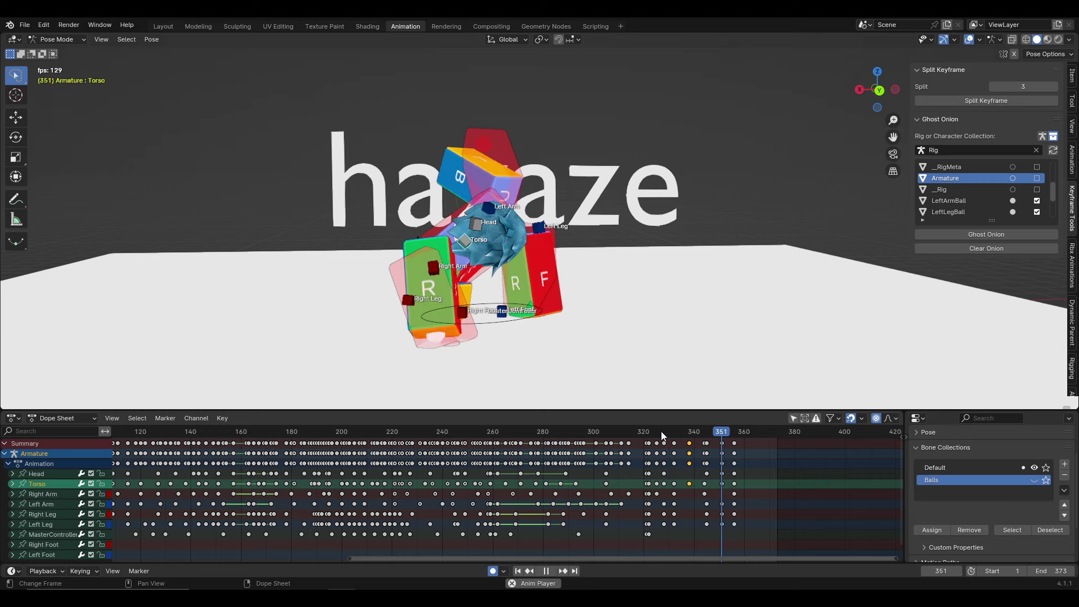
# Rotate the head around frame 343–344, then replay from the early 320s
pyautogui.click(703, 433)
pyautogui.click(482, 226)
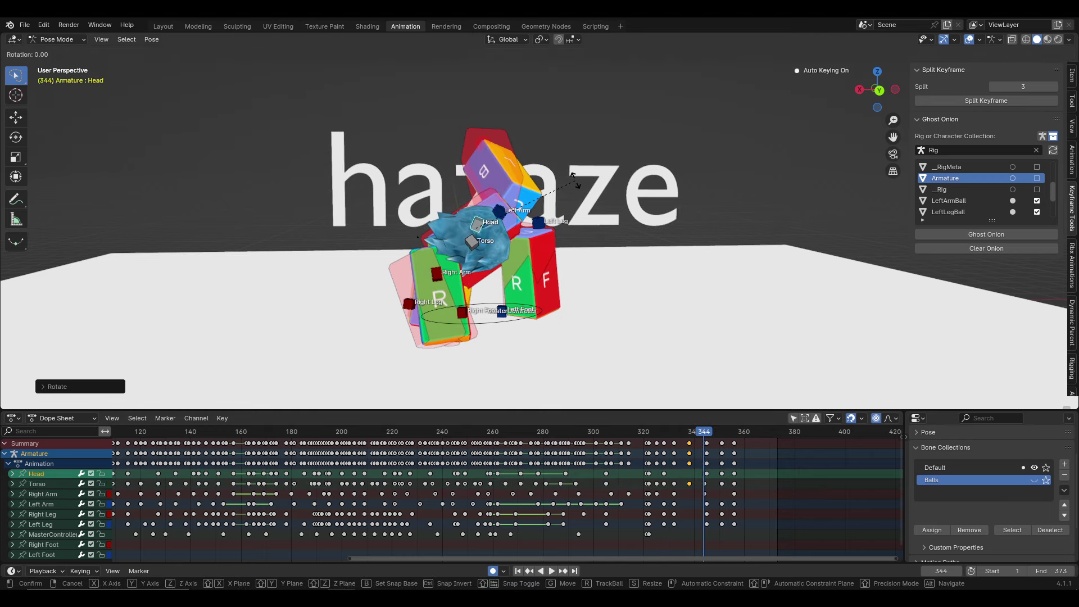
pyautogui.press('r')
pyautogui.press('r')
pyautogui.click(708, 473)
pyautogui.click(651, 429)
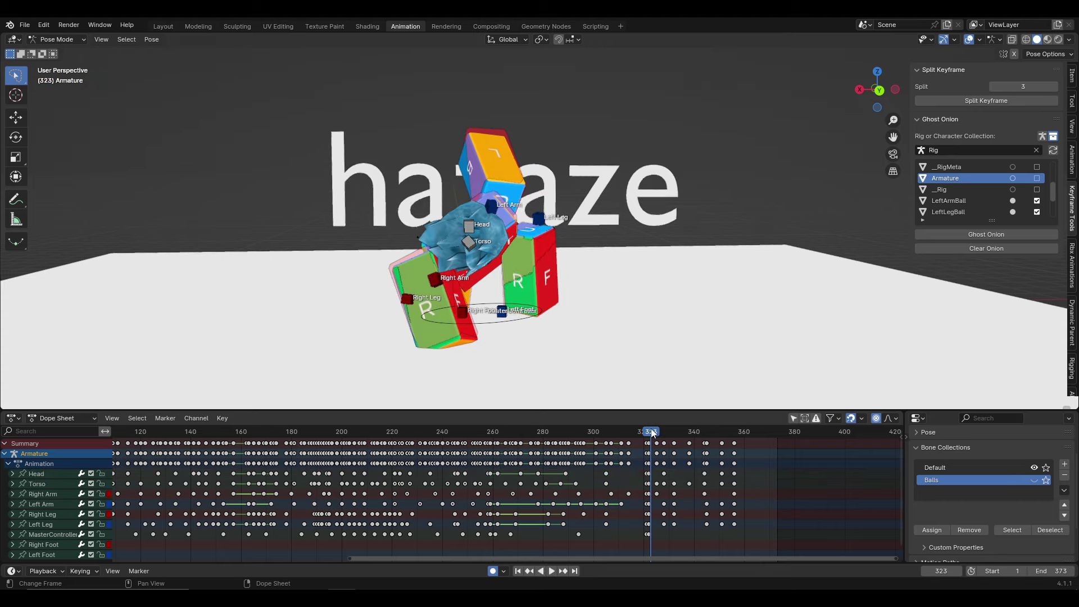
pyautogui.press('space')
# At frame 356, move the torso and rotate the upper body
pyautogui.moveTo(652, 428); pyautogui.dragTo(737, 433)
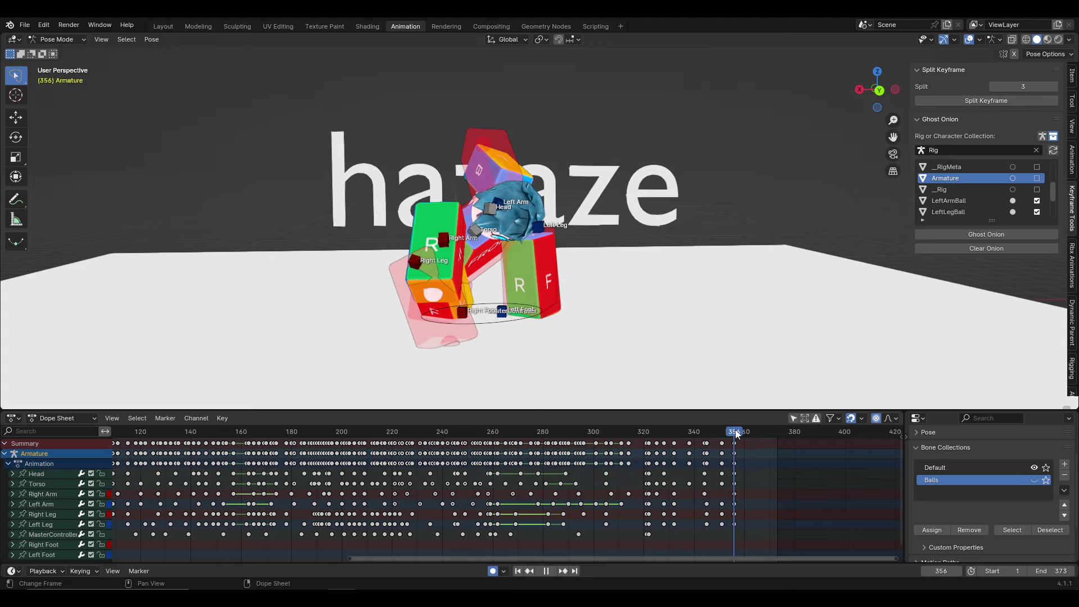
pyautogui.click(475, 229)
pyautogui.press('g')
pyautogui.click(487, 198)
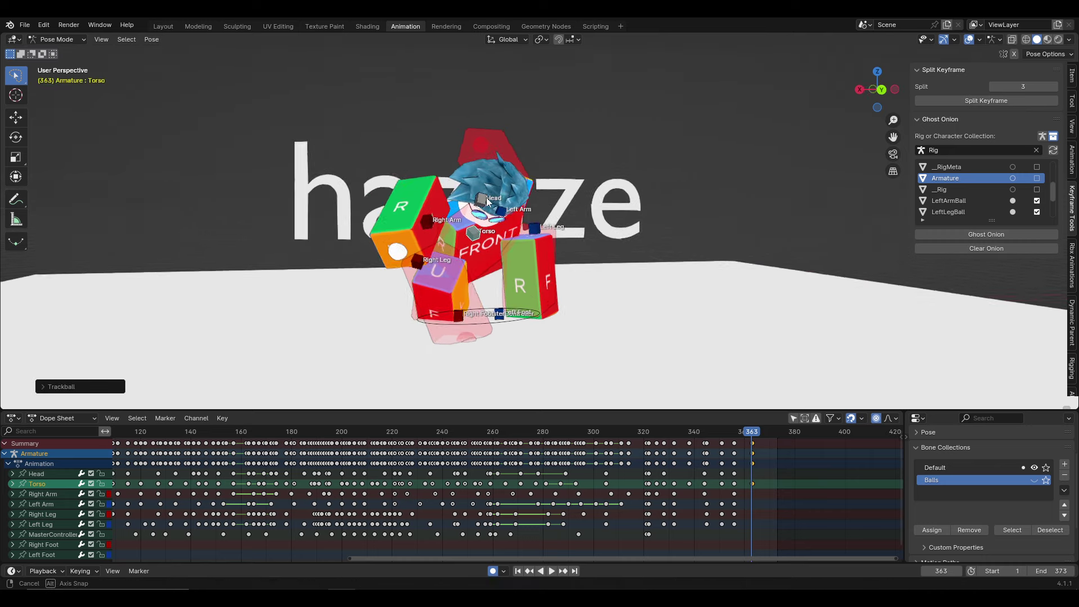
pyautogui.moveTo(487, 198); pyautogui.dragTo(518, 187, button='middle')
pyautogui.press('g')
pyautogui.press('r')
pyautogui.click(513, 197)
# Rotate the head at frame 356 and play the animation
pyautogui.click(501, 190)
pyautogui.press('r')
pyautogui.press('r')
pyautogui.click(502, 196)
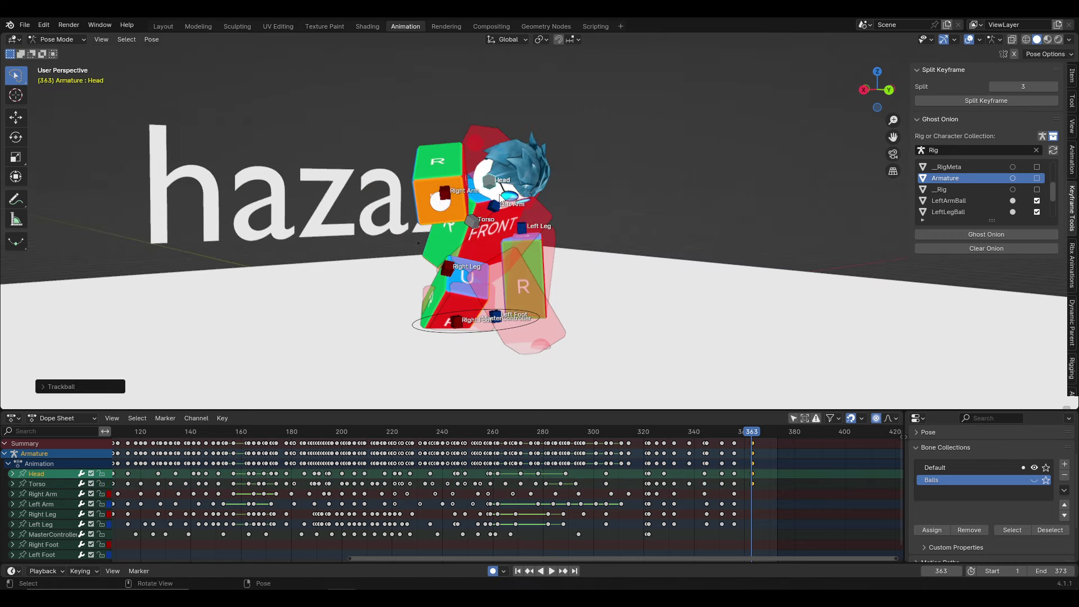
pyautogui.press('space')
# At frame 363, move the right leg into a new position
pyautogui.click(754, 432)
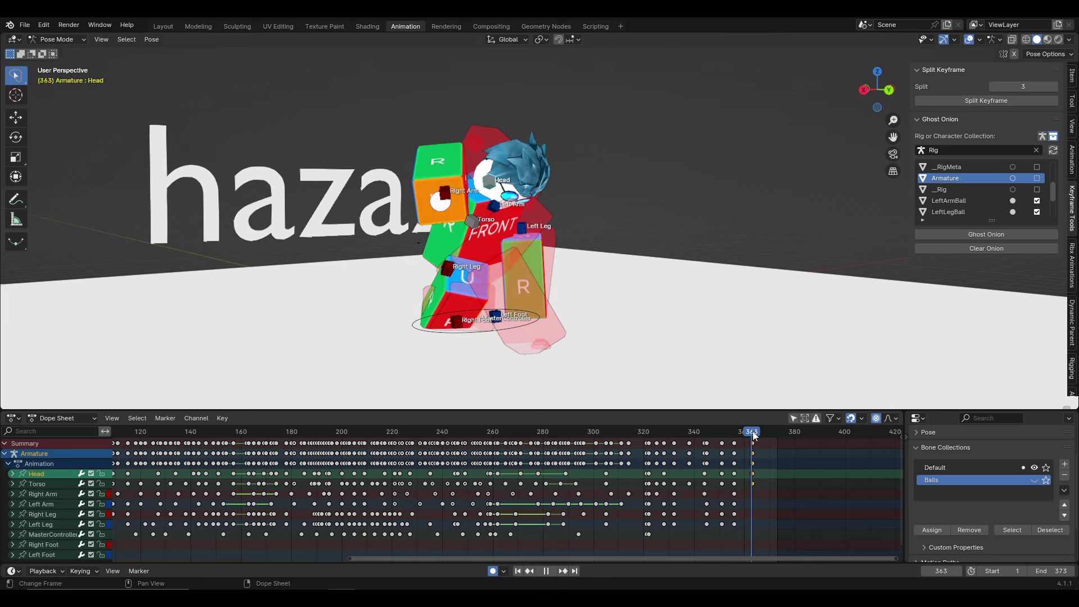
pyautogui.moveTo(444, 201); pyautogui.dragTo(476, 211, button='middle')
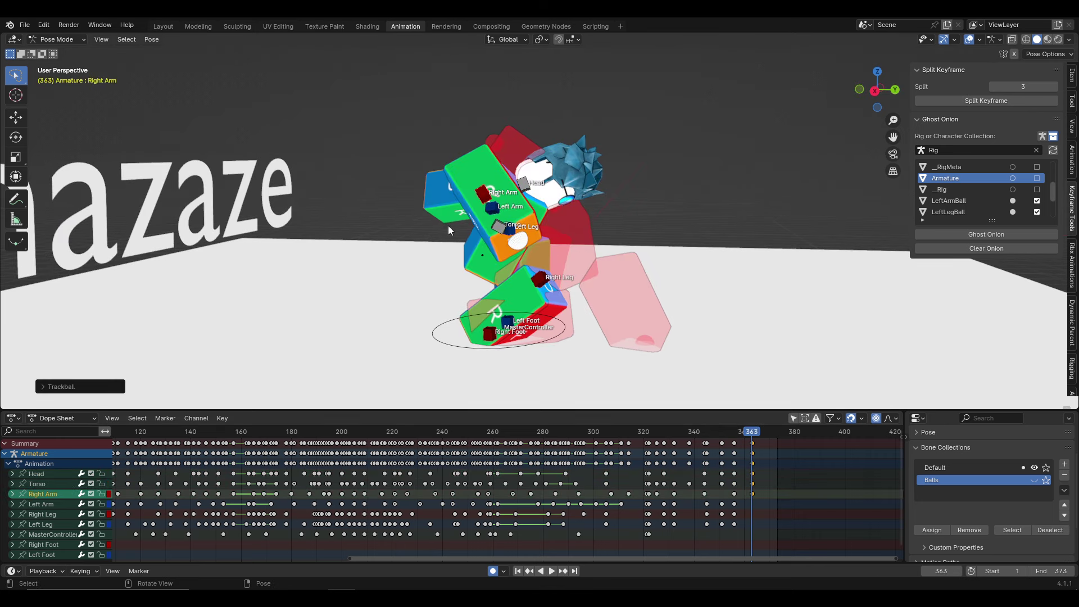
pyautogui.click(539, 281)
pyautogui.press('g')
pyautogui.click(540, 284)
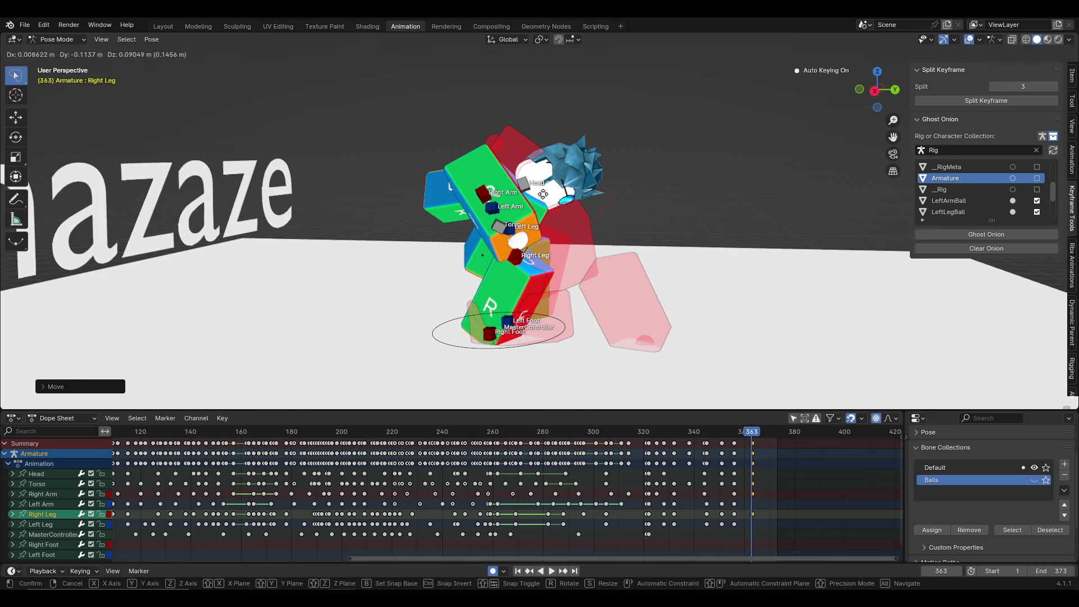
pyautogui.moveTo(540, 284)
pyautogui.mouseDown(button='middle')
pyautogui.moveTo(433, 193)
pyautogui.moveTo(503, 224)
pyautogui.moveTo(474, 227)
pyautogui.moveTo(581, 201)
pyautogui.mouseUp(button='middle')
pyautogui.click(537, 228)
pyautogui.press('g')
# Rotate and reposition the left arm at frame 363
pyautogui.click(534, 236)
pyautogui.click(582, 201)
pyautogui.press('r')
pyautogui.press('r')
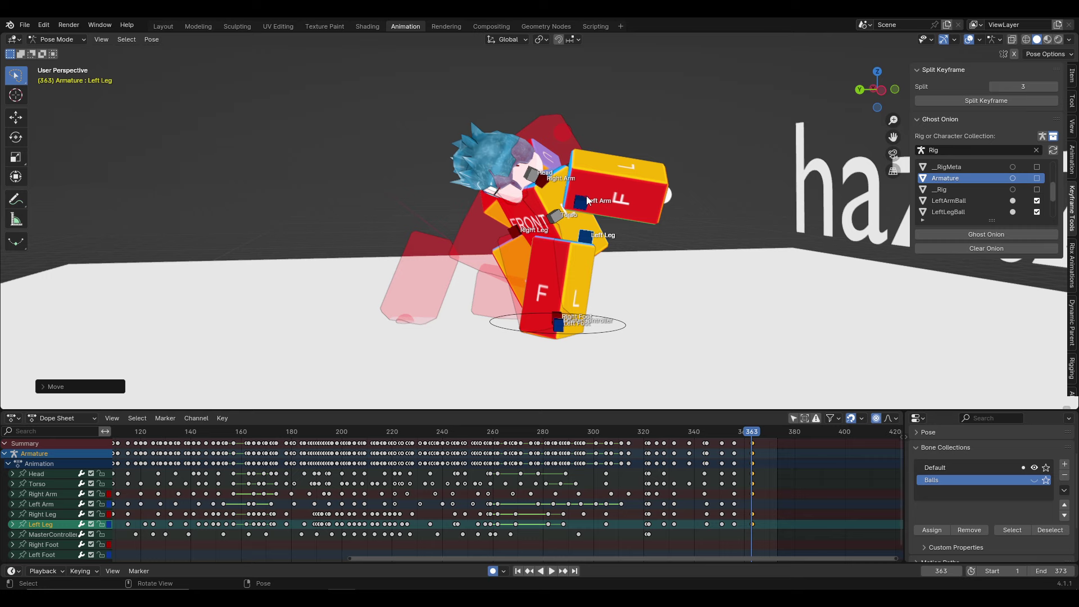
pyautogui.press('g')
pyautogui.click(663, 201)
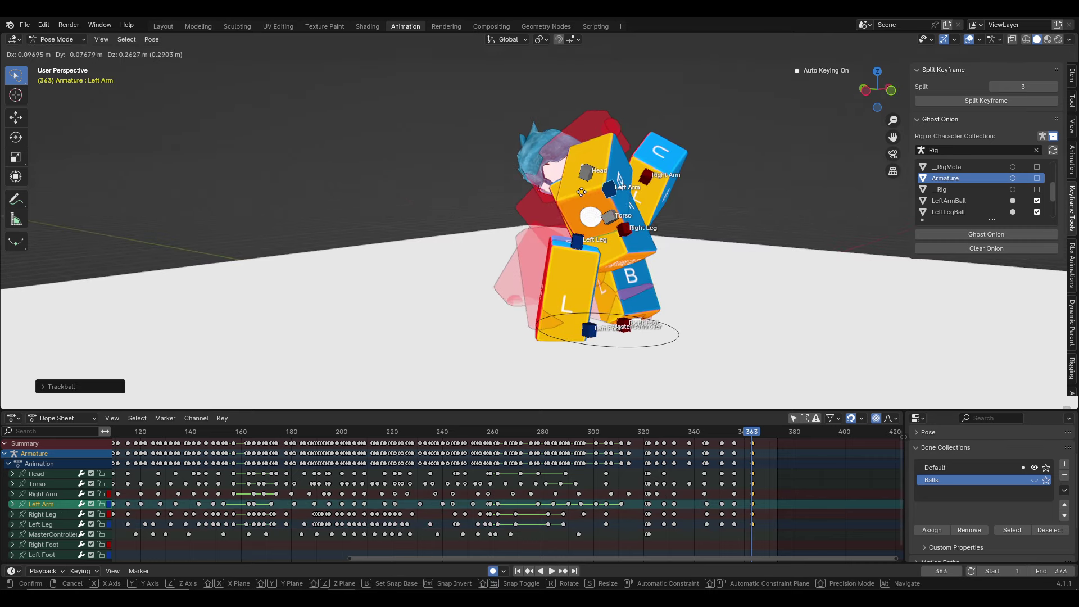
pyautogui.moveTo(664, 201)
pyautogui.mouseDown(button='middle')
pyautogui.moveTo(464, 194)
pyautogui.moveTo(533, 204)
pyautogui.mouseUp(button='middle')
pyautogui.moveTo(680, 186)
pyautogui.mouseDown(button='middle')
pyautogui.moveTo(547, 184)
pyautogui.moveTo(666, 198)
pyautogui.moveTo(618, 232)
pyautogui.moveTo(668, 194)
pyautogui.moveTo(548, 249)
pyautogui.moveTo(688, 248)
pyautogui.mouseUp(button='middle')
# Start rotating the right leg, then play the flip backwards to frame 356
pyautogui.click(548, 249)
pyautogui.click(585, 241)
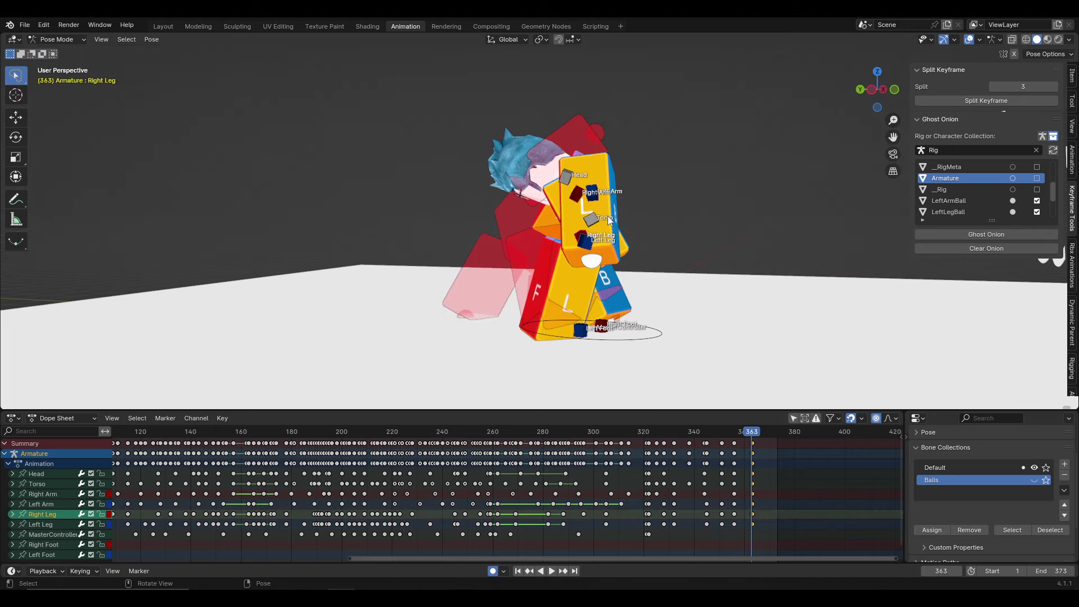
pyautogui.press('r')
pyautogui.moveTo(649, 195)
pyautogui.mouseDown(button='middle')
pyautogui.moveTo(396, 198)
pyautogui.moveTo(600, 204)
pyautogui.mouseUp(button='middle')
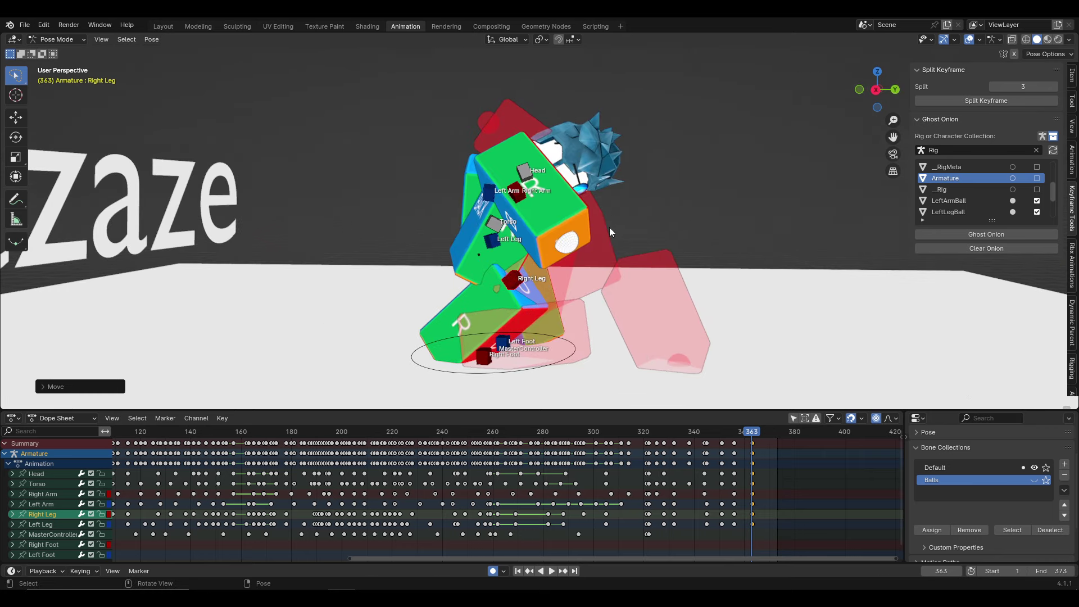
pyautogui.hotkey('ctrl', 'shift', 'space')
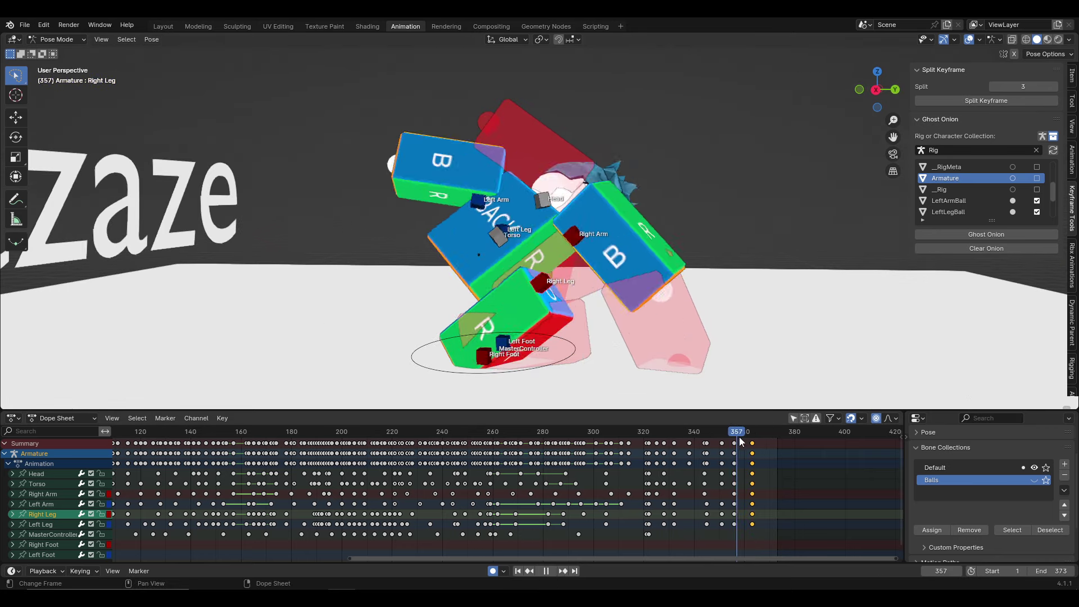
pyautogui.press('space')
# Rotate and move the right leg at frame 363
pyautogui.moveTo(810, 267); pyautogui.dragTo(714, 420, button='middle')
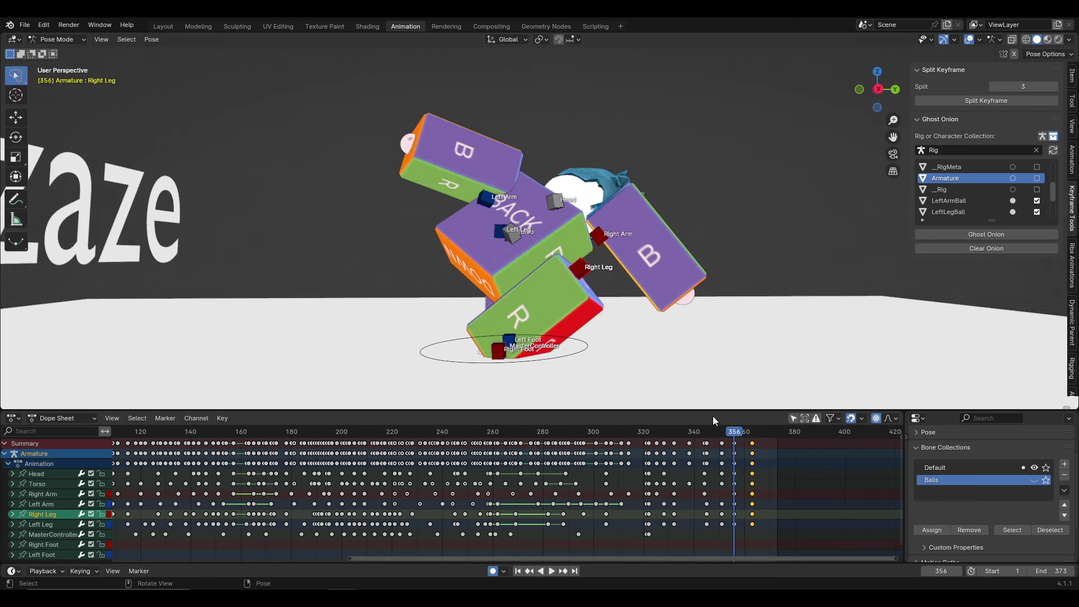
pyautogui.moveTo(736, 433); pyautogui.dragTo(752, 431)
pyautogui.press('r')
pyautogui.press('r')
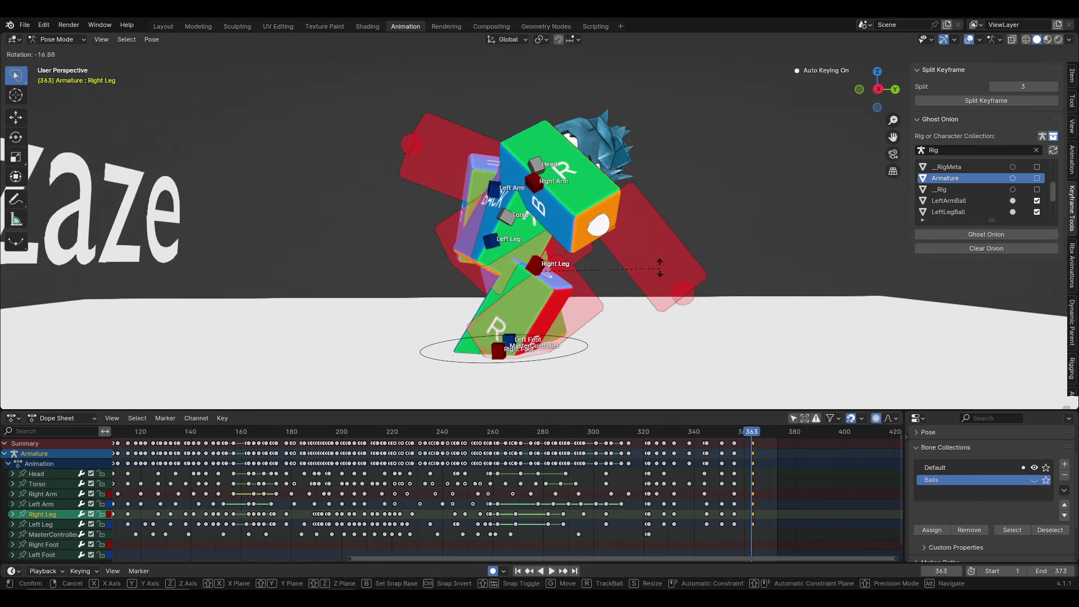
pyautogui.click(672, 230)
pyautogui.press('g')
pyautogui.click(684, 203)
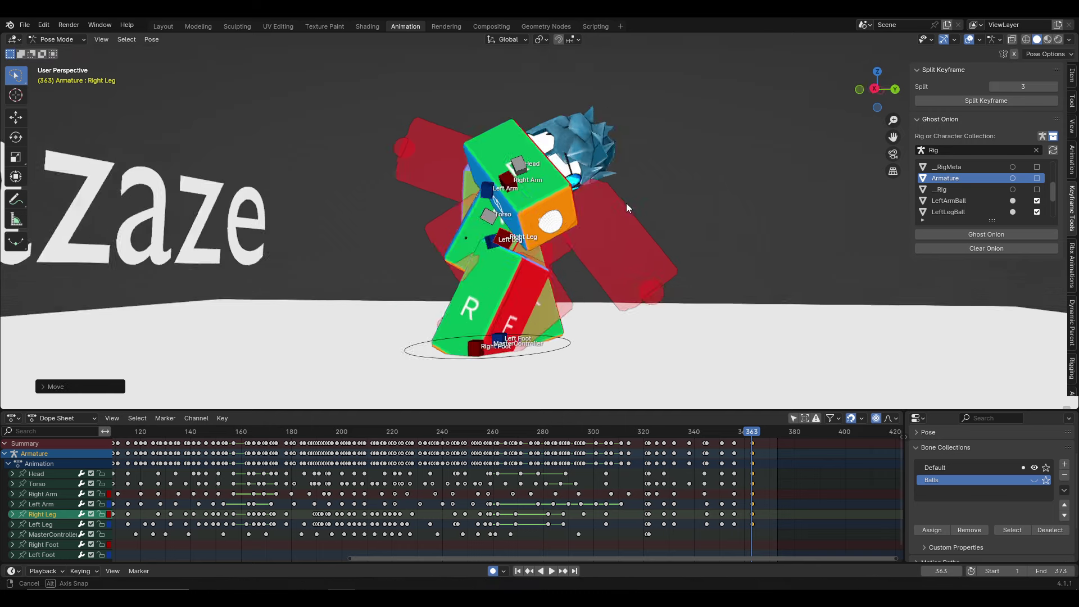
# Rotate the right arm at frame 363, then select the head
pyautogui.moveTo(683, 204)
pyautogui.mouseDown(button='middle')
pyautogui.moveTo(537, 217)
pyautogui.moveTo(444, 197)
pyautogui.mouseUp(button='middle')
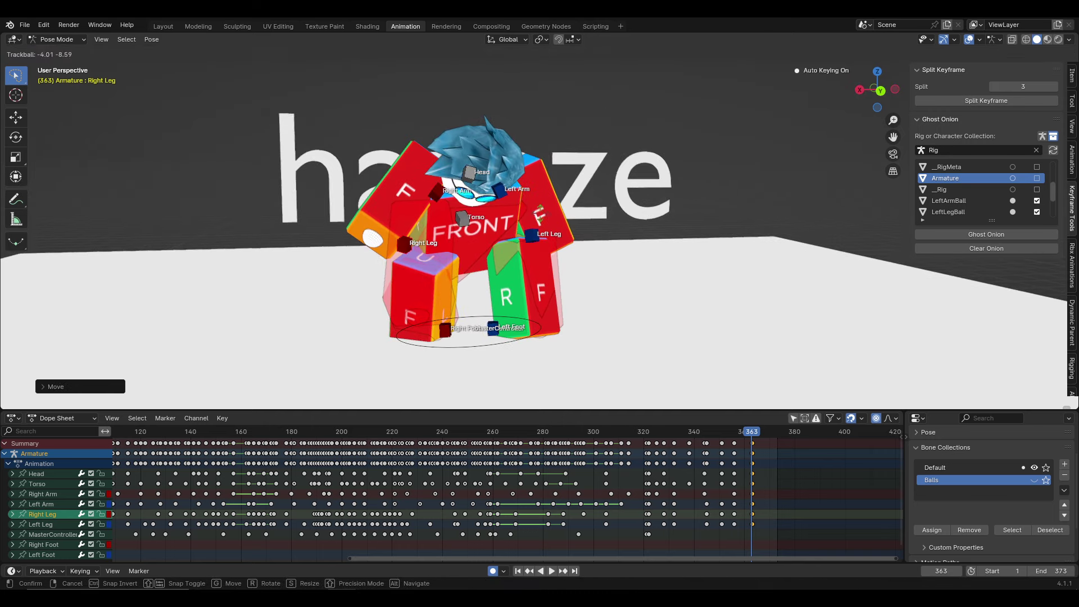
pyautogui.click(437, 192)
pyautogui.press('r')
pyautogui.press('r')
pyautogui.click(450, 208)
pyautogui.click(471, 186)
# Replay the flip from frame 336 and scrub to frame 366 with the torso selected
pyautogui.click(685, 428)
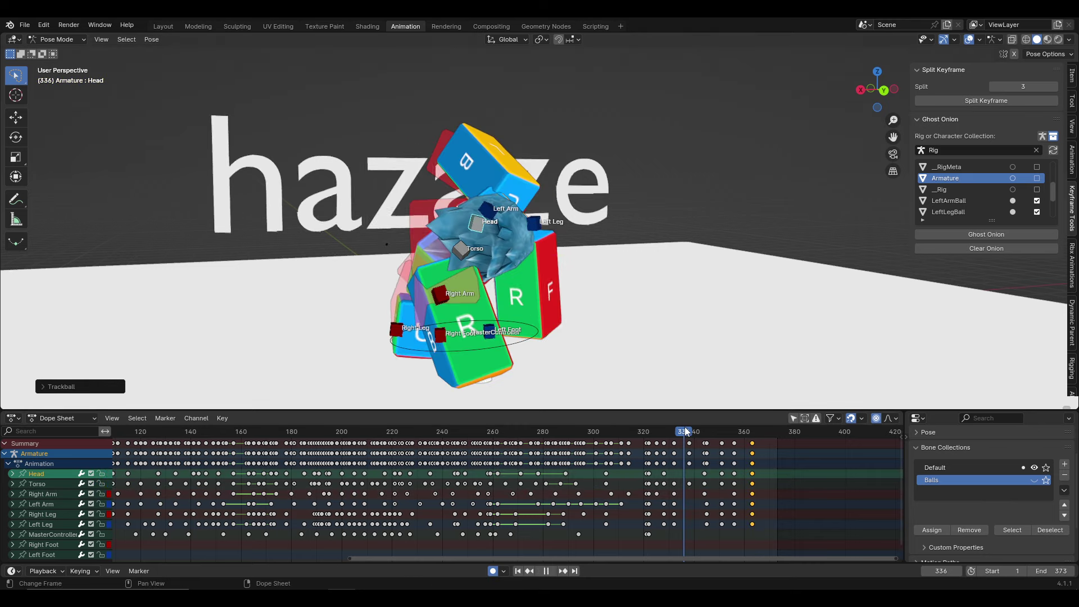
pyautogui.press('space')
pyautogui.moveTo(686, 428); pyautogui.dragTo(764, 430)
pyautogui.click(514, 262)
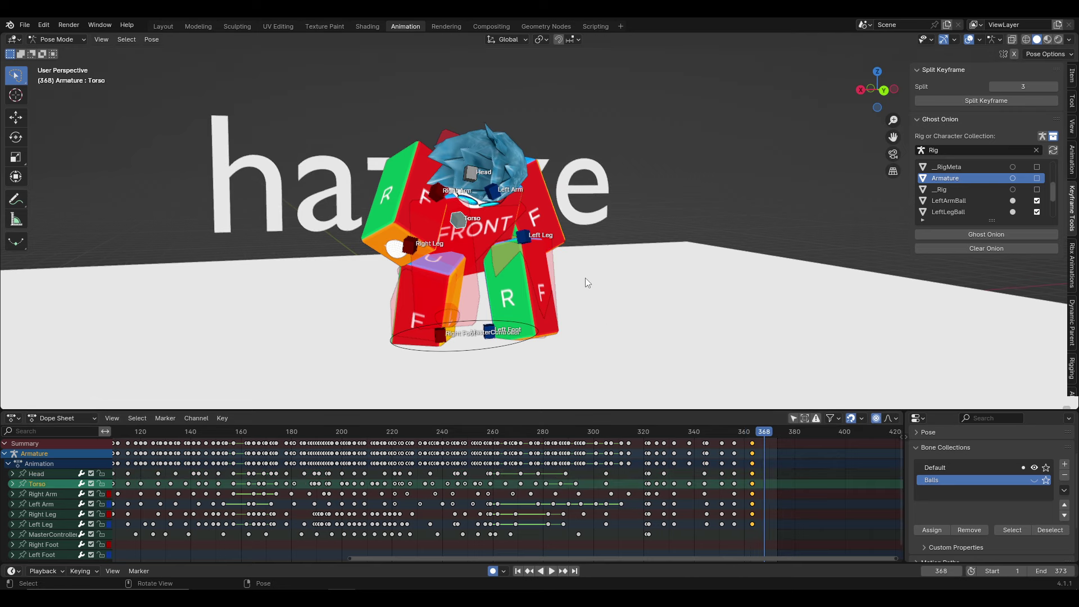
pyautogui.moveTo(585, 278); pyautogui.dragTo(756, 390, button='middle')
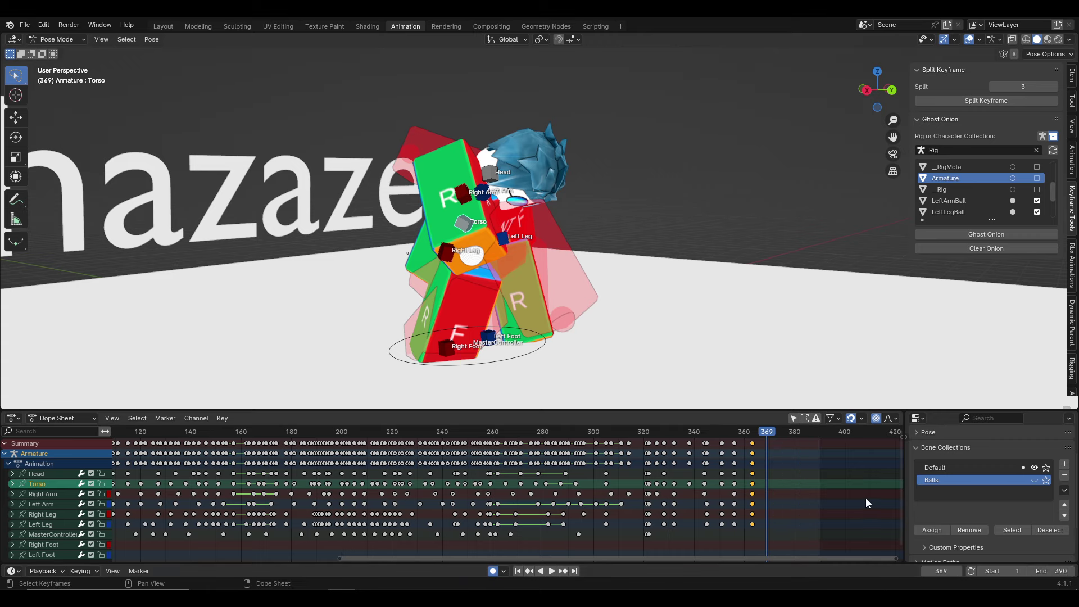
# At frame 375, straighten the torso and clear rotation on right leg, right arm, head, left arm
pyautogui.moveTo(780, 442); pyautogui.dragTo(782, 442)
pyautogui.hotkey('alt', 'e')
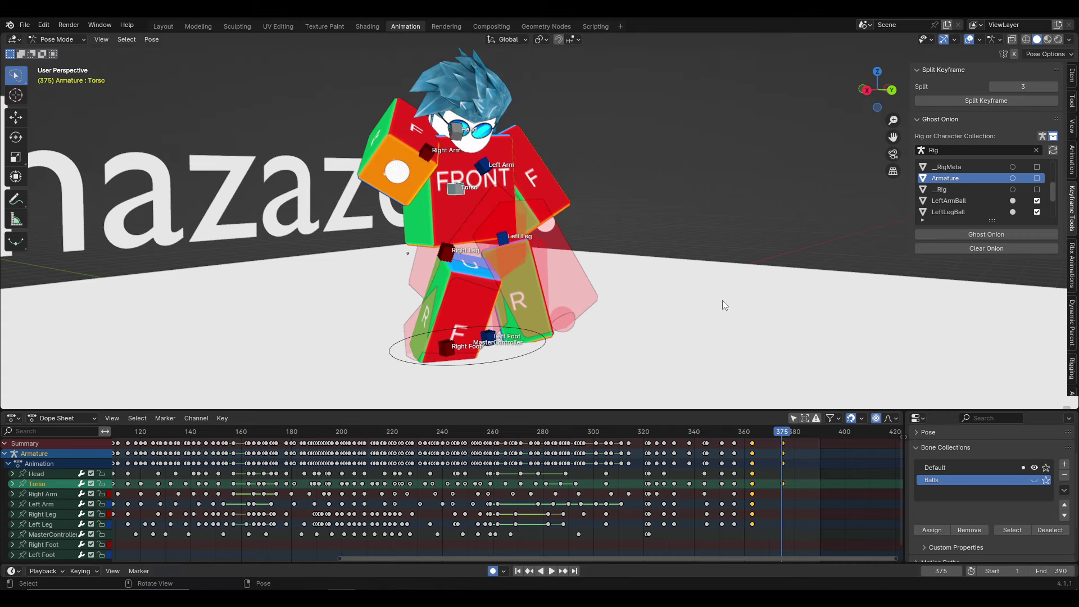
pyautogui.click(518, 232)
pyautogui.click(459, 250)
pyautogui.hotkey('alt', 'r')
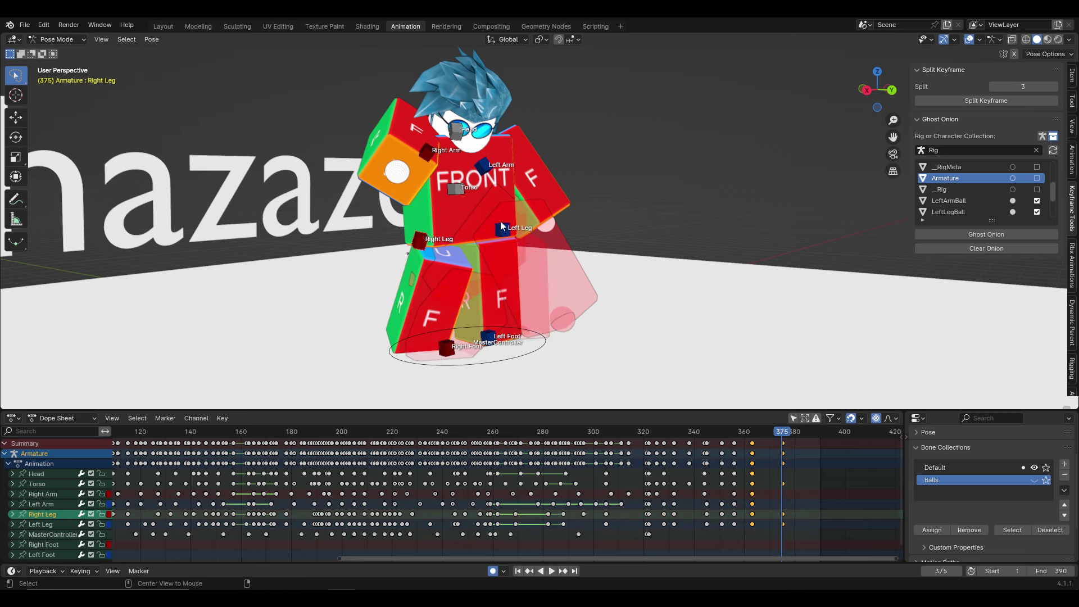
pyautogui.click(428, 151)
pyautogui.hotkey('alt', 'r')
pyautogui.click(457, 132)
pyautogui.hotkey('alt', 'r')
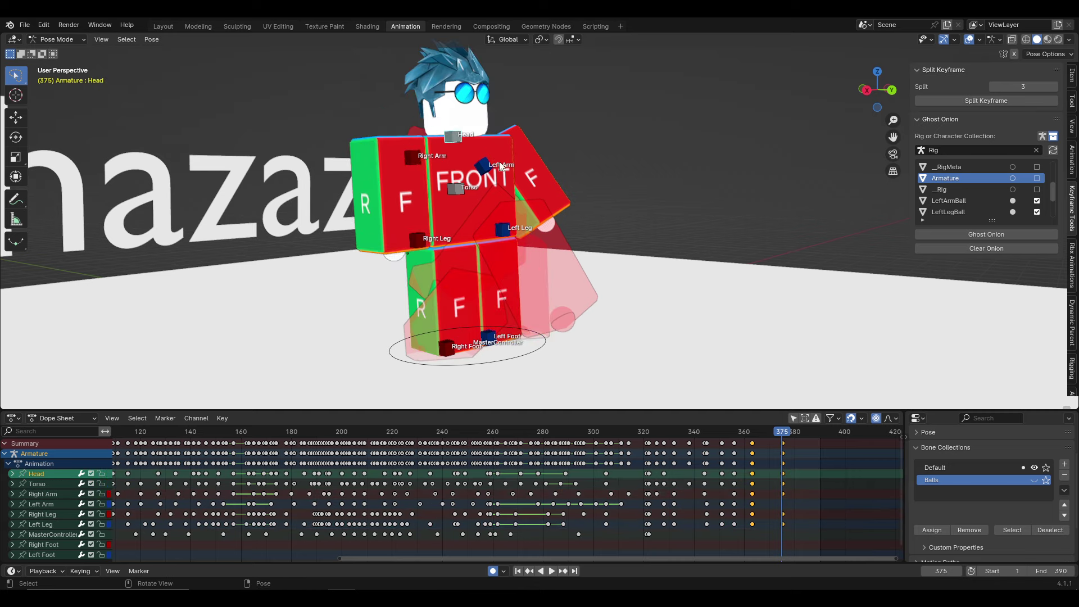
pyautogui.click(487, 173)
pyautogui.hotkey('alt', 'r')
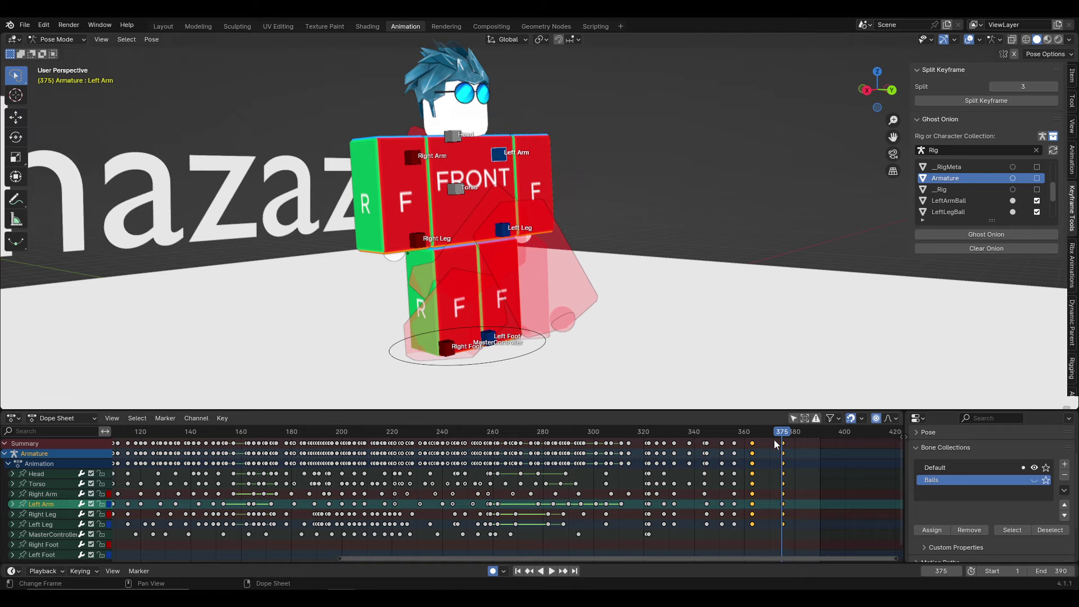
# Play the landing backwards to review it and stop around frame 369
pyautogui.hotkey('shift', 'ctrl', 'space')
pyautogui.moveTo(674, 388)
pyautogui.mouseDown(button='middle')
pyautogui.moveTo(612, 345)
pyautogui.moveTo(575, 339)
pyautogui.mouseUp(button='middle')
pyautogui.moveTo(735, 435); pyautogui.dragTo(768, 442)
pyautogui.moveTo(524, 284)
pyautogui.mouseDown(button='middle')
pyautogui.moveTo(582, 241)
pyautogui.moveTo(562, 234)
pyautogui.mouseUp(button='middle')
# At frame 369, rotate the right leg slightly and tilt the torso
pyautogui.click(579, 239)
pyautogui.click(541, 226)
pyautogui.press('r')
pyautogui.click(690, 268)
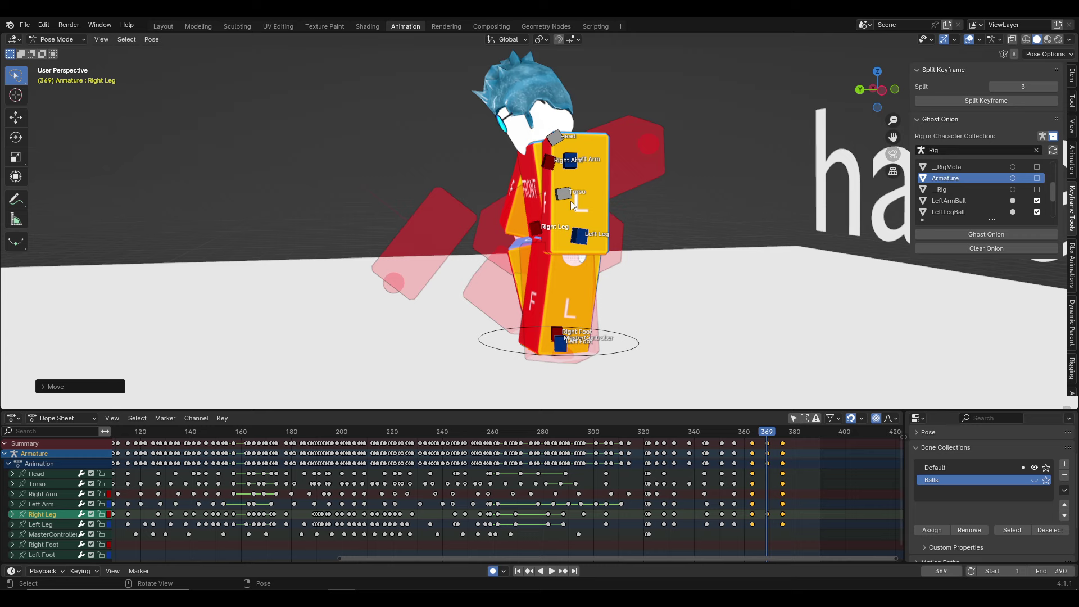
pyautogui.click(571, 201)
pyautogui.press('r')
pyautogui.click(587, 182)
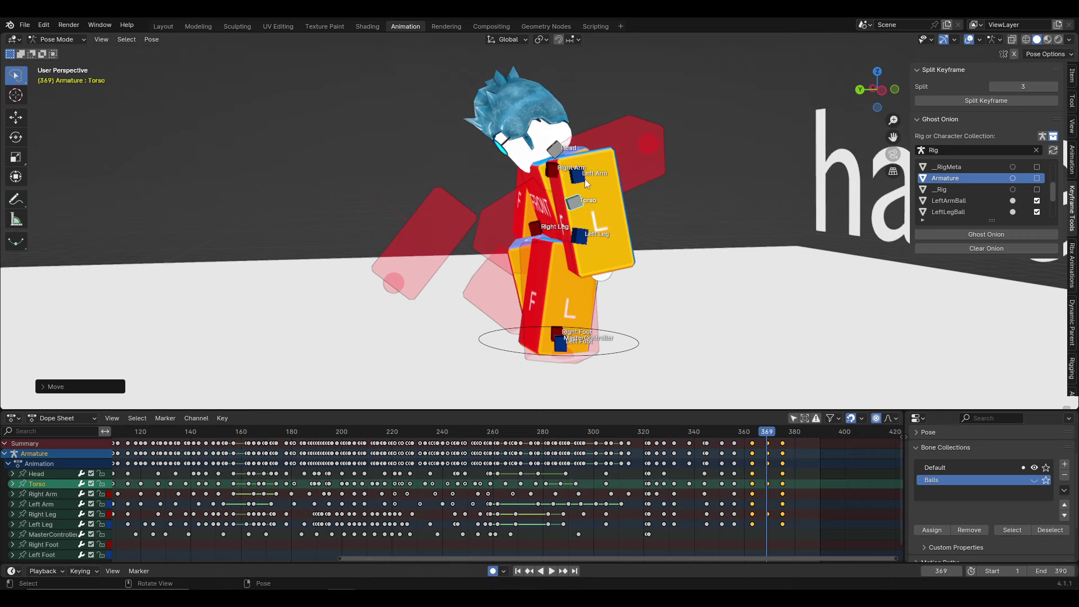
# Try moving the left arm, undo it, and select the head
pyautogui.press('g')
pyautogui.moveTo(582, 179)
pyautogui.keyDown('alt'); pyautogui.mouseDown(button='middle')
pyautogui.moveTo(697, 190)
pyautogui.moveTo(521, 144)
pyautogui.moveTo(450, 169)
pyautogui.mouseUp(button='middle'); pyautogui.keyUp('alt')
pyautogui.hotkey('ctrl', 'z')
pyautogui.click(482, 204)
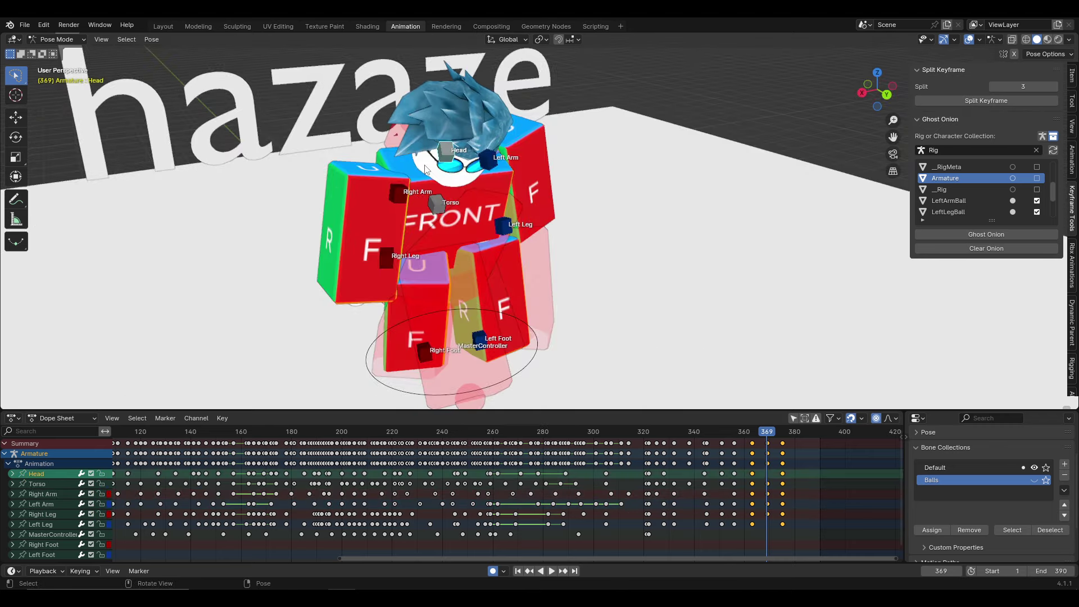
pyautogui.moveTo(482, 205); pyautogui.dragTo(423, 175, button='middle')
pyautogui.keyDown('alt'); pyautogui.scroll(2, 708, 434); pyautogui.keyUp('alt')
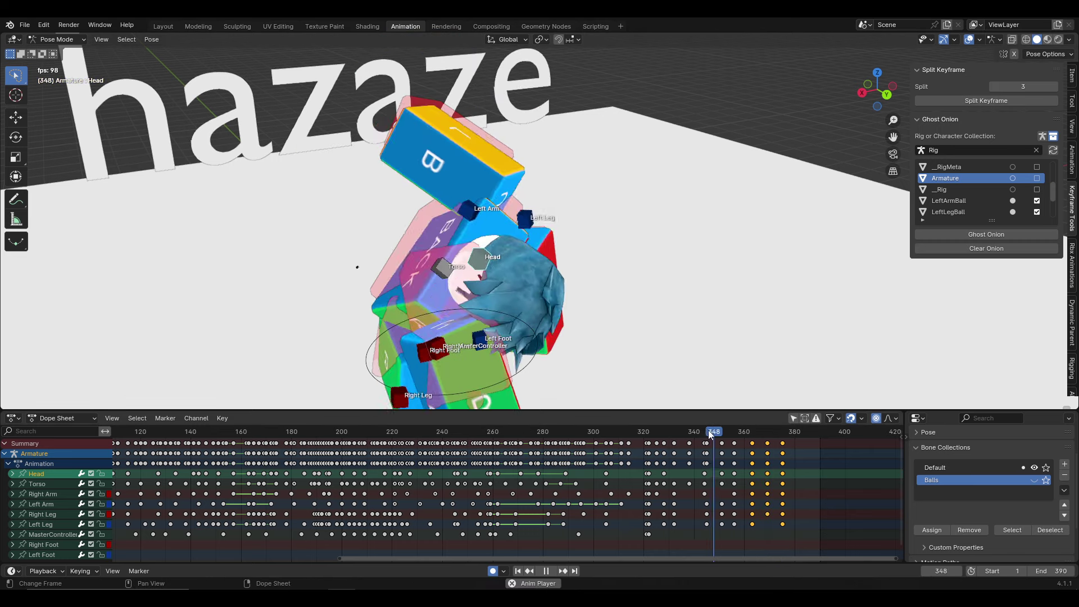
# Shift the frame-375 landing keys later and preview the new timing up to frame 369
pyautogui.moveTo(782, 443); pyautogui.dragTo(812, 450)
pyautogui.press('space')
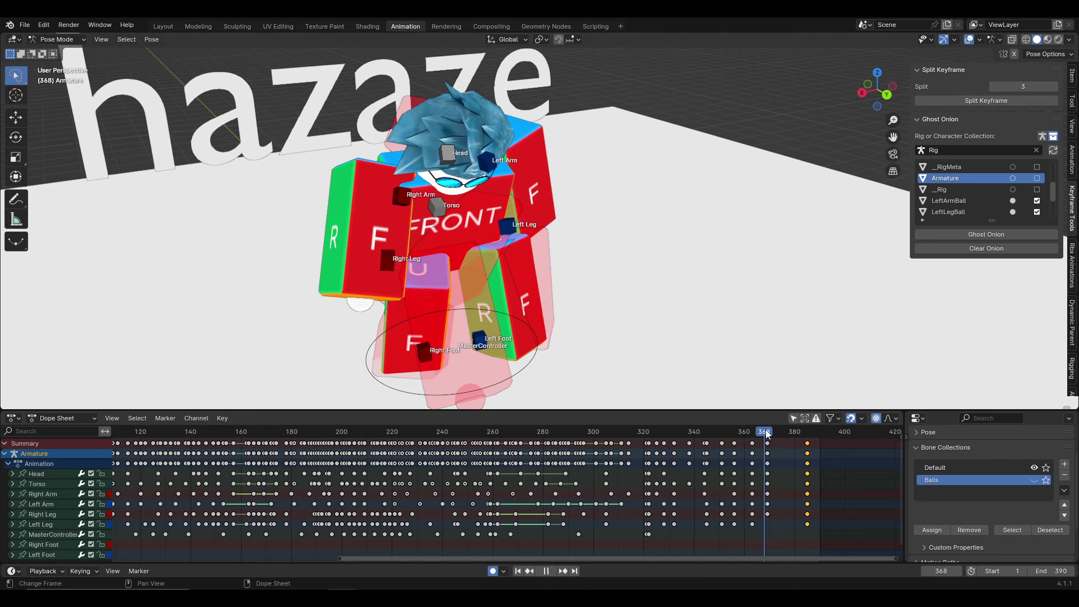
pyautogui.press('space')
pyautogui.moveTo(530, 305)
pyautogui.mouseDown(button='middle')
pyautogui.moveTo(467, 210)
pyautogui.moveTo(393, 224)
pyautogui.mouseUp(button='middle')
# Move the right arm at frame 369 and rotate it at frame 378
pyautogui.click(467, 210)
pyautogui.press('g')
pyautogui.press('g')
pyautogui.click(570, 211)
pyautogui.moveTo(570, 212); pyautogui.dragTo(511, 197, button='middle')
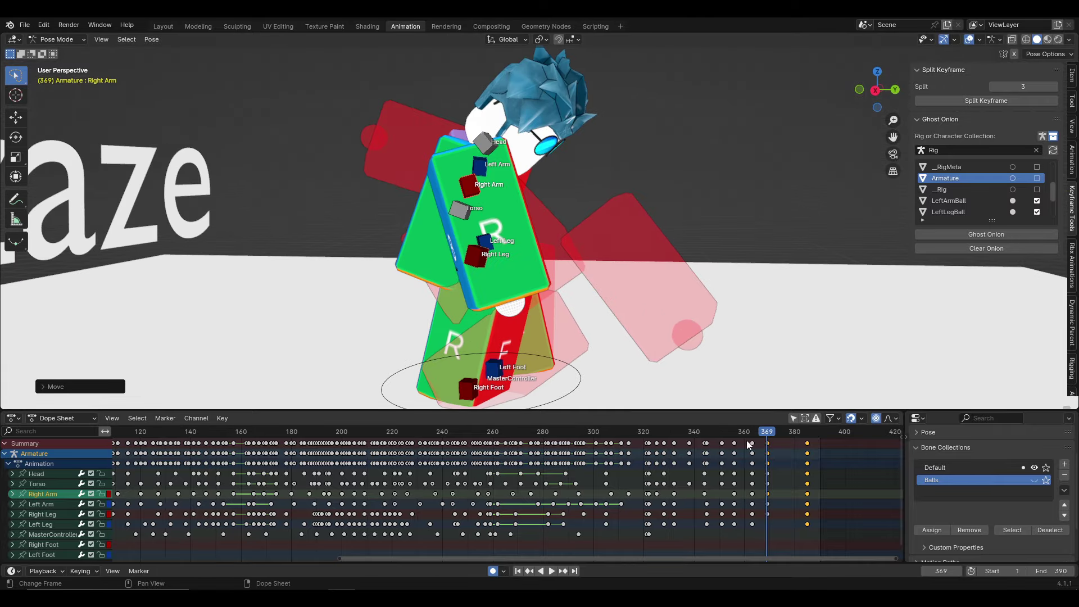
pyautogui.moveTo(728, 431); pyautogui.dragTo(788, 436)
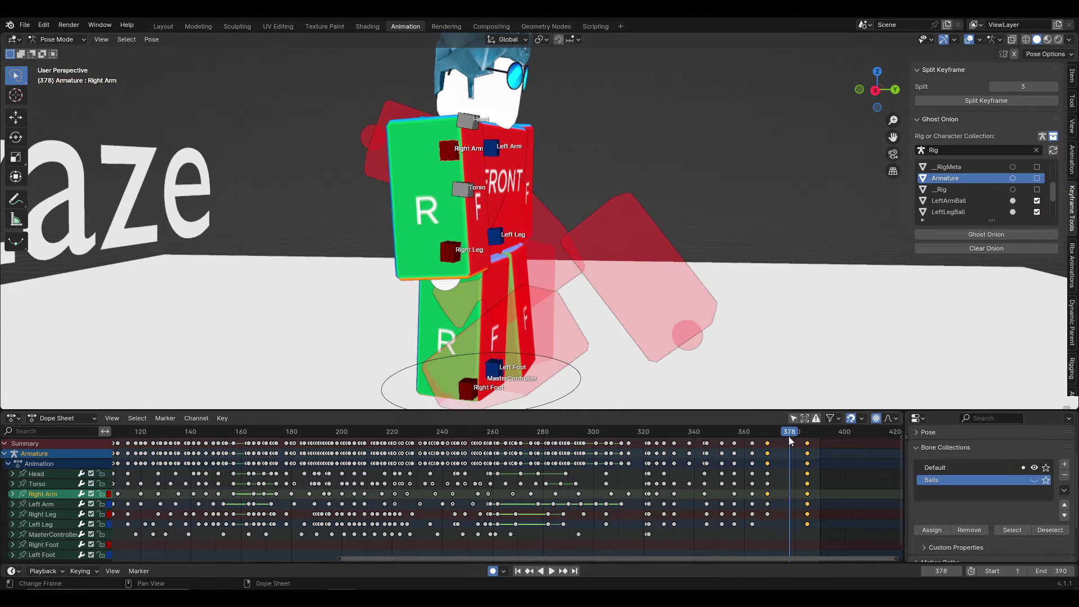
pyautogui.press('r')
pyautogui.press('r')
pyautogui.click(463, 164)
# Rotate the head bone for the landing pose at frame 378
pyautogui.moveTo(446, 163); pyautogui.dragTo(429, 178, button='middle')
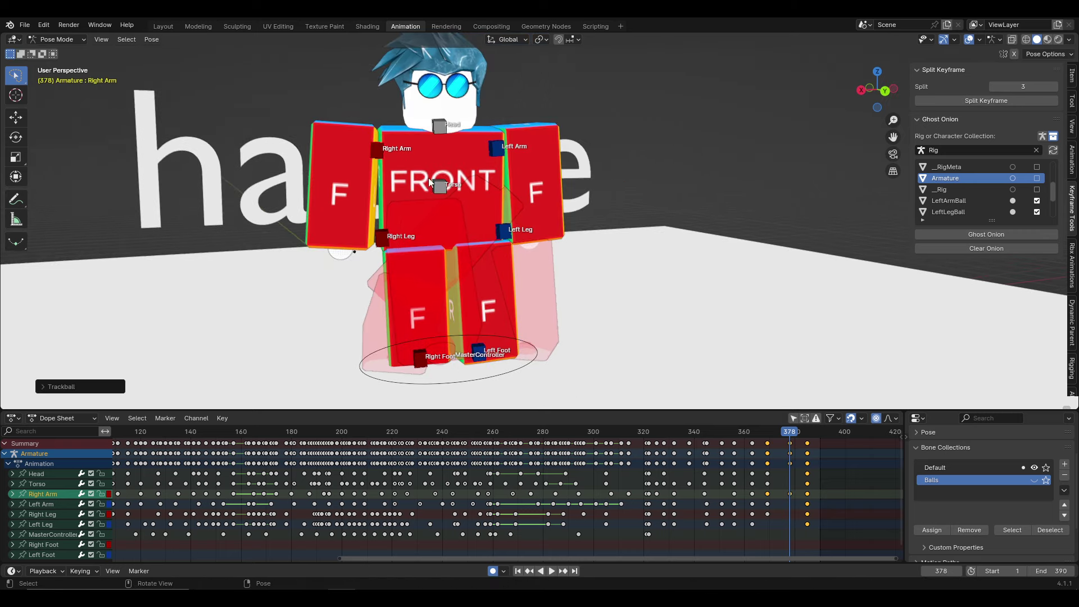
pyautogui.click(439, 126)
pyautogui.moveTo(439, 126); pyautogui.dragTo(449, 144, button='middle')
pyautogui.press('r')
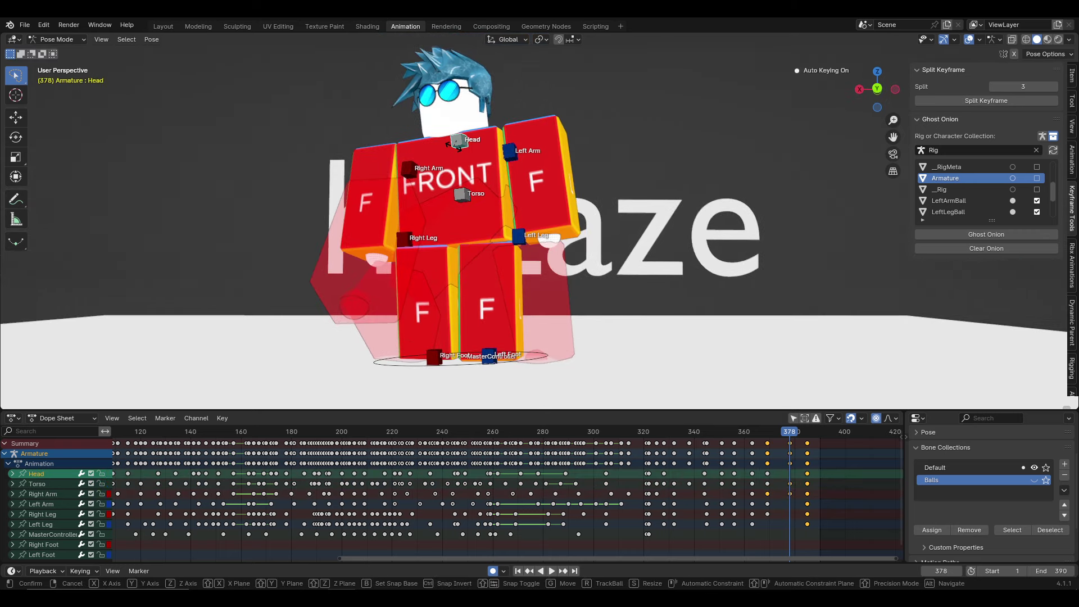
pyautogui.click(457, 145)
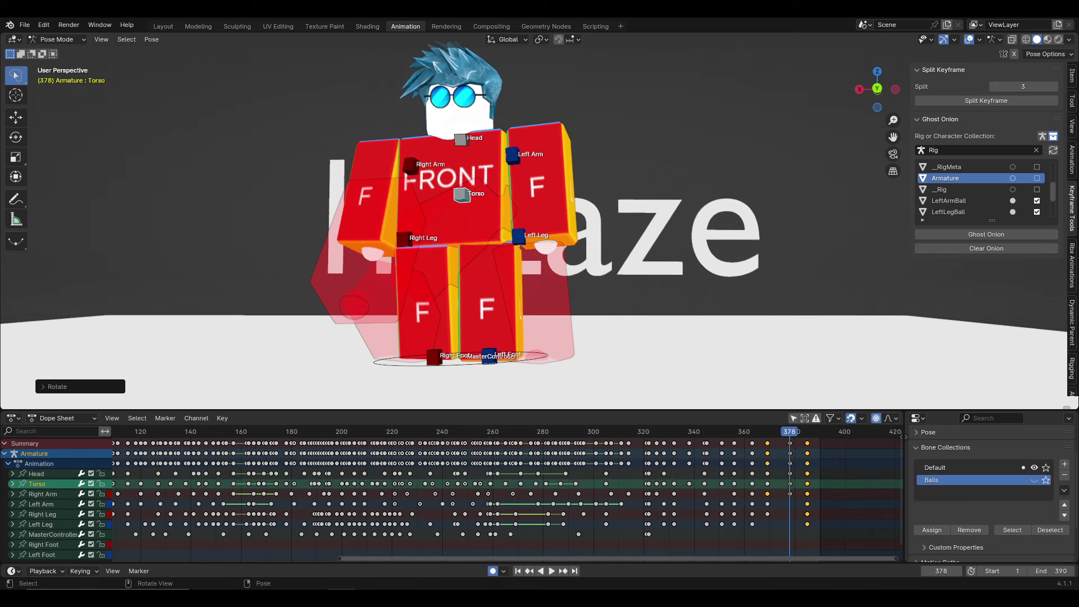
# Rotate the left arm bone into a more natural landing position
pyautogui.click(509, 151)
pyautogui.moveTo(509, 151); pyautogui.dragTo(444, 163, button='middle')
pyautogui.press('r')
pyautogui.click(451, 164)
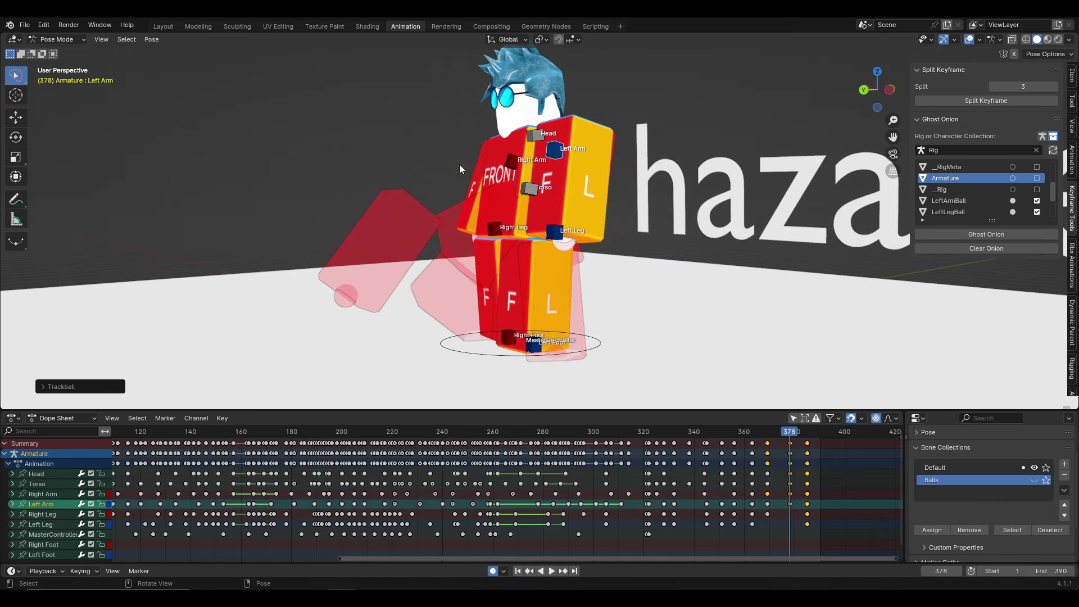
# Freely rotate the right leg to settle it into the landing stance
pyautogui.click(562, 232)
pyautogui.moveTo(576, 222); pyautogui.dragTo(566, 199, button='middle')
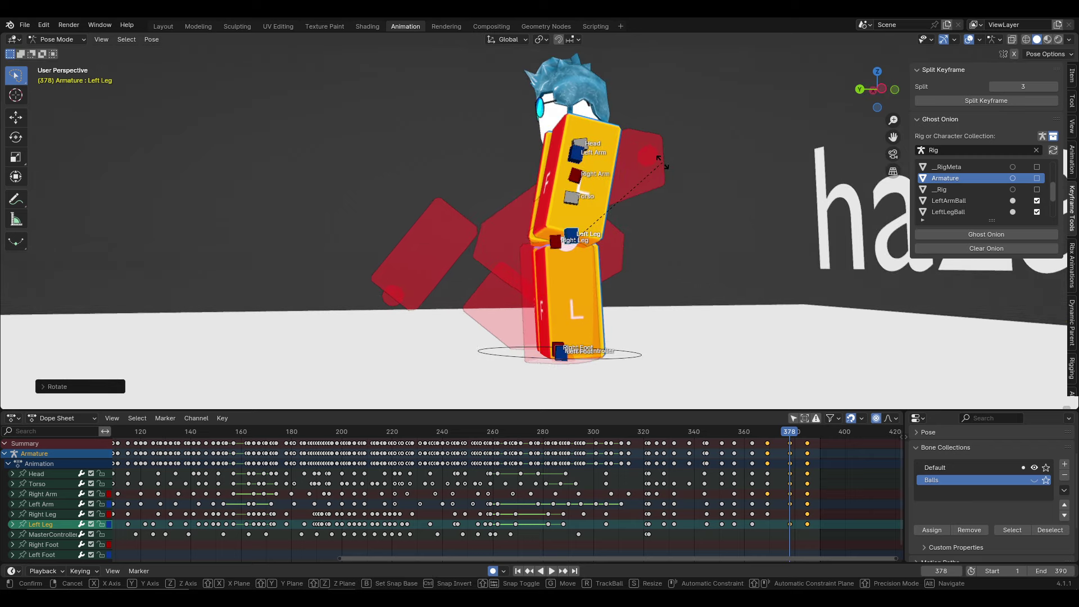
pyautogui.click(600, 212)
pyautogui.press('r')
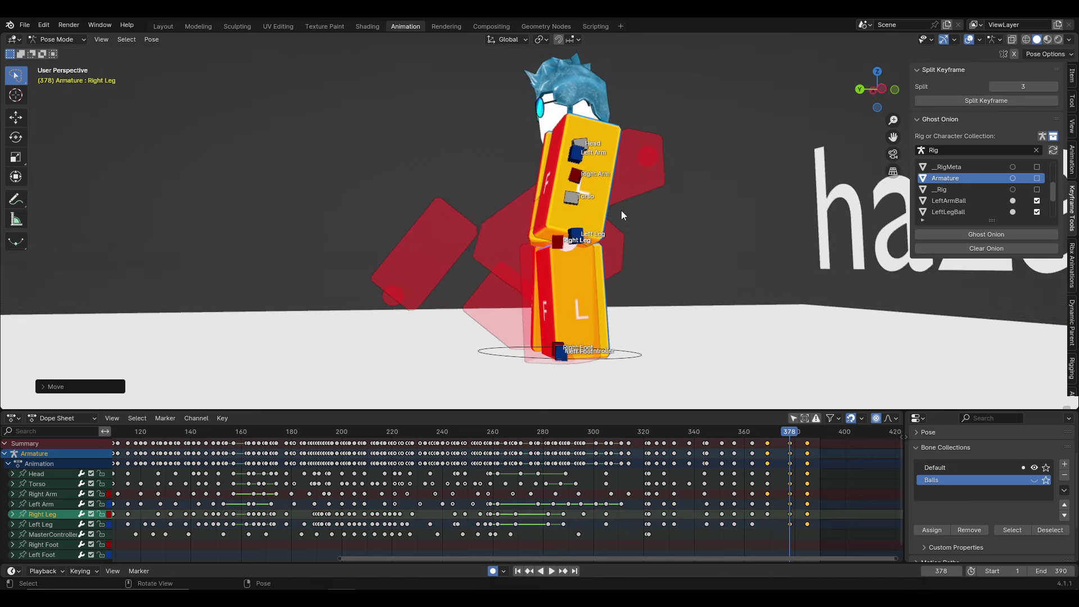
pyautogui.moveTo(621, 214)
pyautogui.mouseDown(button='middle')
pyautogui.moveTo(641, 235)
pyautogui.moveTo(494, 257)
pyautogui.moveTo(430, 207)
pyautogui.moveTo(673, 222)
pyautogui.mouseUp(button='middle')
pyautogui.press('r')
pyautogui.click(581, 247)
# Rotate and reposition both legs further into the landing pose
pyautogui.click(478, 241)
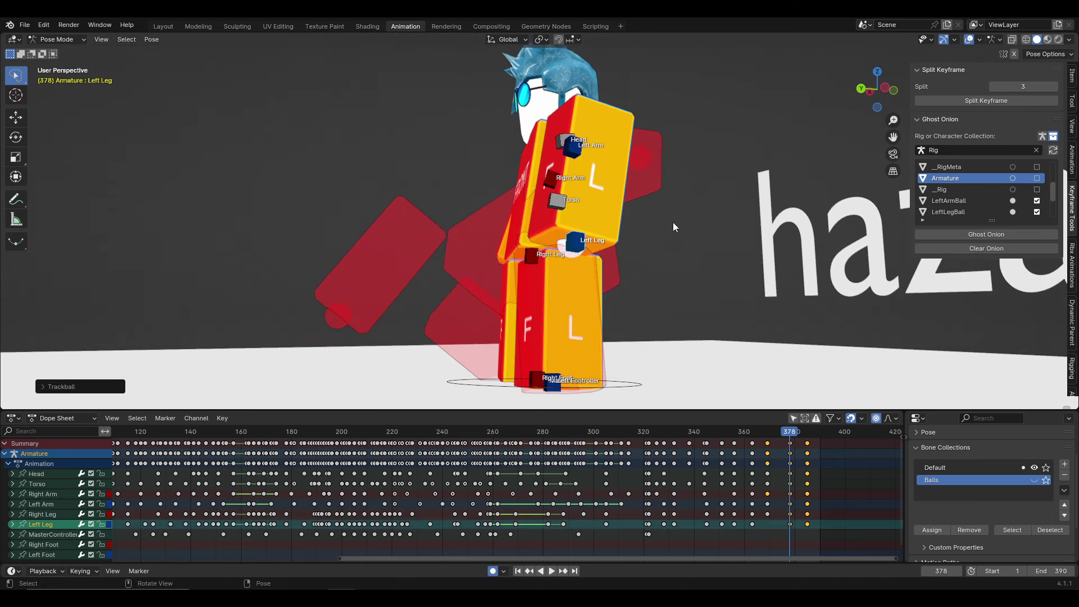
pyautogui.press('r')
pyautogui.press('r')
pyautogui.click(537, 256)
pyautogui.press('r')
pyautogui.press('r')
pyautogui.click(639, 205)
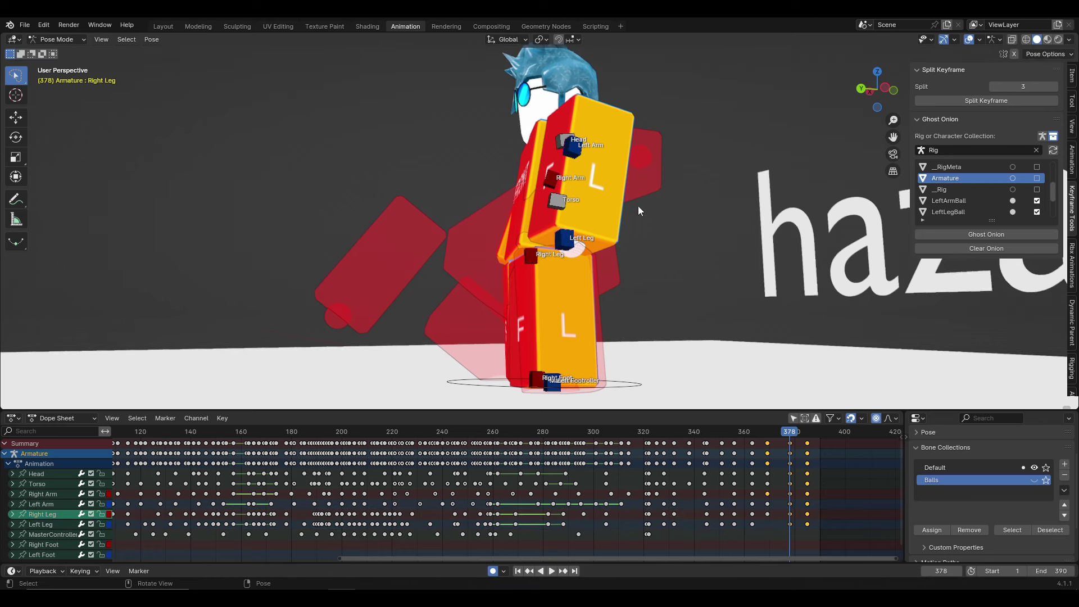
pyautogui.moveTo(564, 240); pyautogui.dragTo(557, 242)
pyautogui.press('r')
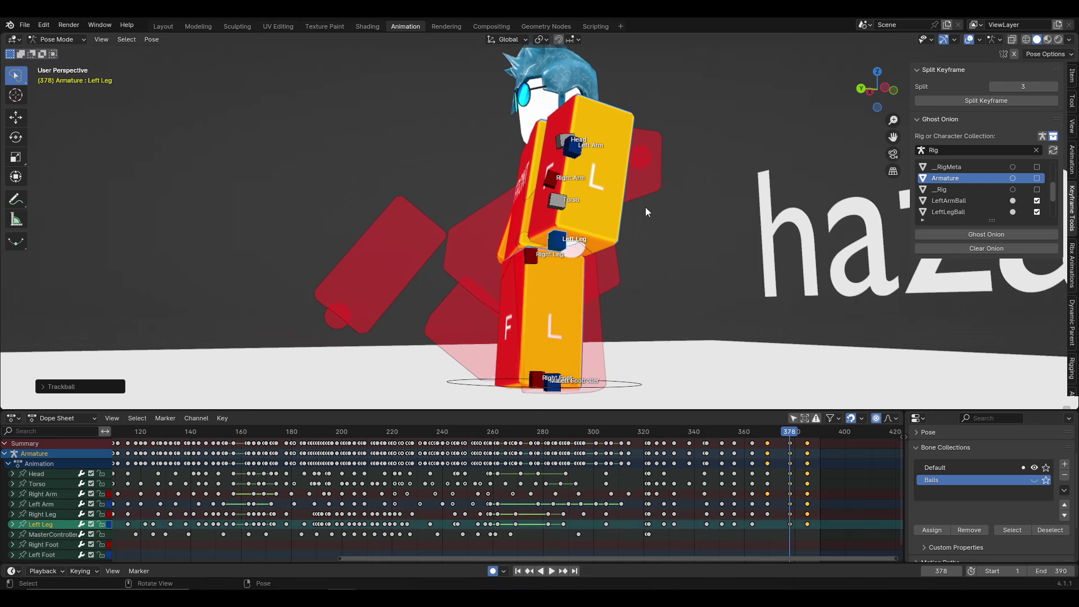
pyautogui.click(574, 147)
# Adjust the left leg again from a front view of the character
pyautogui.press('g')
pyautogui.click(611, 127)
pyautogui.moveTo(612, 127)
pyautogui.mouseDown(button='middle')
pyautogui.moveTo(757, 158)
pyautogui.moveTo(575, 180)
pyautogui.mouseUp(button='middle')
pyautogui.click(518, 236)
pyautogui.press('r')
pyautogui.press('r')
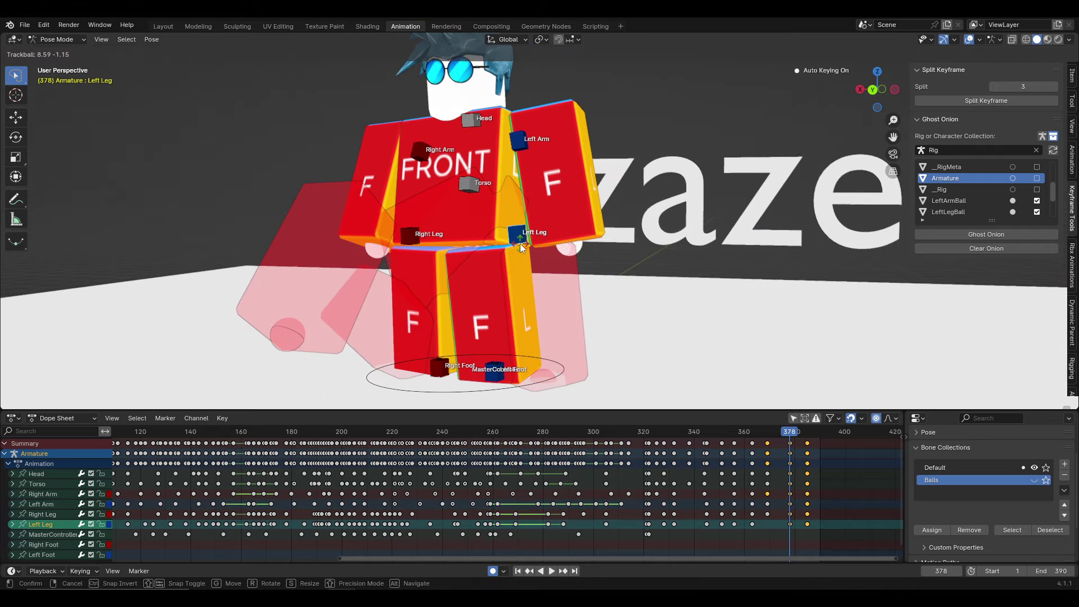
pyautogui.click(470, 124)
# Tilt the torso more upright and begin adjusting the head
pyautogui.moveTo(540, 144); pyautogui.dragTo(628, 144, button='middle')
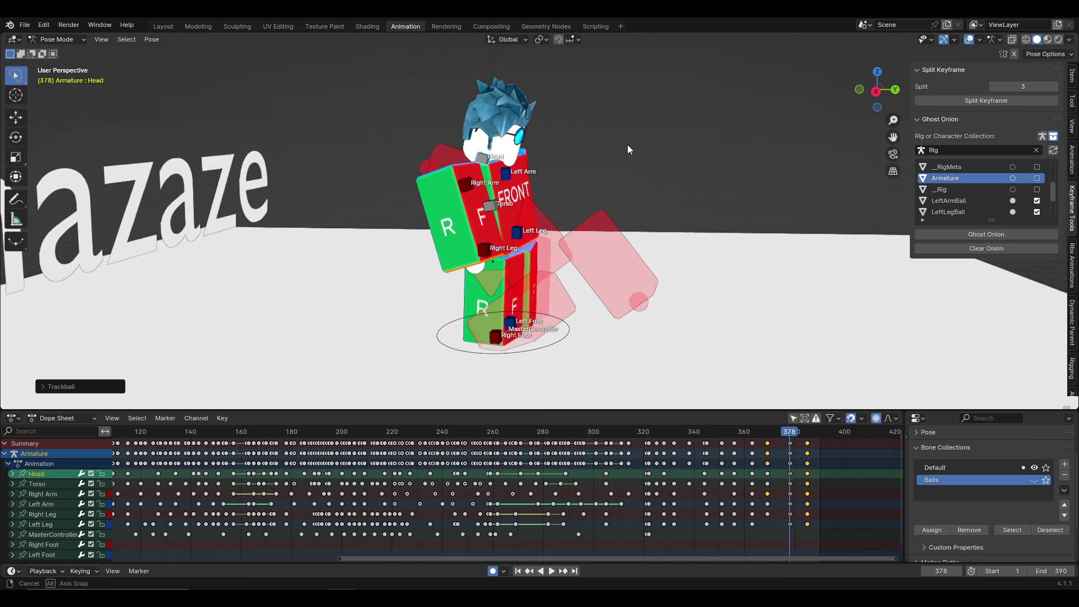
pyautogui.click(564, 184)
pyautogui.press('r')
pyautogui.click(558, 177)
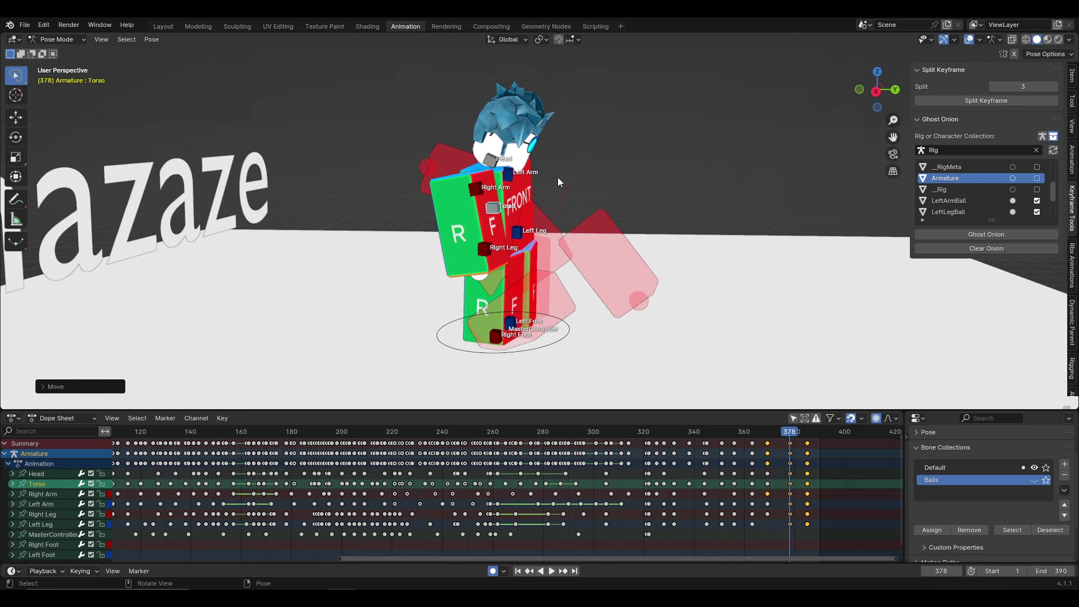
pyautogui.press(']')
# Cancel the head rotation, key the pose, and play back to review the landing
pyautogui.press('r')
pyautogui.rightClick(582, 135)
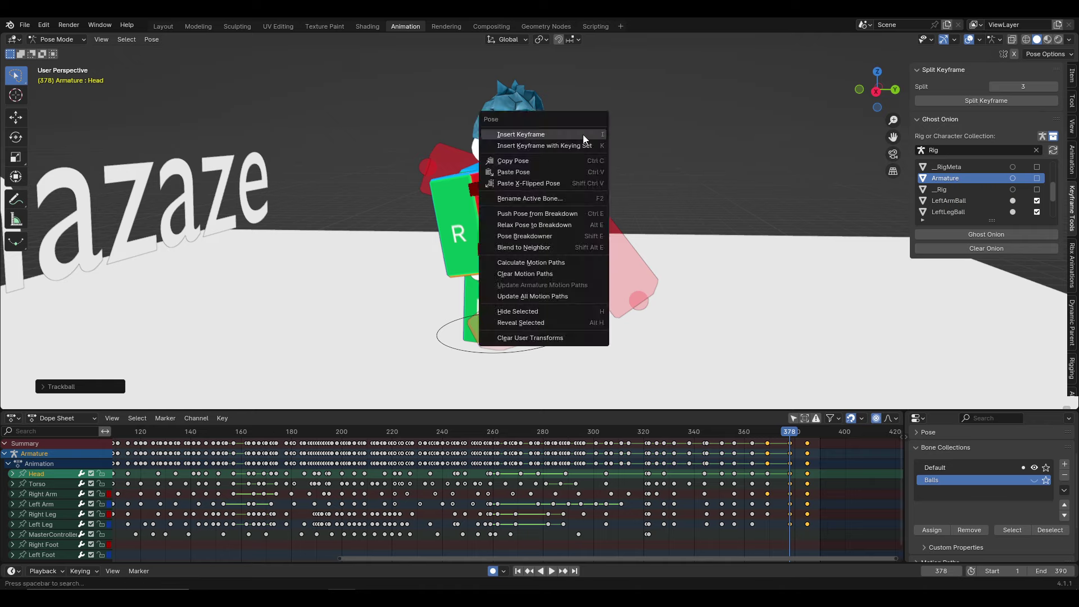
pyautogui.press('space')
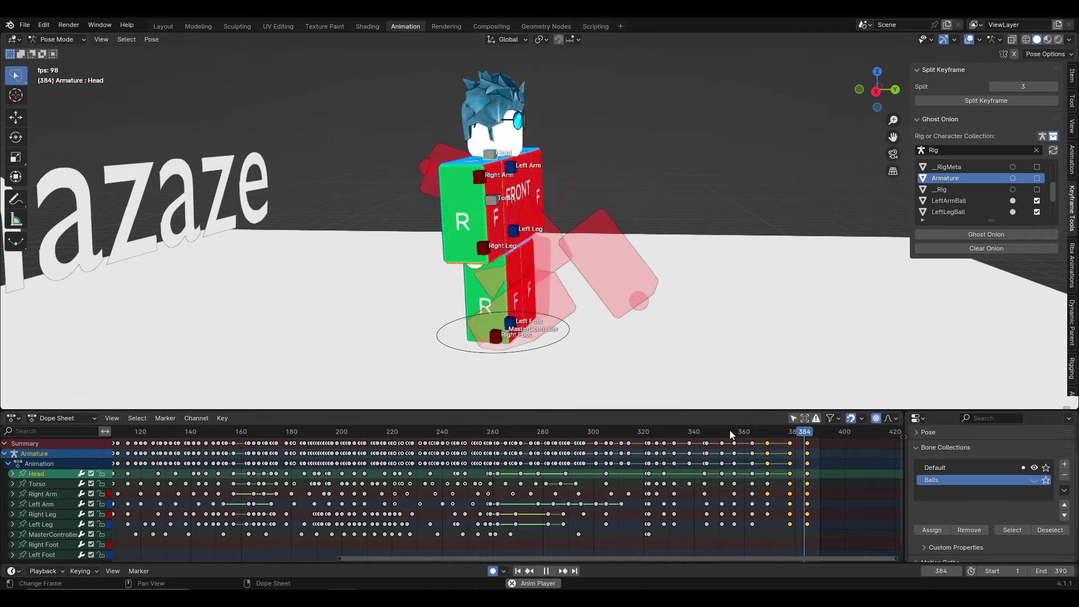
pyautogui.moveTo(630, 391); pyautogui.dragTo(477, 348, button='middle')
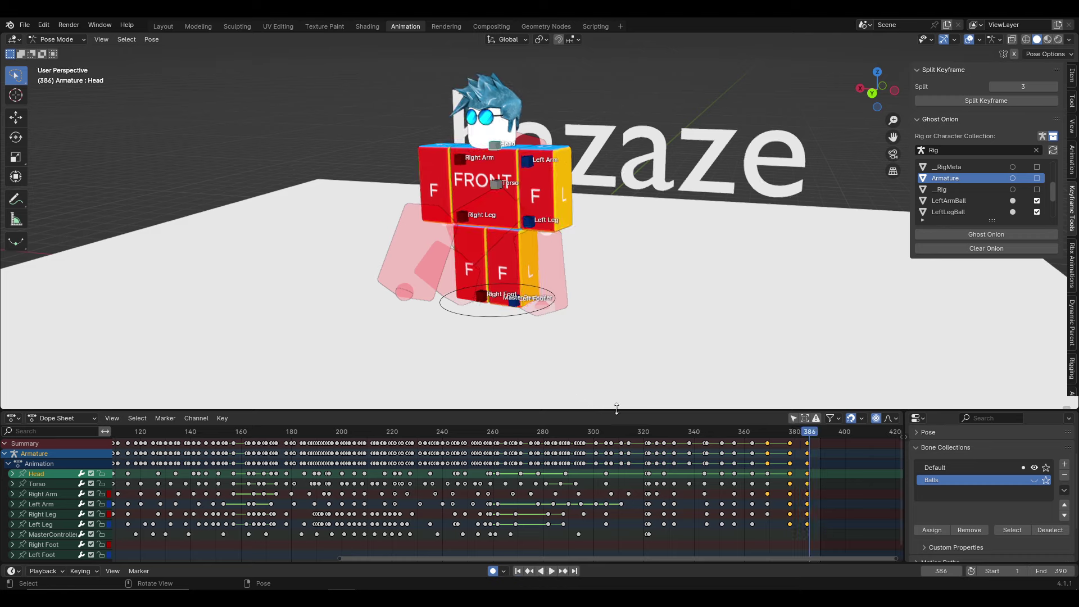
pyautogui.moveTo(722, 433)
pyautogui.mouseDown()
pyautogui.moveTo(753, 433)
pyautogui.moveTo(744, 427)
pyautogui.mouseUp()
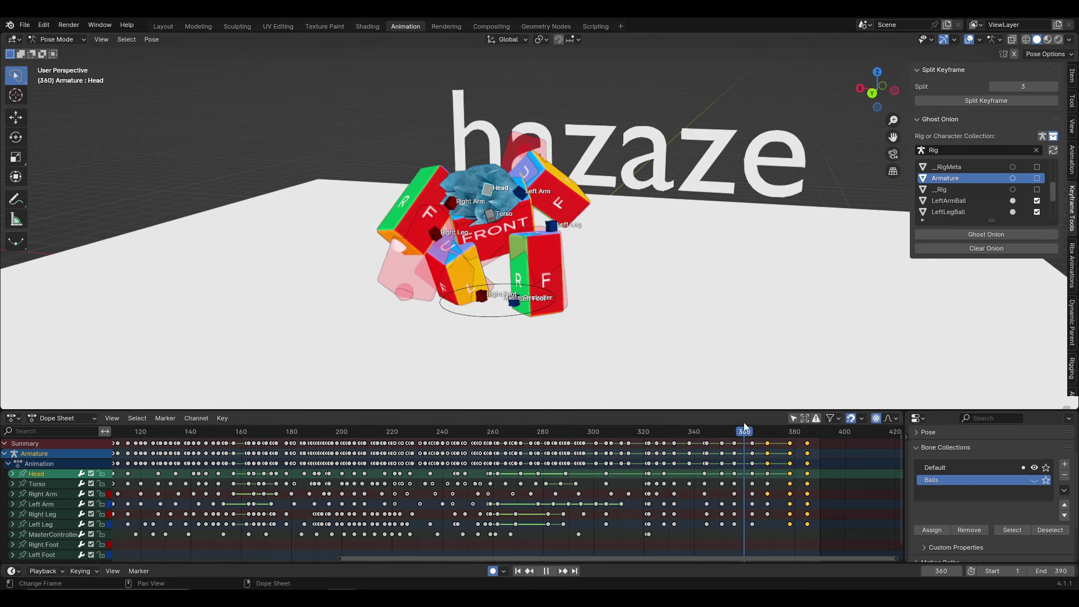
# Delete the Torso key at frame 360, replay, then jump to the landing key at 378
pyautogui.click(494, 222)
pyautogui.press('Delete')
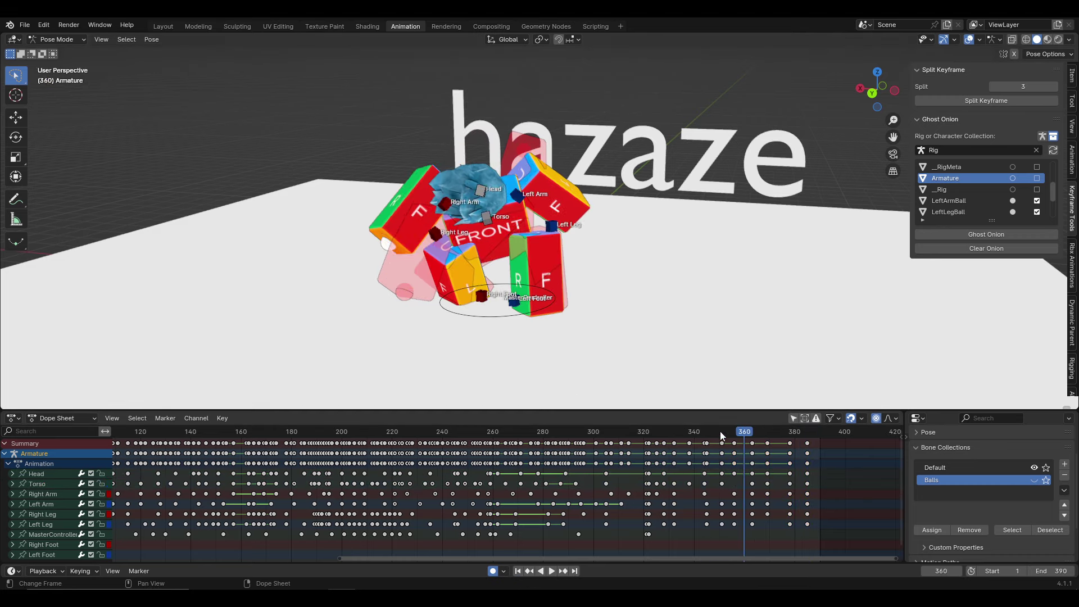
pyautogui.press('space')
pyautogui.press('space')
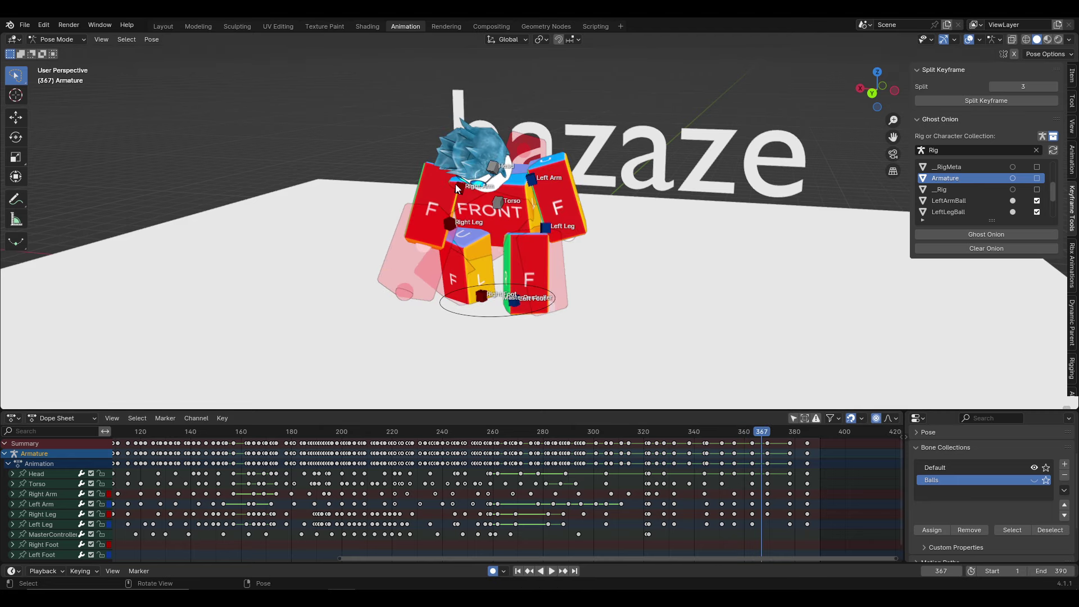
pyautogui.click(456, 185)
pyautogui.keyDown('shift'); pyautogui.click(533, 181); pyautogui.keyUp('shift')
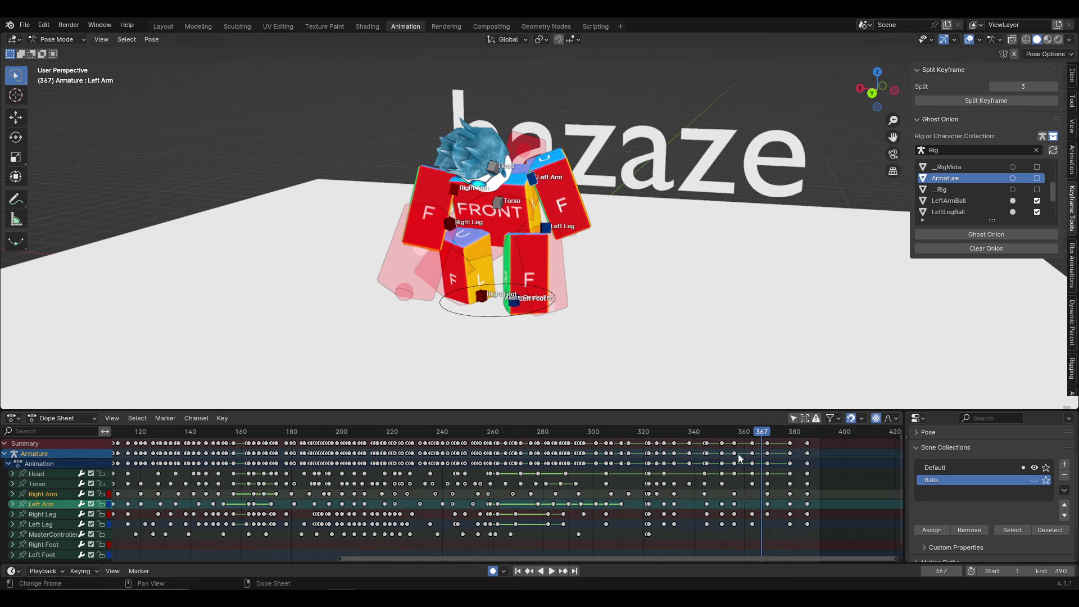
pyautogui.press('Up')
pyautogui.press('Up')
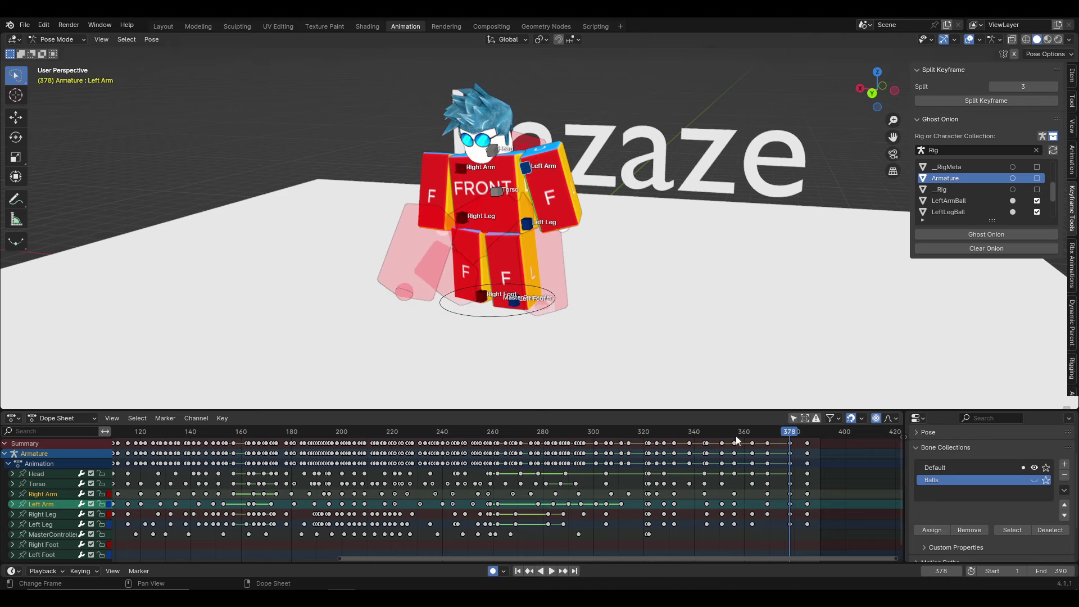
# Play the flip in reverse and forward again, watching from side and front angles
pyautogui.hotkey('ctrl', 'shift', 'space')
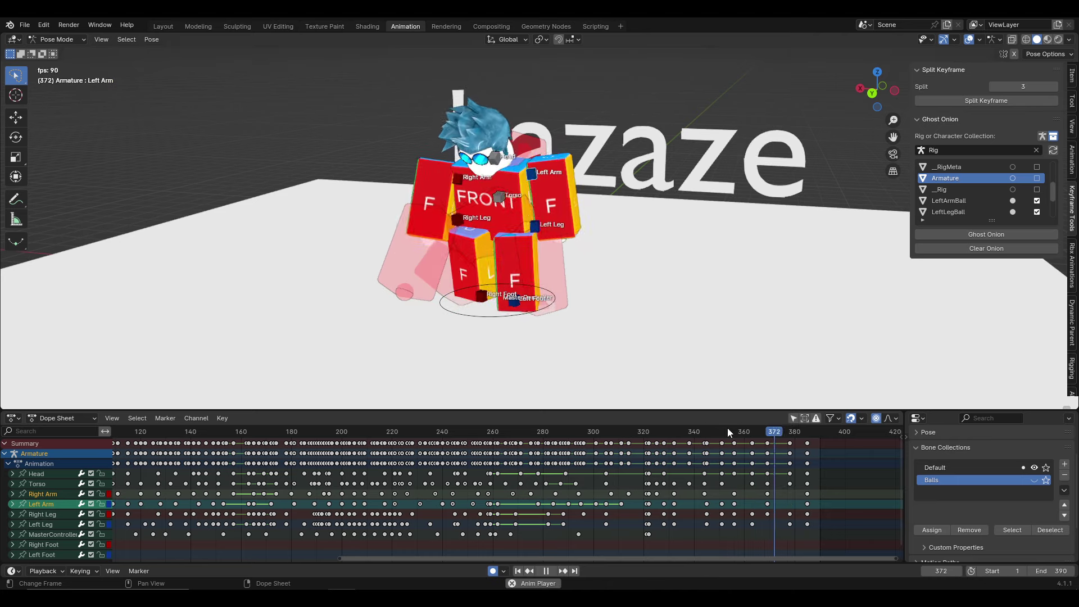
pyautogui.press('Escape')
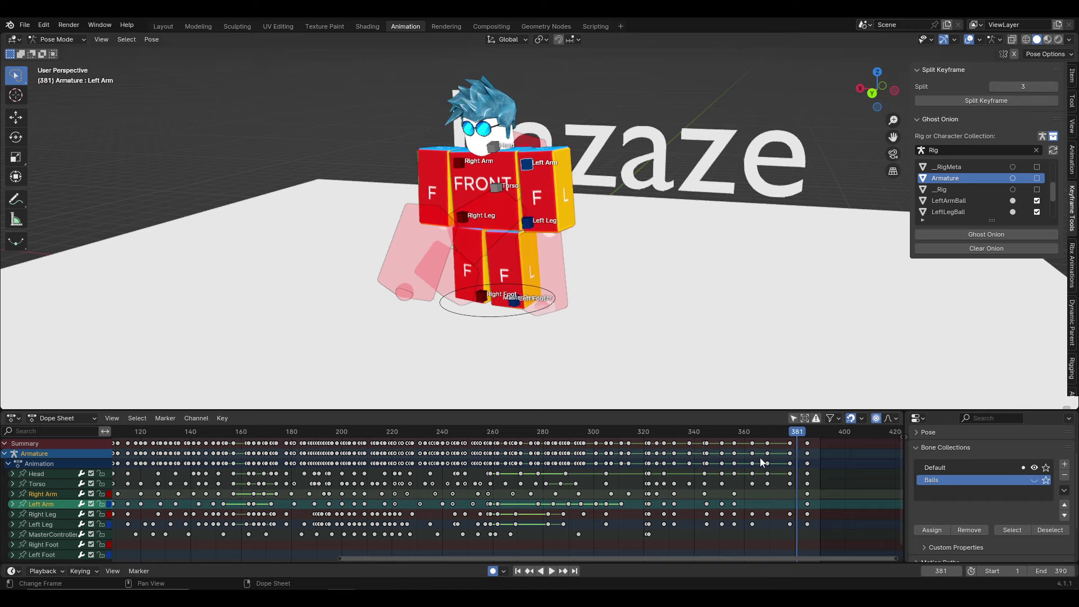
pyautogui.press('space')
pyautogui.moveTo(646, 339); pyautogui.dragTo(751, 313, button='middle')
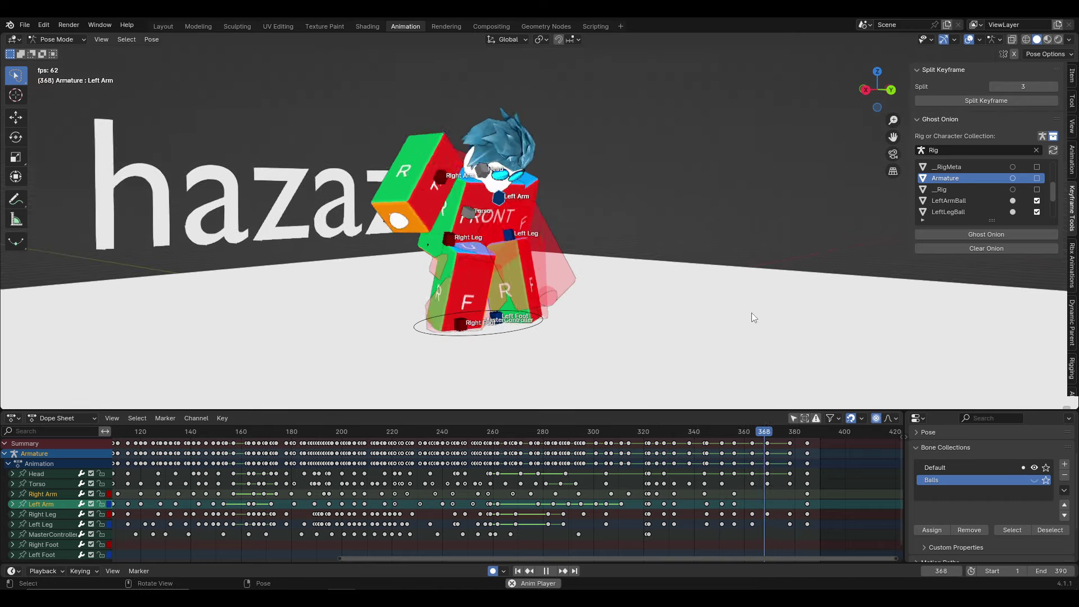
pyautogui.moveTo(716, 350); pyautogui.dragTo(750, 352, button='middle')
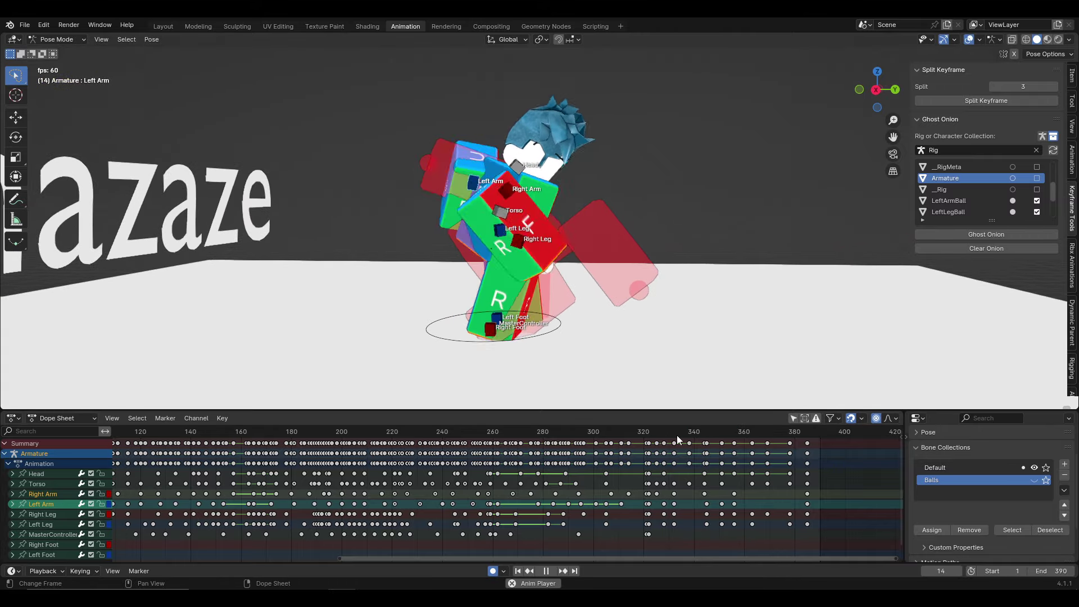
pyautogui.moveTo(669, 394); pyautogui.dragTo(506, 332, button='middle')
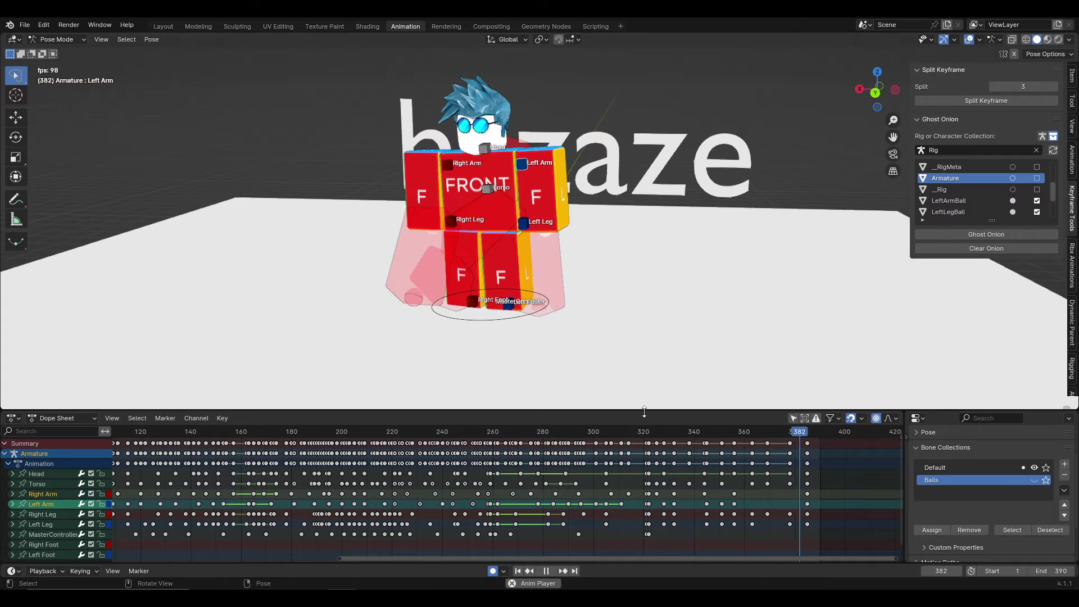
# Rotate the Torso to key frame 351 and play the result
pyautogui.click(472, 239)
pyautogui.press('space')
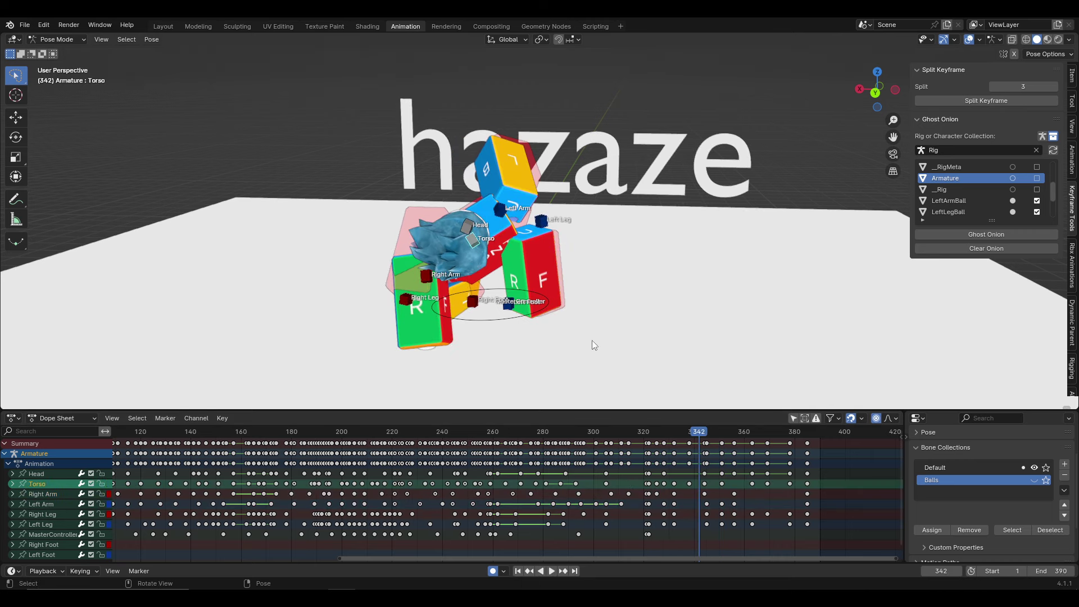
pyautogui.click(671, 342)
pyautogui.press('space')
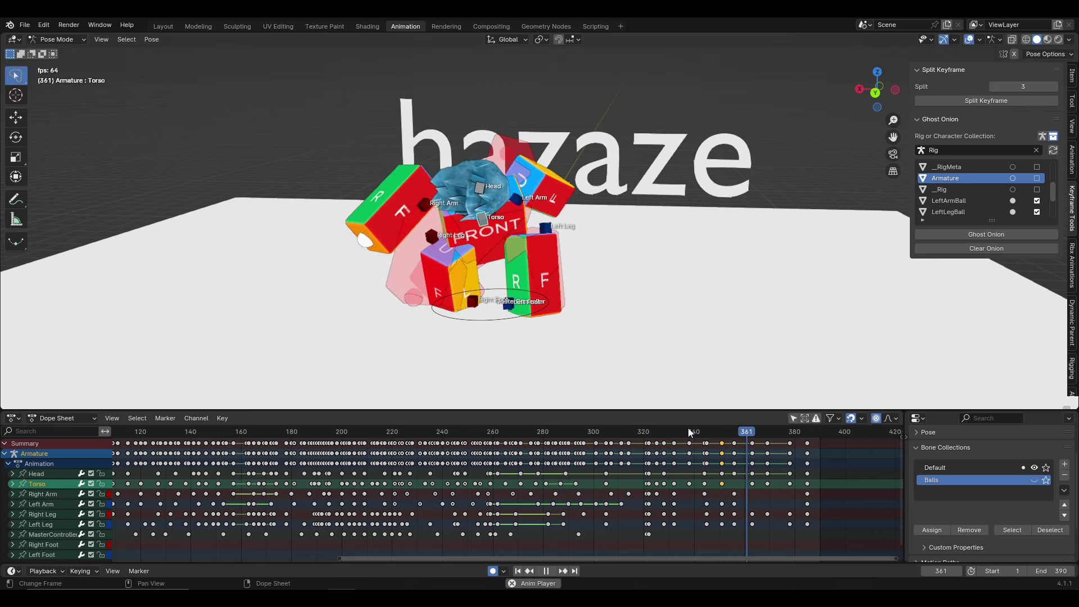
pyautogui.press('space')
# Move to frame 363 and nudge the Torso with G to key it there
pyautogui.moveTo(690, 432); pyautogui.dragTo(739, 432)
pyautogui.click(709, 480)
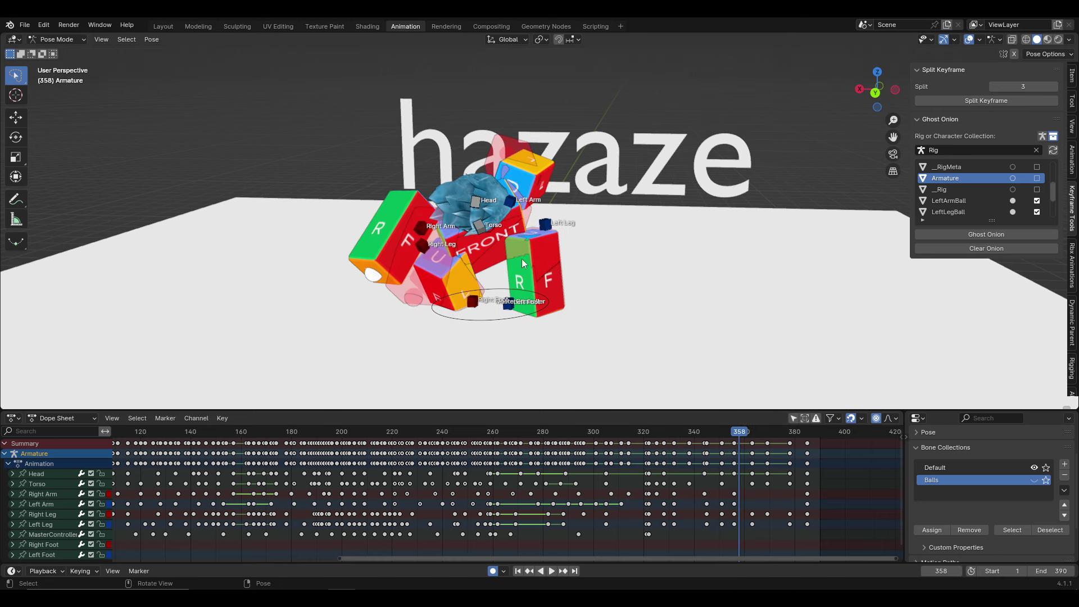
pyautogui.scroll(1, 662, 374)
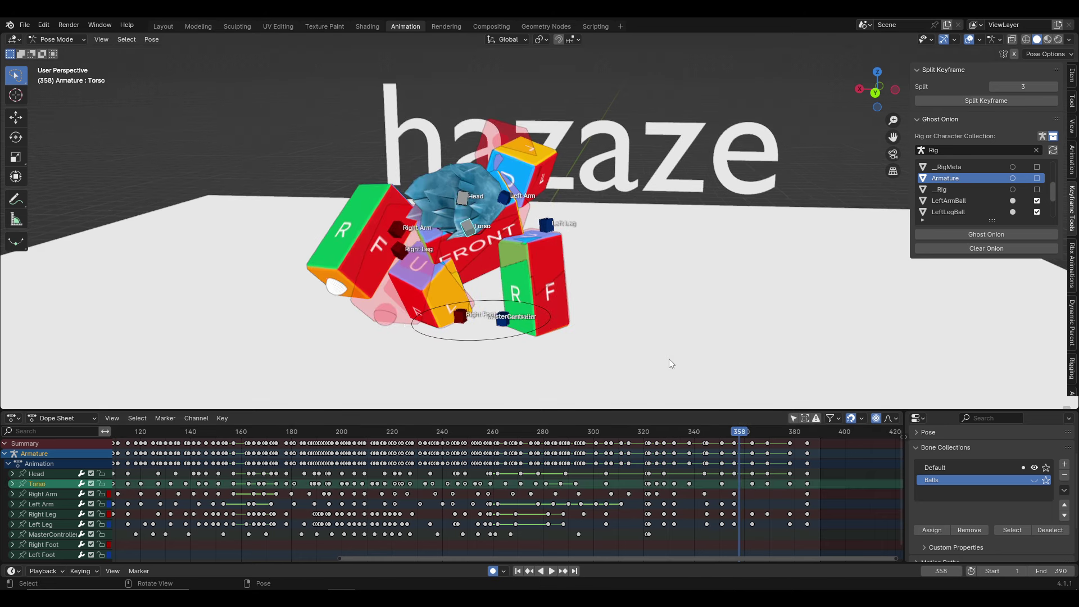
pyautogui.moveTo(739, 434); pyautogui.dragTo(752, 433)
pyautogui.moveTo(646, 315); pyautogui.dragTo(564, 273, button='middle')
pyautogui.press('g')
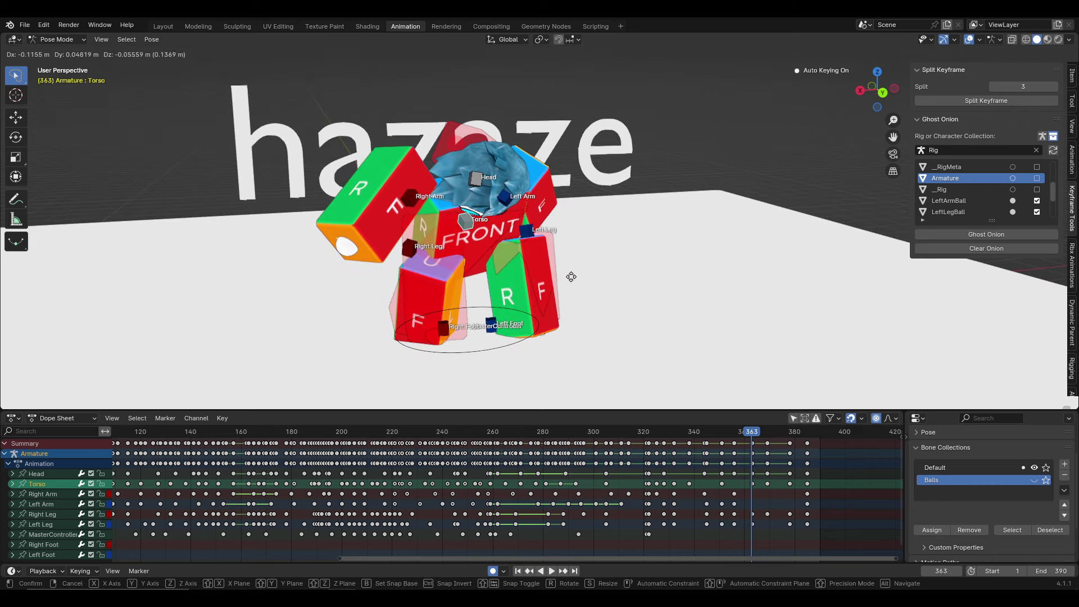
pyautogui.click(572, 277)
# Replay the flip from frame 347, then return near frame 330 and select the Left Leg
pyautogui.click(708, 432)
pyautogui.press('space')
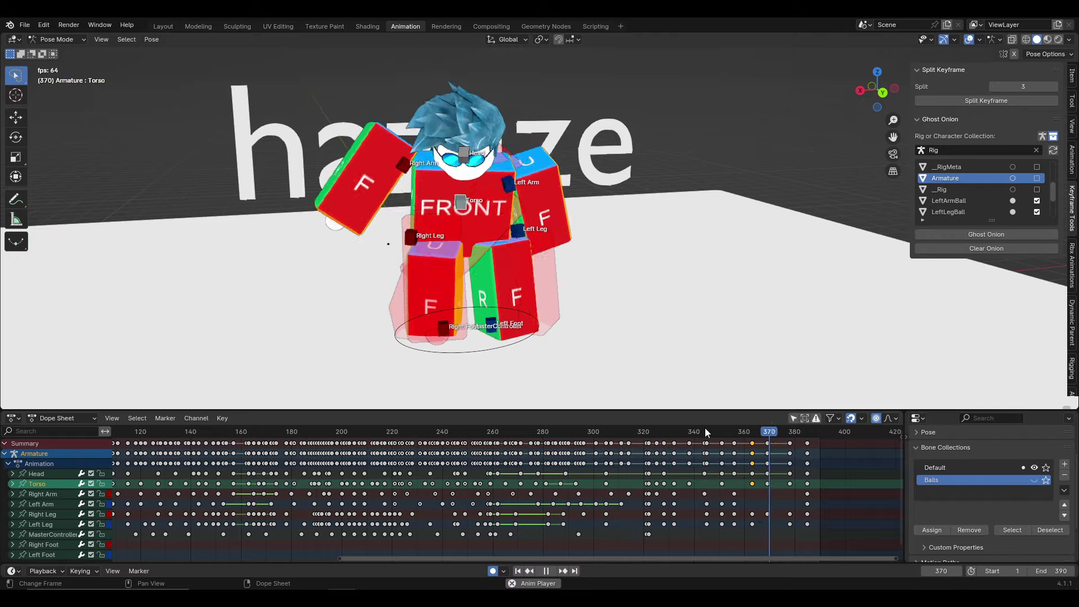
pyautogui.moveTo(636, 393)
pyautogui.mouseDown(button='middle')
pyautogui.moveTo(663, 320)
pyautogui.moveTo(689, 315)
pyautogui.moveTo(612, 326)
pyautogui.moveTo(639, 440)
pyautogui.moveTo(548, 345)
pyautogui.moveTo(511, 347)
pyautogui.moveTo(595, 350)
pyautogui.mouseUp(button='middle')
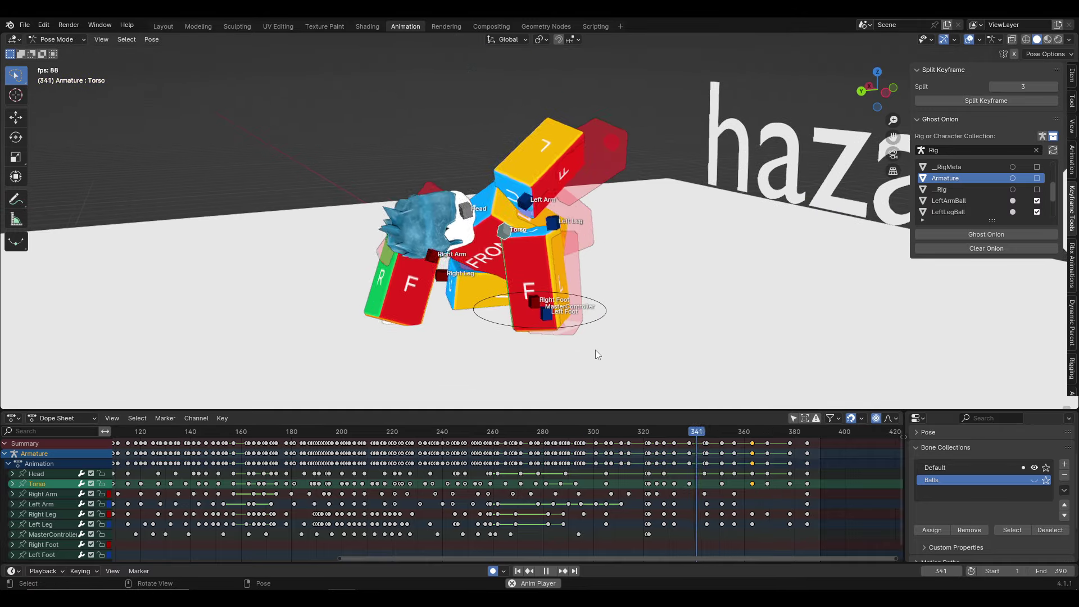
pyautogui.click(643, 430)
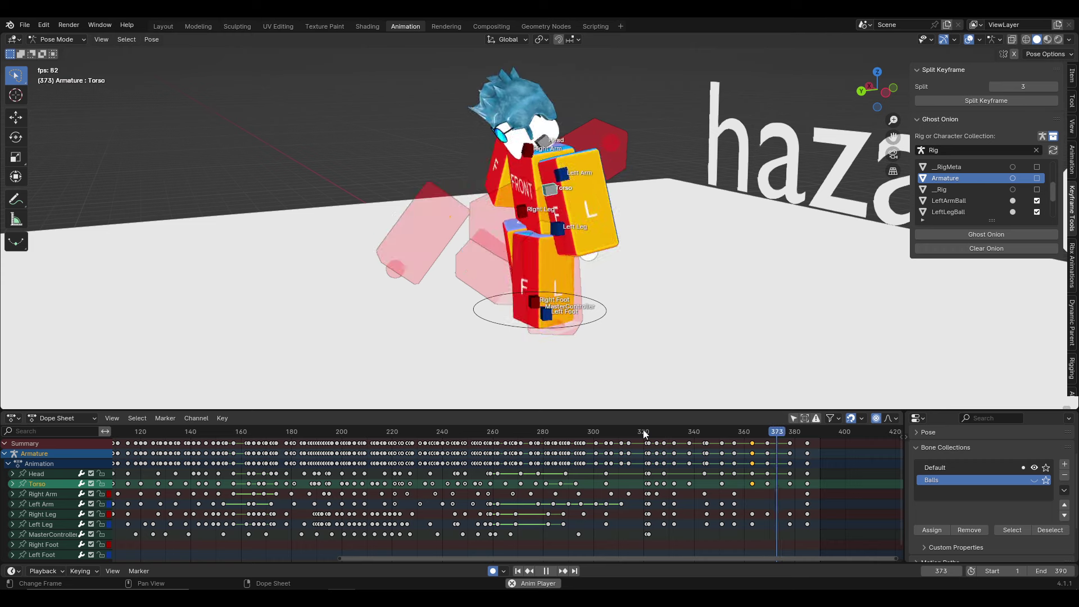
pyautogui.click(568, 245)
pyautogui.moveTo(568, 246); pyautogui.dragTo(647, 337, button='middle')
# Review frames 330–363 of the flip and tweak the Left Leg's rotation
pyautogui.click(672, 440)
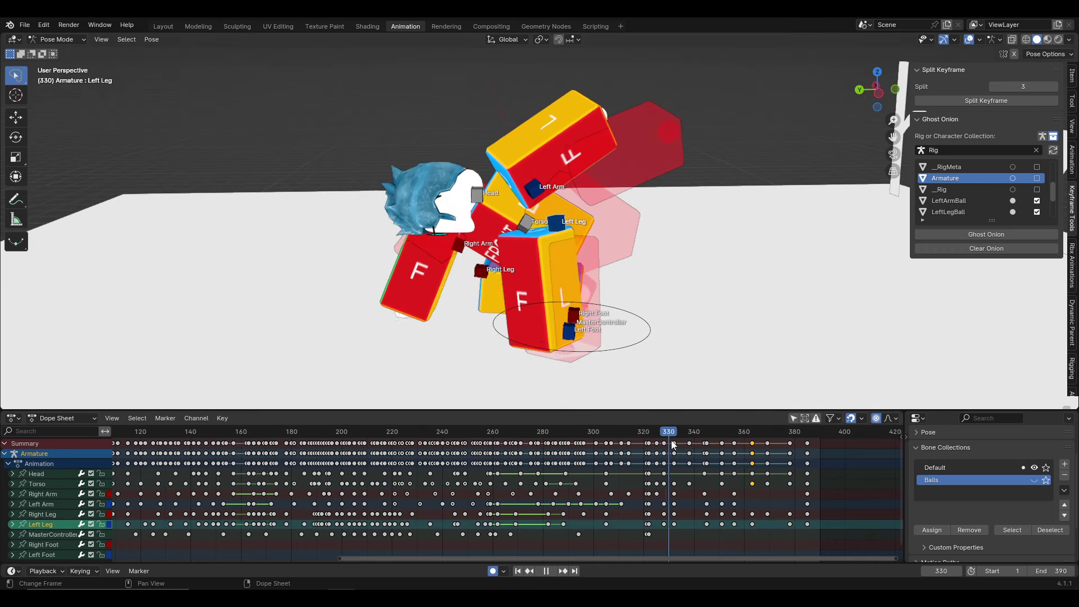
pyautogui.moveTo(672, 440); pyautogui.dragTo(722, 440)
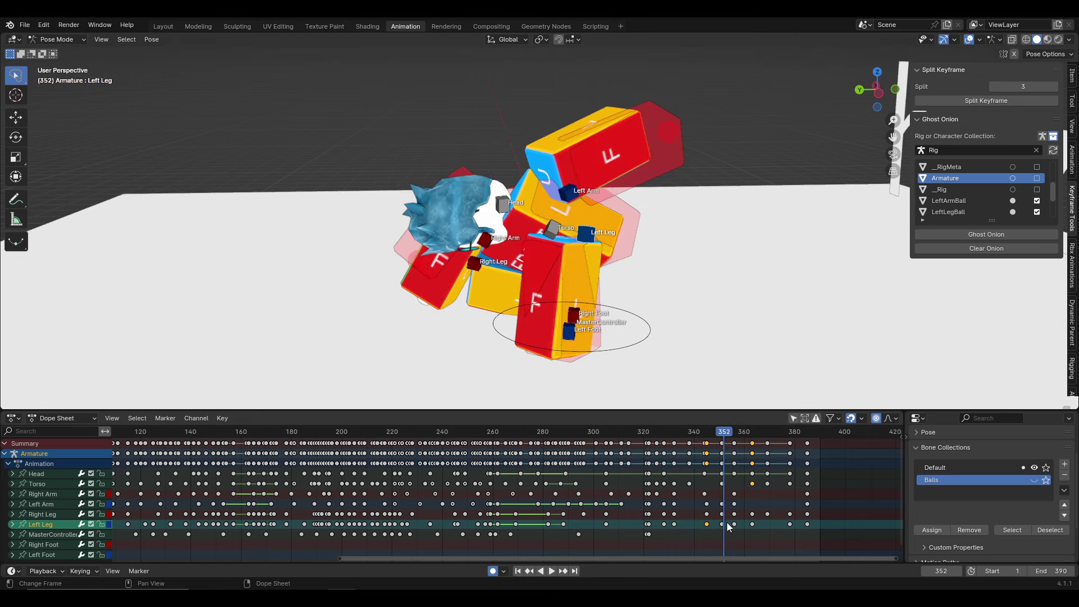
pyautogui.click(727, 522)
pyautogui.click(683, 436)
pyautogui.press('space')
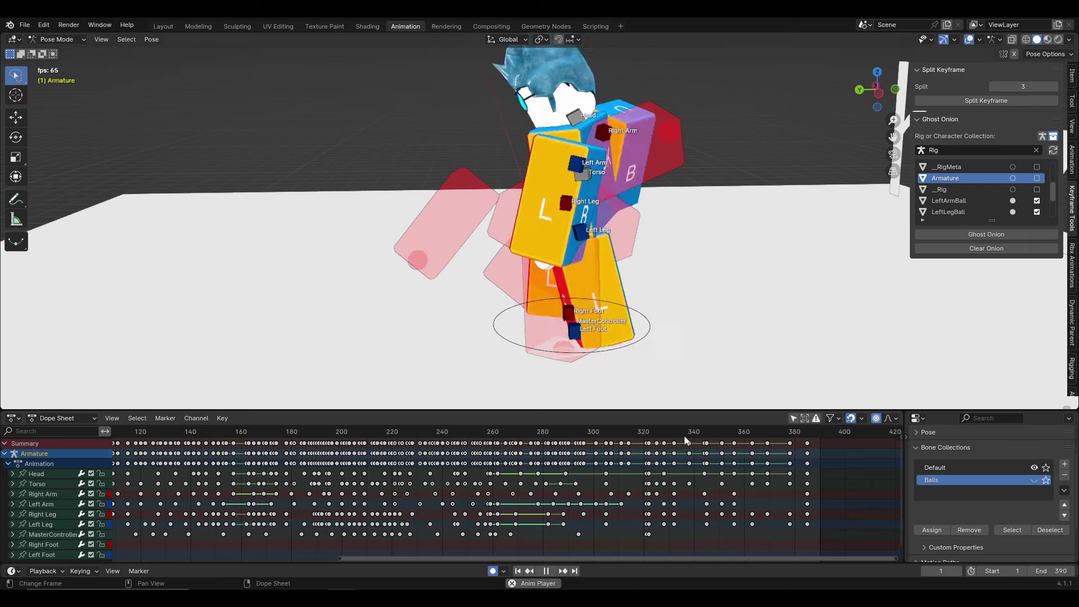
pyautogui.moveTo(684, 437); pyautogui.dragTo(753, 435)
pyautogui.moveTo(700, 247); pyautogui.dragTo(662, 217, button='middle')
pyautogui.press('r')
pyautogui.press('r')
pyautogui.click(686, 240)
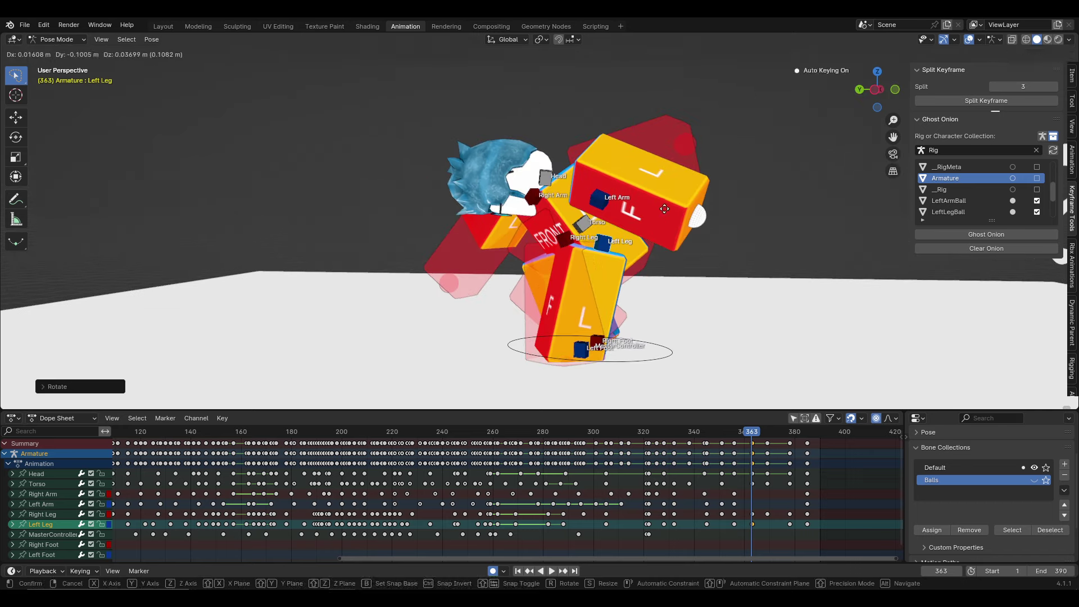
# Play back the landing while orbiting around the character
pyautogui.press('space')
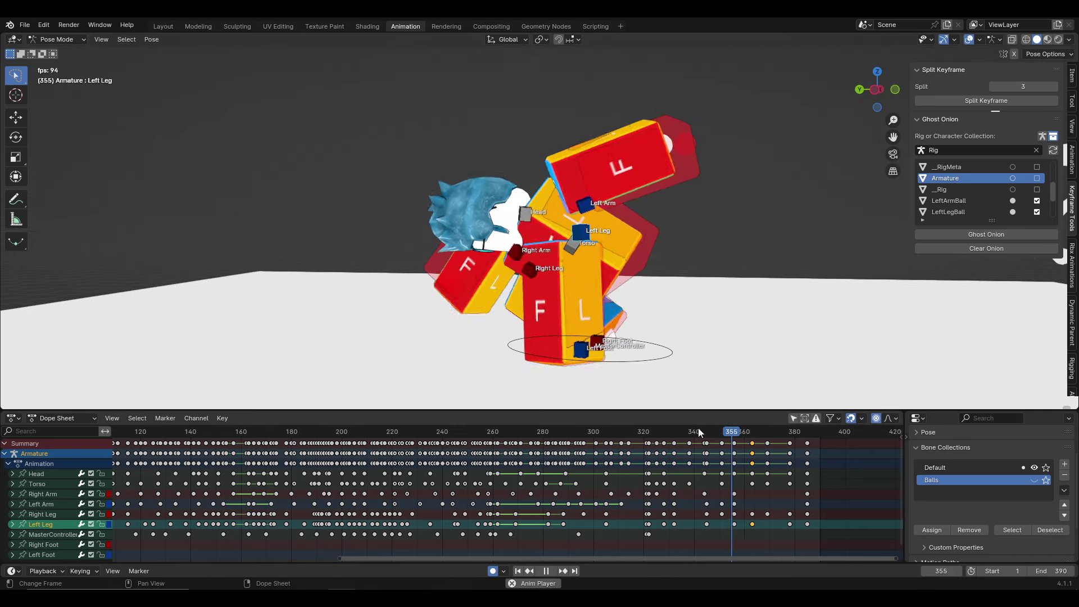
pyautogui.moveTo(700, 394); pyautogui.dragTo(795, 339, button='middle')
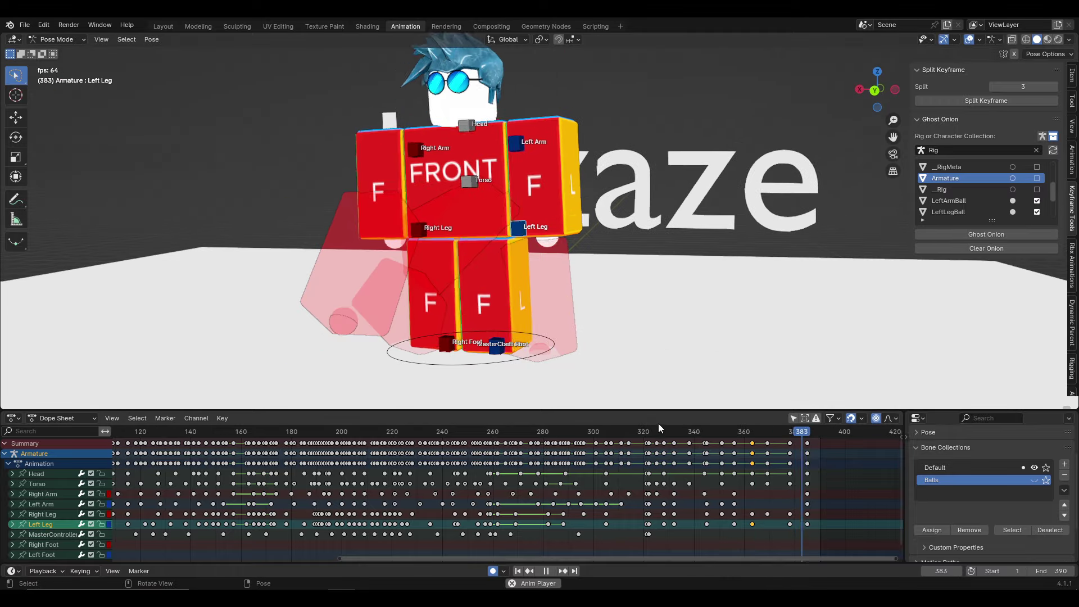
pyautogui.moveTo(615, 373); pyautogui.dragTo(697, 310, button='middle')
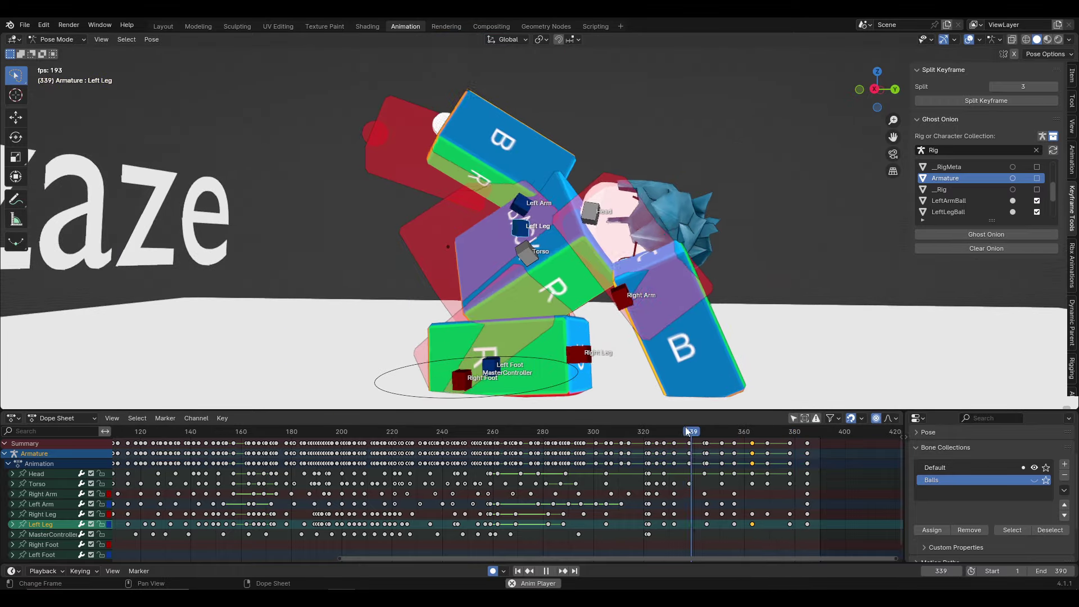
pyautogui.press('space')
# Rotate and move the Right Leg at frame 356, then replay the change
pyautogui.click(503, 248)
pyautogui.press('space')
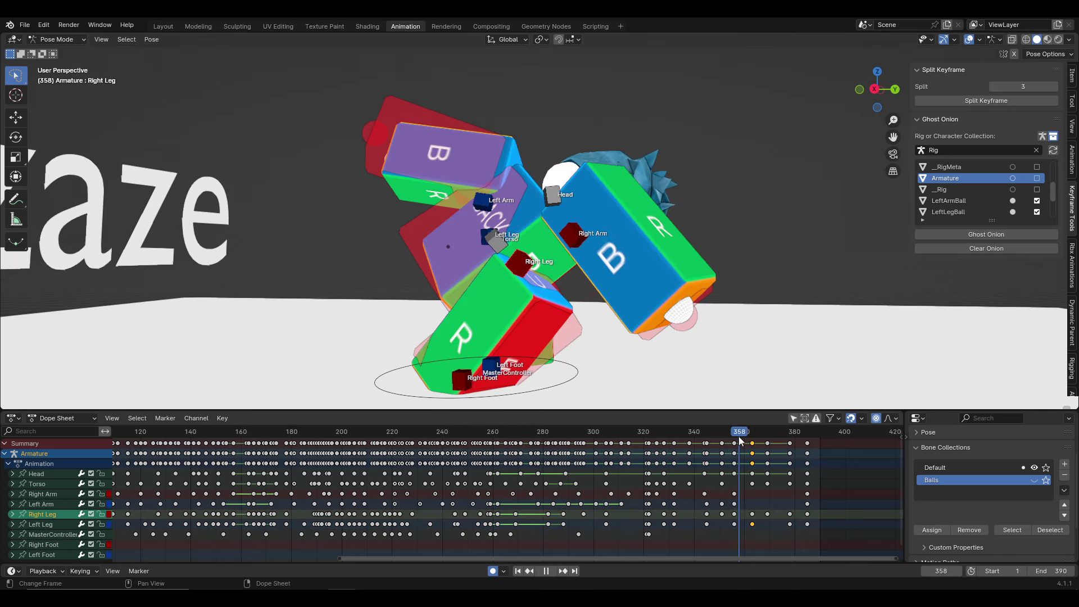
pyautogui.moveTo(739, 436)
pyautogui.mouseDown()
pyautogui.moveTo(723, 430)
pyautogui.moveTo(734, 432)
pyautogui.mouseUp()
pyautogui.press('space')
pyautogui.press('r')
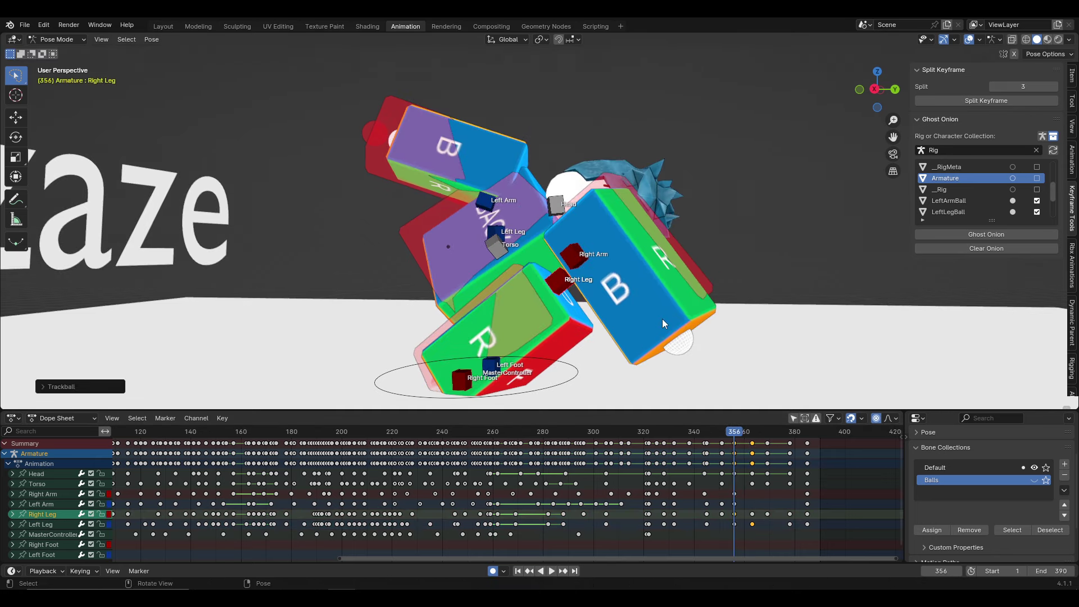
pyautogui.press('g')
pyautogui.press('space')
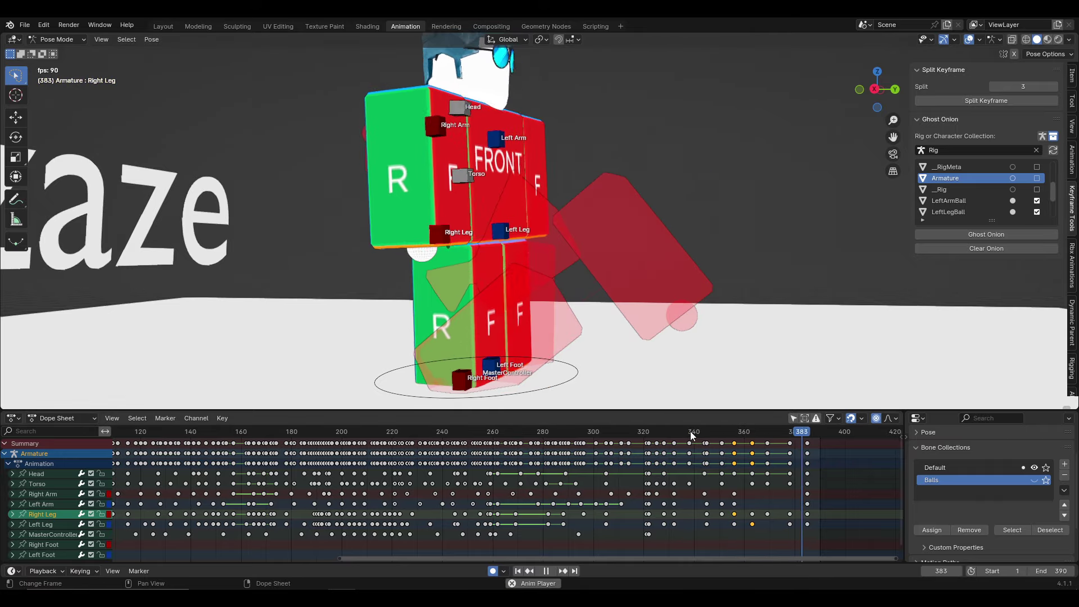
# Shift the Right Leg keyframe to about frame 355 and check the timing
pyautogui.click(691, 433)
pyautogui.moveTo(427, 293); pyautogui.dragTo(480, 304, button='middle')
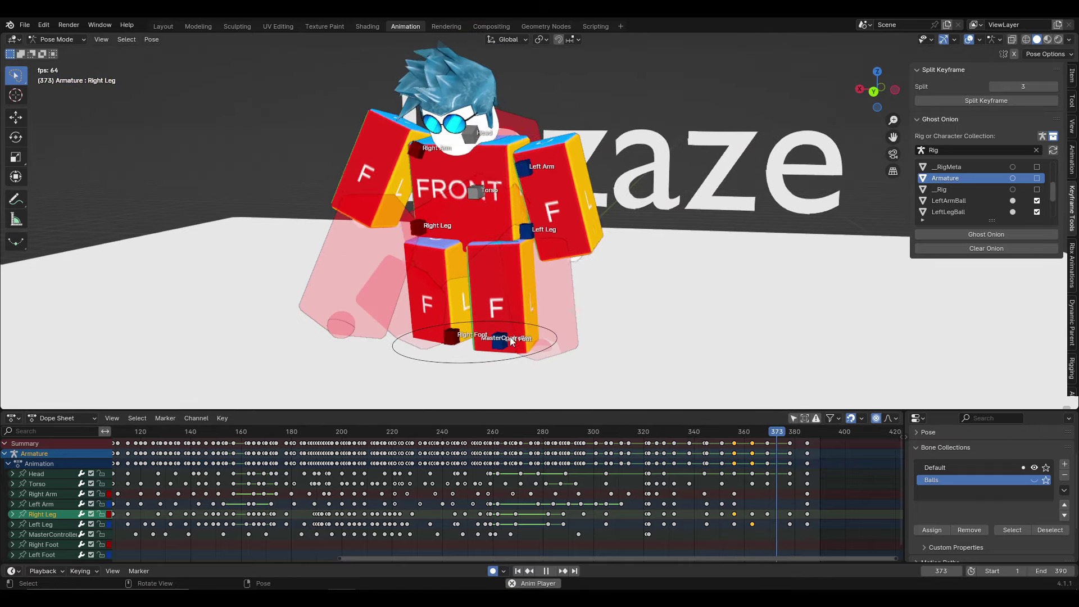
pyautogui.moveTo(681, 429); pyautogui.dragTo(736, 432)
pyautogui.press('space')
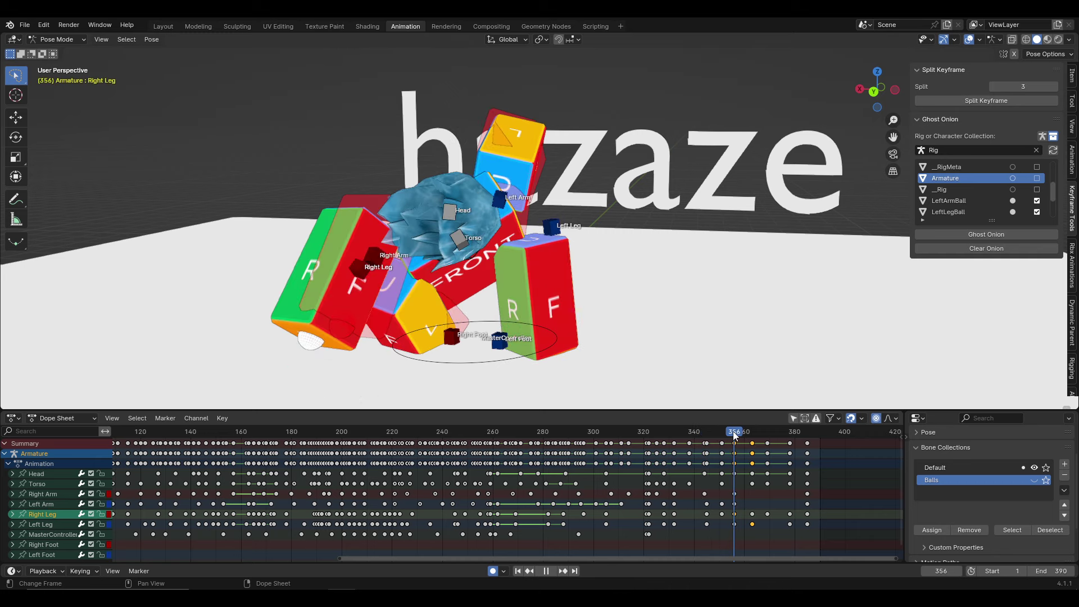
pyautogui.click(738, 517)
pyautogui.press('Right')
pyautogui.press('Right')
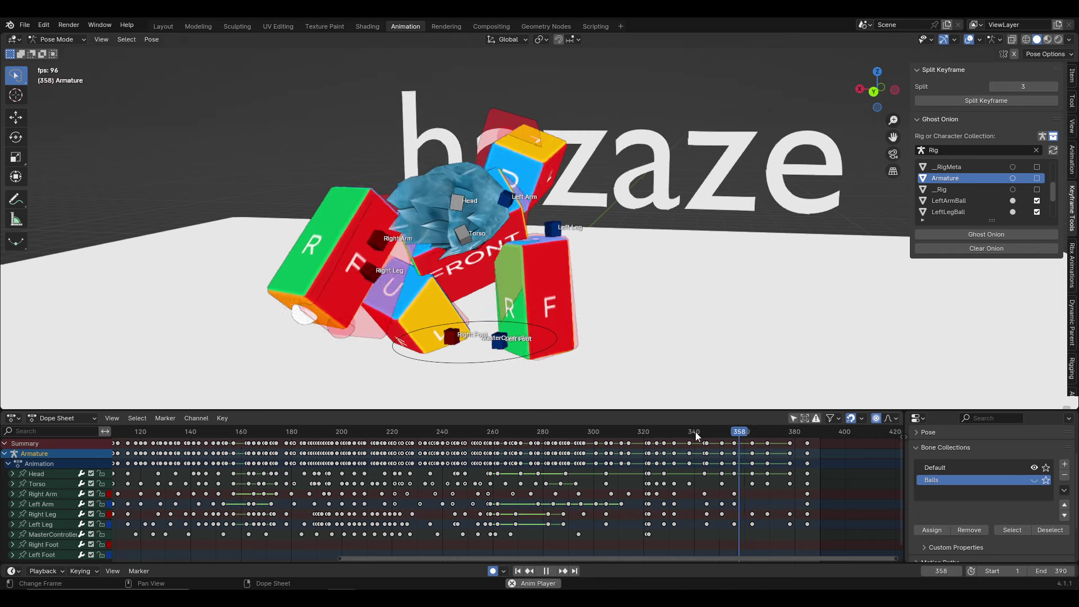
pyautogui.moveTo(722, 515)
pyautogui.mouseDown()
pyautogui.moveTo(709, 447)
pyautogui.moveTo(727, 468)
pyautogui.mouseUp()
pyautogui.press('space')
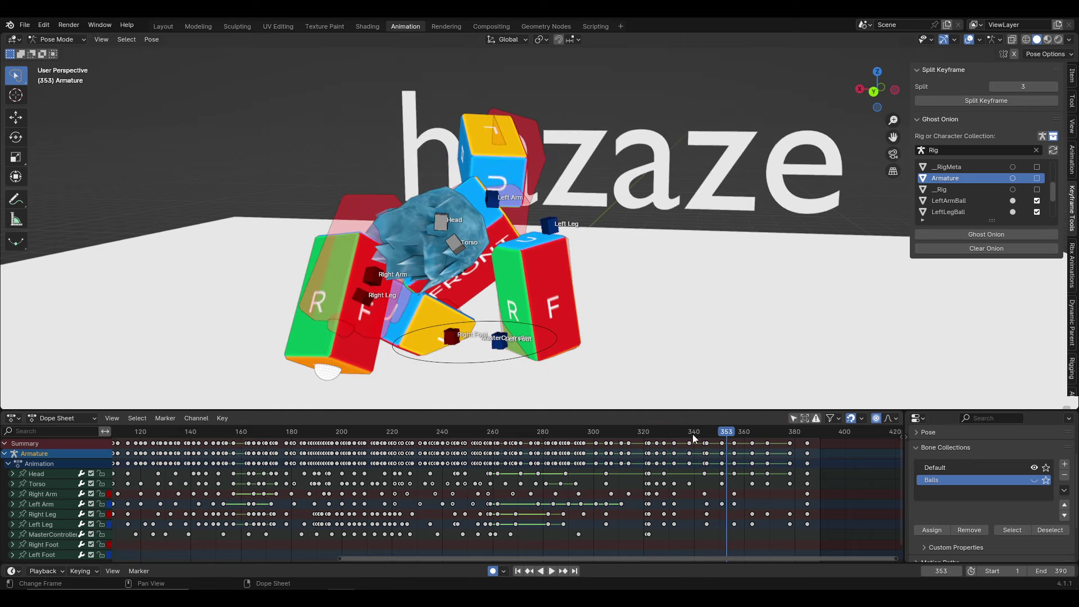
pyautogui.press('Escape')
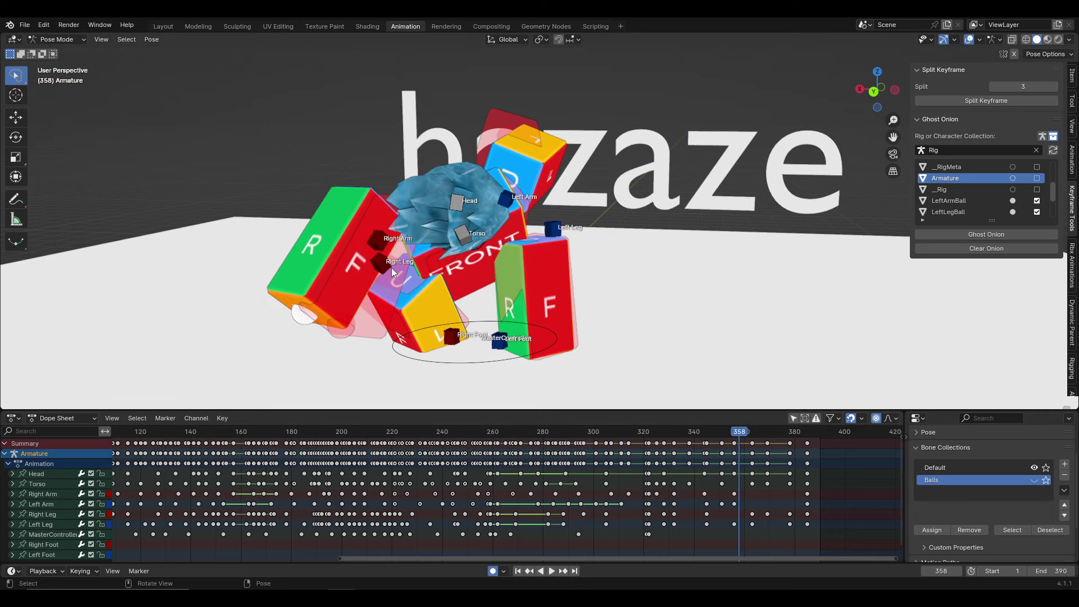
# Replay the flip from about frame 320 to 362, viewing the character from the front
pyautogui.click(393, 272)
pyautogui.moveTo(392, 272)
pyautogui.mouseDown(button='middle')
pyautogui.moveTo(524, 268)
pyautogui.moveTo(609, 326)
pyautogui.moveTo(592, 305)
pyautogui.mouseUp(button='middle')
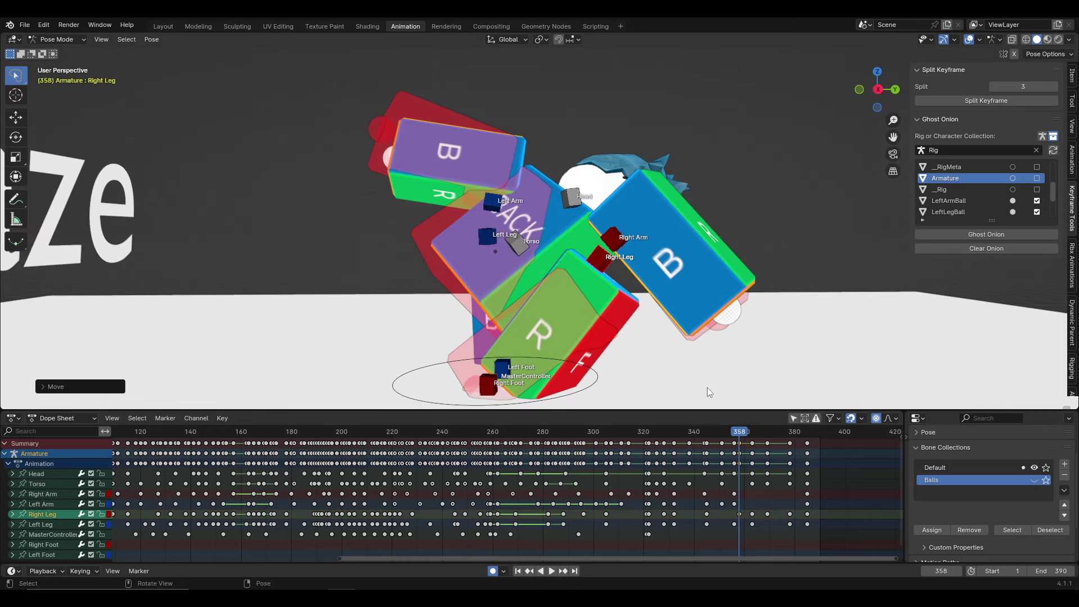
pyautogui.click(696, 431)
pyautogui.press('space')
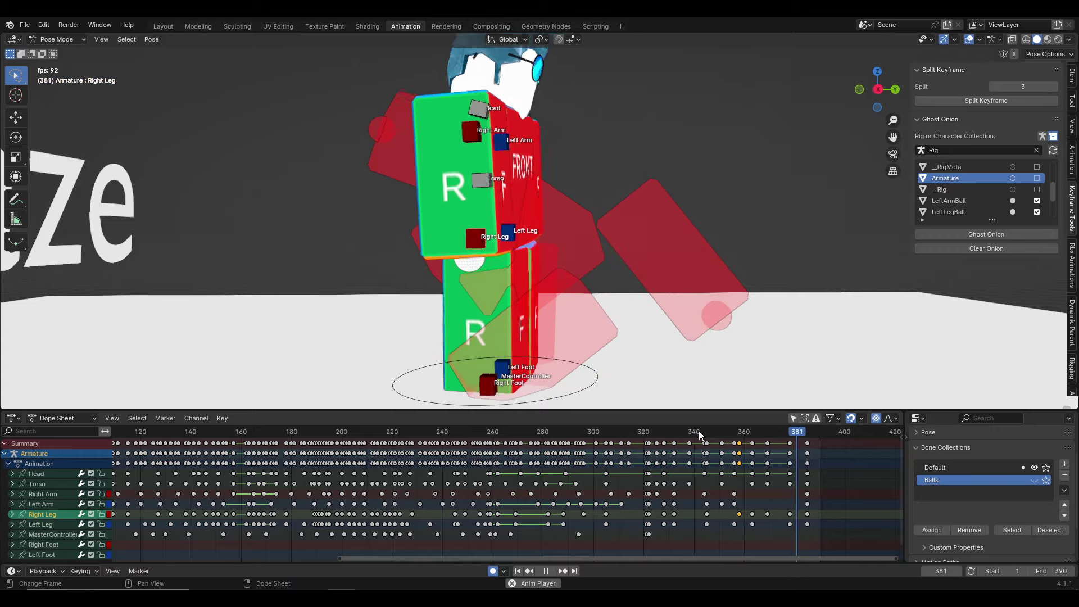
pyautogui.moveTo(619, 382)
pyautogui.mouseDown(button='middle')
pyautogui.moveTo(541, 329)
pyautogui.moveTo(543, 300)
pyautogui.moveTo(607, 306)
pyautogui.moveTo(685, 268)
pyautogui.mouseUp(button='middle')
pyautogui.click(640, 431)
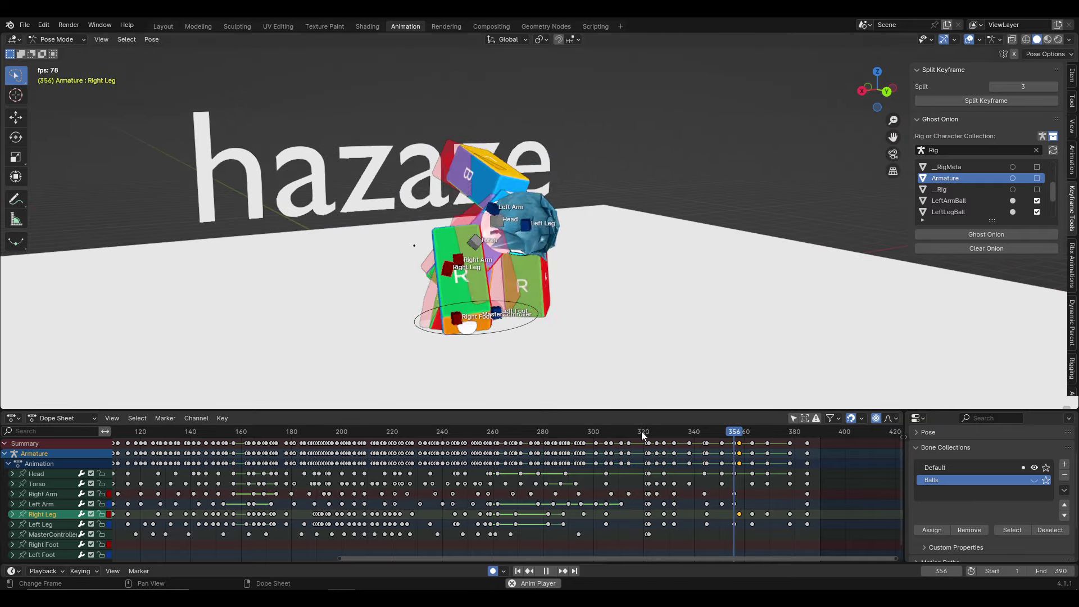
pyautogui.press('space')
# Adjust the Torso rotation at frame 363 and replay frames 345–363
pyautogui.click(480, 231)
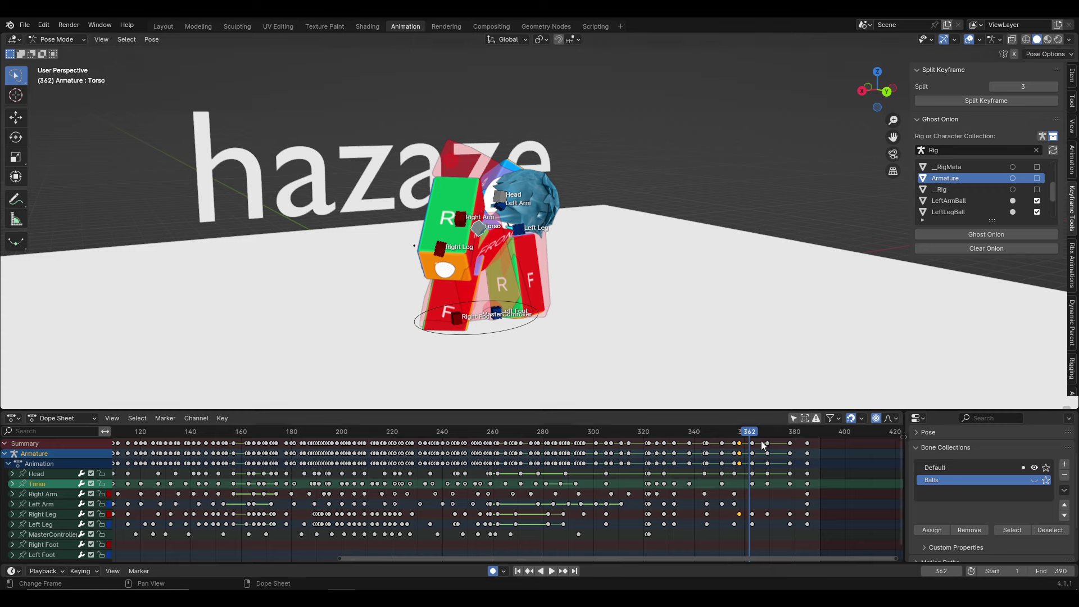
pyautogui.moveTo(731, 432); pyautogui.dragTo(752, 431)
pyautogui.press('space')
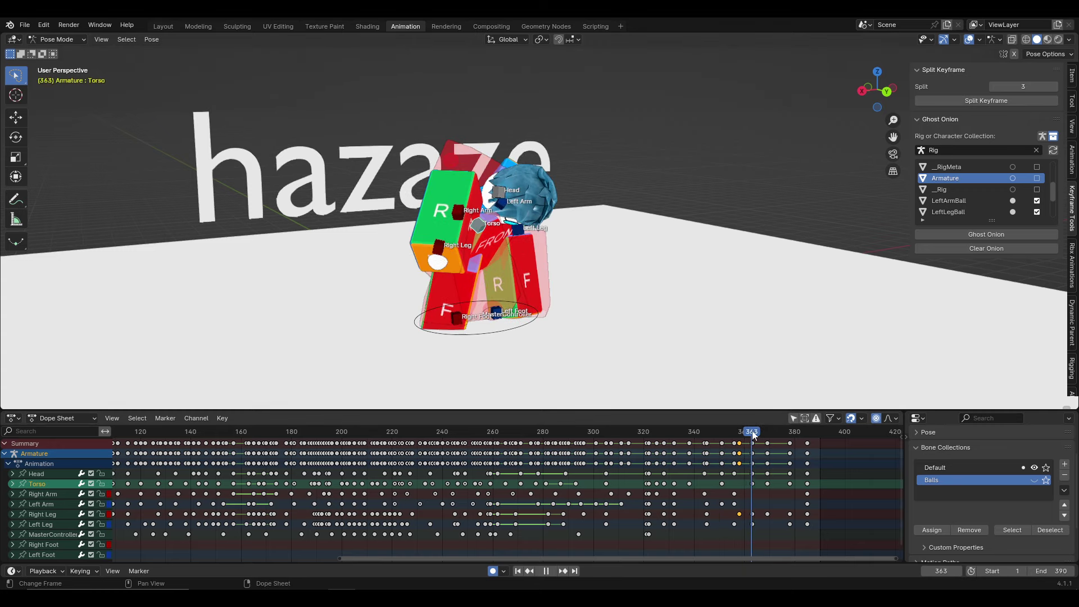
pyautogui.click(720, 350)
pyautogui.press('space')
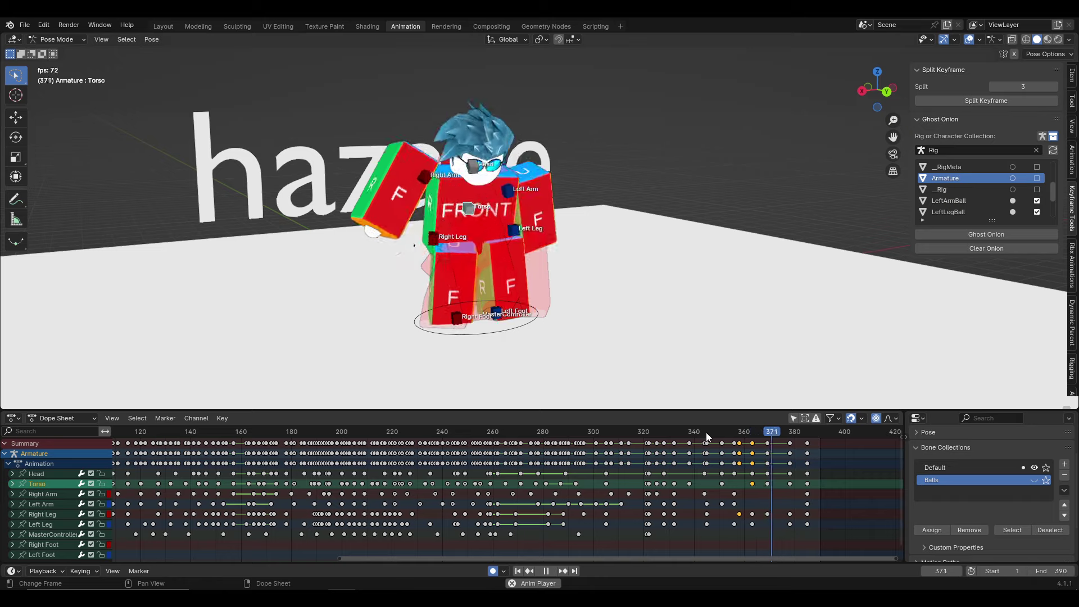
pyautogui.click(706, 433)
pyautogui.moveTo(635, 393)
pyautogui.mouseDown(button='middle')
pyautogui.moveTo(601, 349)
pyautogui.moveTo(698, 409)
pyautogui.mouseUp(button='middle')
pyautogui.moveTo(713, 433); pyautogui.dragTo(752, 432)
pyautogui.press('space')
# Replay frames 344–358 while orbiting around the rig
pyautogui.moveTo(596, 298); pyautogui.dragTo(619, 287, button='middle')
pyautogui.press('space')
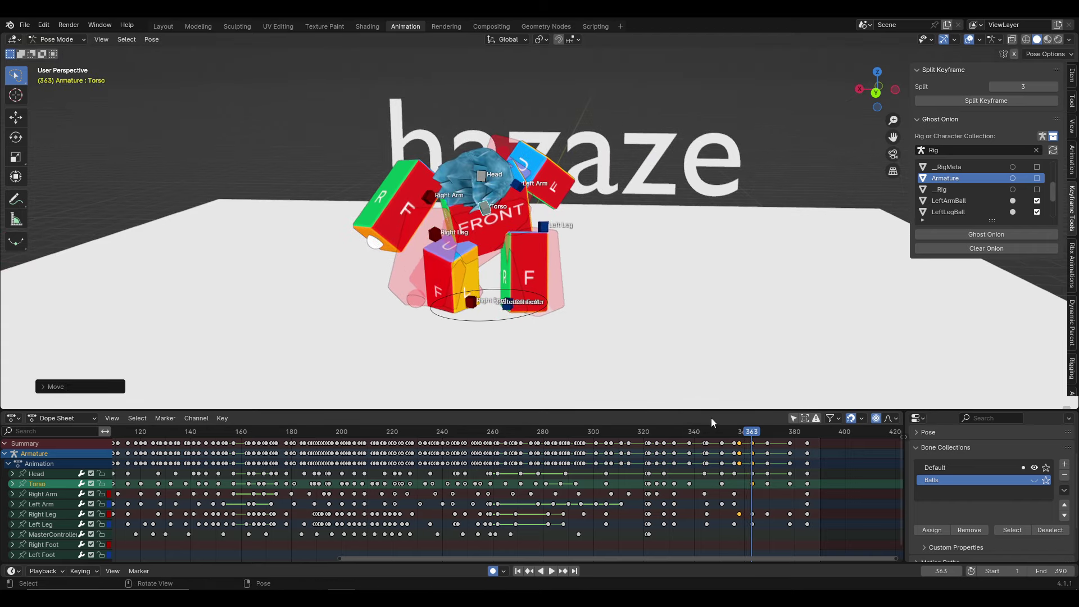
pyautogui.click(697, 431)
pyautogui.moveTo(725, 388); pyautogui.dragTo(758, 329, button='middle')
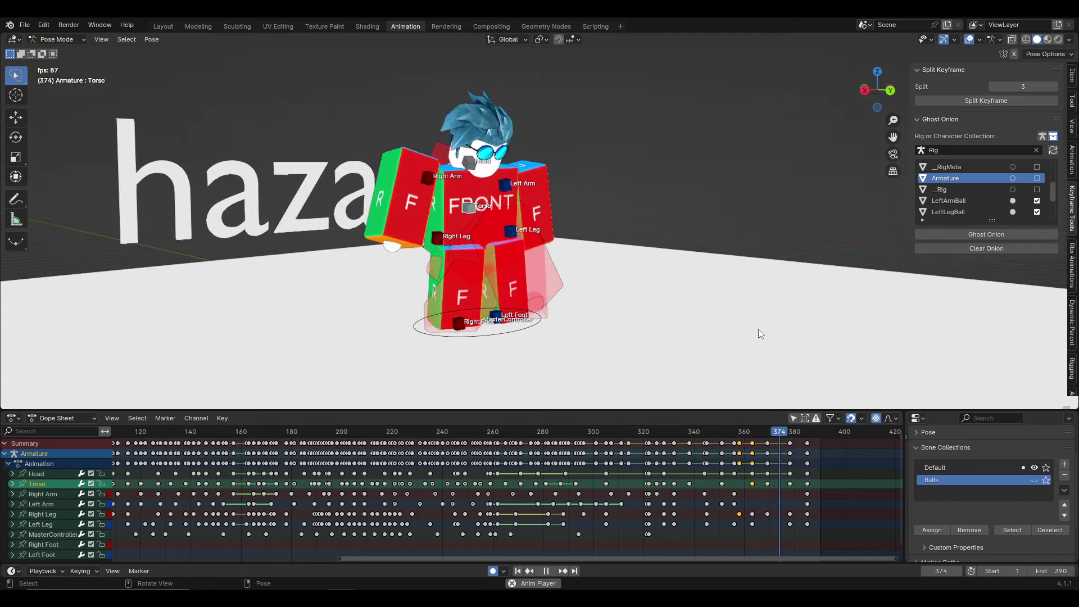
pyautogui.click(739, 432)
pyautogui.press('space')
pyautogui.moveTo(587, 324); pyautogui.dragTo(450, 248, button='middle')
# Rotate and move the Right Arm around frame 356, playing back to frame 371
pyautogui.click(441, 240)
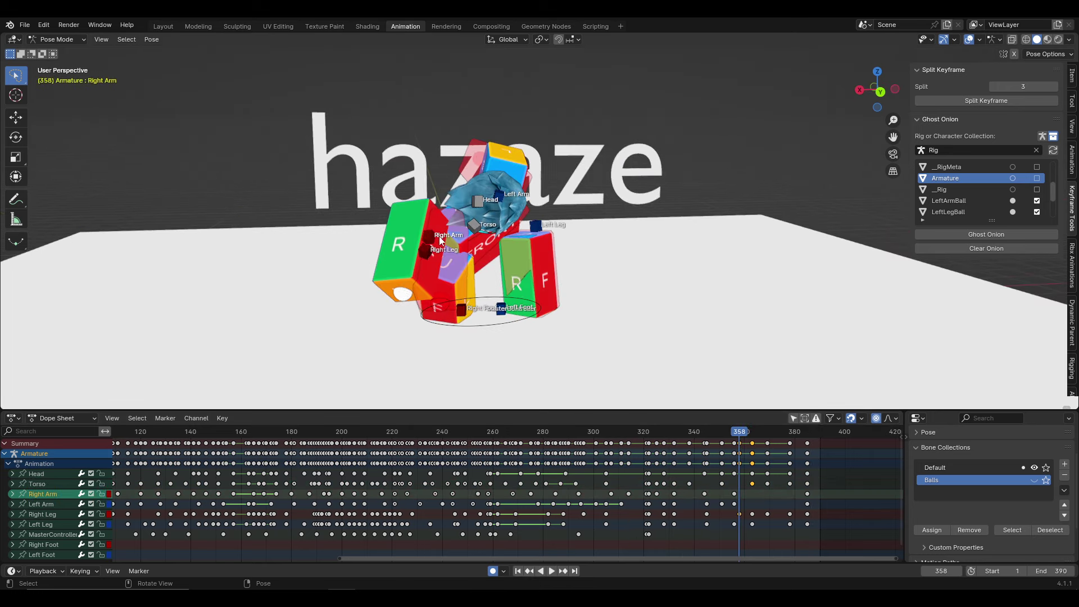
pyautogui.moveTo(711, 432); pyautogui.dragTo(735, 432)
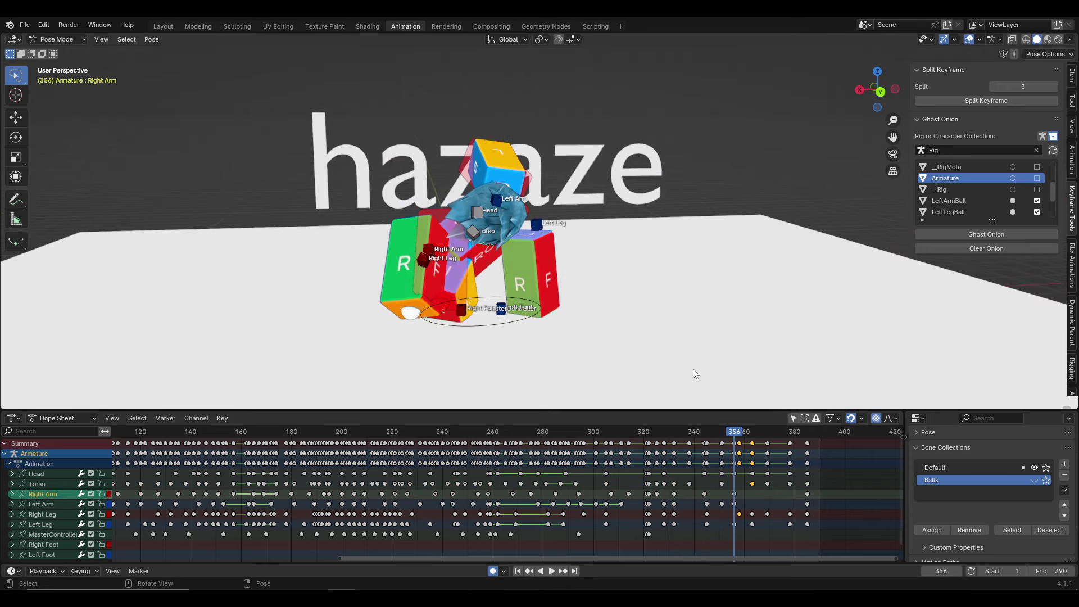
pyautogui.click(678, 277)
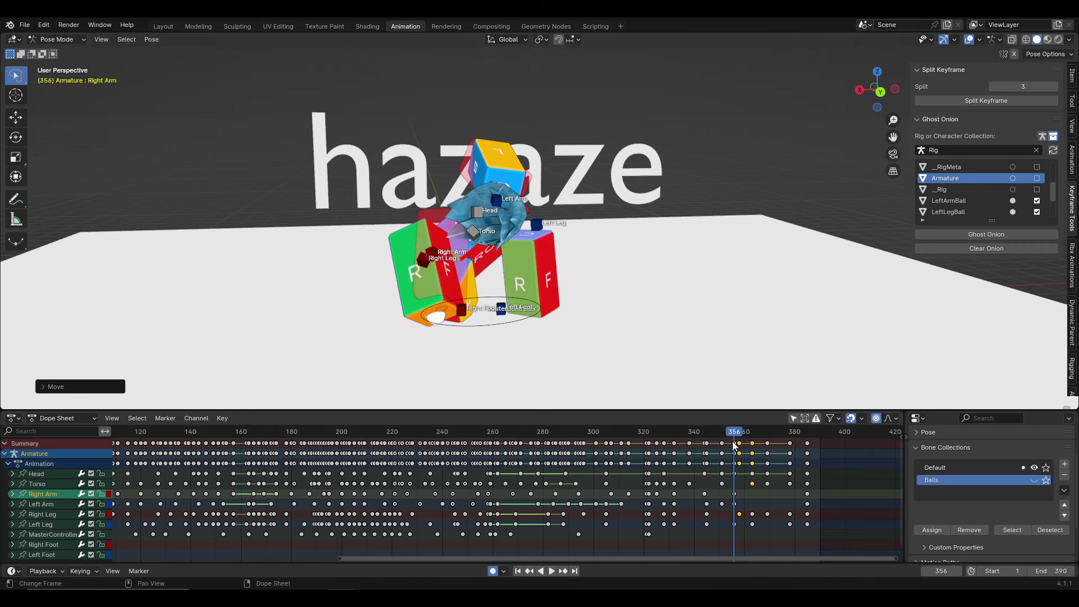
pyautogui.moveTo(733, 436)
pyautogui.mouseDown()
pyautogui.moveTo(699, 436)
pyautogui.moveTo(772, 433)
pyautogui.mouseUp()
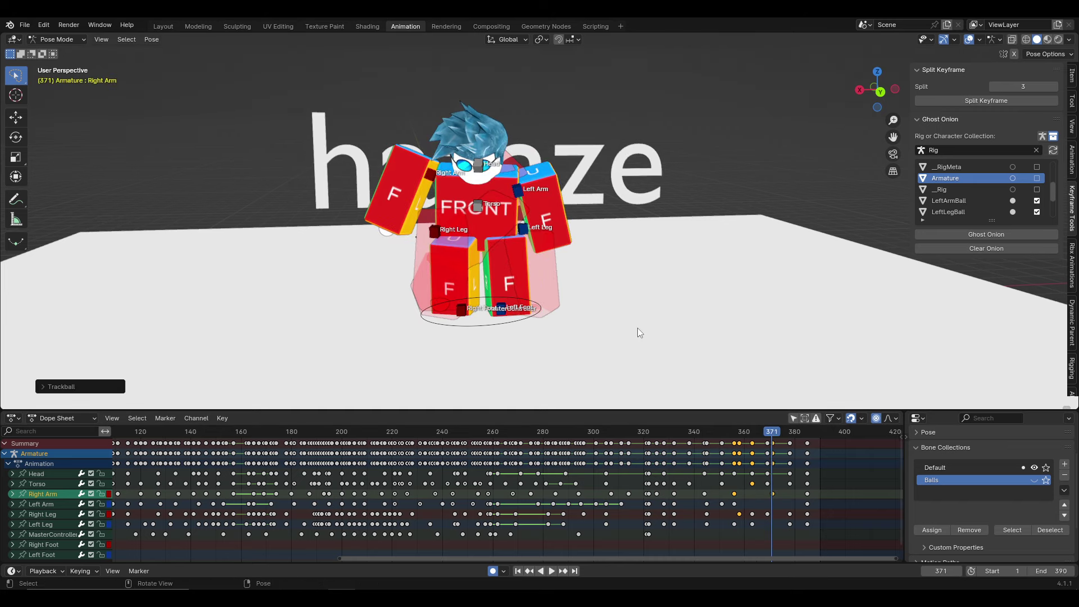
pyautogui.moveTo(637, 328)
pyautogui.mouseDown(button='middle')
pyautogui.moveTo(734, 323)
pyautogui.moveTo(731, 348)
pyautogui.mouseUp(button='middle')
pyautogui.press('g')
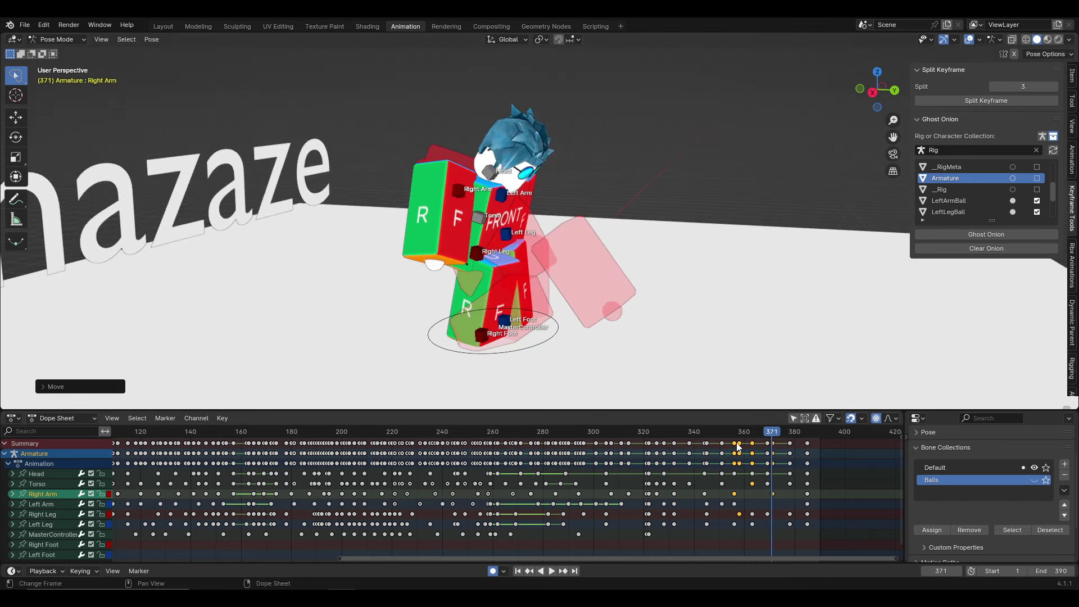
pyautogui.press('space')
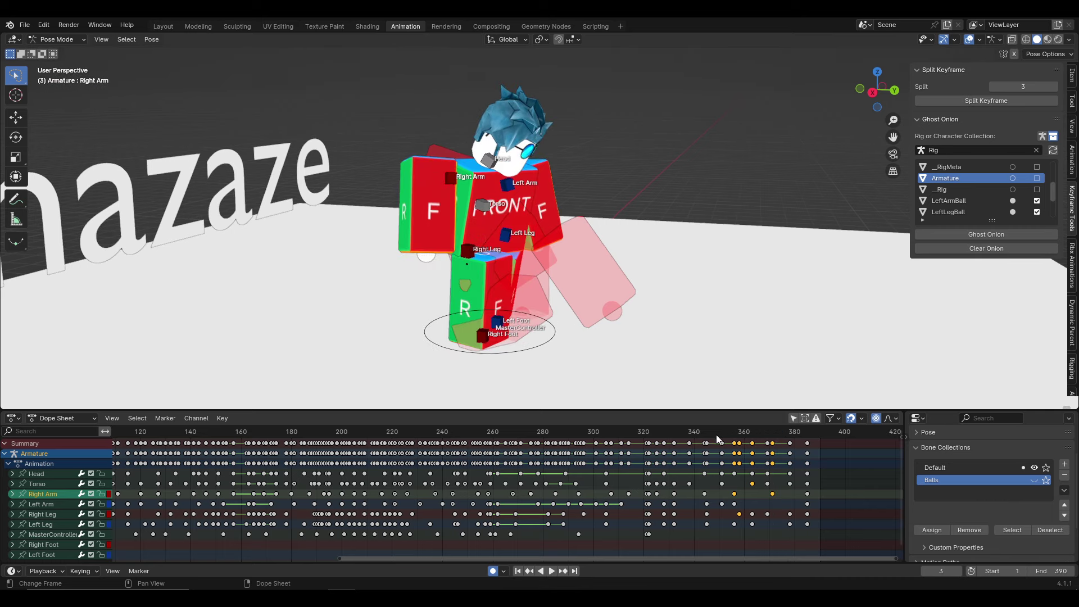
pyautogui.press('Escape')
# Rotate the Right Arm 5° about the global Y axis at frame 385
pyautogui.moveTo(619, 293); pyautogui.dragTo(599, 268, button='middle')
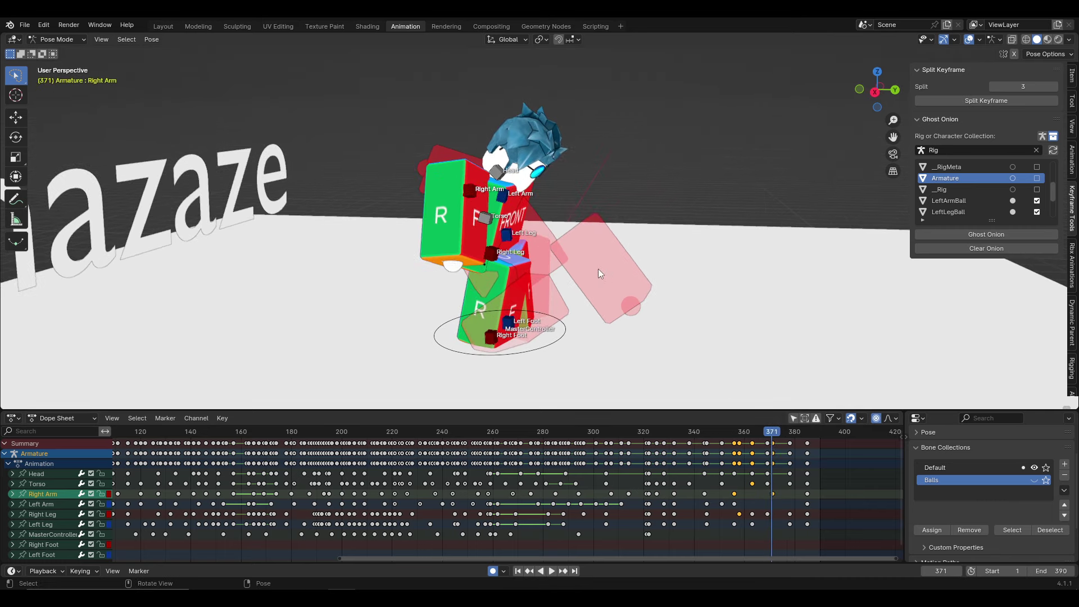
pyautogui.moveTo(801, 437); pyautogui.dragTo(807, 438)
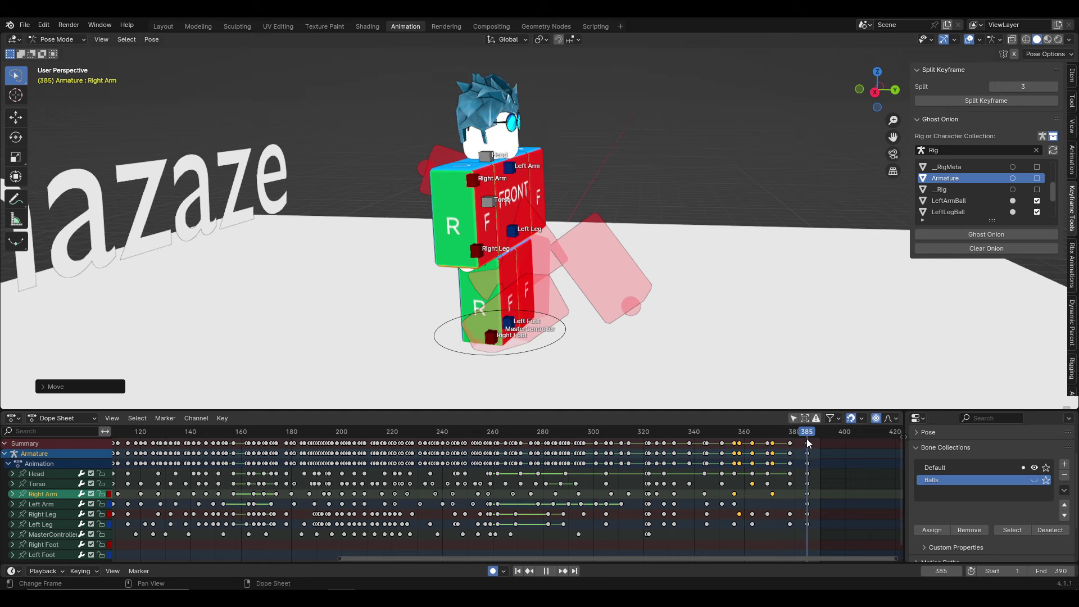
pyautogui.moveTo(708, 337); pyautogui.dragTo(662, 294, button='middle')
pyautogui.press('r')
pyautogui.press('y')
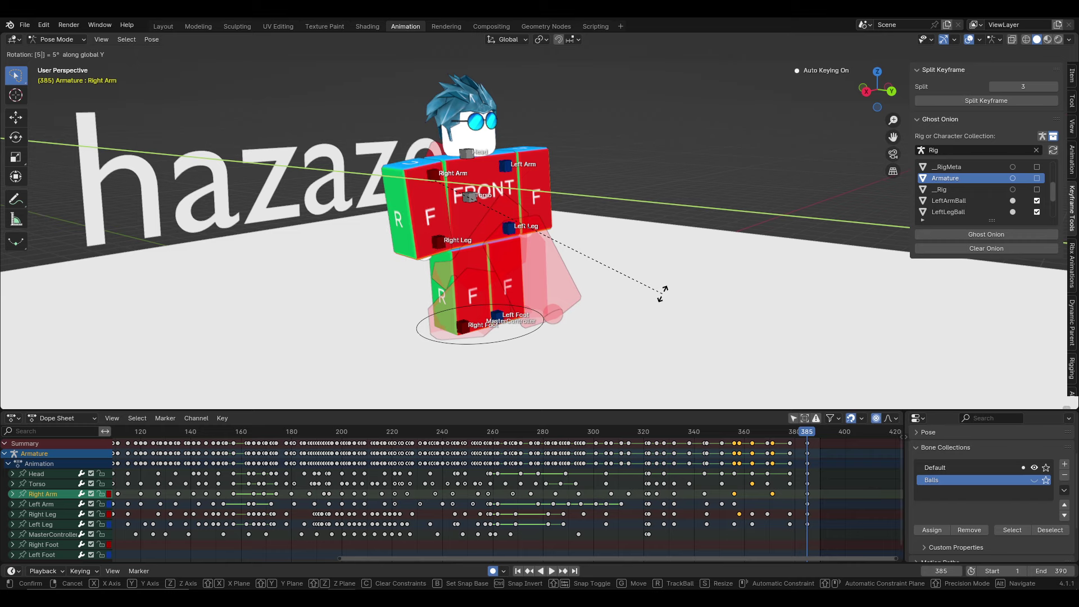
pyautogui.click(662, 293)
pyautogui.moveTo(662, 294)
pyautogui.mouseDown(button='middle')
pyautogui.moveTo(540, 169)
pyautogui.moveTo(720, 345)
pyautogui.mouseUp(button='middle')
# Rotate the Left Arm about the global Y axis and start playback
pyautogui.click(528, 157)
pyautogui.press('r')
pyautogui.press('y')
pyautogui.click(528, 149)
pyautogui.press('space')
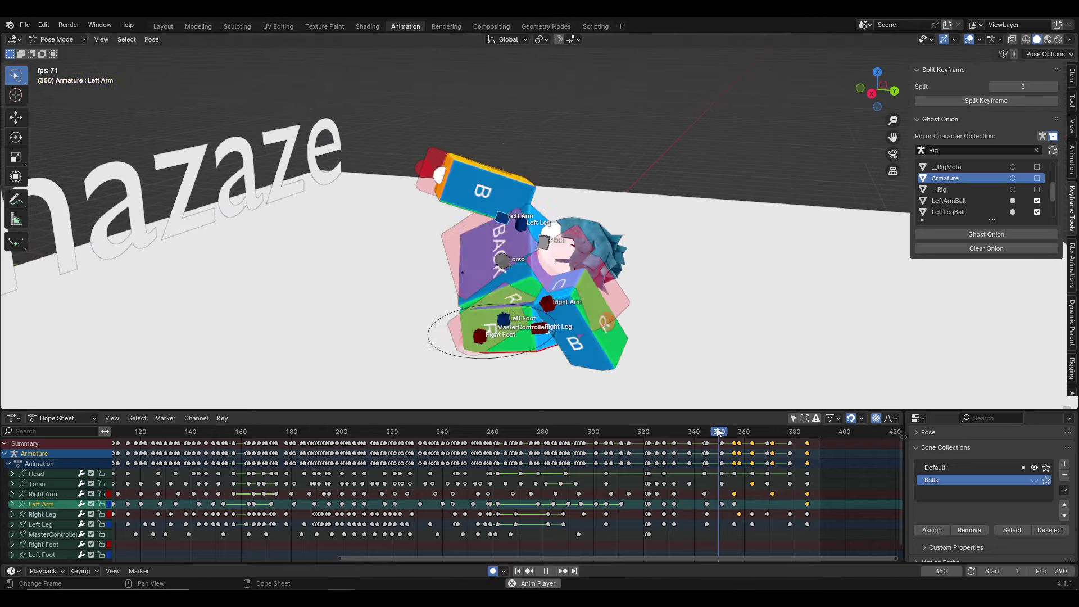
# Replay the flip from about frame 339 while orbiting closer to the character
pyautogui.moveTo(717, 427); pyautogui.dragTo(625, 430, button='middle')
pyautogui.click(625, 431)
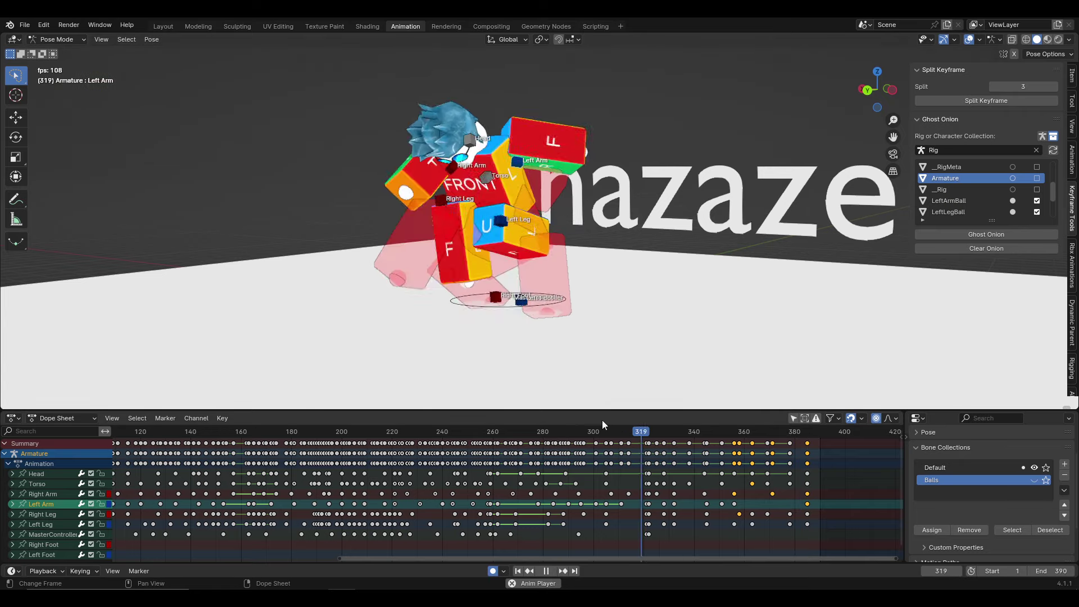
pyautogui.moveTo(585, 365); pyautogui.dragTo(530, 307, button='middle')
pyautogui.click(669, 437)
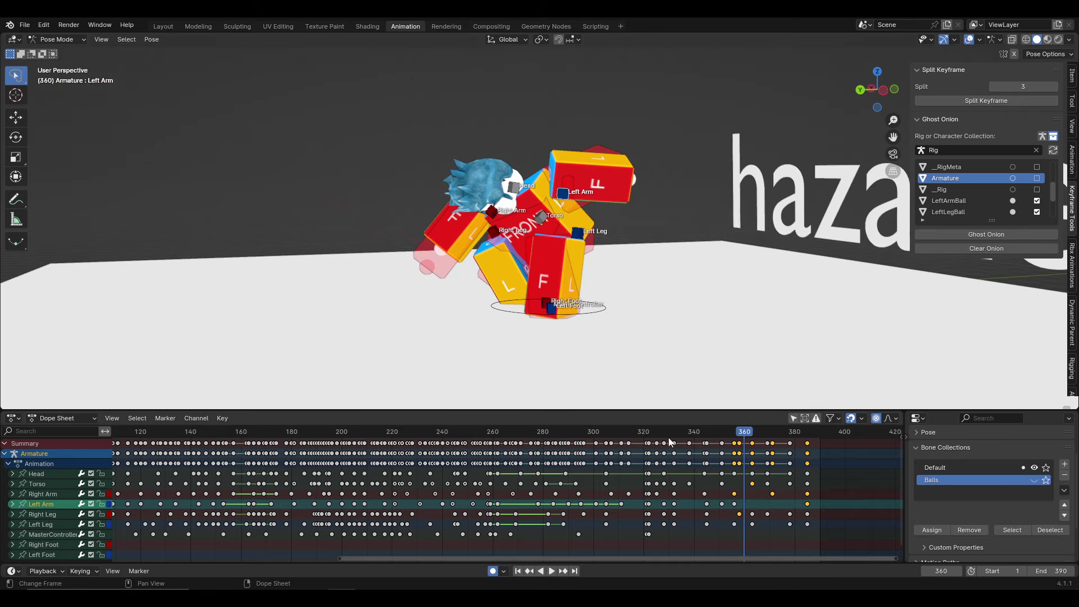
# In Left Orthographic view, reposition the Left Leg at frame 350
pyautogui.click(884, 91)
pyautogui.click(626, 436)
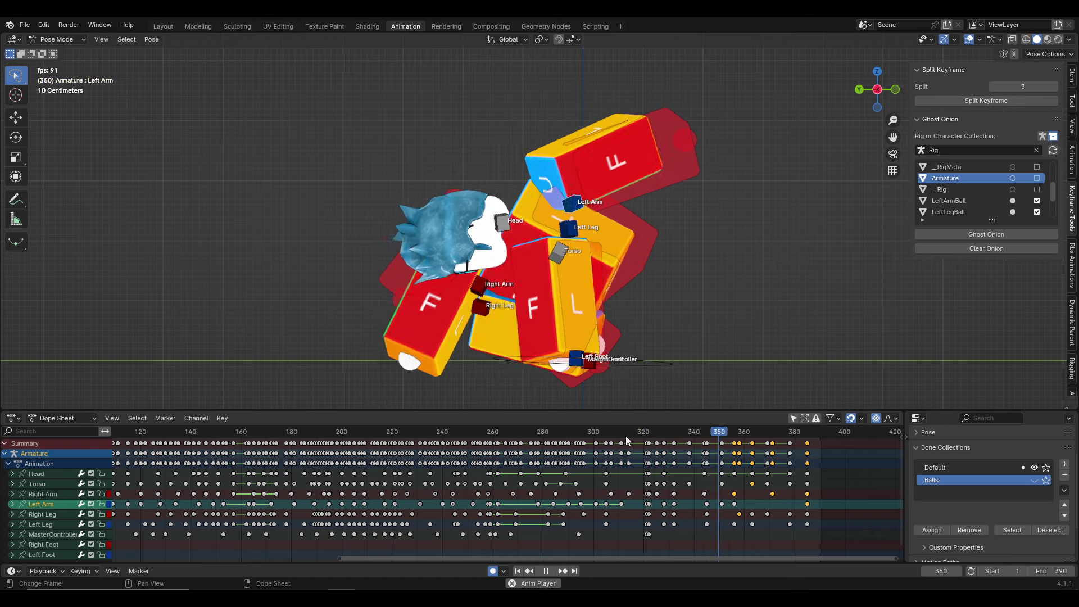
pyautogui.click(580, 261)
pyautogui.press('space')
pyautogui.moveTo(692, 434); pyautogui.dragTo(707, 430)
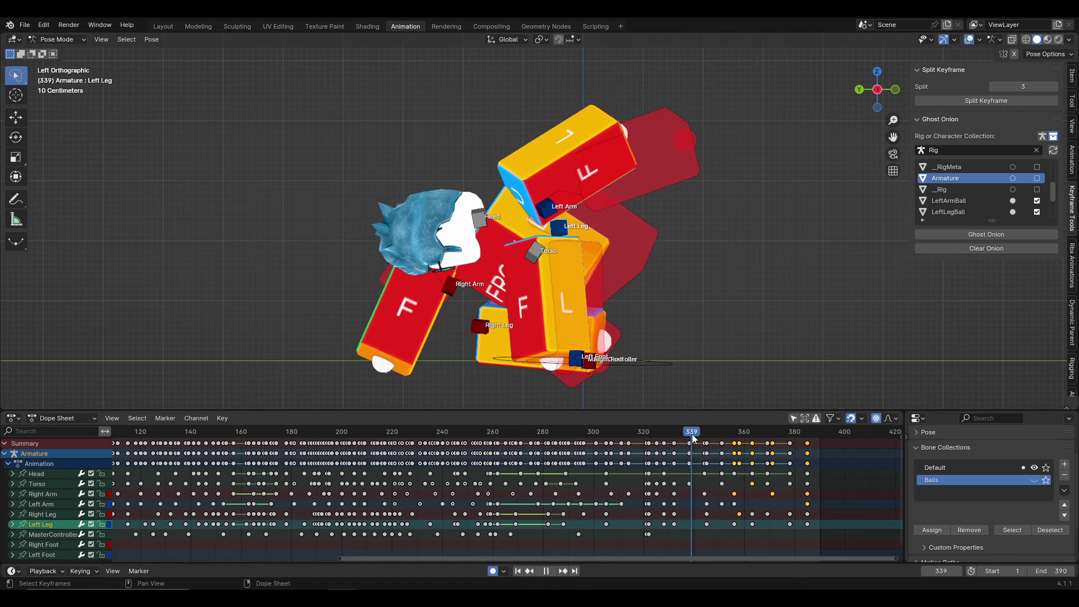
pyautogui.click(720, 432)
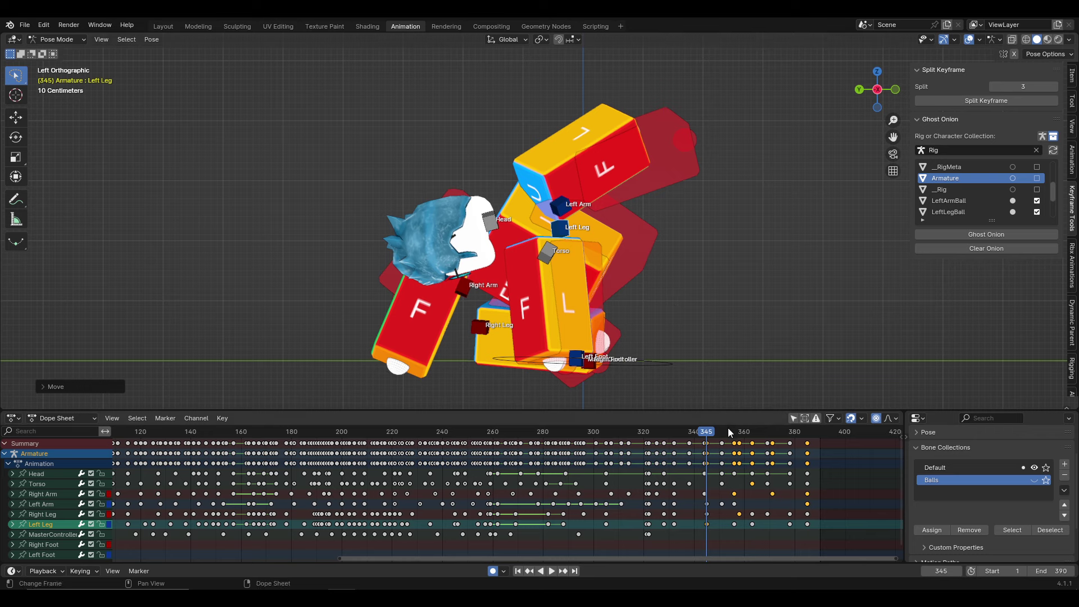
pyautogui.press('g')
pyautogui.click(706, 380)
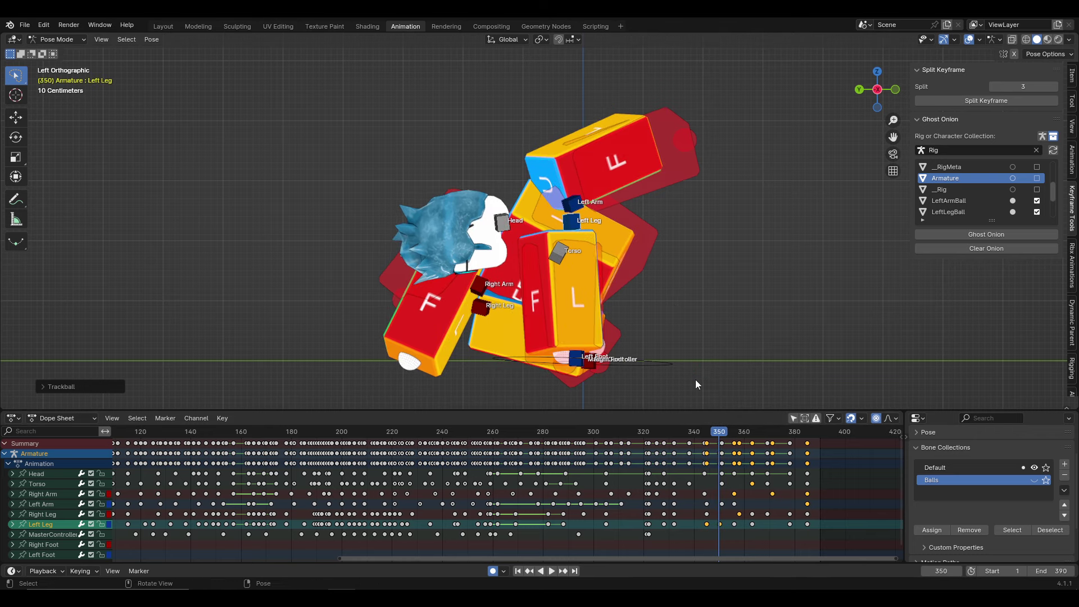
# Scrub to frame 356 and replay the leg motion from about frame 333
pyautogui.moveTo(721, 434); pyautogui.dragTo(734, 433)
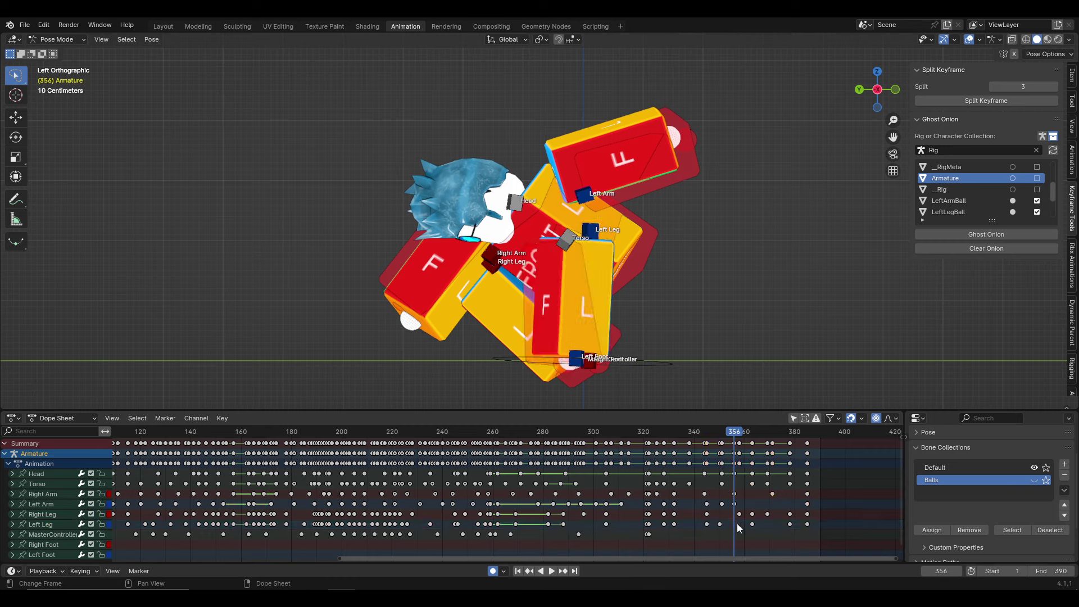
pyautogui.press('space')
pyautogui.click(689, 430)
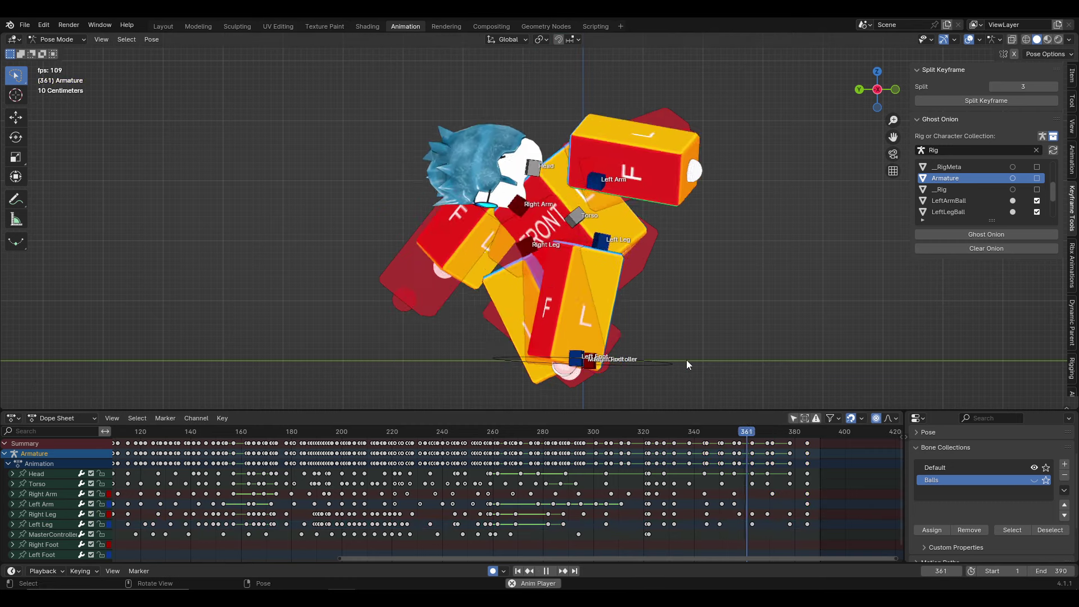
pyautogui.click(676, 430)
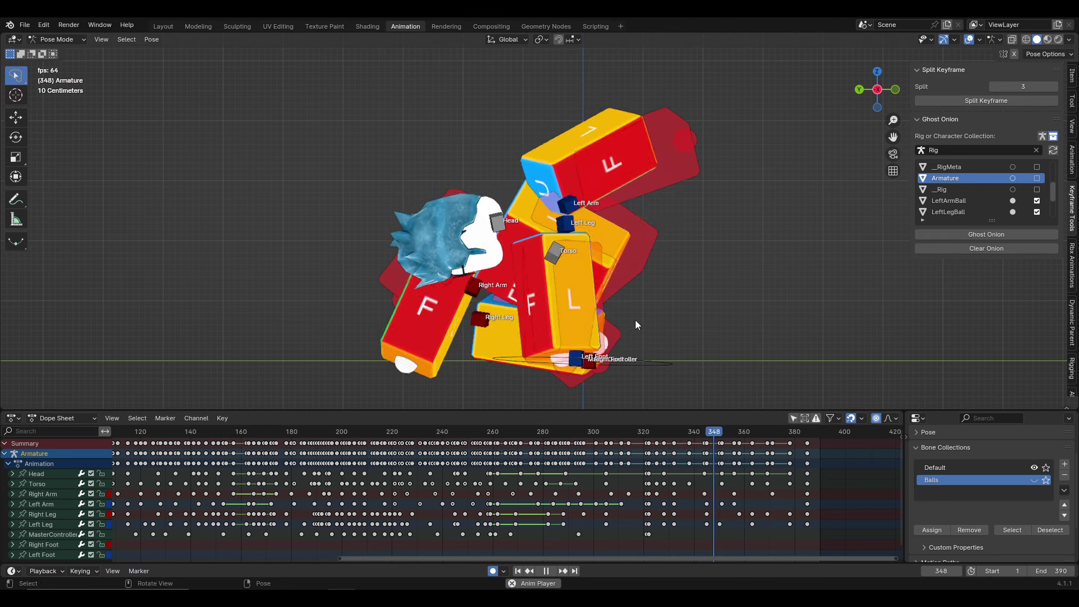
pyautogui.click(606, 271)
pyautogui.press('space')
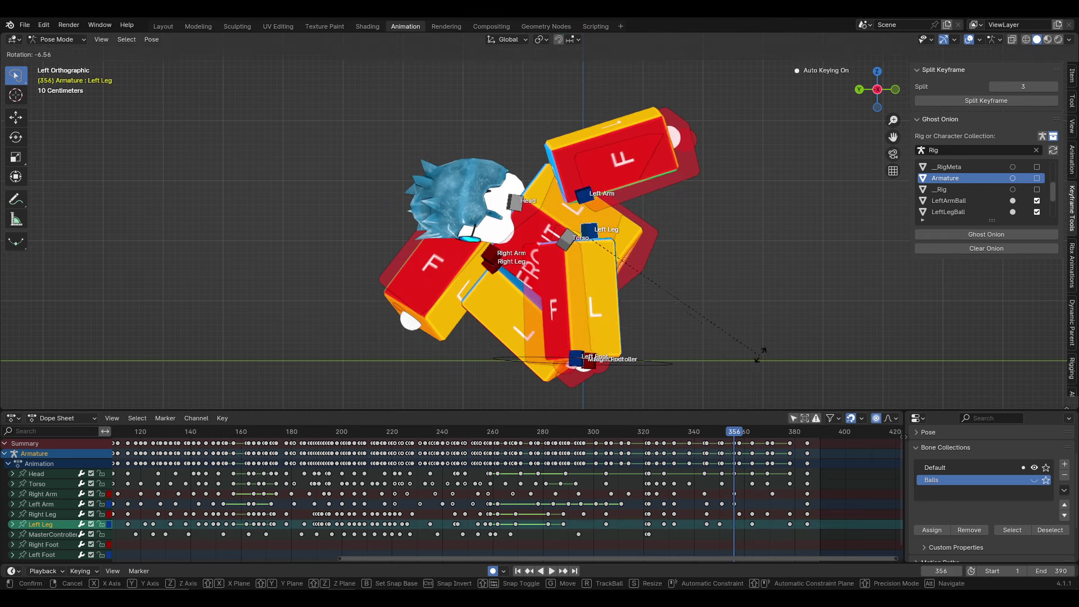
# Rotate the Left Leg -6.56 and move it again later in the landing, replaying after each edit
pyautogui.press('space')
pyautogui.click(751, 433)
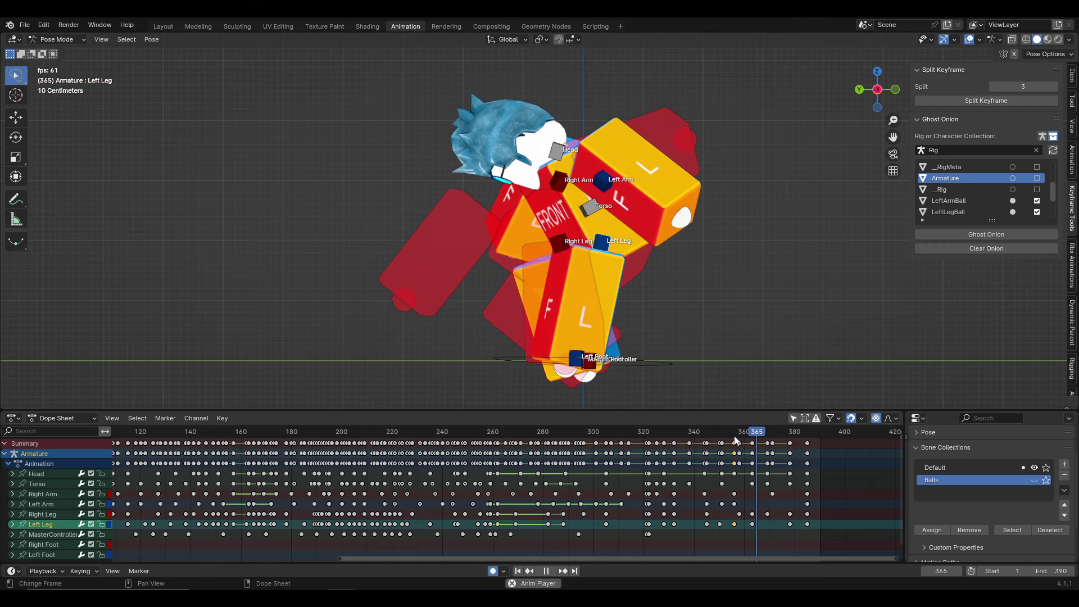
pyautogui.press('space')
pyautogui.press('r')
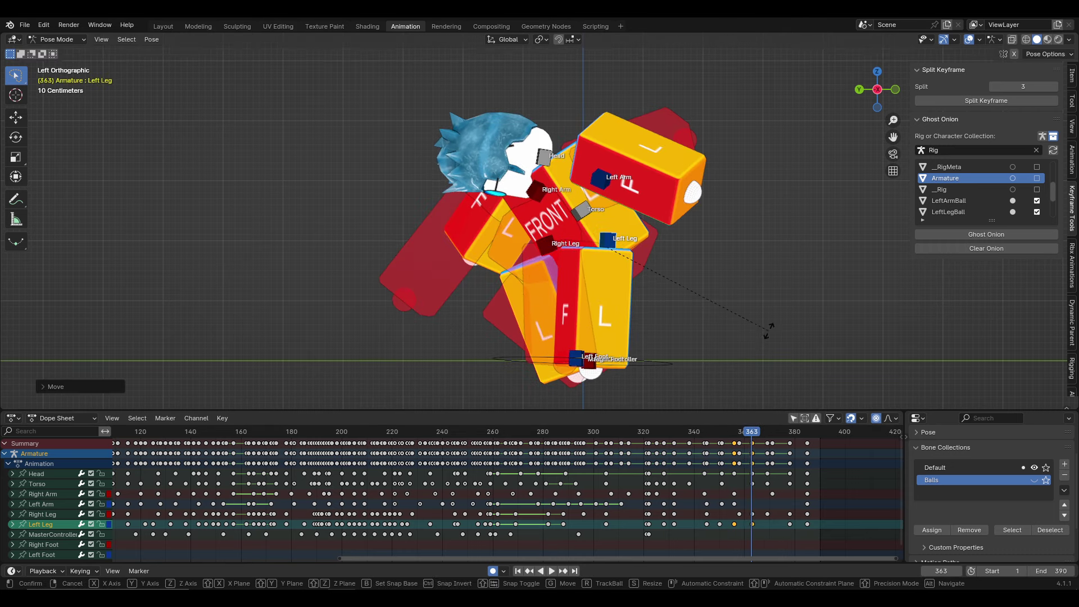
pyautogui.press('space')
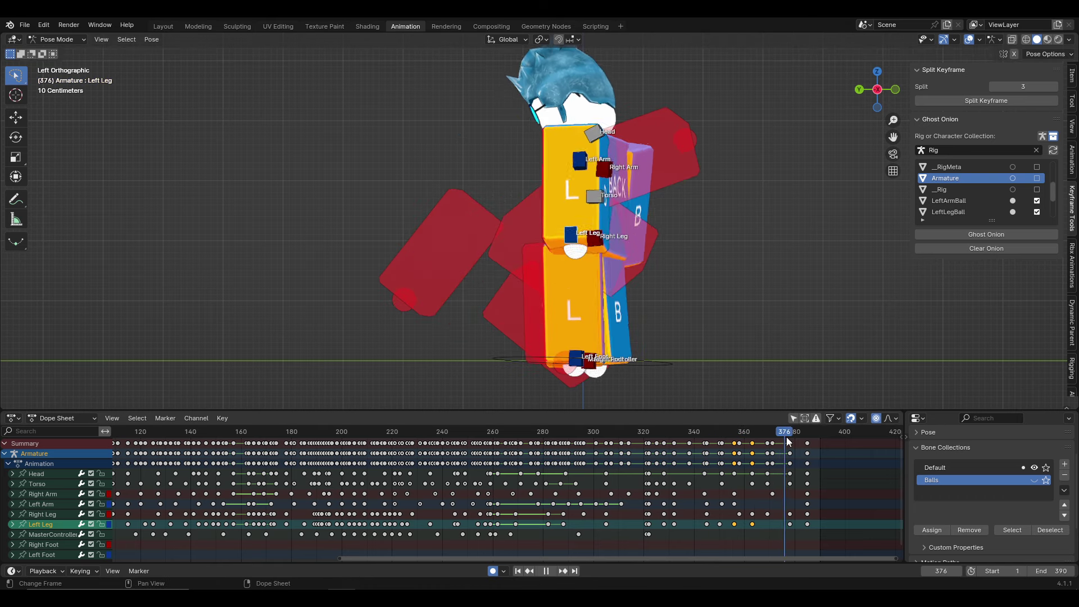
pyautogui.press('space')
pyautogui.press('g')
pyautogui.press('space')
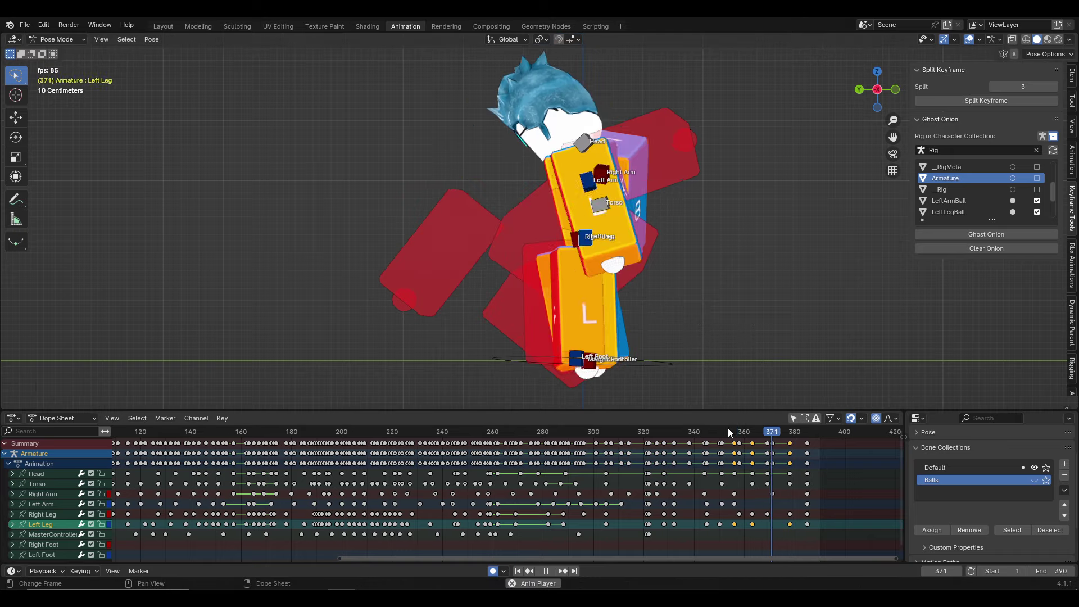
# Move the Left Leg key earlier to about frame 375 and replay the flip from frame 339
pyautogui.moveTo(708, 388); pyautogui.dragTo(696, 345, button='middle')
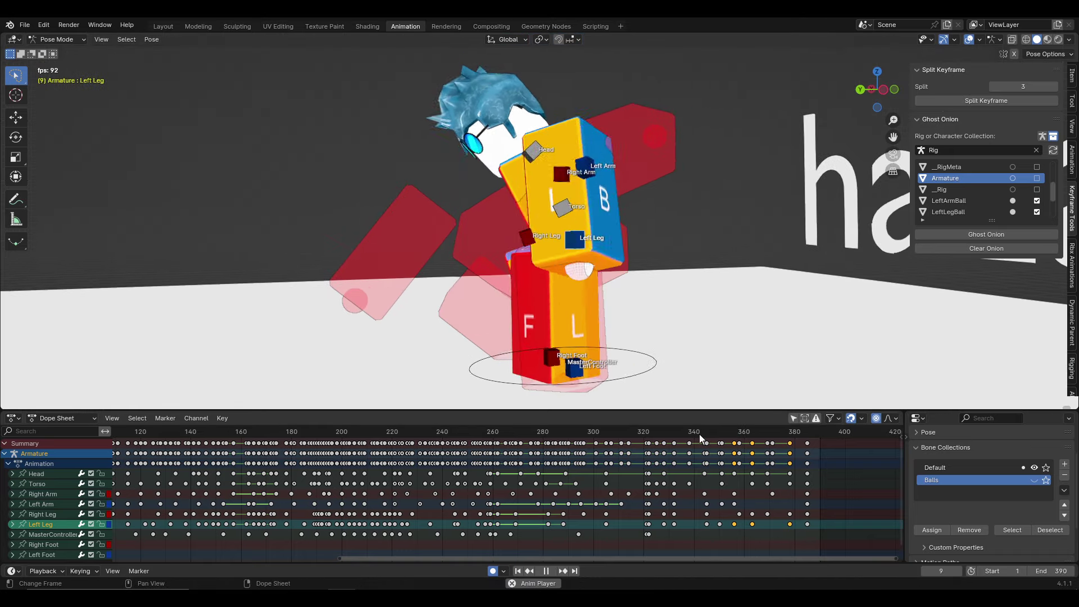
pyautogui.press('Escape')
pyautogui.moveTo(789, 524); pyautogui.dragTo(780, 524)
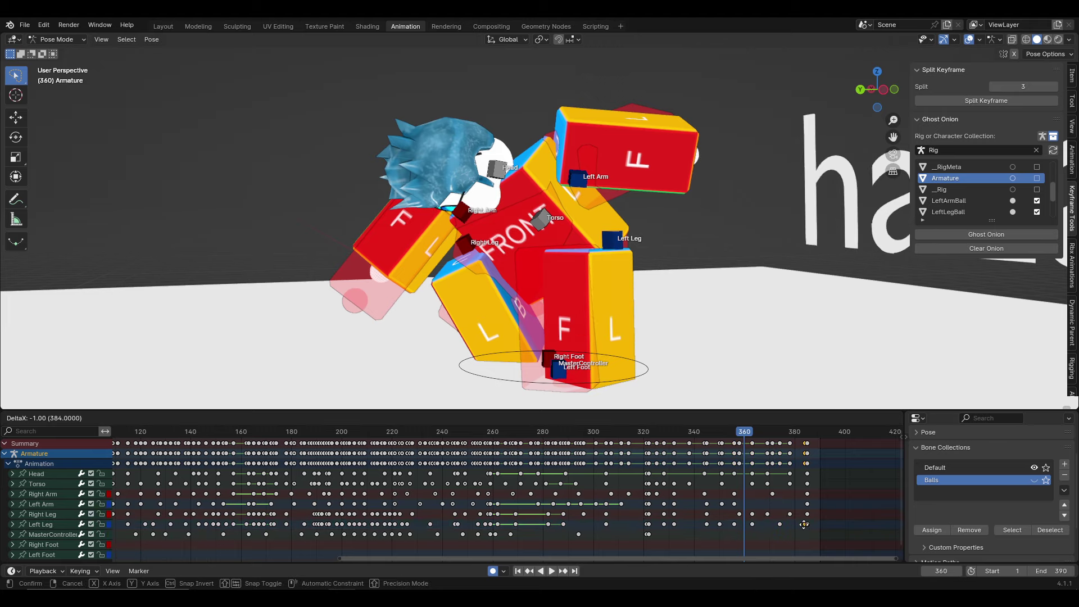
pyautogui.press('space')
pyautogui.click(686, 430)
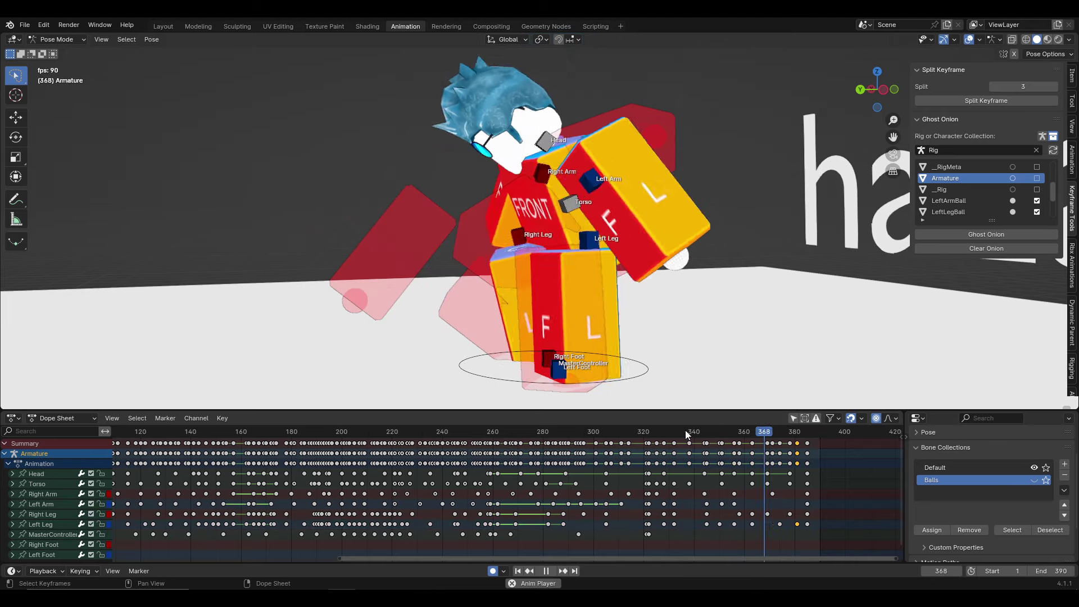
pyautogui.moveTo(660, 405); pyautogui.dragTo(736, 314, button='middle')
pyautogui.click(685, 431)
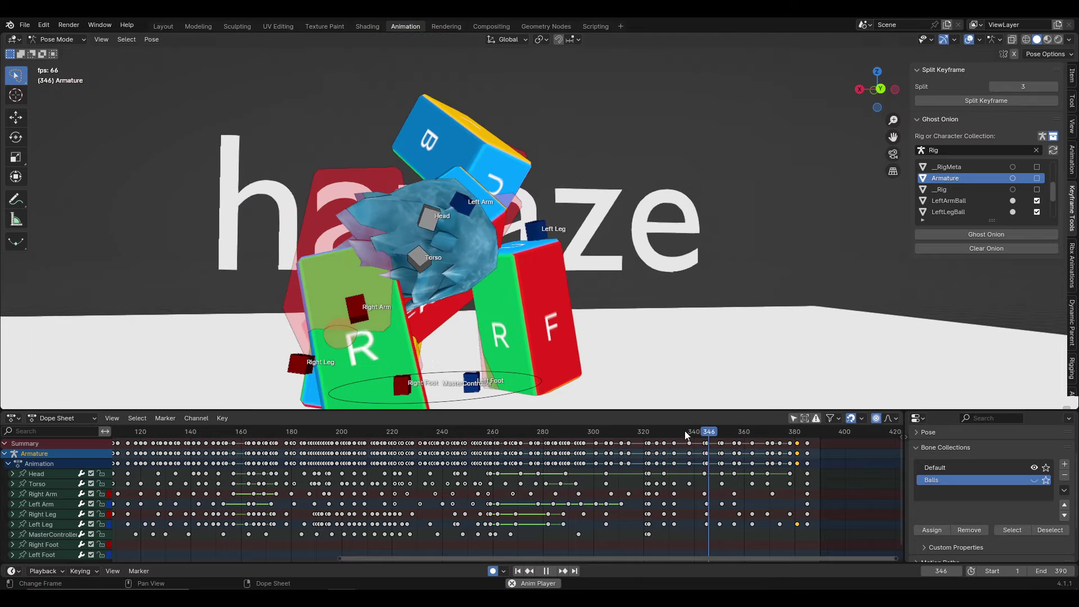
pyautogui.moveTo(685, 394)
pyautogui.mouseDown(button='middle')
pyautogui.moveTo(663, 326)
pyautogui.moveTo(682, 326)
pyautogui.mouseUp(button='middle')
pyautogui.press('space')
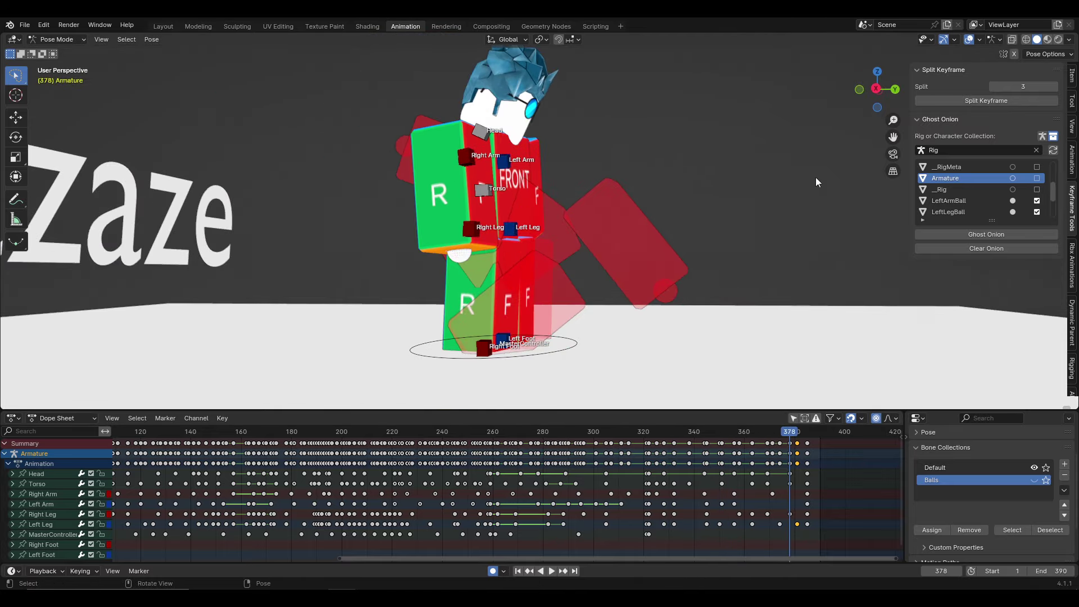
# In Right Orthographic view, move the Right Leg at frame 358
pyautogui.click(874, 89)
pyautogui.click(538, 268)
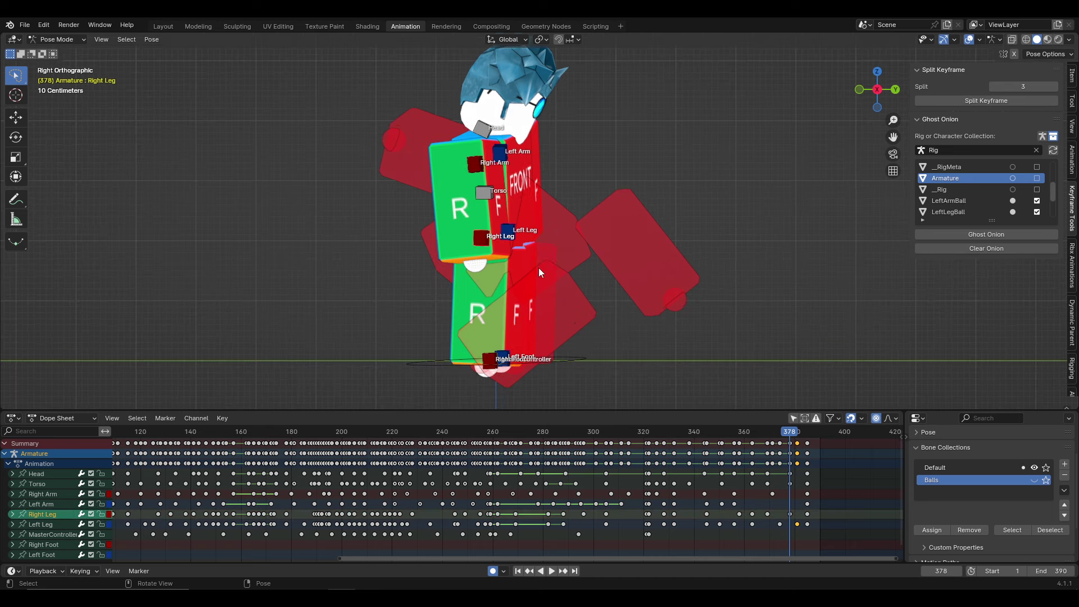
pyautogui.click(679, 427)
pyautogui.press('space')
pyautogui.moveTo(679, 428)
pyautogui.mouseDown()
pyautogui.moveTo(753, 426)
pyautogui.moveTo(738, 424)
pyautogui.mouseUp()
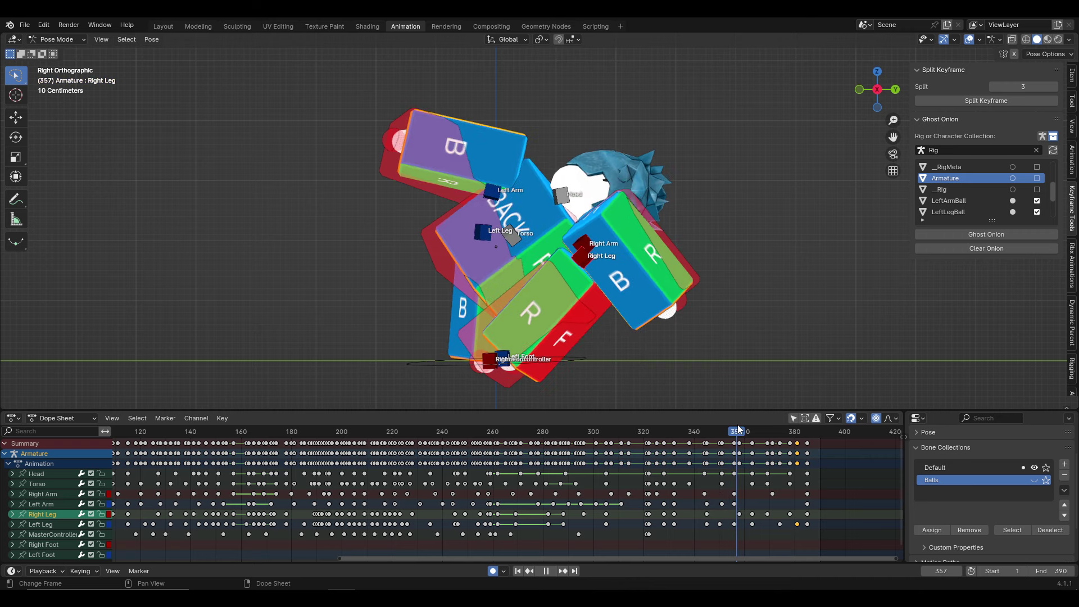
pyautogui.press('space')
pyautogui.press('g')
# Clear the onion-skin ghosts and reposition the Right Leg at frames 363 and 369
pyautogui.moveTo(699, 429); pyautogui.dragTo(752, 430)
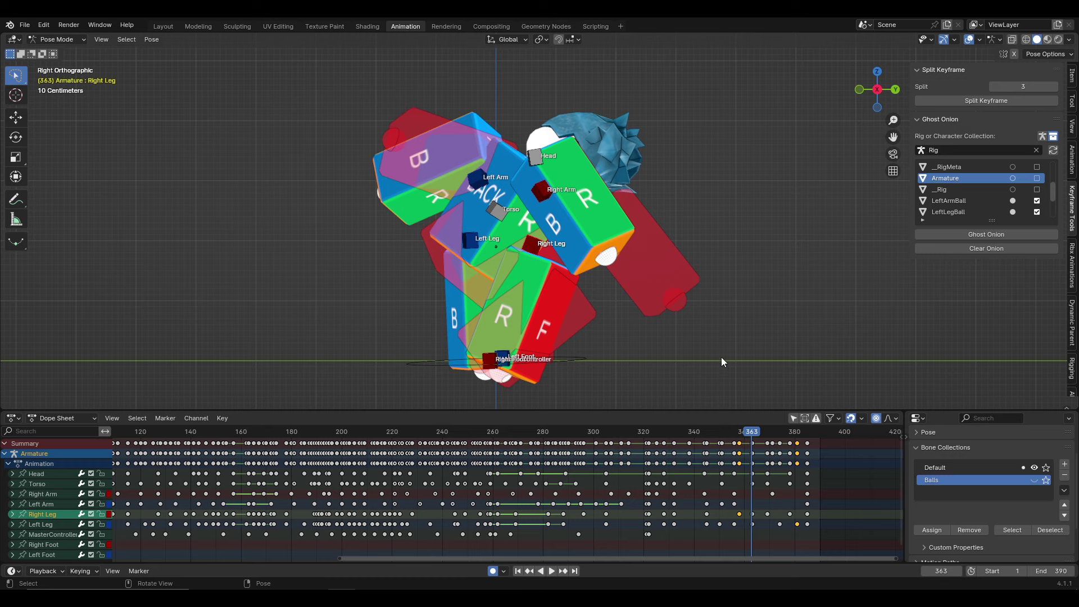
pyautogui.click(740, 431)
pyautogui.click(987, 234)
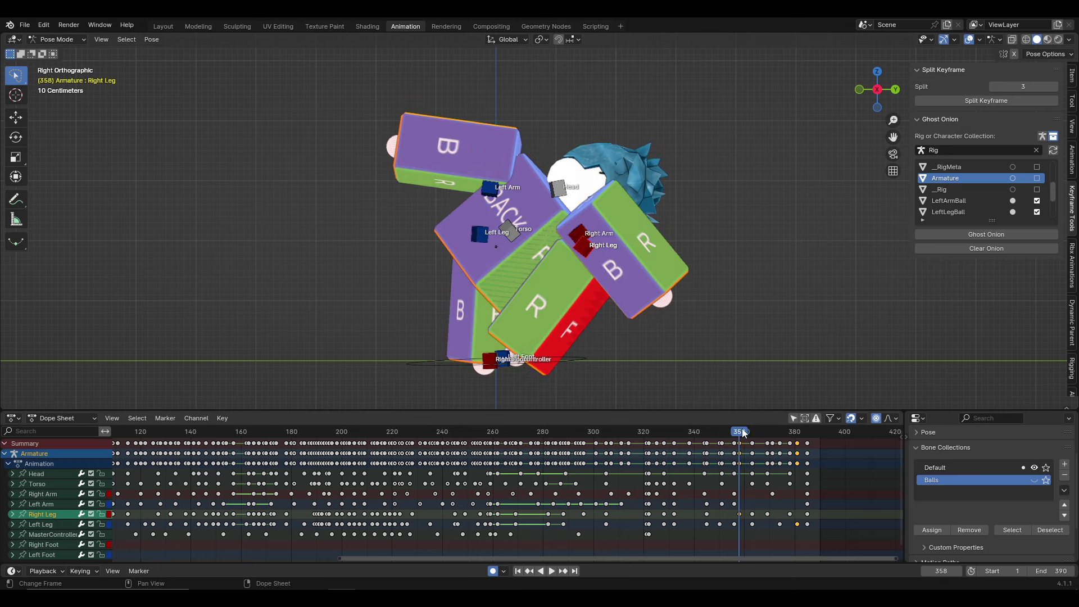
pyautogui.moveTo(742, 431); pyautogui.dragTo(765, 433)
pyautogui.press('space')
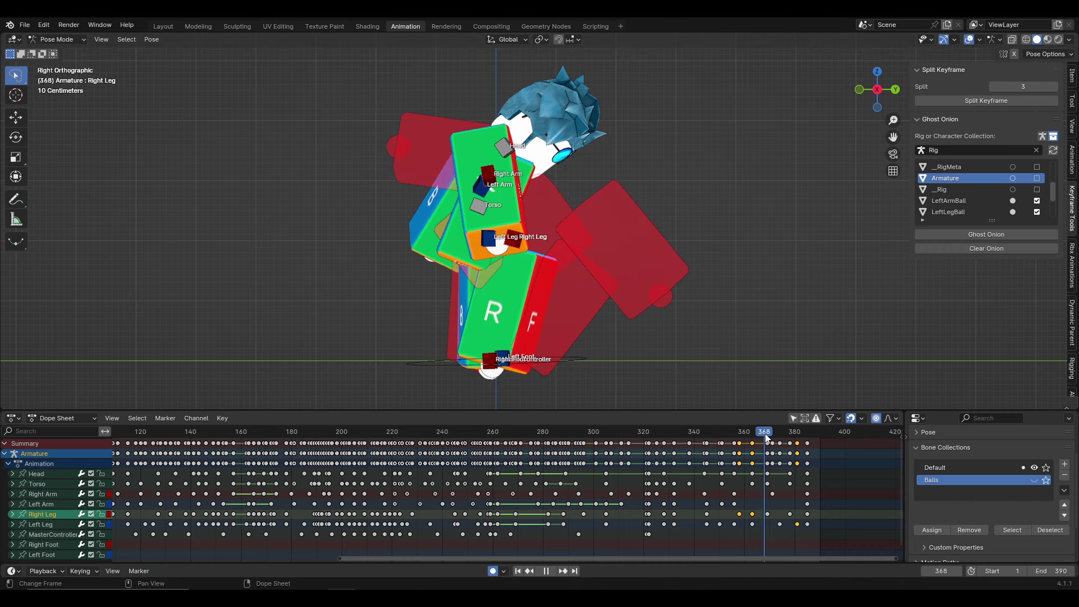
pyautogui.press('Escape')
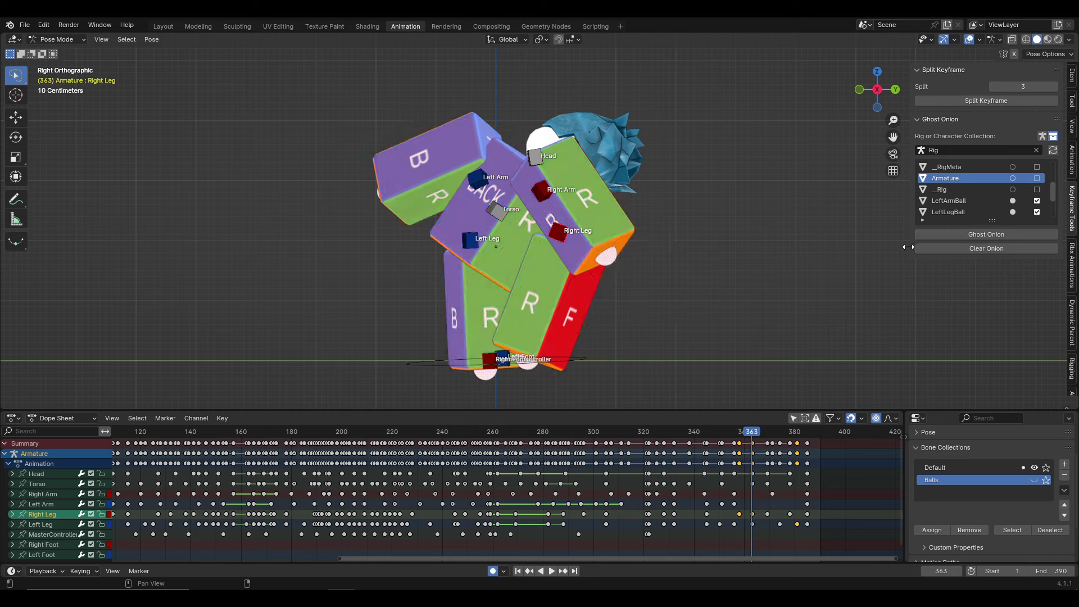
pyautogui.press('space')
pyautogui.press('g')
pyautogui.click(699, 319)
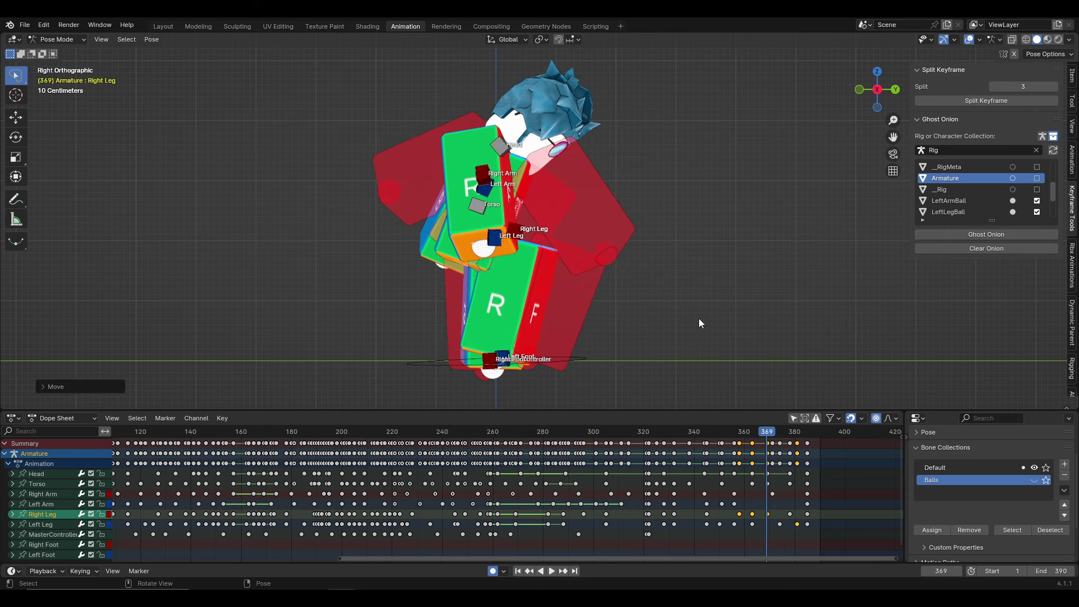
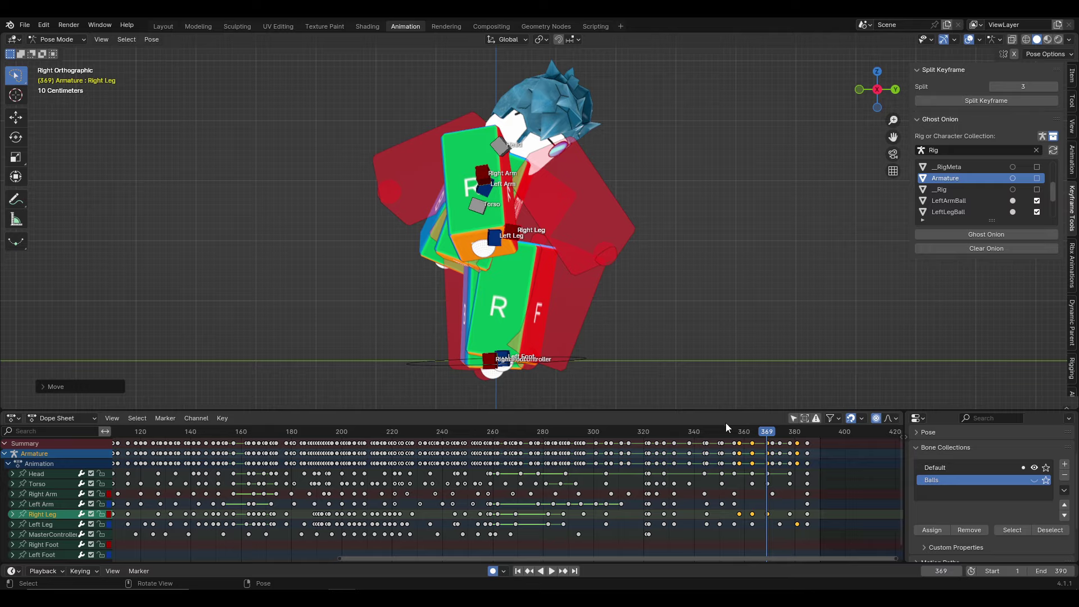
# Play through the clip's ending from around frame 349 and stop at frame 378
pyautogui.press('space')
pyautogui.moveTo(687, 331); pyautogui.dragTo(584, 336, button='middle')
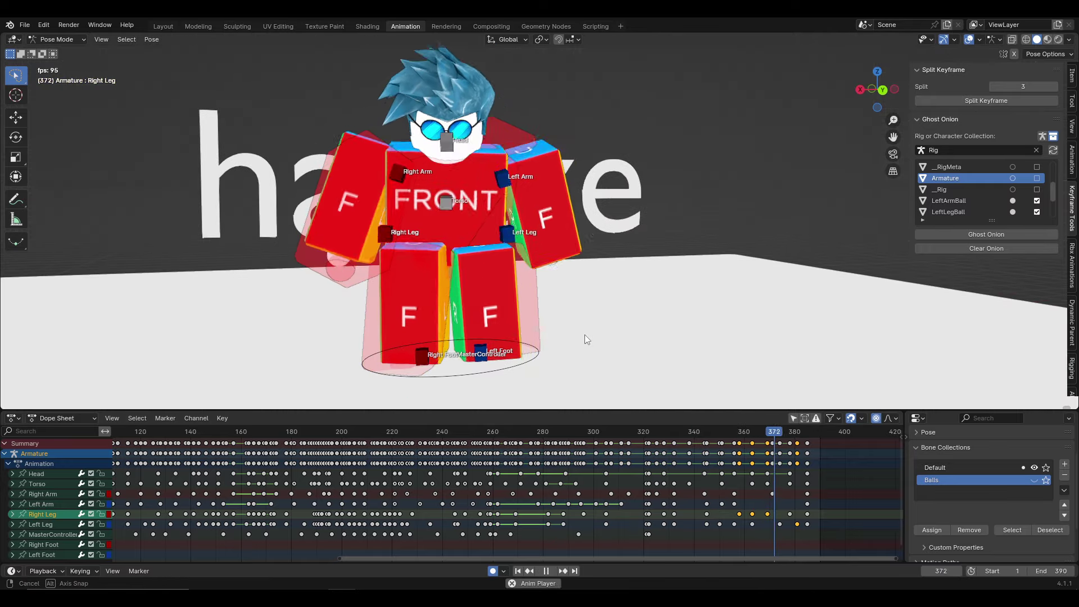
pyautogui.moveTo(676, 430); pyautogui.dragTo(768, 430)
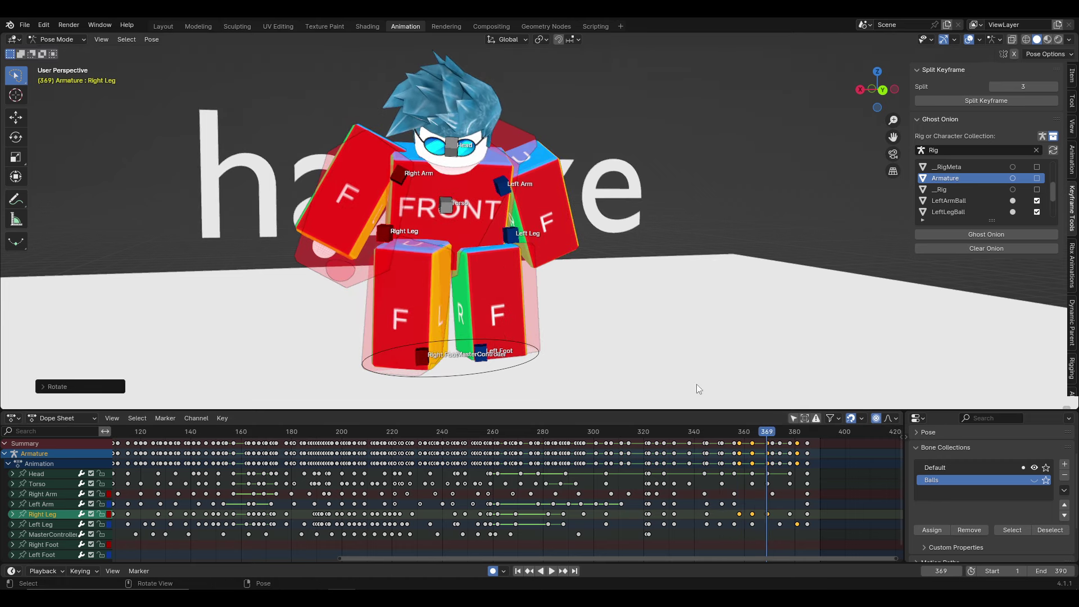
pyautogui.press('space')
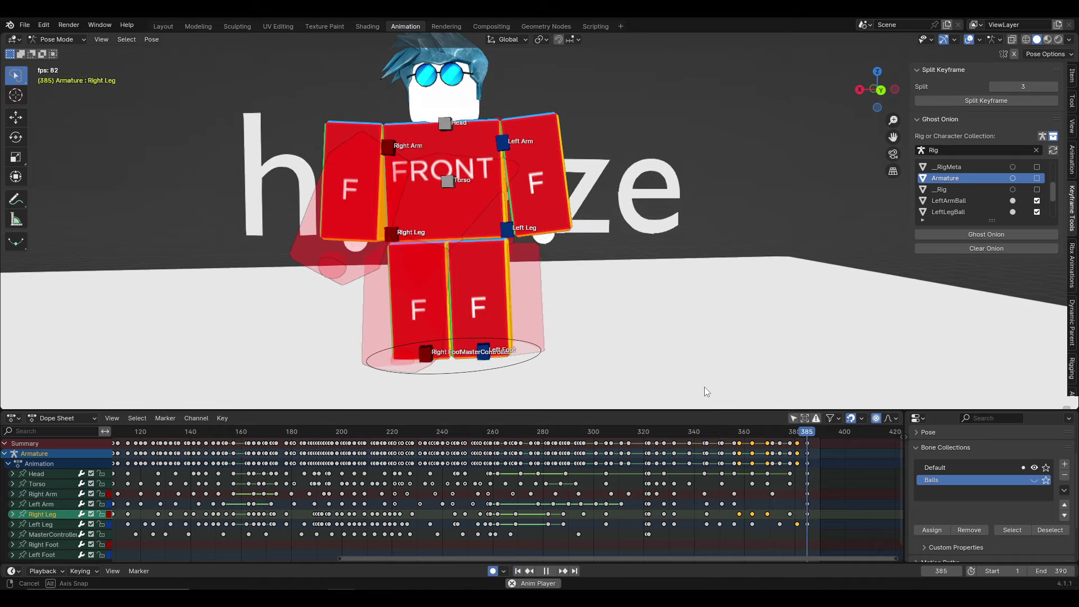
pyautogui.click(790, 432)
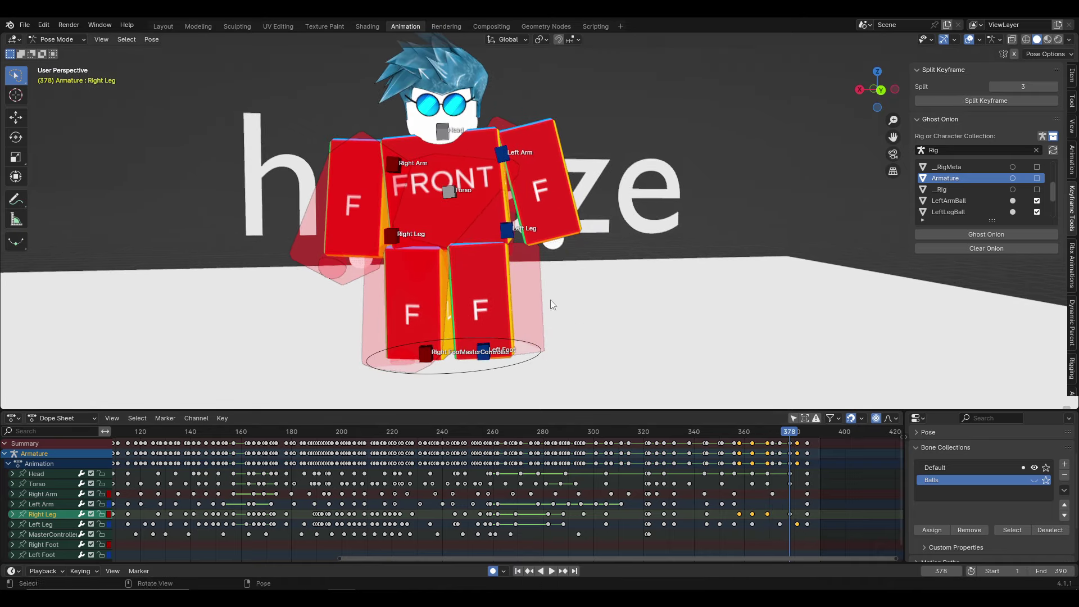
pyautogui.moveTo(551, 299); pyautogui.dragTo(700, 288, button='middle')
# Try a Right Leg move at frame 378, clear the onion ghosts and view the rig from each side
pyautogui.press('g')
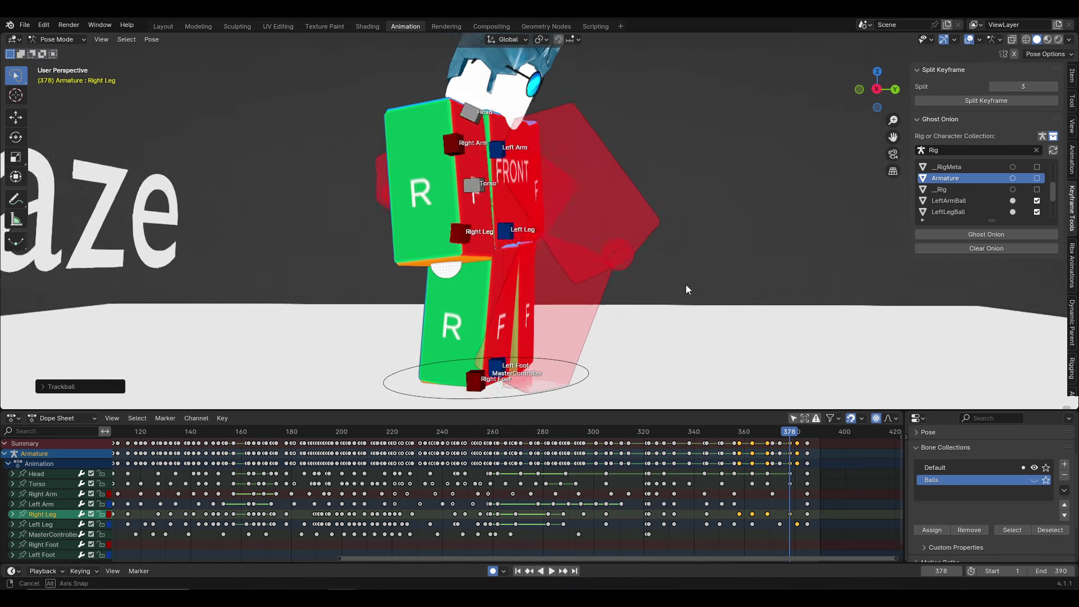
pyautogui.press('space')
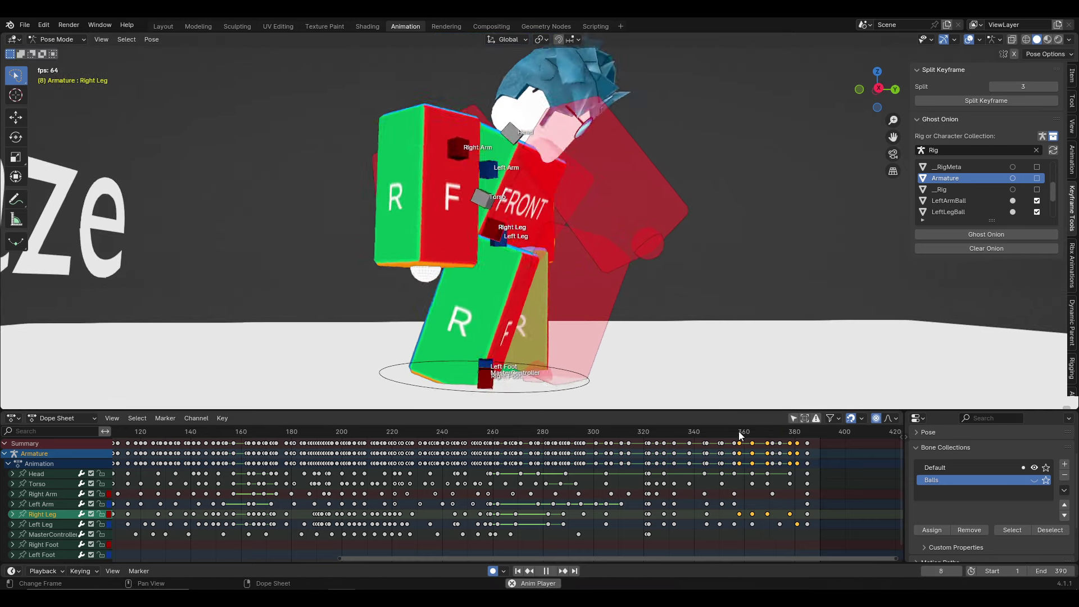
pyautogui.press('Escape')
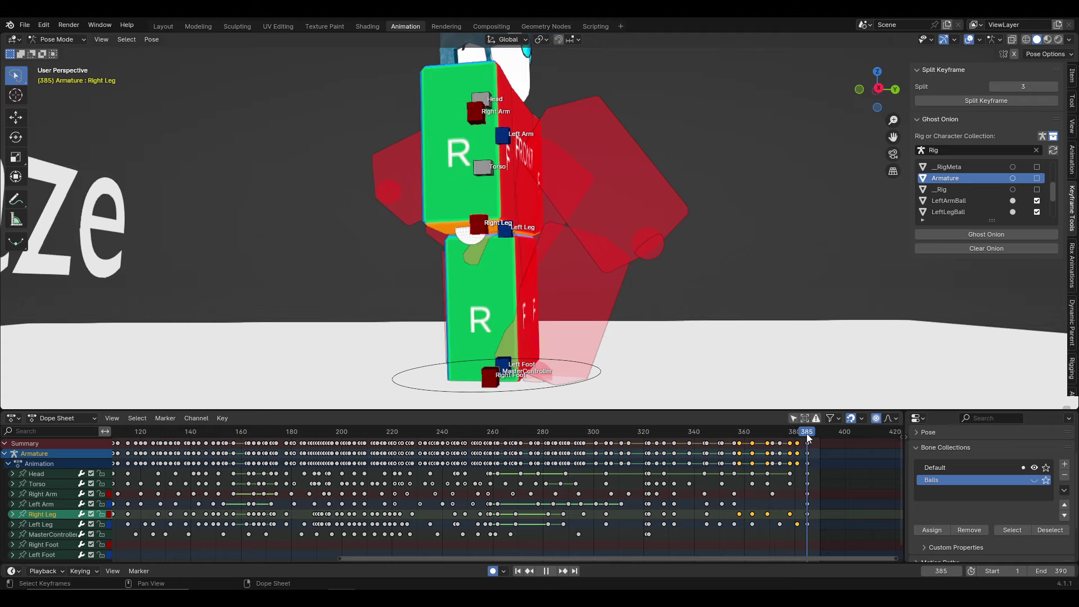
pyautogui.click(956, 248)
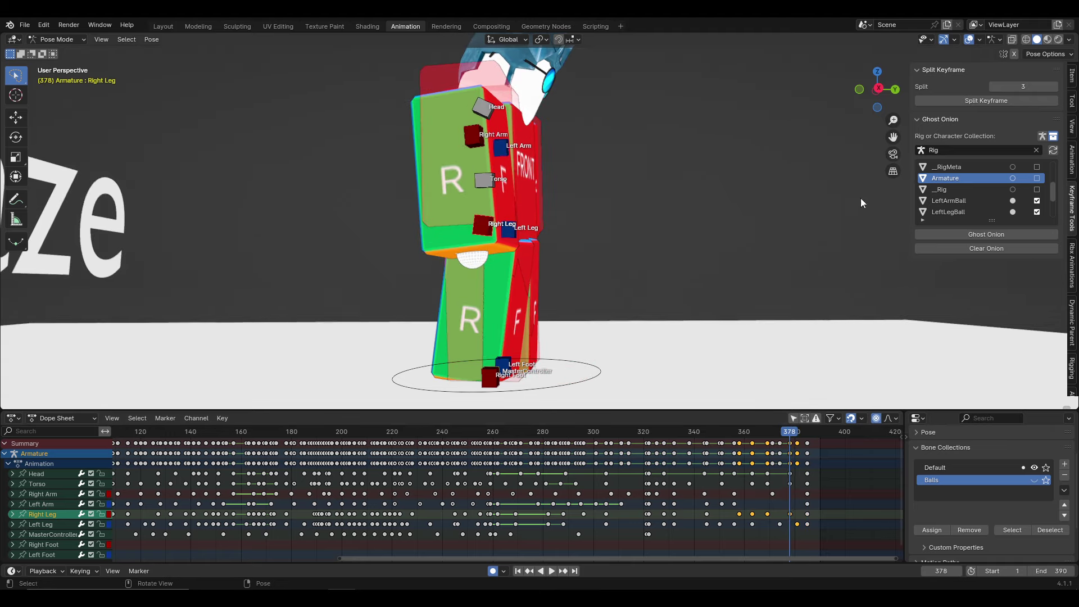
pyautogui.press('ctrl+KP_3')
pyautogui.click(859, 92)
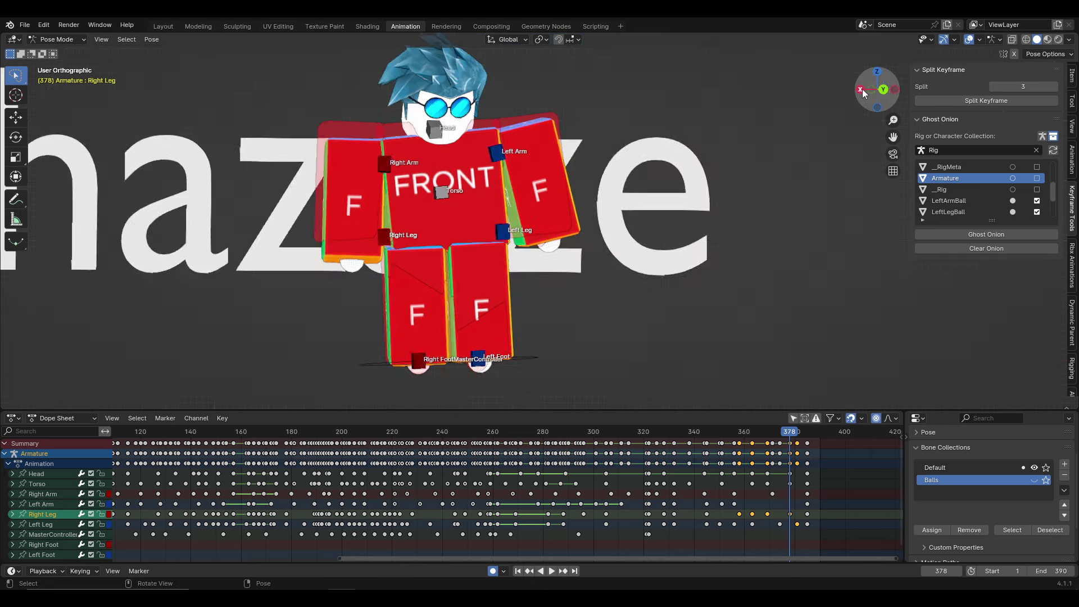
# Shift the Right Leg to a new position and replay frames 333–341 to check it
pyautogui.press('g')
pyautogui.click(717, 181)
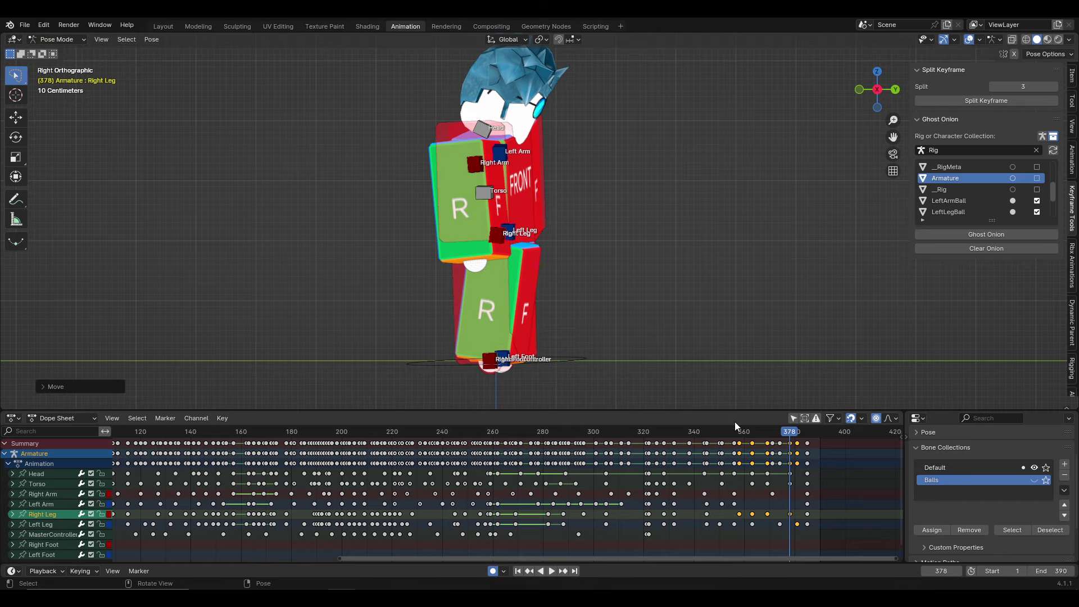
pyautogui.press('space')
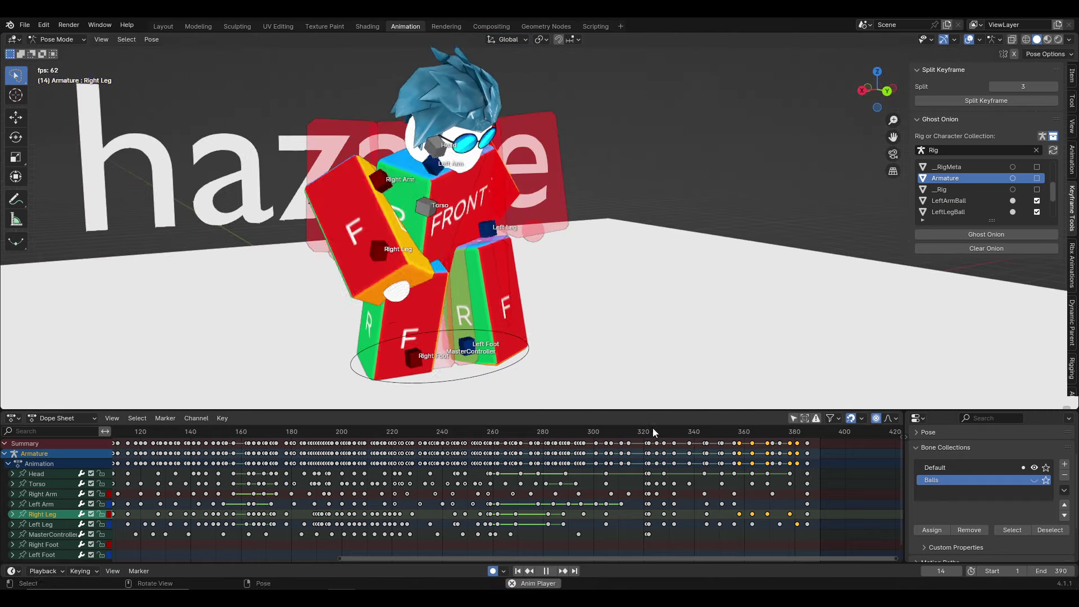
pyautogui.click(666, 436)
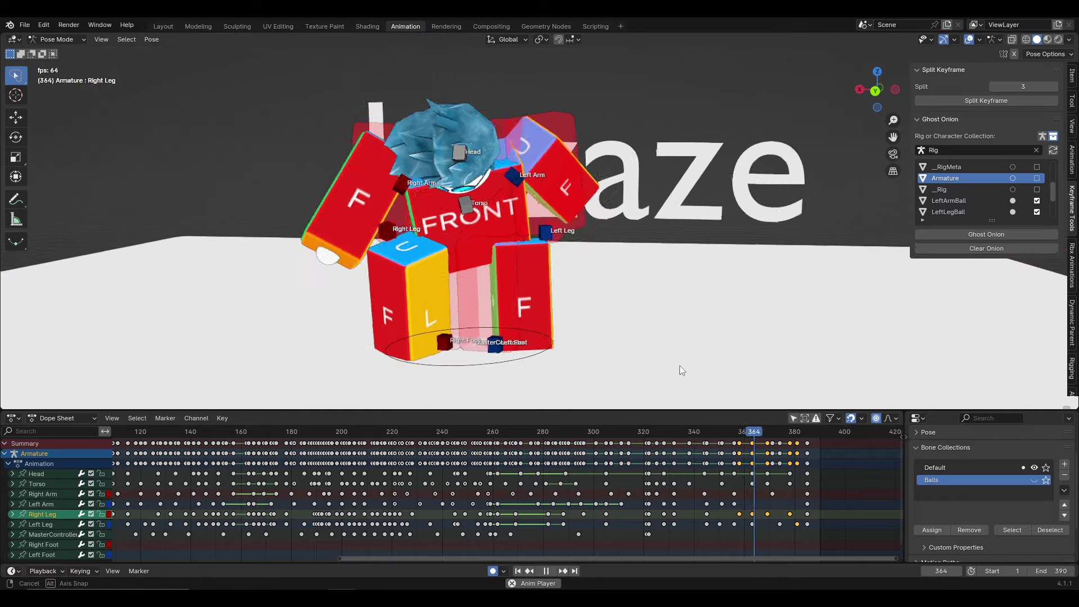
pyautogui.moveTo(673, 360)
pyautogui.mouseDown(button='middle')
pyautogui.moveTo(599, 312)
pyautogui.moveTo(659, 421)
pyautogui.mouseUp(button='middle')
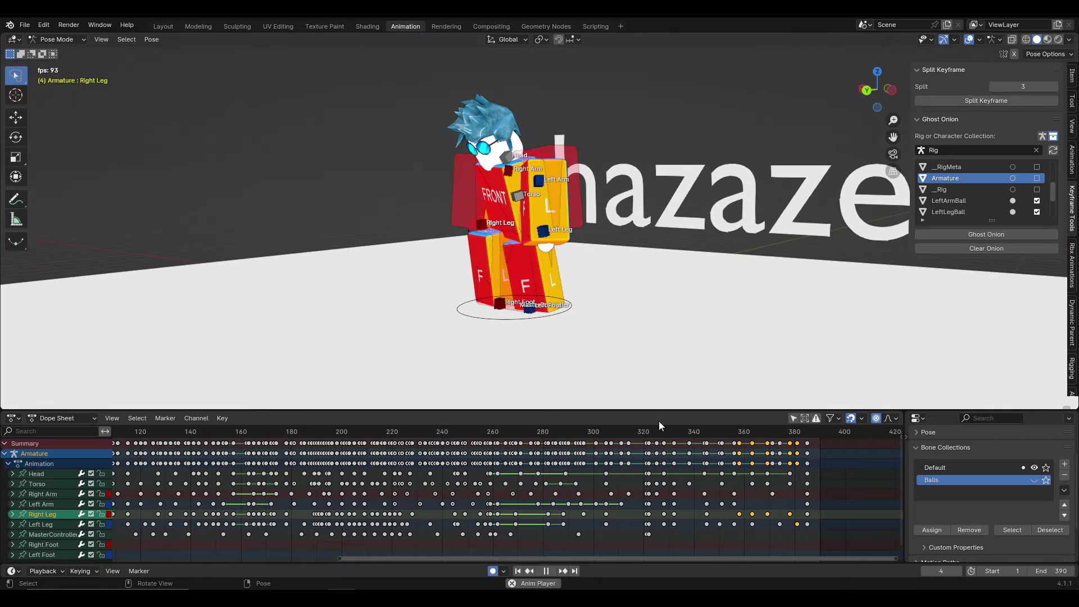
pyautogui.click(666, 430)
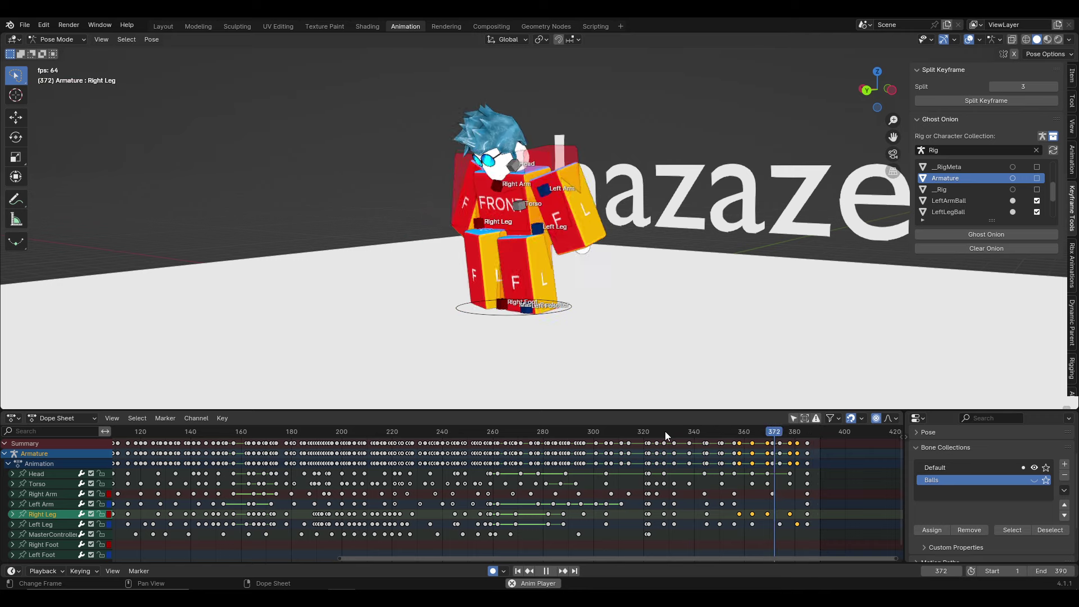
pyautogui.press('space')
pyautogui.click(558, 223)
# Rotate the Left Leg around the Z axis at frame 363
pyautogui.press('space')
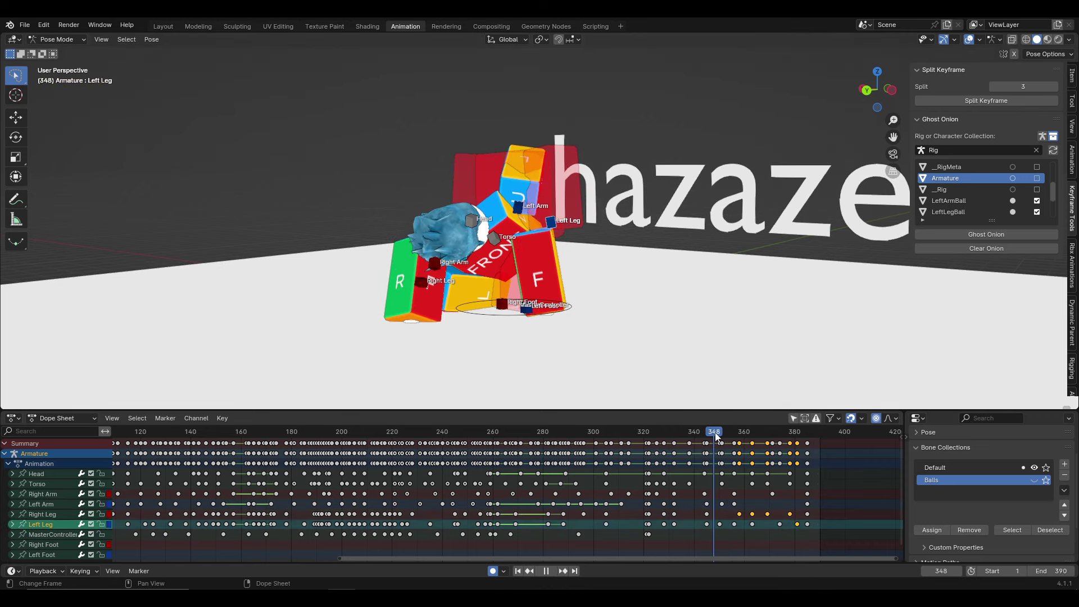
pyautogui.press('space')
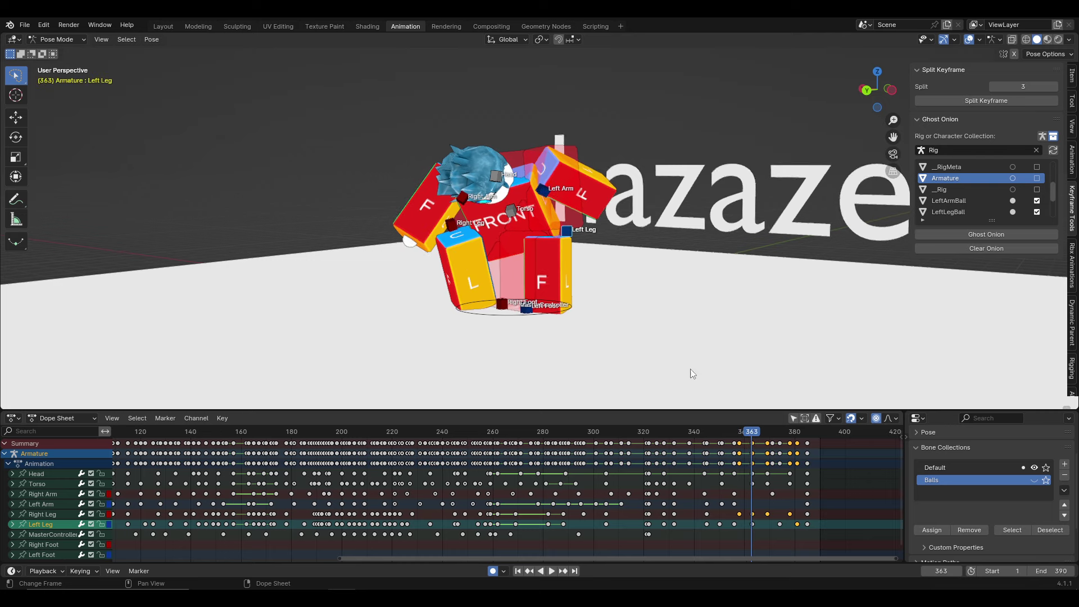
pyautogui.moveTo(692, 373); pyautogui.dragTo(665, 309, button='middle')
pyautogui.press('r')
pyautogui.press('z')
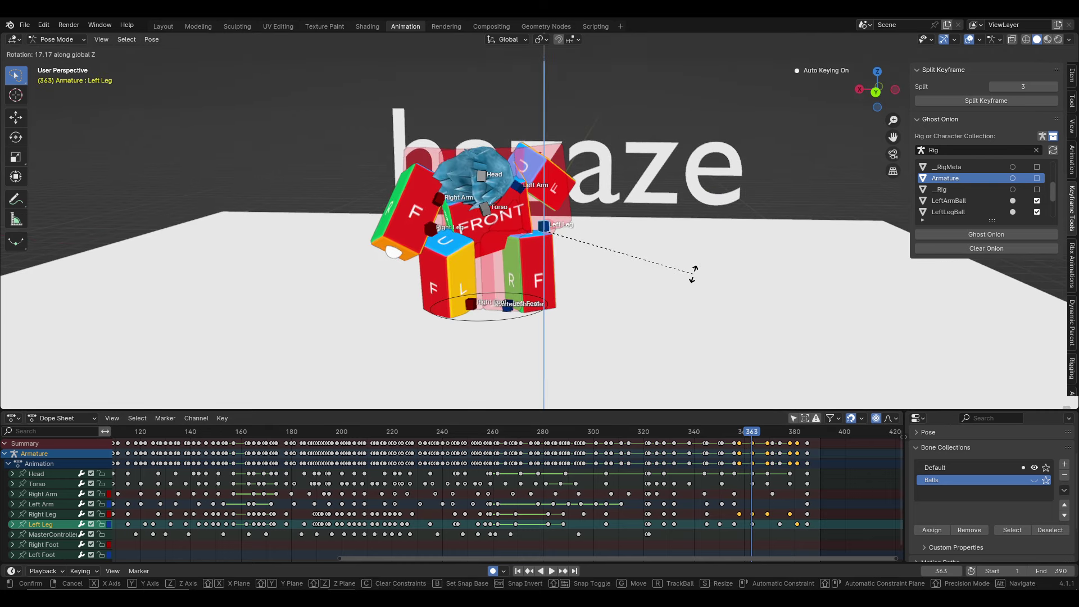
pyautogui.click(692, 273)
# Replay from frame 344, then shift the Left Leg slightly at frame 363 and refresh the onion ghosts
pyautogui.click(704, 428)
pyautogui.press('space')
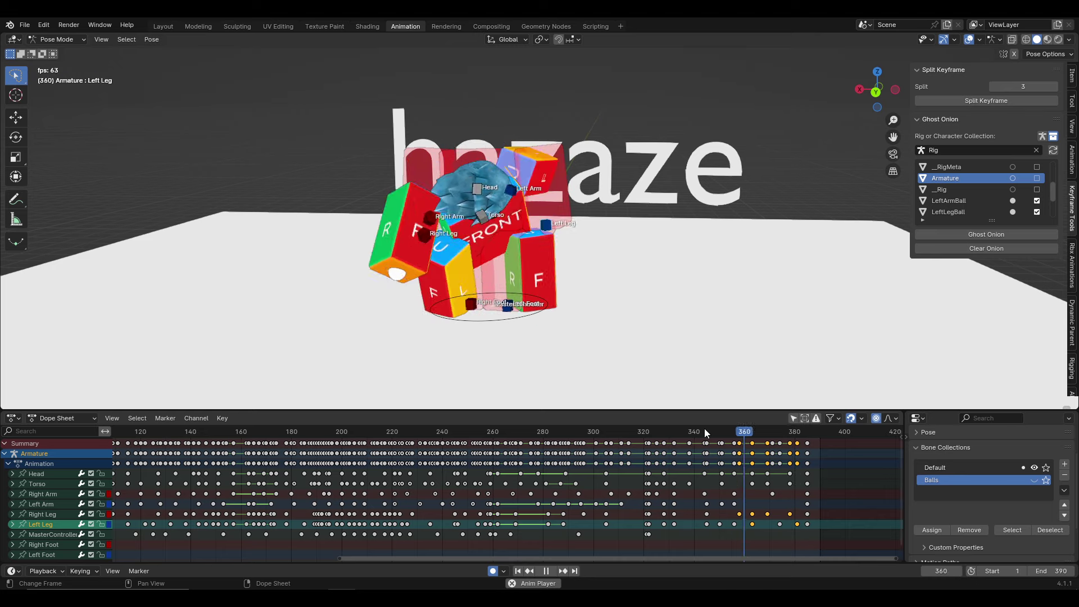
pyautogui.moveTo(763, 429); pyautogui.dragTo(753, 424)
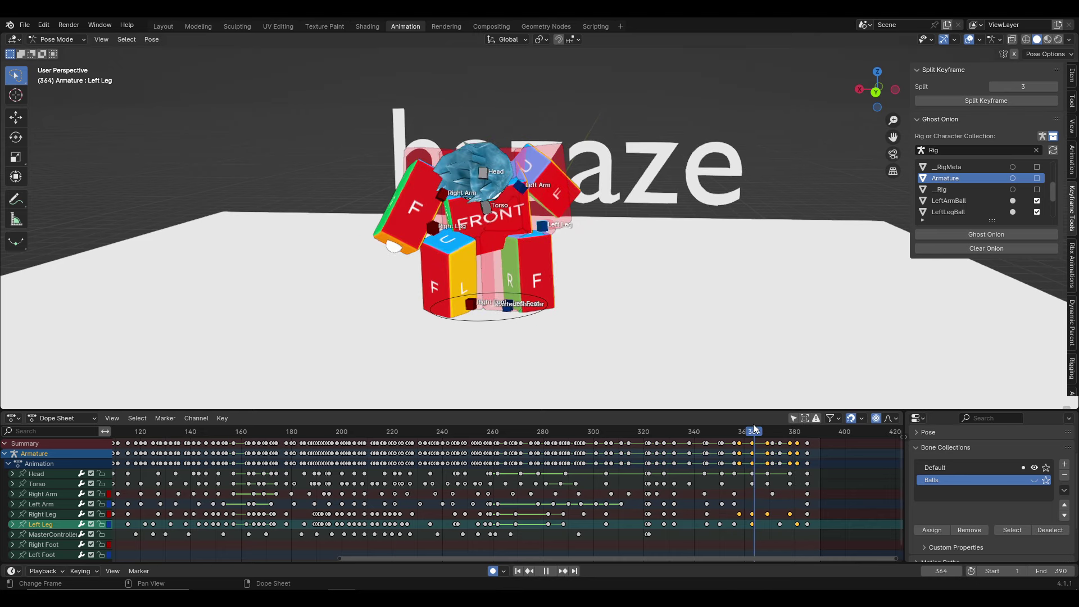
pyautogui.press('Left')
pyautogui.press('g')
pyautogui.click(644, 242)
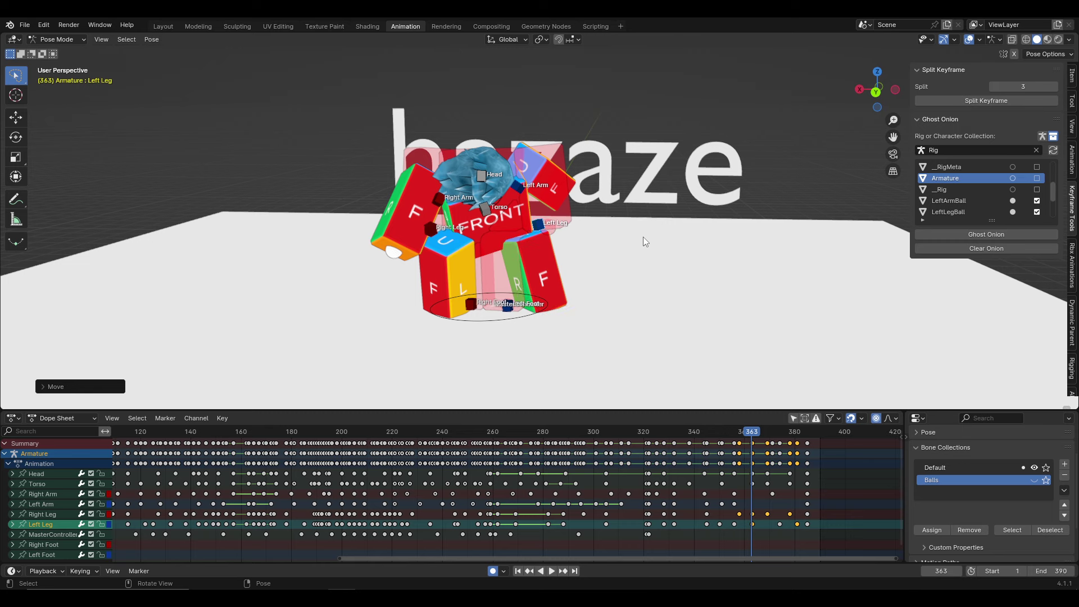
pyautogui.click(987, 234)
# Rotate the Left Leg again at frame 370 and replay the ending to review it
pyautogui.click(768, 432)
pyautogui.press('space')
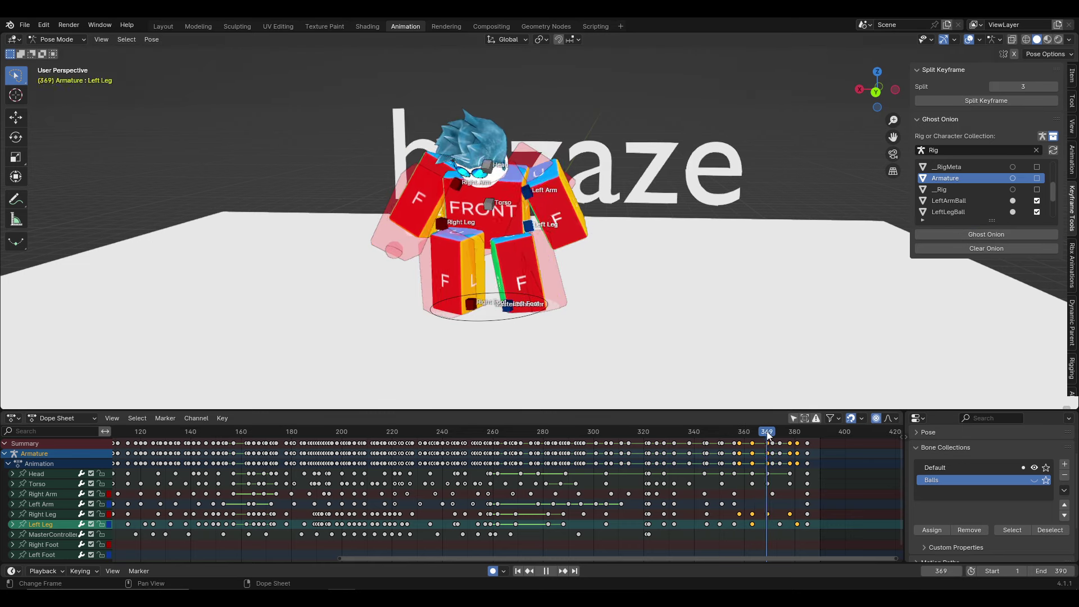
pyautogui.moveTo(778, 433)
pyautogui.mouseDown()
pyautogui.moveTo(754, 437)
pyautogui.moveTo(770, 437)
pyautogui.mouseUp()
pyautogui.press('r')
pyautogui.press('r')
pyautogui.click(725, 293)
pyautogui.press('r')
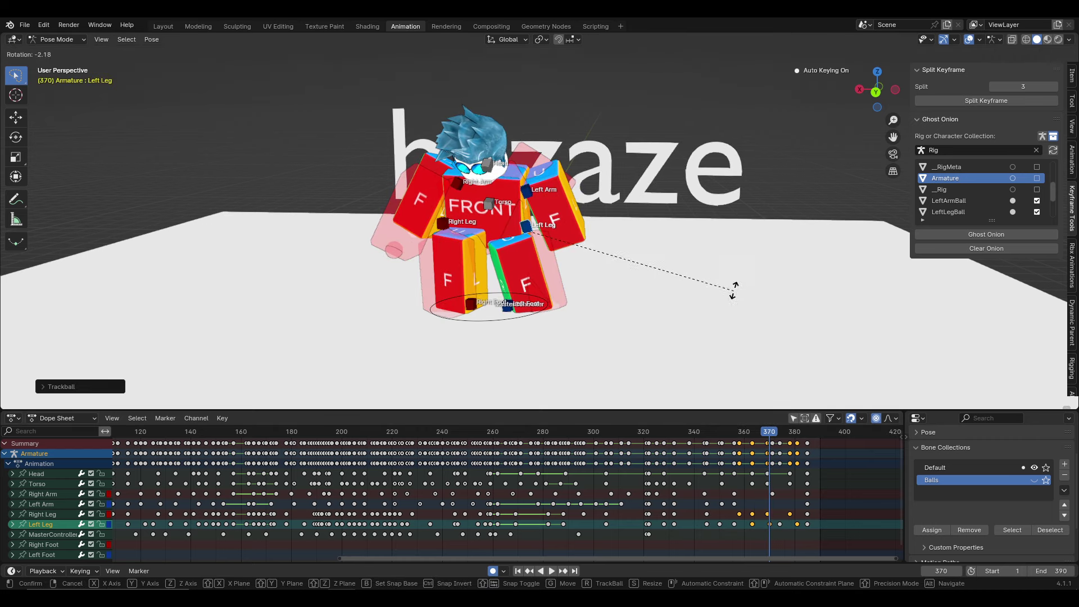
pyautogui.click(735, 286)
pyautogui.press('space')
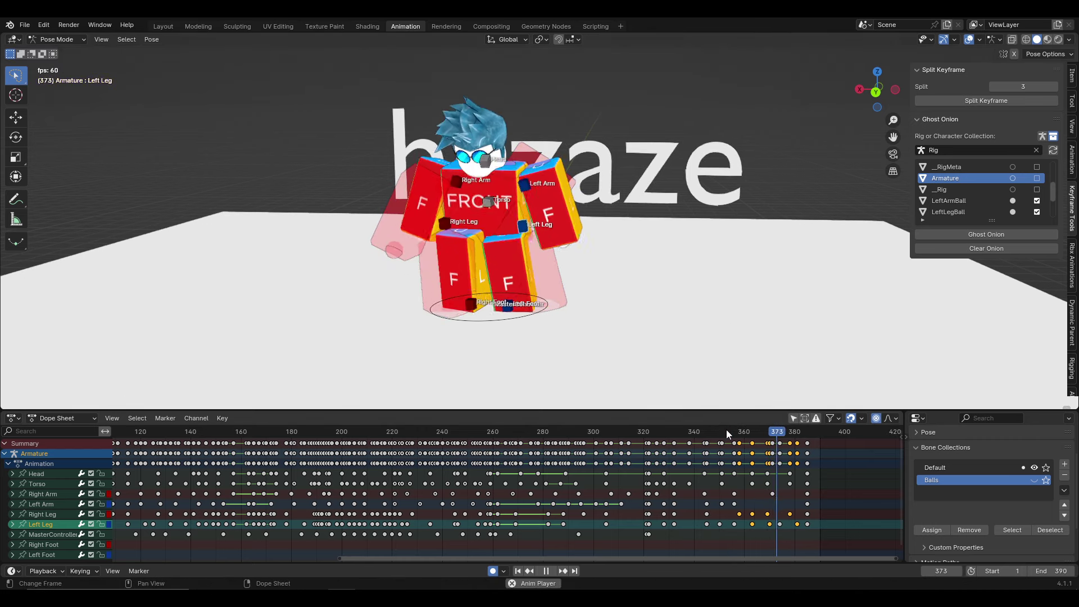
pyautogui.moveTo(608, 337)
pyautogui.mouseDown(button='middle')
pyautogui.moveTo(681, 430)
pyautogui.moveTo(596, 310)
pyautogui.moveTo(639, 430)
pyautogui.mouseUp(button='middle')
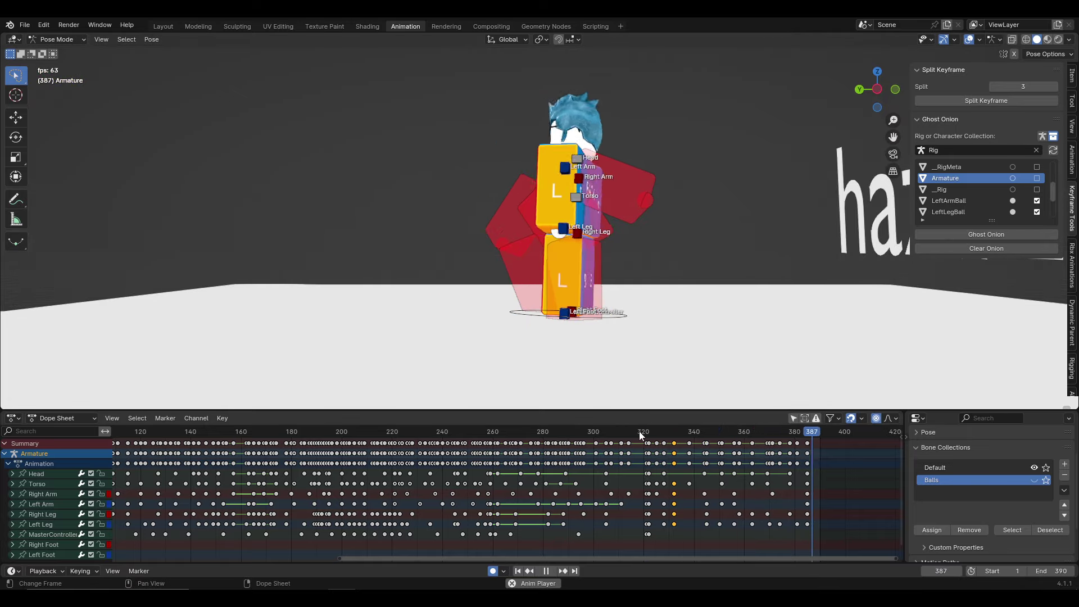
pyautogui.moveTo(625, 315); pyautogui.dragTo(533, 225, button='middle')
# Move the Torso at frame 345, including a vertical shift along Z
pyautogui.press('space')
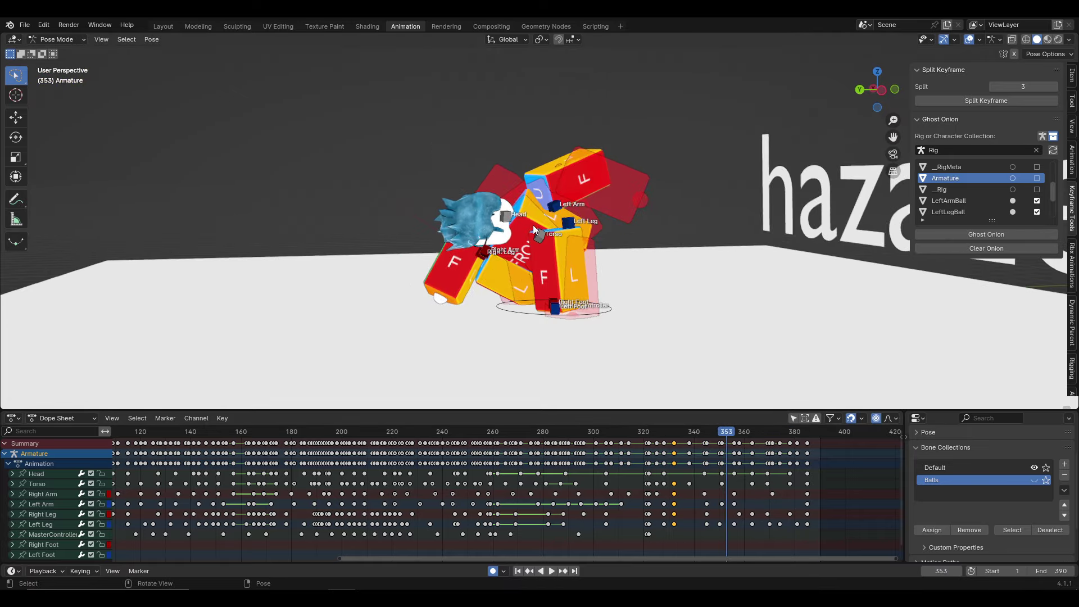
pyautogui.click(533, 225)
pyautogui.click(682, 432)
pyautogui.press('space')
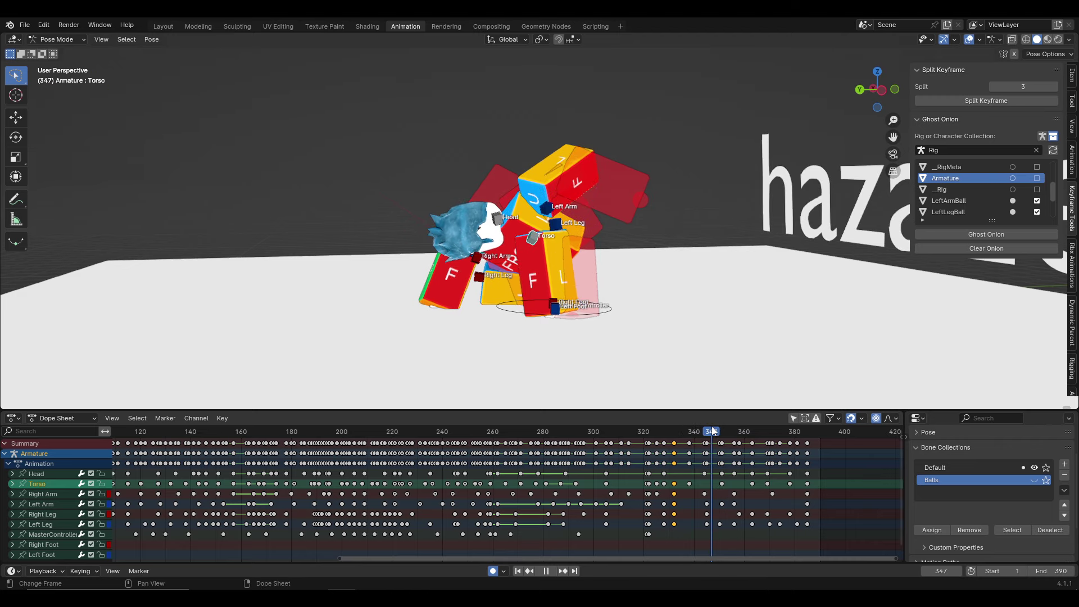
pyautogui.moveTo(712, 432); pyautogui.dragTo(722, 432)
pyautogui.press('g')
pyautogui.click(699, 318)
pyautogui.press('g')
pyautogui.press('z')
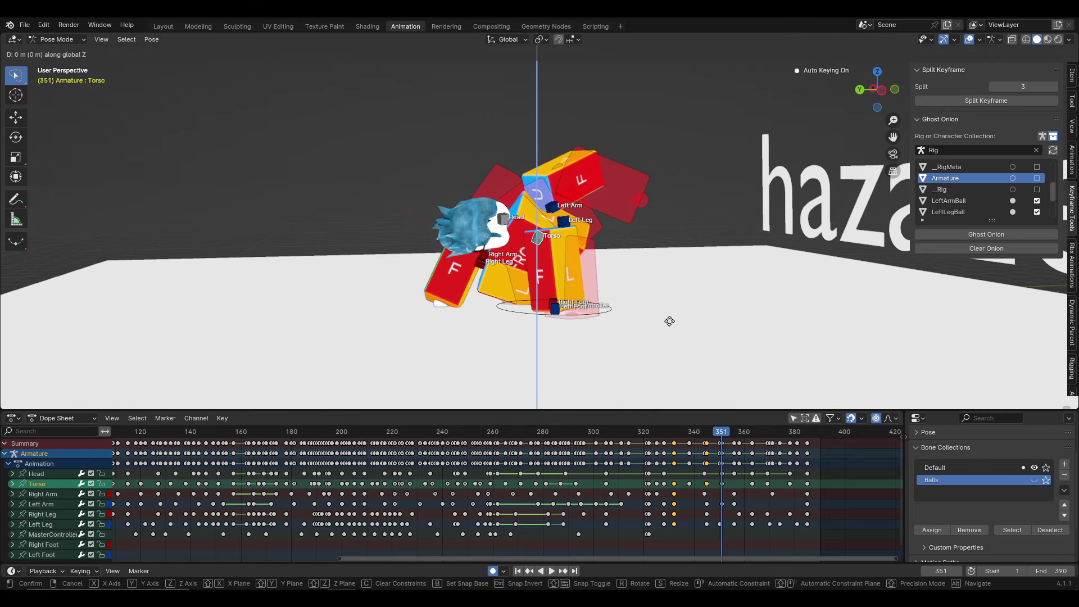
pyautogui.click(669, 321)
# Replay from frame 325 and rotate the Torso near frame 345
pyautogui.click(656, 430)
pyautogui.press('space')
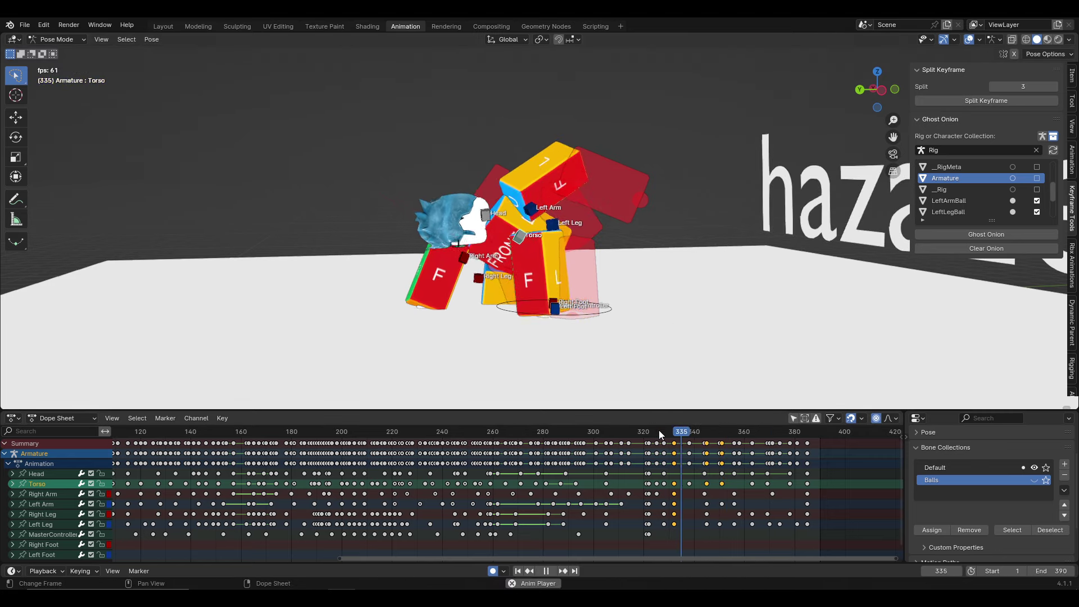
pyautogui.moveTo(695, 431); pyautogui.dragTo(706, 430)
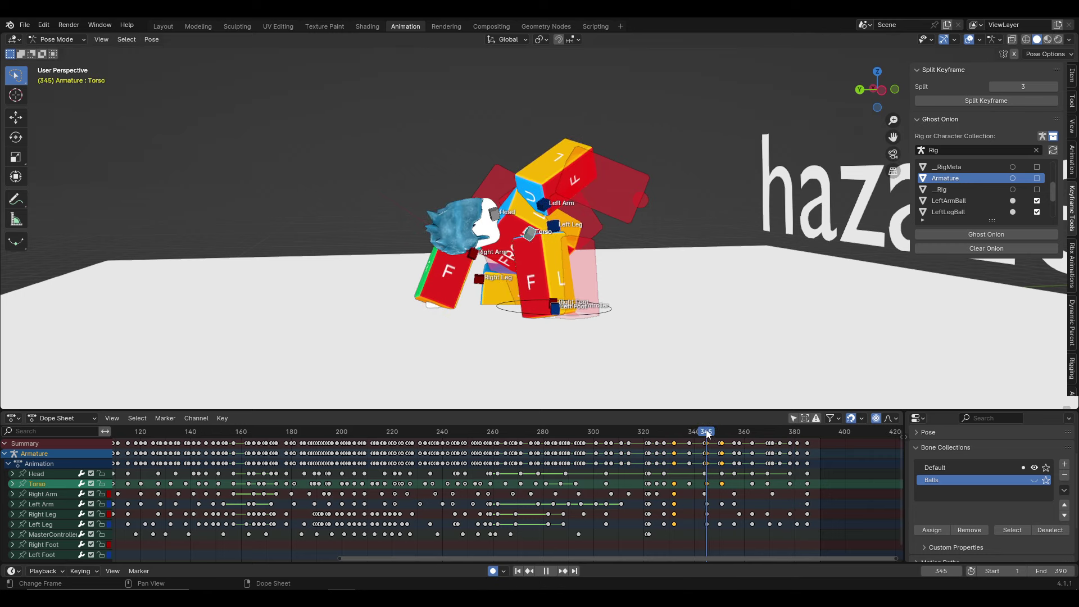
pyautogui.moveTo(663, 289); pyautogui.dragTo(717, 289, button='middle')
pyautogui.press('r')
pyautogui.click(717, 289)
# Play back from frame 336, orbiting to the character's front
pyautogui.click(673, 430)
pyautogui.press('space')
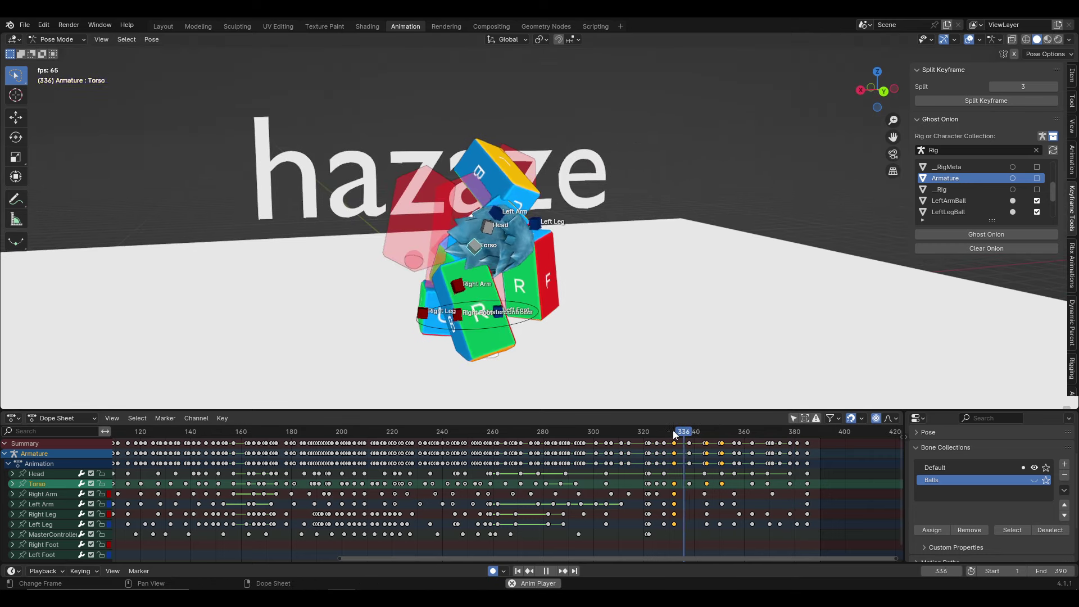
pyautogui.moveTo(697, 338); pyautogui.dragTo(738, 333, button='middle')
pyautogui.press('space')
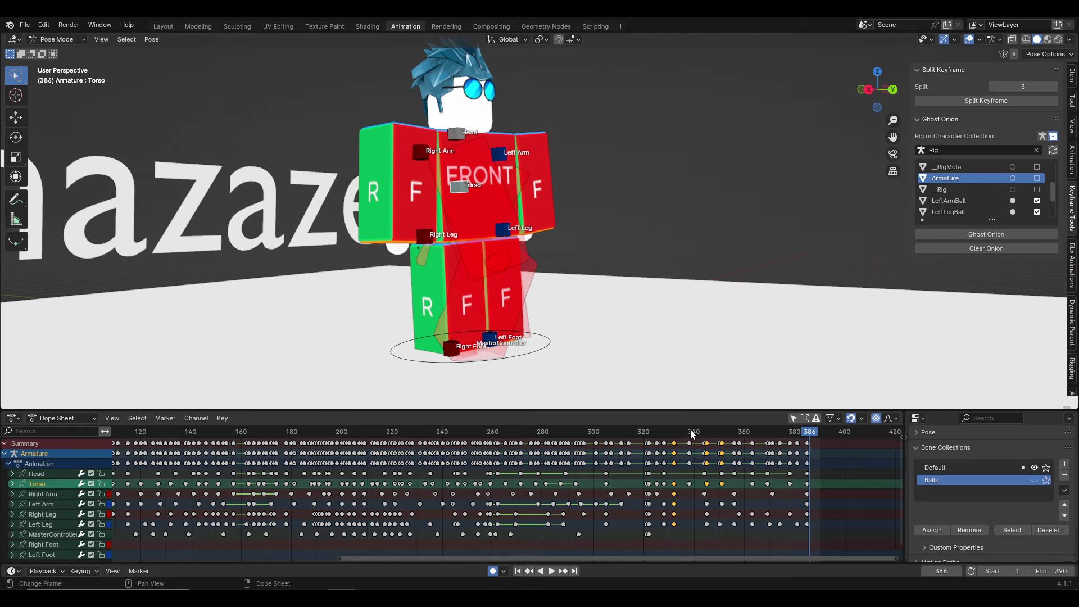
pyautogui.click(691, 429)
pyautogui.press('space')
pyautogui.moveTo(675, 394); pyautogui.dragTo(575, 382, button='middle')
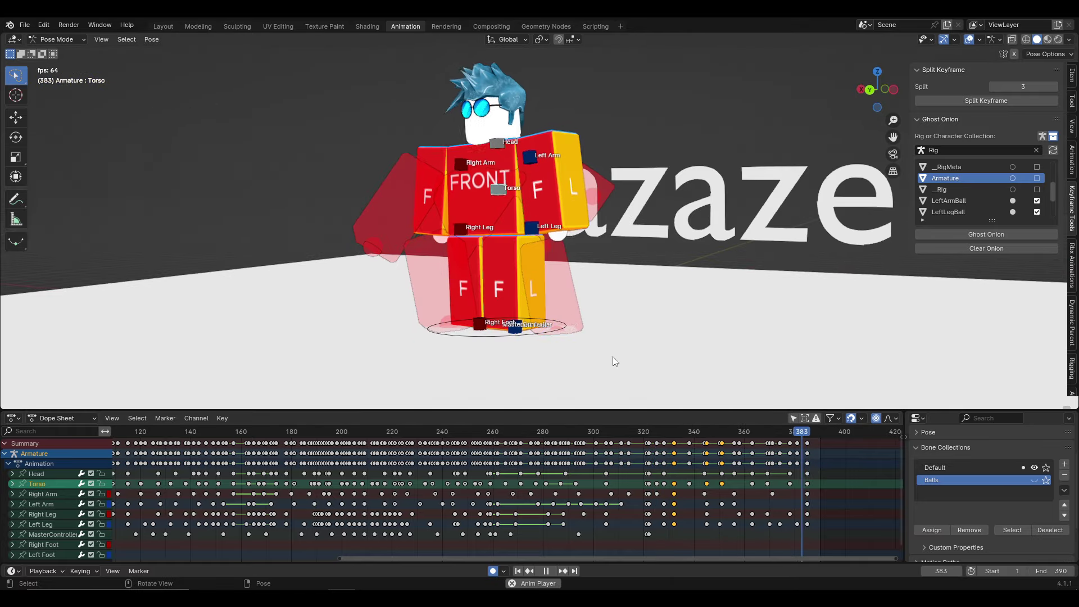
# Replay frames 316–345 while viewing the character's other side
pyautogui.click(648, 434)
pyautogui.moveTo(649, 360); pyautogui.dragTo(521, 337, button='middle')
pyautogui.click(629, 433)
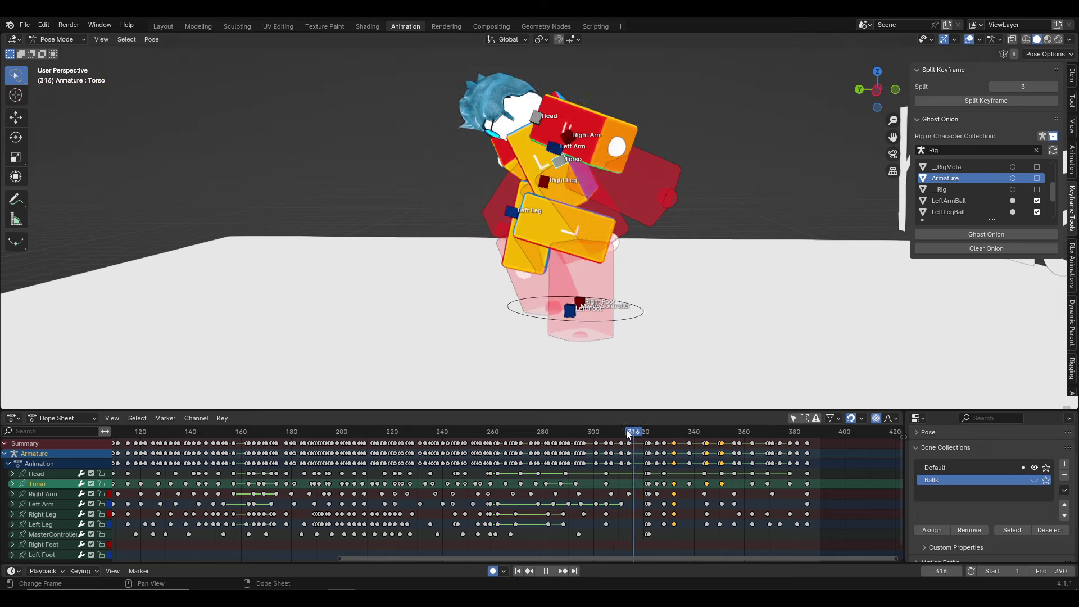
pyautogui.press('space')
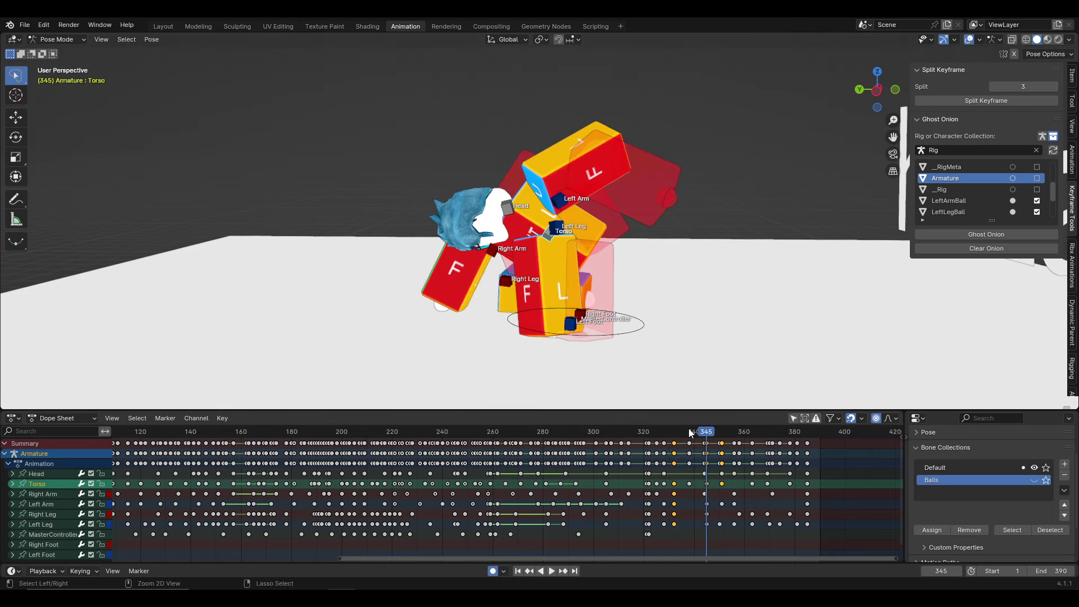
pyautogui.click(618, 431)
pyautogui.press('space')
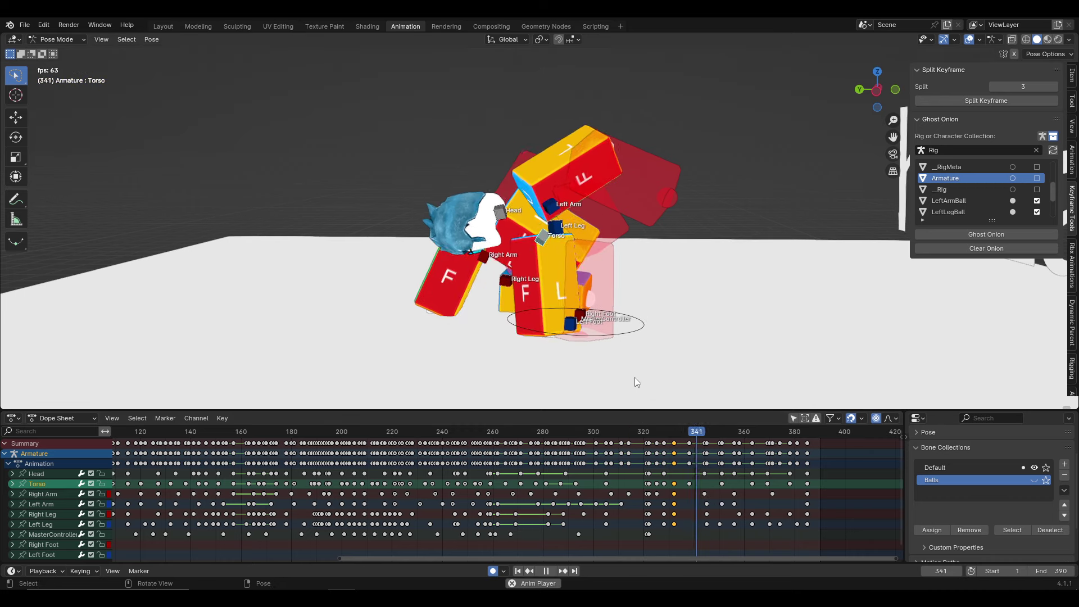
pyautogui.click(680, 433)
pyautogui.press('space')
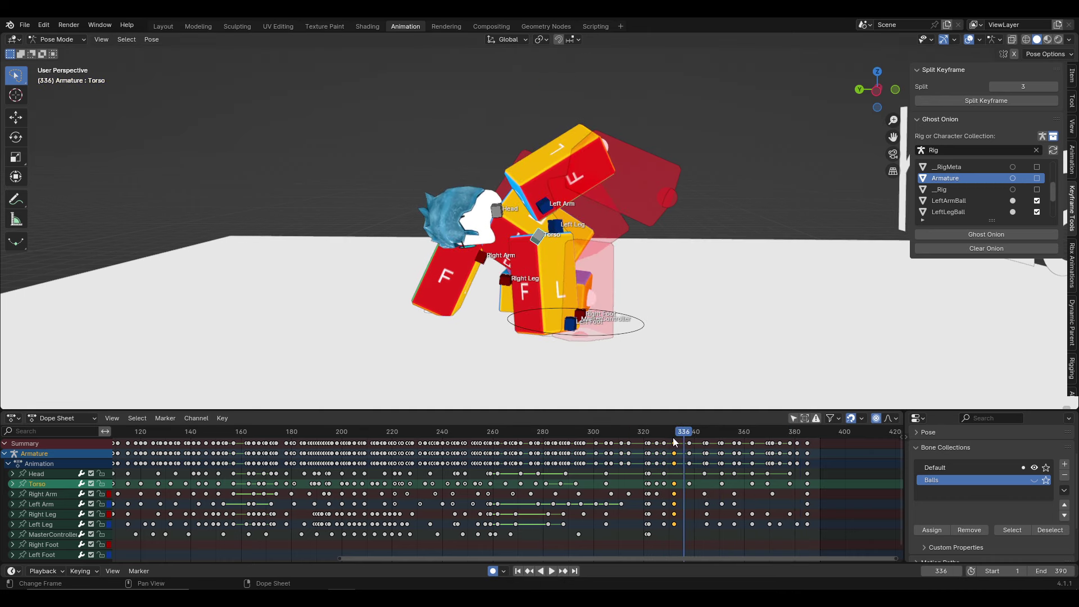
# Switch to Front view, regenerate the onion ghosts and replay from frame 315 at new angles
pyautogui.click(895, 90)
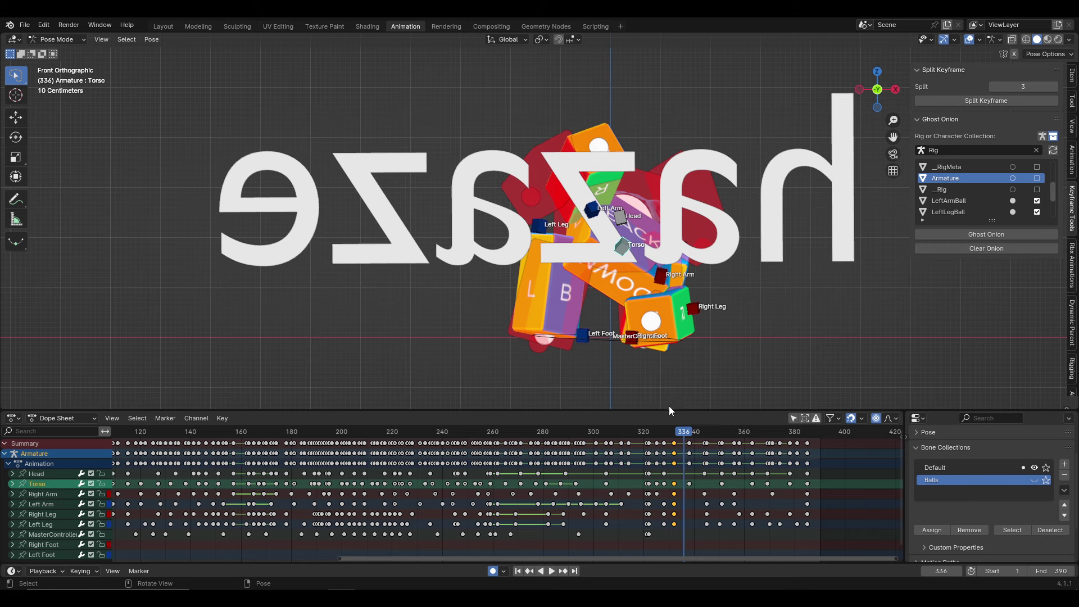
pyautogui.click(952, 235)
pyautogui.click(632, 436)
pyautogui.press('space')
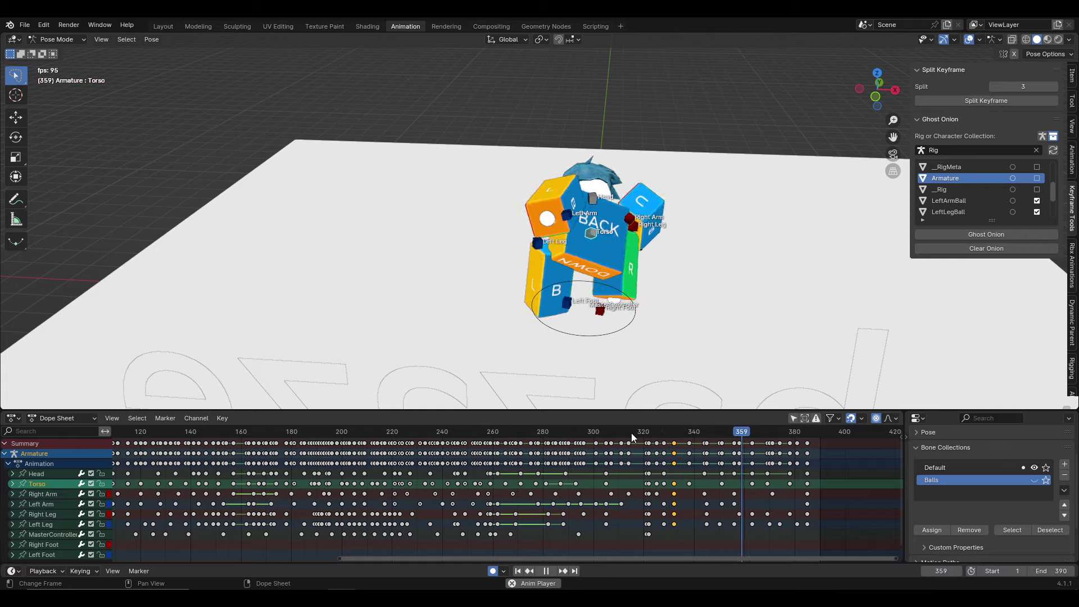
pyautogui.moveTo(497, 318)
pyautogui.mouseDown(button='middle')
pyautogui.moveTo(454, 306)
pyautogui.moveTo(524, 312)
pyautogui.moveTo(629, 424)
pyautogui.moveTo(670, 329)
pyautogui.mouseUp(button='middle')
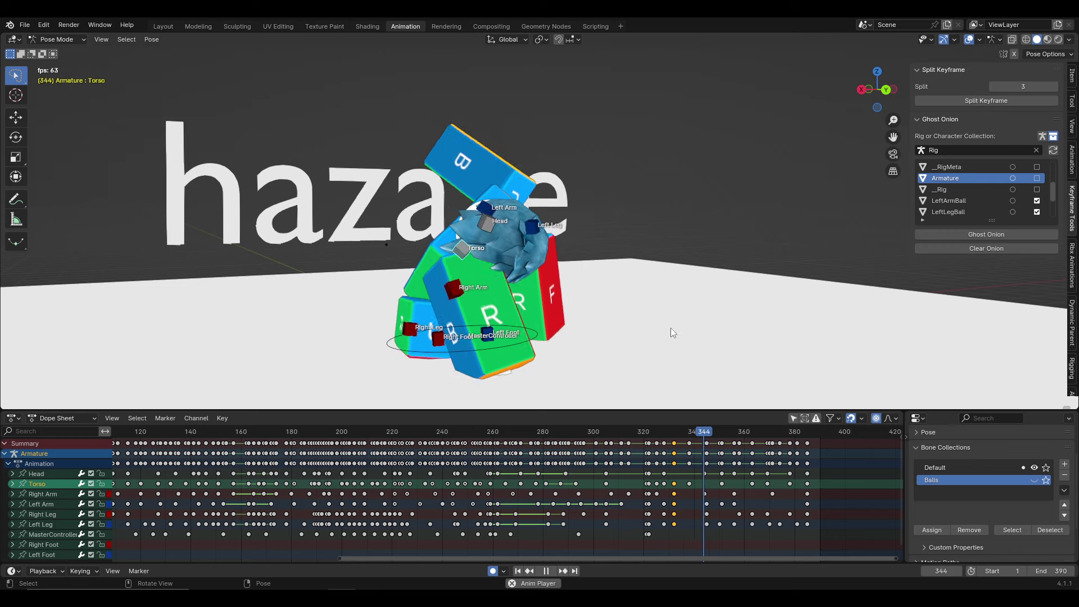
pyautogui.moveTo(635, 433); pyautogui.dragTo(706, 306, button='middle')
pyautogui.press('space')
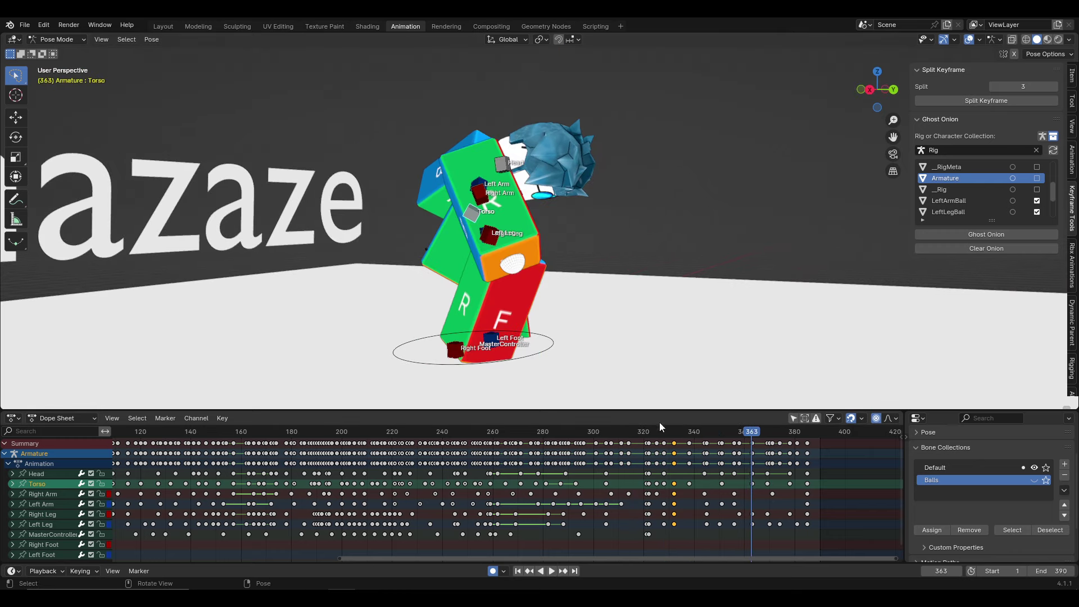
# Replay frames 348–354, stop at frame 326 and expand the Torso's location, rotation and scale channels
pyautogui.press('space')
pyautogui.moveTo(649, 434); pyautogui.dragTo(713, 431)
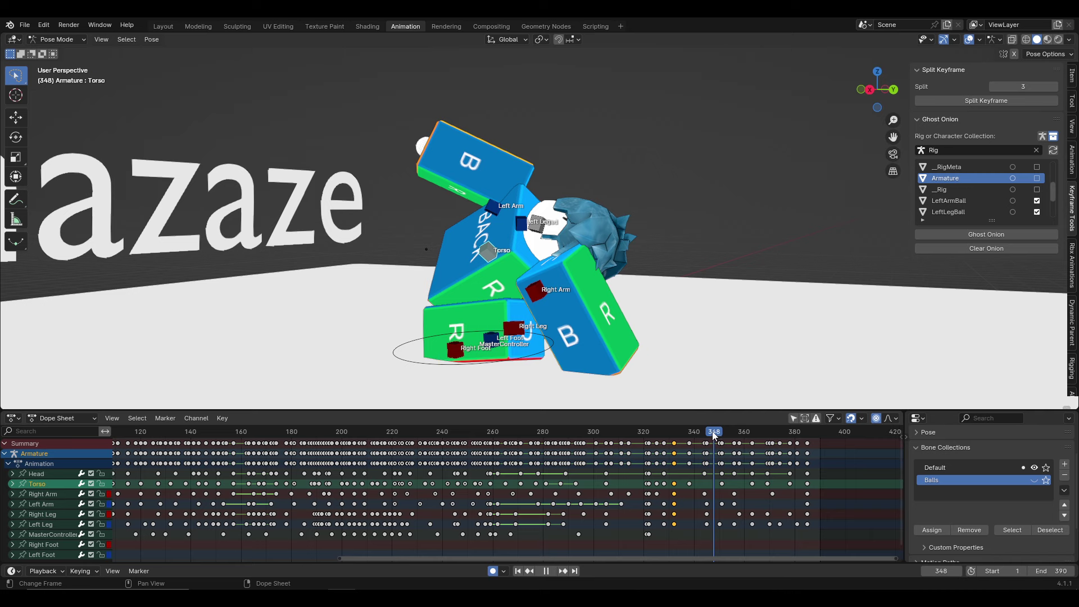
pyautogui.moveTo(630, 412); pyautogui.dragTo(616, 375, button='middle')
pyautogui.press('space')
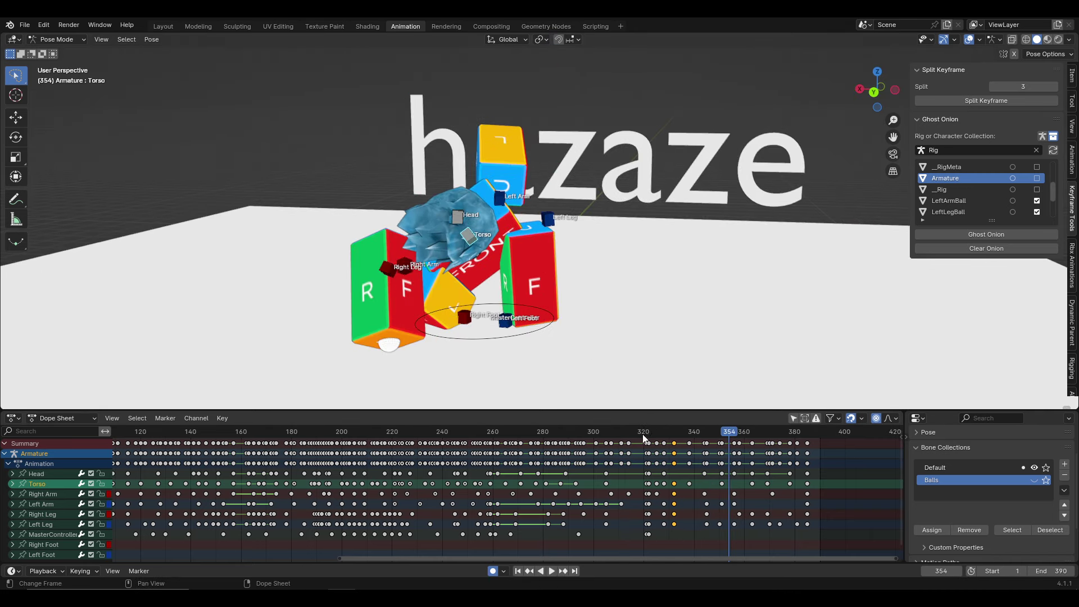
pyautogui.moveTo(644, 438); pyautogui.dragTo(670, 435)
pyautogui.click(12, 484)
# Delete the Torso's quaternion rotation keys at frames 330–335
pyautogui.scroll(-2, 35, 467)
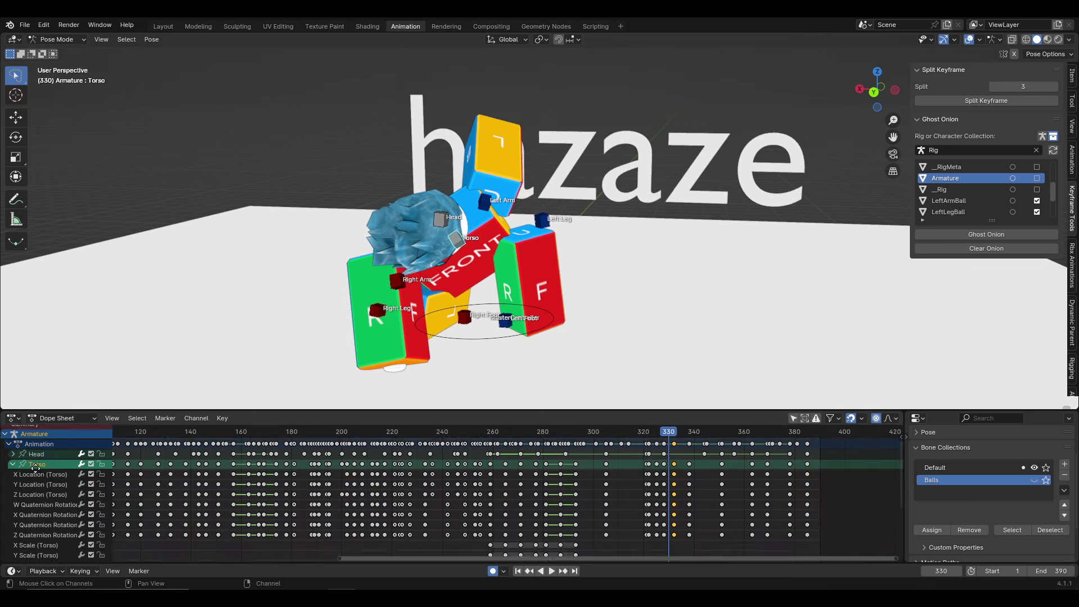
pyautogui.scroll(1, 506, 495)
pyautogui.click(45, 500)
pyautogui.press('b')
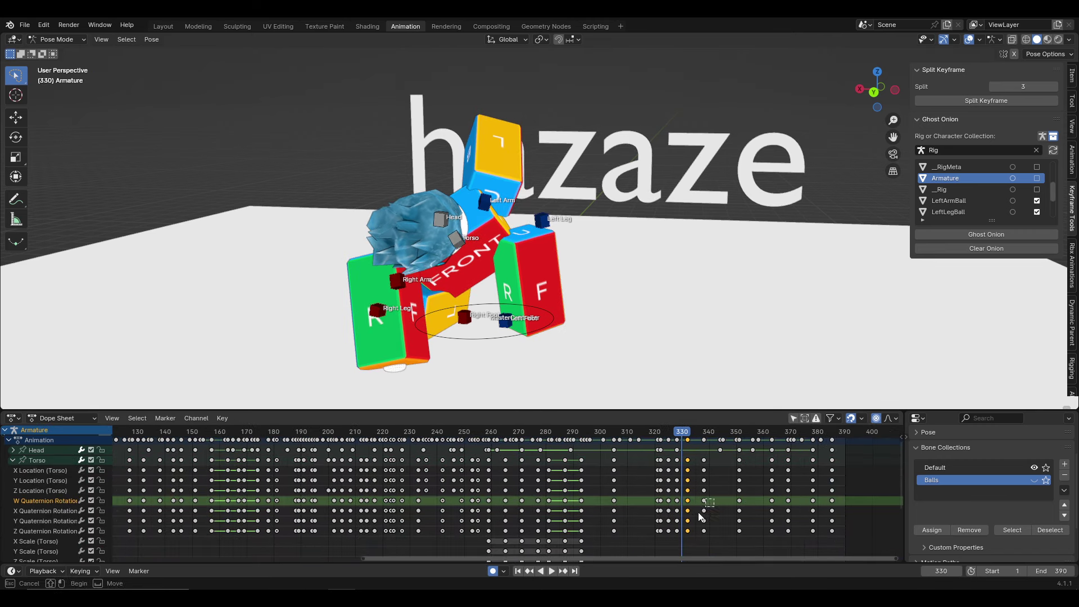
pyautogui.moveTo(684, 535); pyautogui.dragTo(680, 536)
pyautogui.press('Delete')
# Freely rotate the Torso at frame 332 and again near frame 342 with auto-keying
pyautogui.press('space')
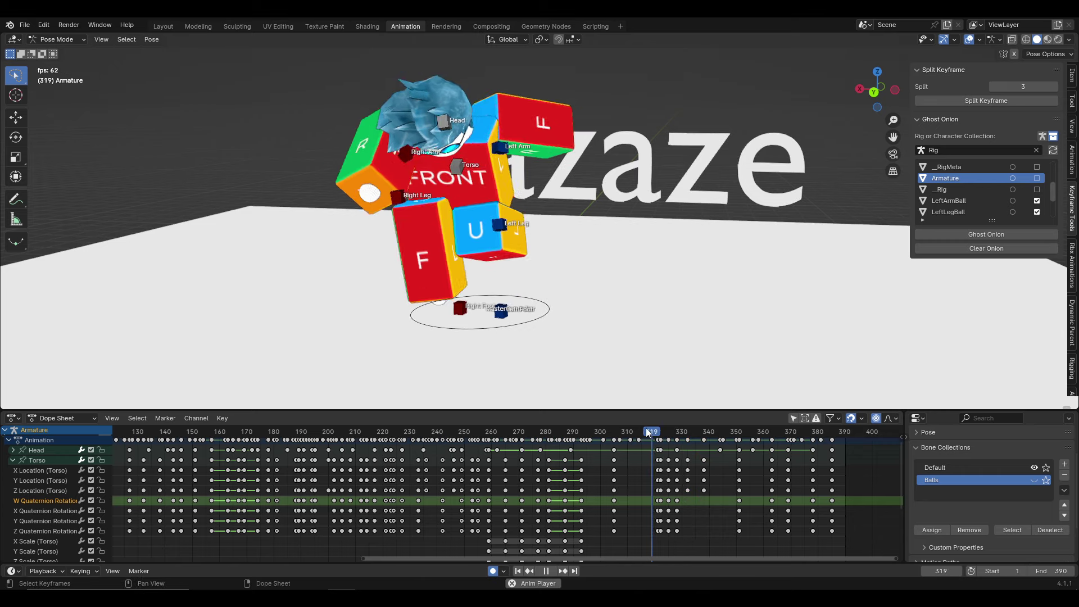
pyautogui.moveTo(662, 430); pyautogui.dragTo(686, 432)
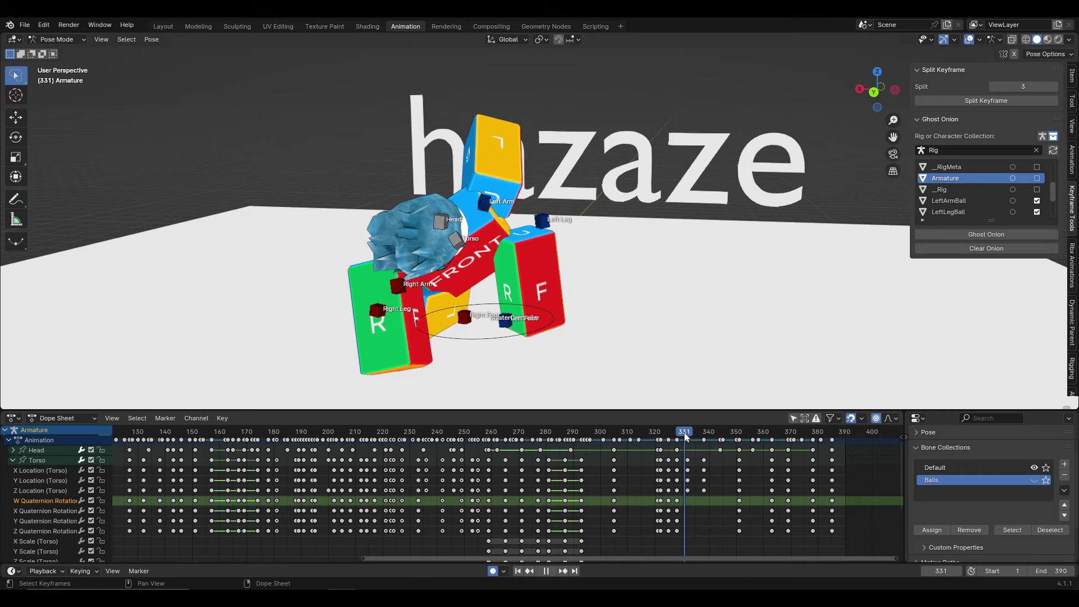
pyautogui.click(453, 239)
pyautogui.press('r')
pyautogui.press('r')
pyautogui.click(541, 207)
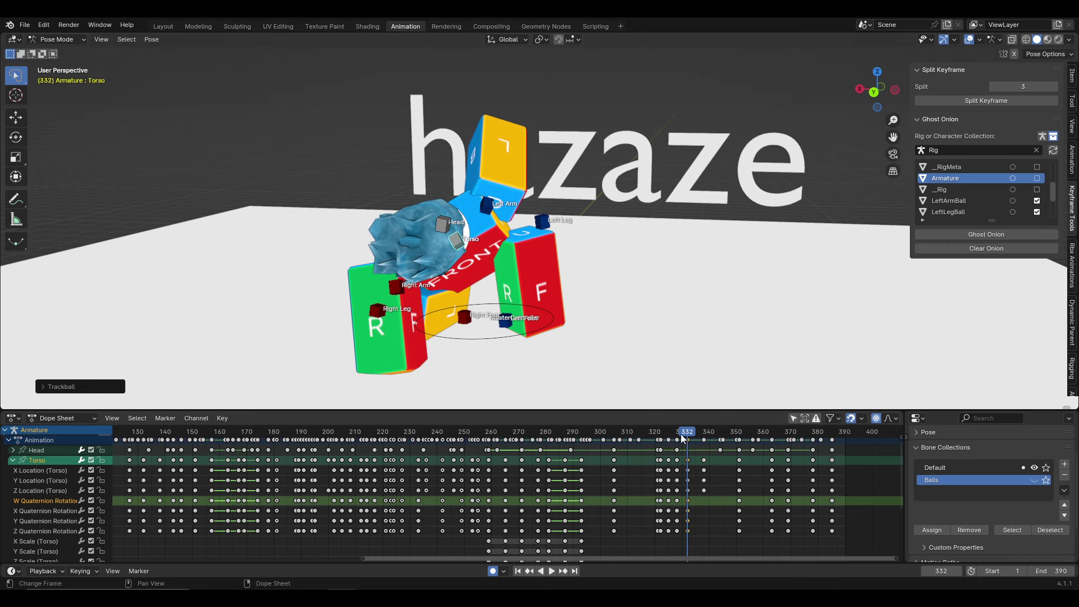
pyautogui.press('space')
# Replay from frame 321, return to frame 332 and select the Right Arm bone
pyautogui.press('space')
pyautogui.press('r')
pyautogui.press('r')
pyautogui.click(686, 316)
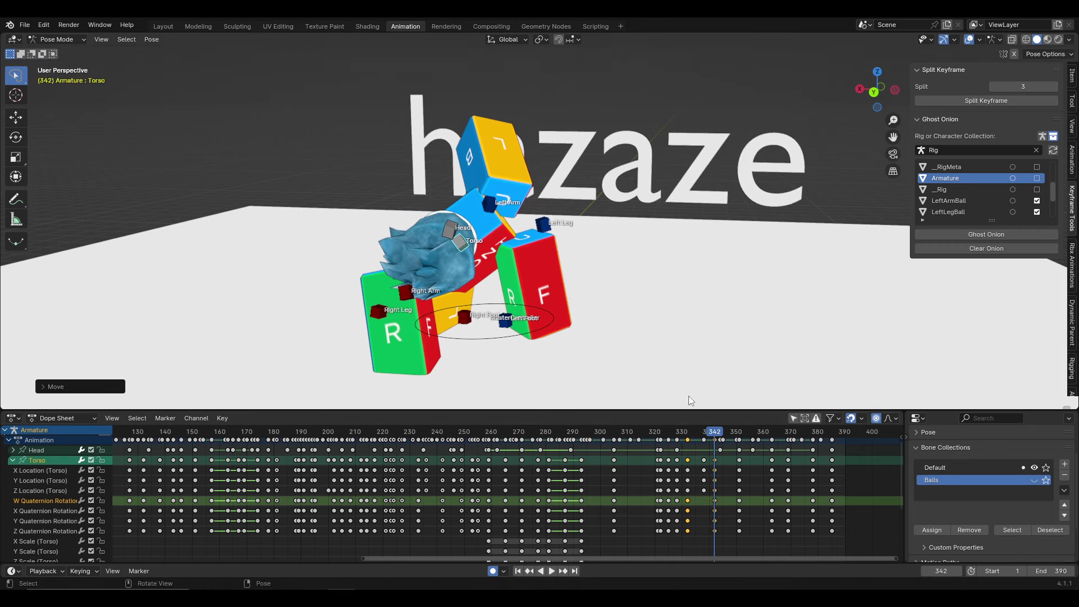
pyautogui.click(659, 433)
pyautogui.press('space')
pyautogui.moveTo(646, 282); pyautogui.dragTo(698, 286, button='middle')
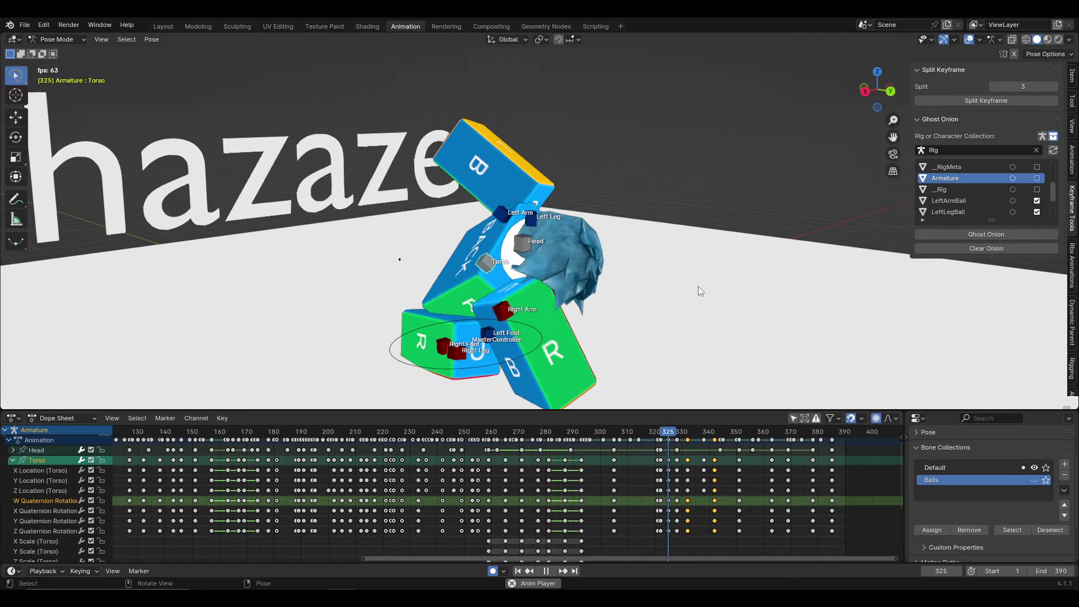
pyautogui.press('space')
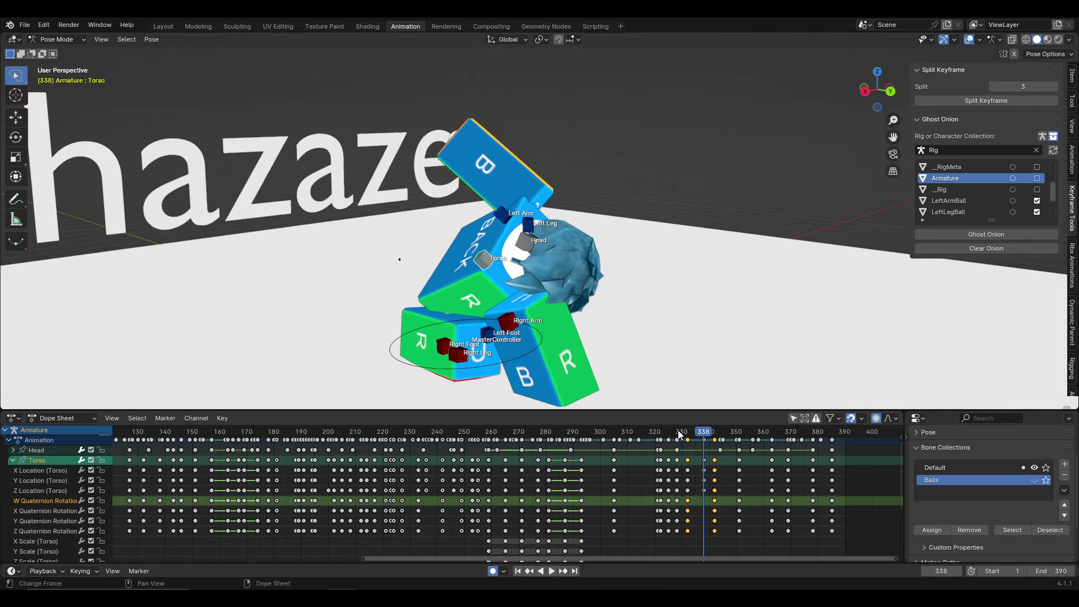
pyautogui.click(692, 433)
pyautogui.press('Left')
pyautogui.click(500, 317)
# Refresh the onion-skin ghosts and rotate the Right Arm at frame 342
pyautogui.click(987, 234)
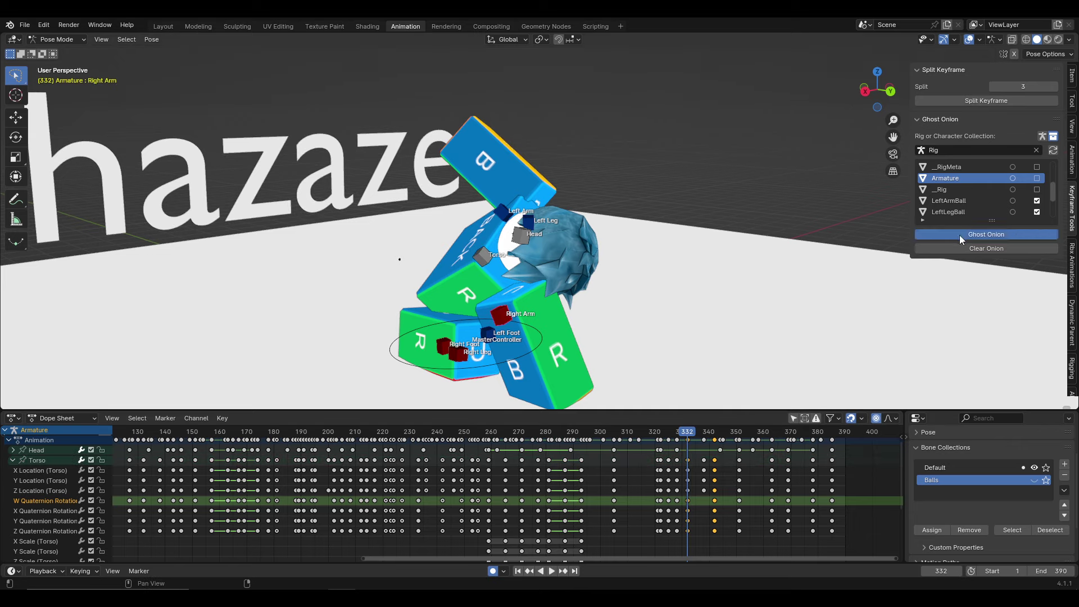
pyautogui.moveTo(731, 348); pyautogui.dragTo(693, 398, button='middle')
pyautogui.press('Up')
pyautogui.press('Up')
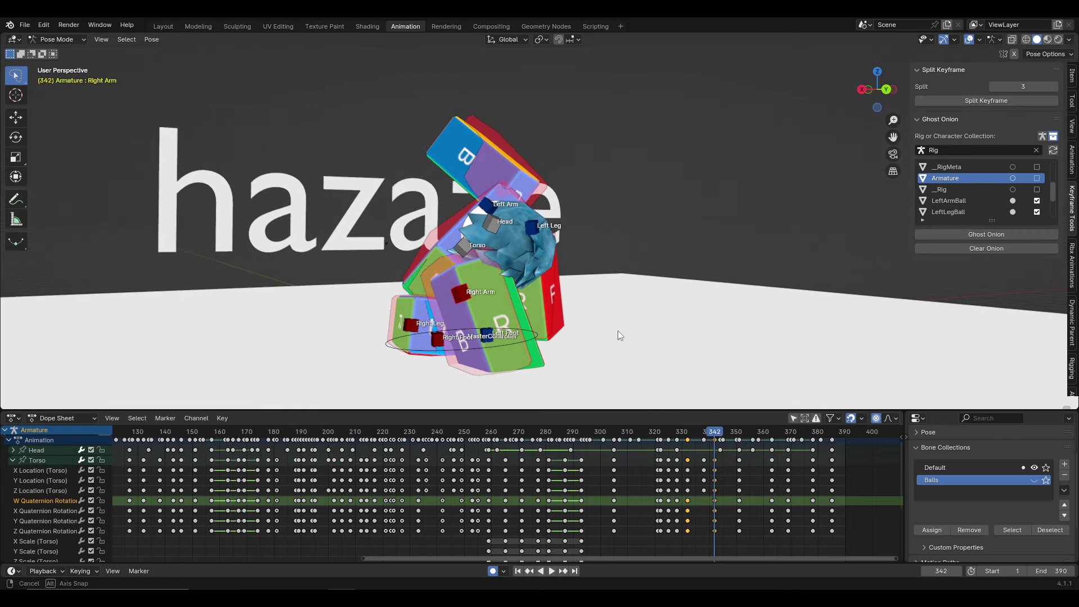
pyautogui.moveTo(615, 332); pyautogui.dragTo(595, 294, button='middle')
pyautogui.press('r')
pyautogui.press('r')
pyautogui.click(575, 268)
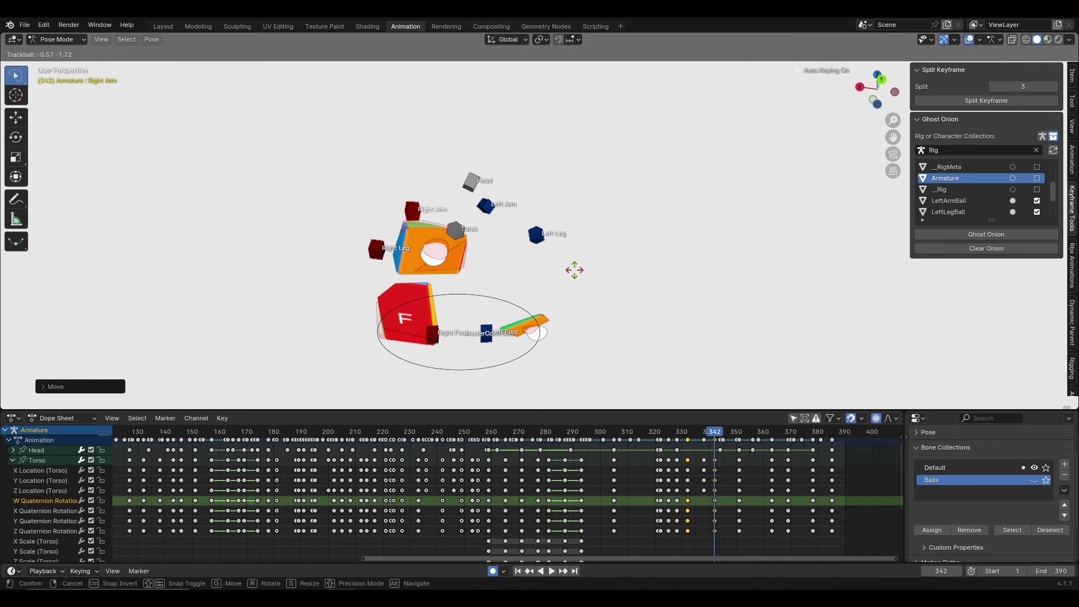
# Replay the animation from frame 313 to check the arm rotation
pyautogui.press('r')
pyautogui.press('r')
pyautogui.click(593, 288)
pyautogui.press('space')
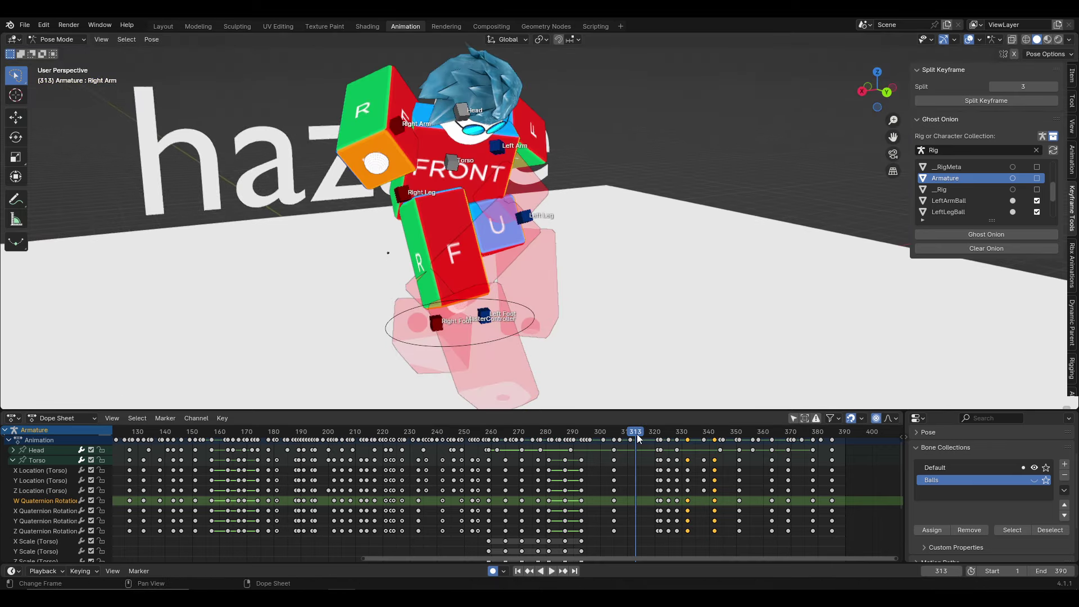
pyautogui.press('Escape')
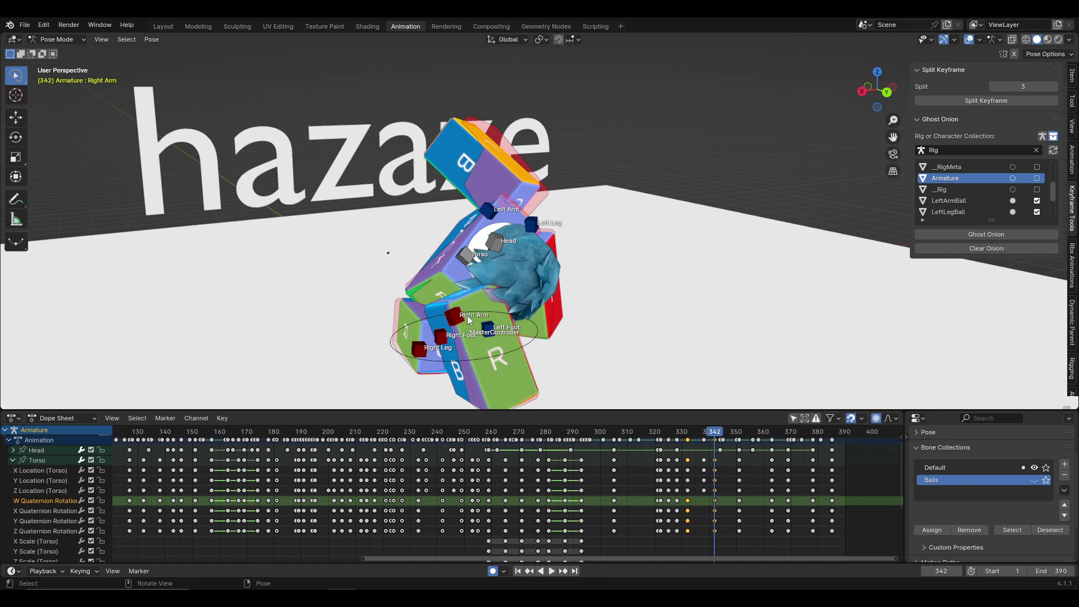
# Collapse the Torso channel, deselect all keyframes and replay up to frame 341
pyautogui.click(12, 460)
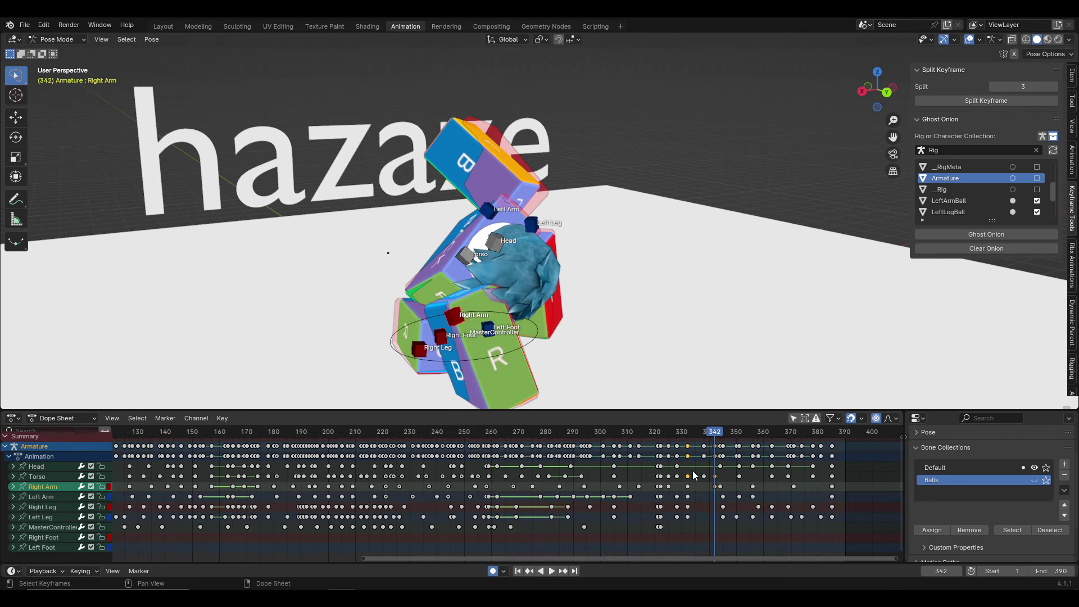
pyautogui.moveTo(727, 490); pyautogui.dragTo(682, 495, button='middle')
pyautogui.click(682, 495)
pyautogui.press('space')
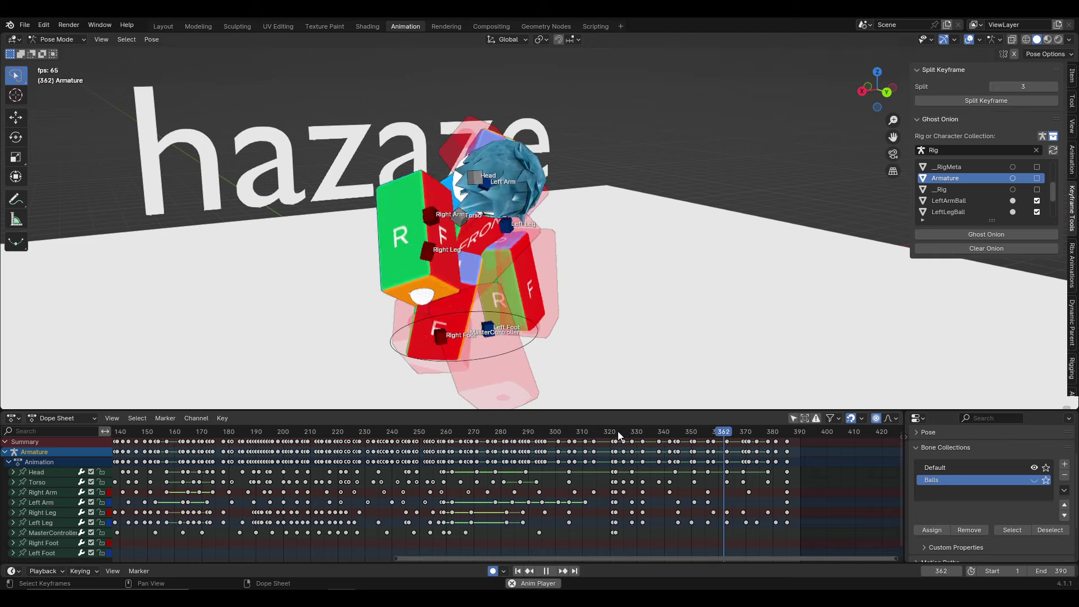
pyautogui.moveTo(604, 432)
pyautogui.mouseDown()
pyautogui.moveTo(669, 436)
pyautogui.moveTo(657, 434)
pyautogui.mouseUp()
# Reposition the Right Arm near frame 338 and replay from frame 326
pyautogui.moveTo(454, 318); pyautogui.dragTo(459, 309)
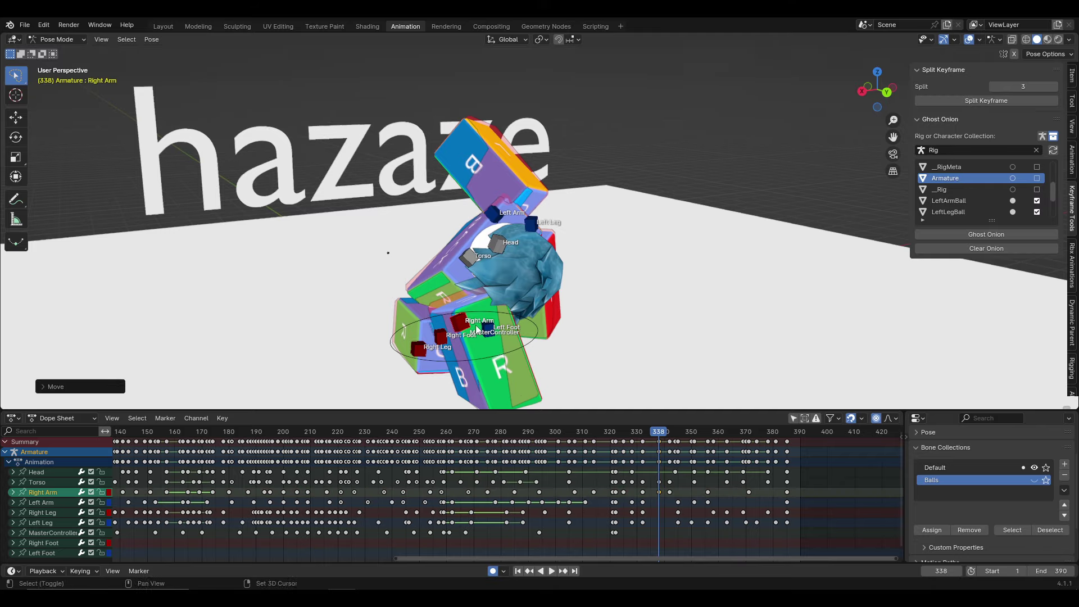
pyautogui.click(627, 434)
pyautogui.press('space')
pyautogui.moveTo(505, 304); pyautogui.dragTo(500, 304, button='middle')
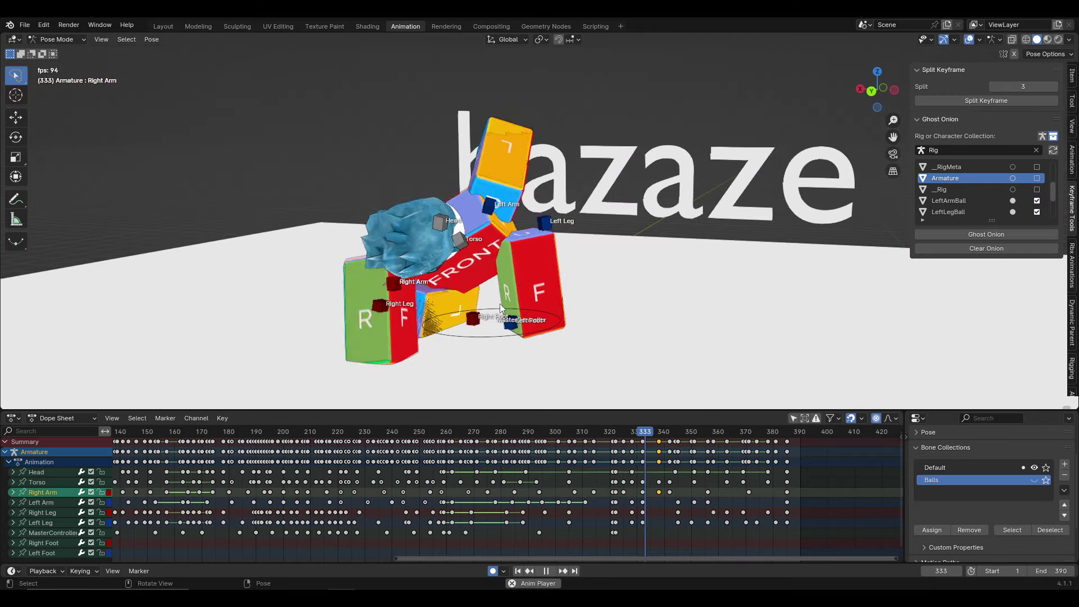
pyautogui.press('Escape')
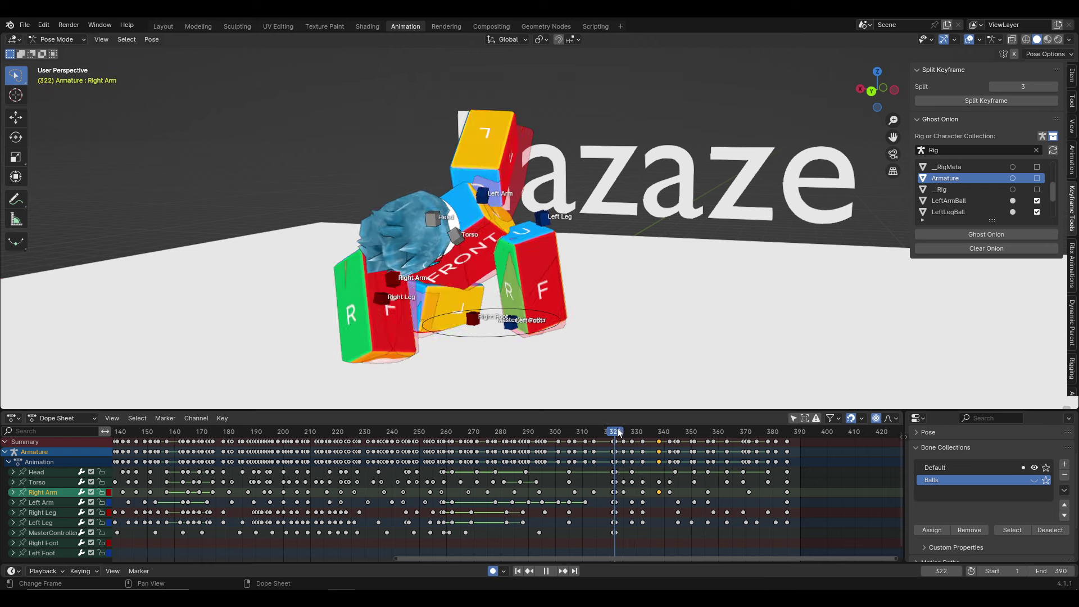
# Adjust the Right Arm's height along Z at frame 328 with two keyed moves
pyautogui.moveTo(624, 431); pyautogui.dragTo(632, 433)
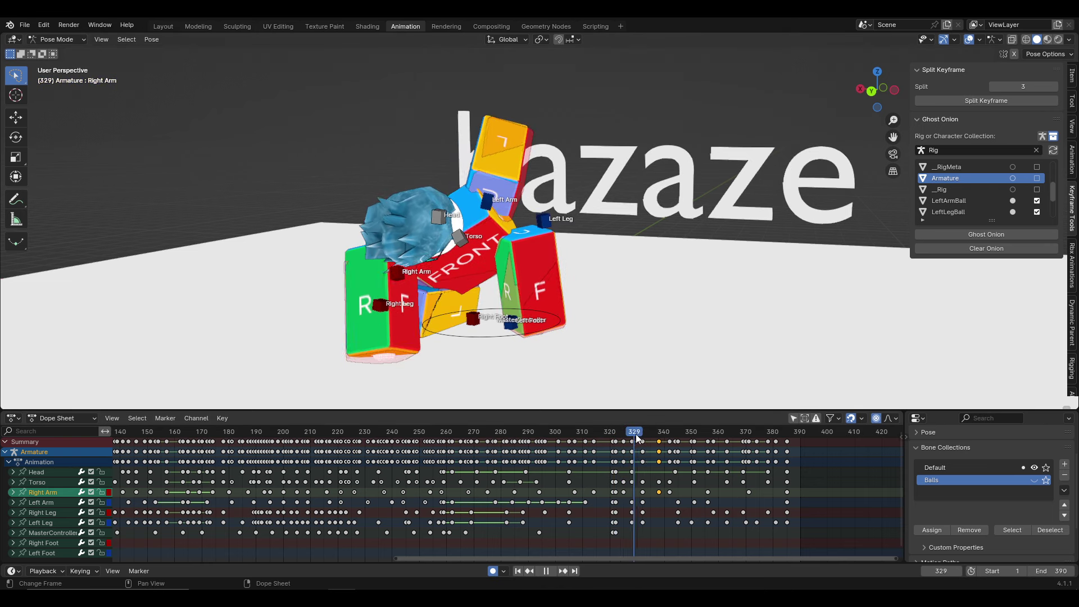
pyautogui.press('space')
pyautogui.press('Escape')
pyautogui.press('g')
pyautogui.press('z')
pyautogui.click(566, 396)
pyautogui.press('g')
pyautogui.press('z')
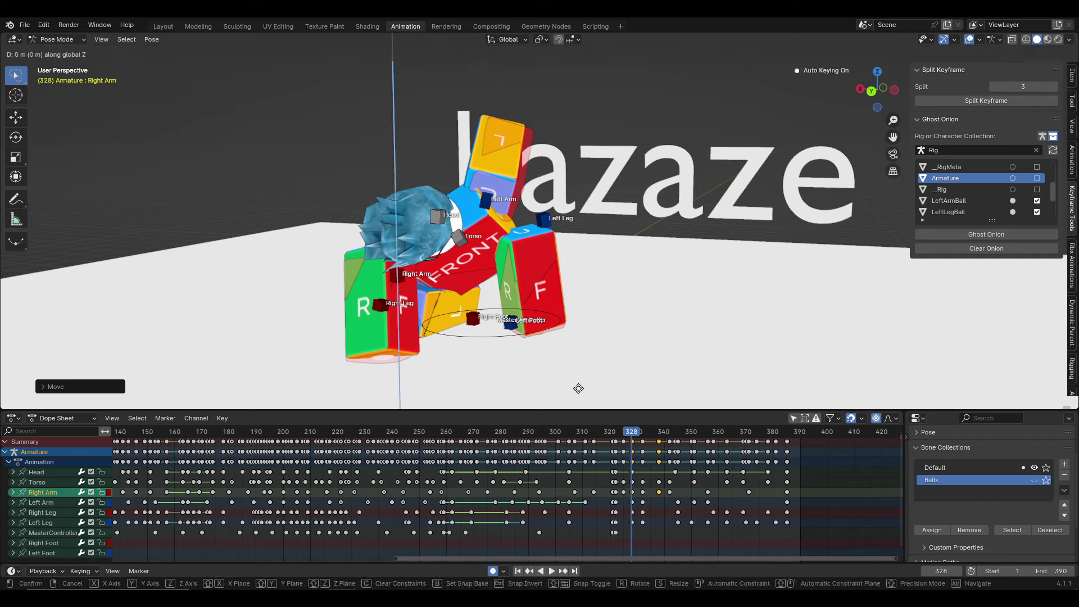
pyautogui.click(578, 386)
# Replay the motion from around frame 310, viewing the character from several sides
pyautogui.press('space')
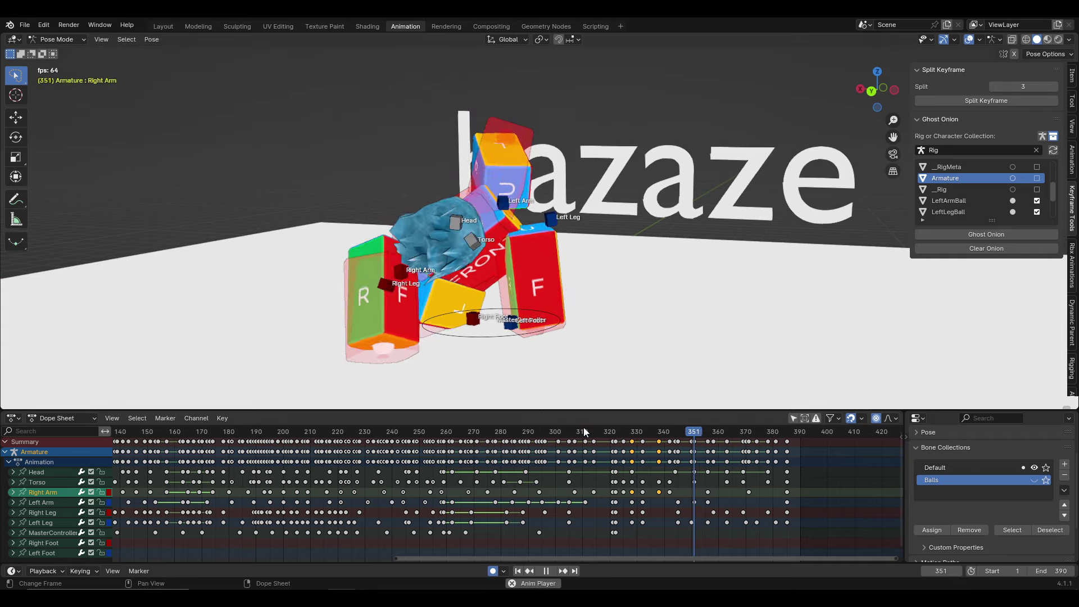
pyautogui.click(585, 431)
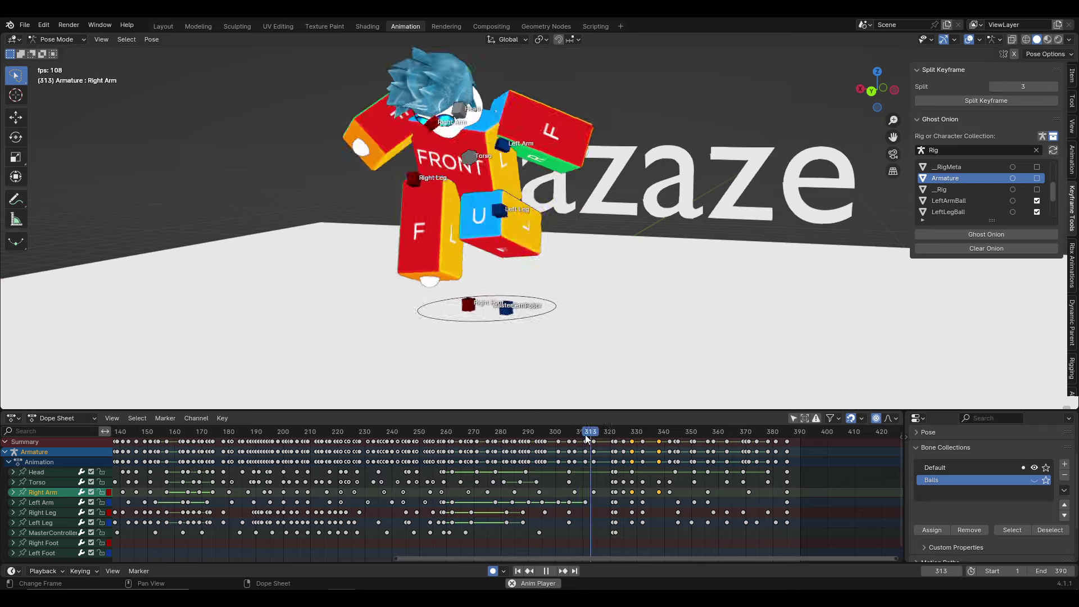
pyautogui.moveTo(563, 313); pyautogui.dragTo(578, 264, button='middle')
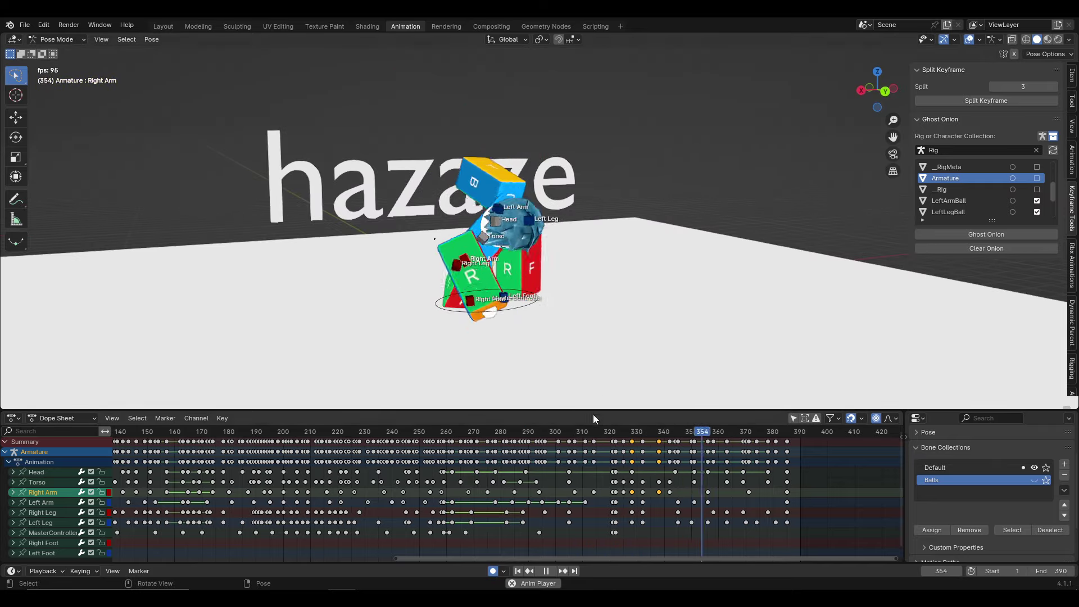
pyautogui.moveTo(579, 265)
pyautogui.mouseDown(button='middle')
pyautogui.moveTo(647, 360)
pyautogui.moveTo(568, 269)
pyautogui.moveTo(601, 424)
pyautogui.mouseUp(button='middle')
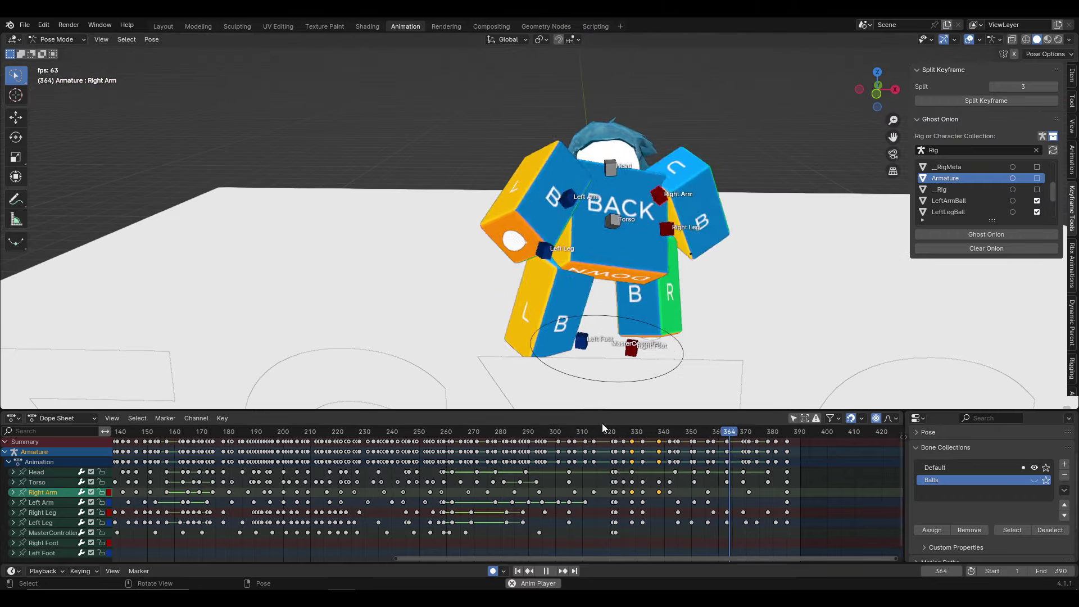
pyautogui.moveTo(540, 315); pyautogui.dragTo(481, 207, button='middle')
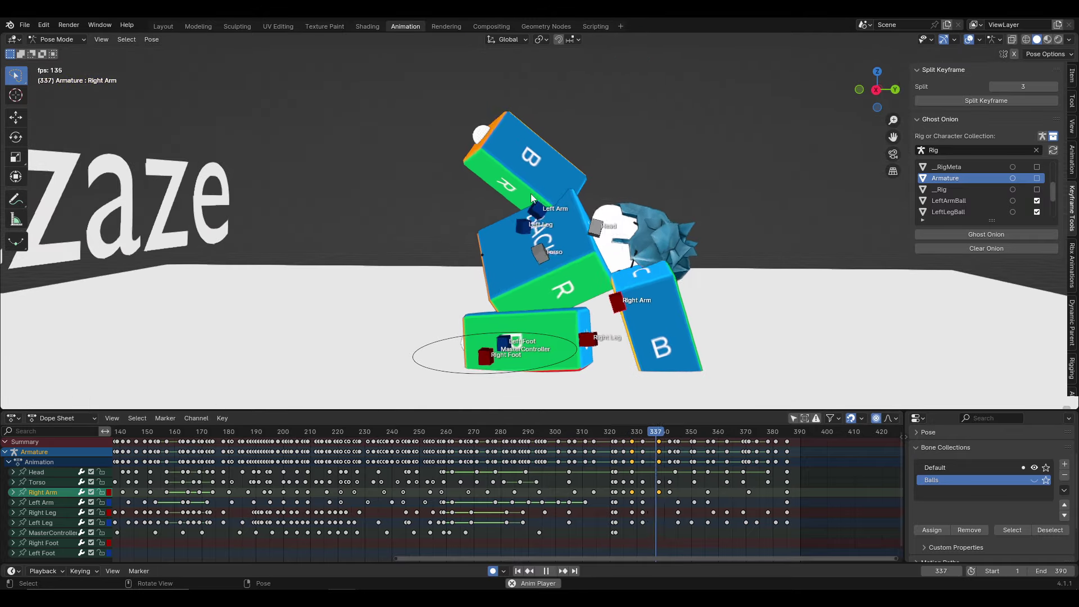
pyautogui.click(574, 430)
pyautogui.press('space')
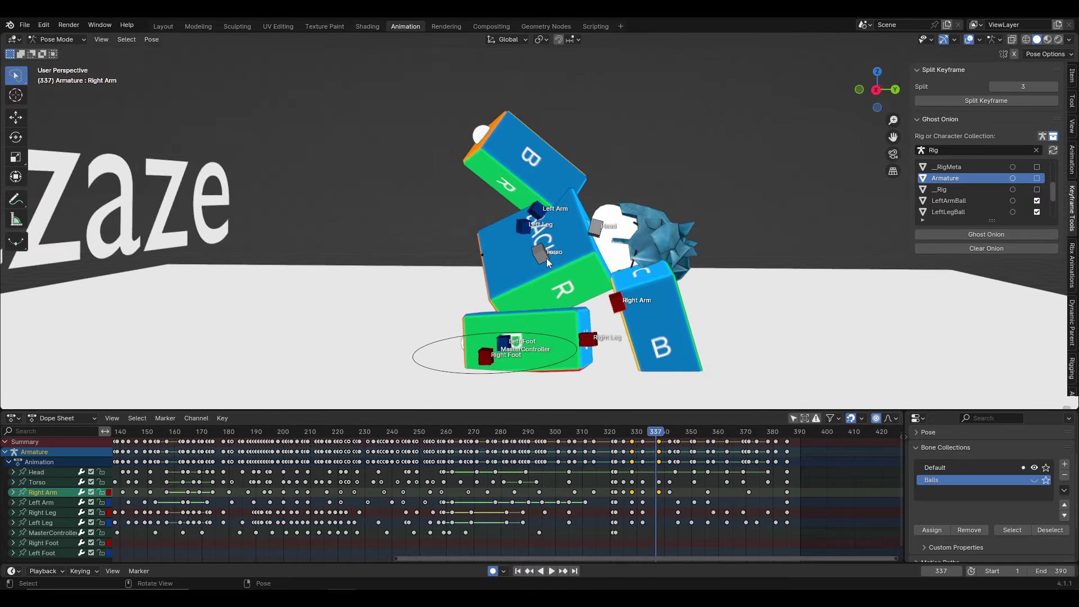
# Select the Torso keyframe at frame 345
pyautogui.click(544, 254)
pyautogui.click(669, 437)
pyautogui.moveTo(669, 436); pyautogui.dragTo(678, 436)
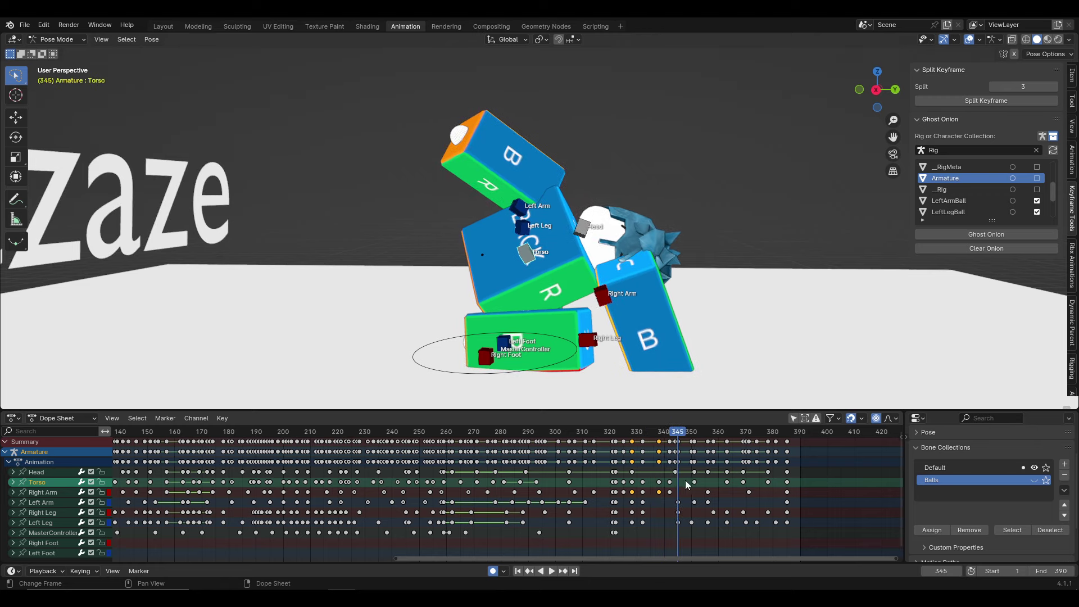
pyautogui.click(671, 483)
# Play the animation again from front and side views, ending near frame 357
pyautogui.press('space')
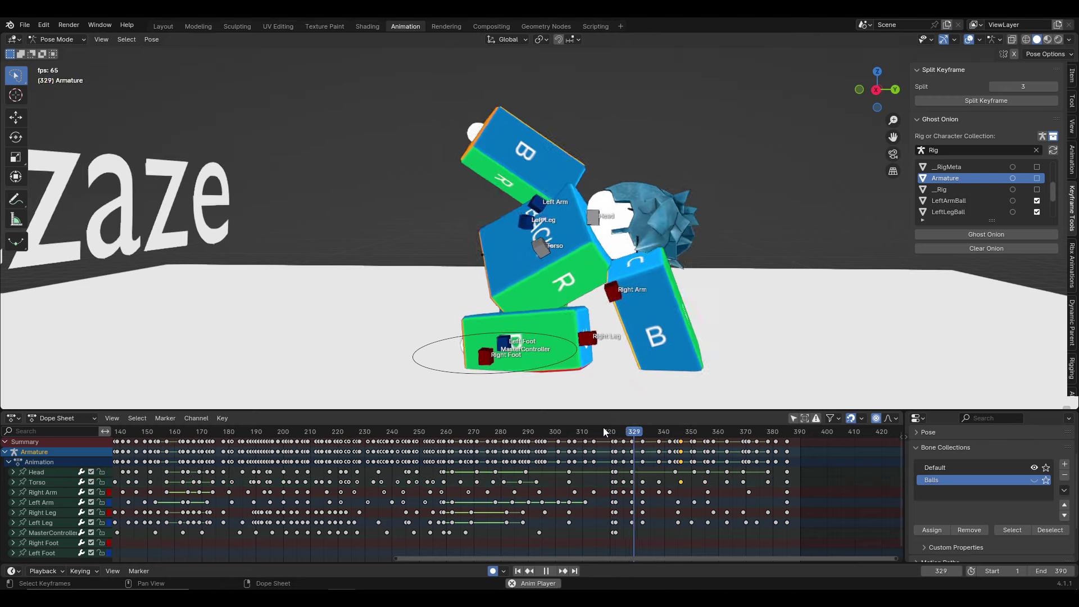
pyautogui.moveTo(562, 366); pyautogui.dragTo(508, 318, button='middle')
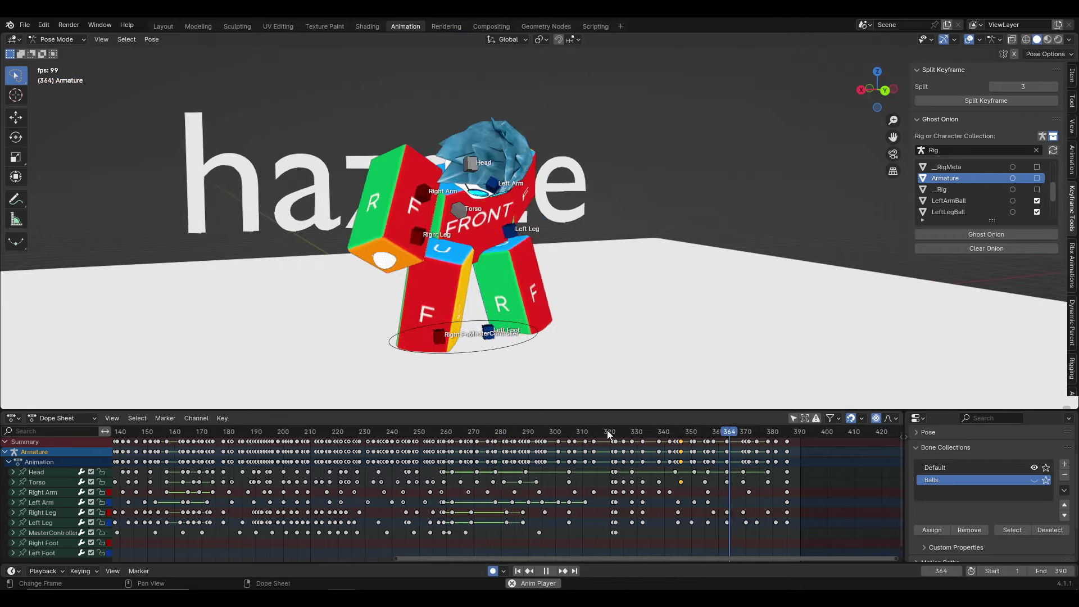
pyautogui.moveTo(581, 376); pyautogui.dragTo(498, 333, button='middle')
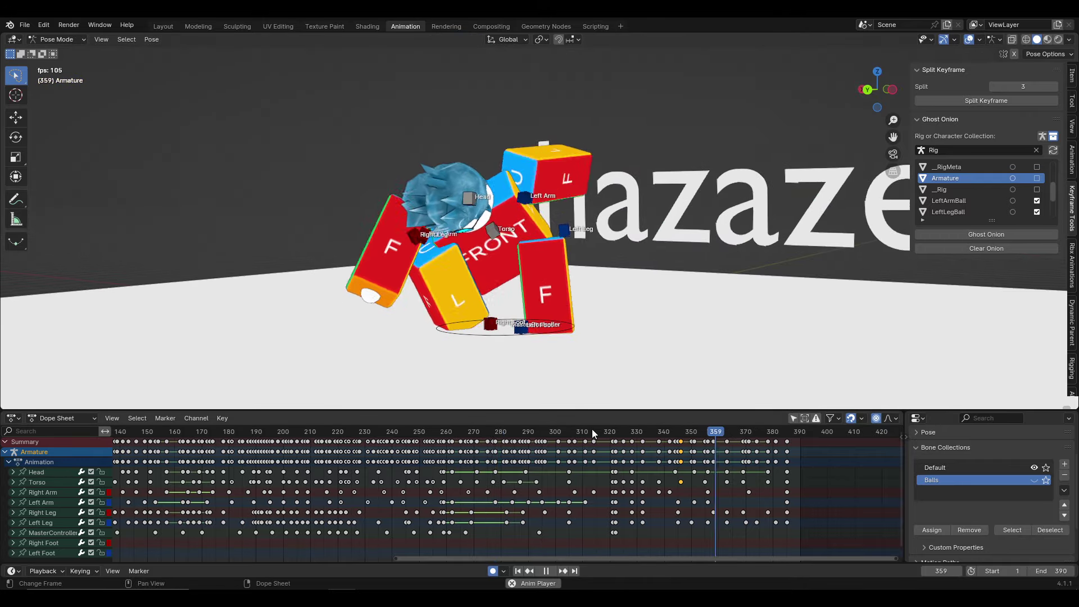
pyautogui.moveTo(629, 324); pyautogui.dragTo(596, 349, button='middle')
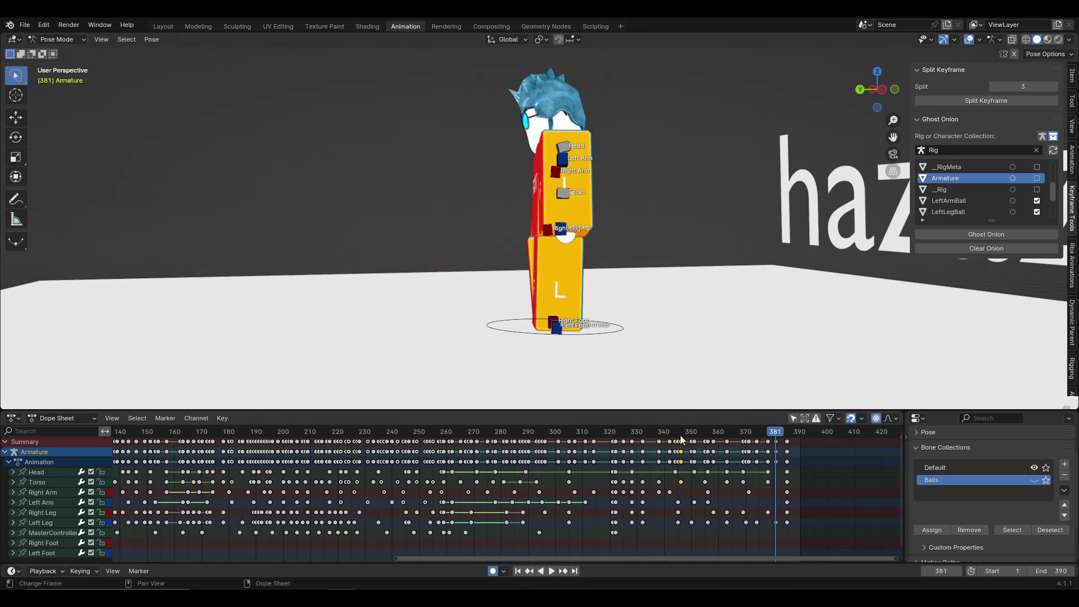
pyautogui.moveTo(683, 439); pyautogui.dragTo(711, 448)
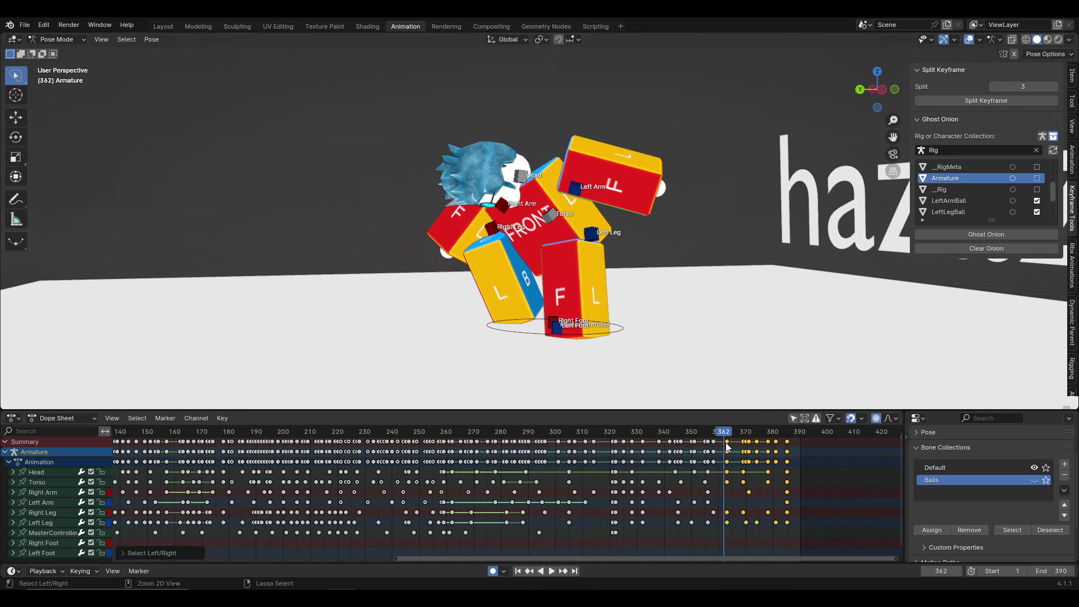
# Select the keyframes after about frame 365 and preview the ending from frame 348
pyautogui.keyDown('ctrl'); pyautogui.click(726, 443); pyautogui.keyUp('ctrl')
pyautogui.click(686, 426)
pyautogui.press('space')
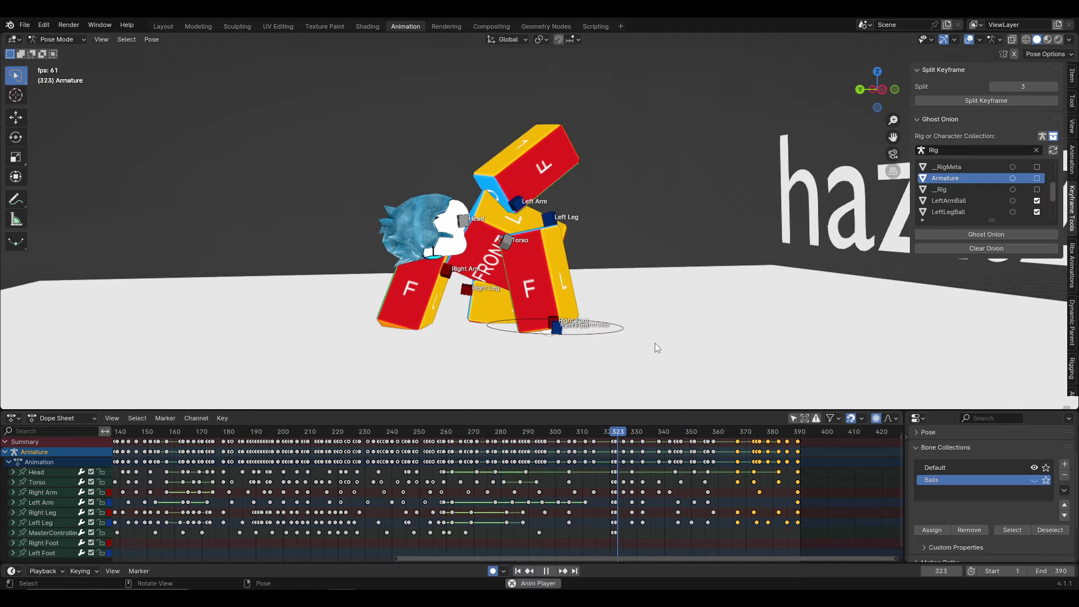
pyautogui.moveTo(655, 343)
pyautogui.mouseDown(button='middle')
pyautogui.moveTo(815, 349)
pyautogui.moveTo(714, 408)
pyautogui.mouseUp(button='middle')
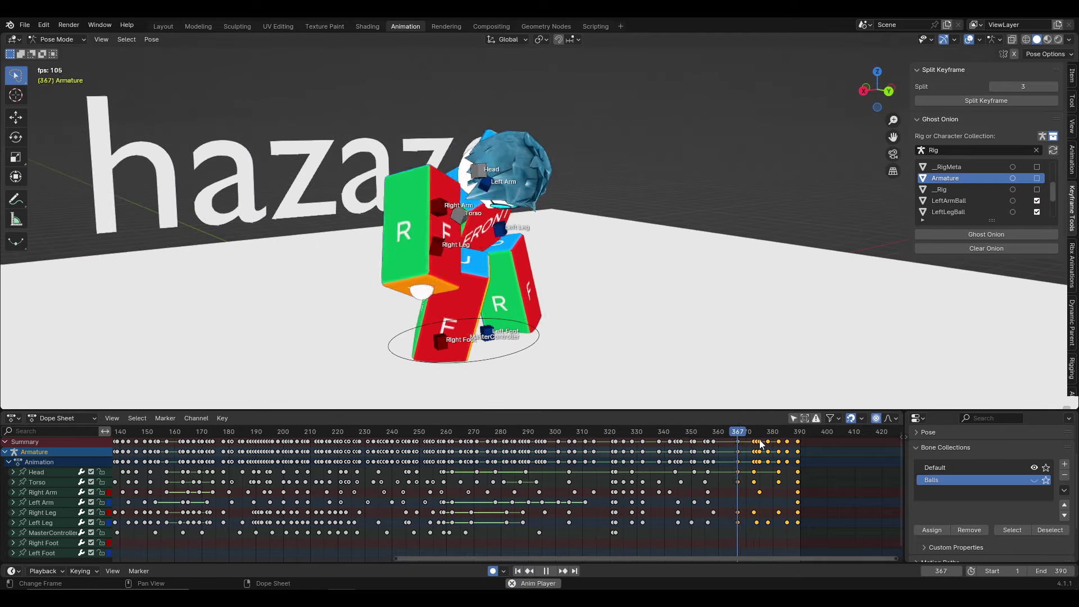
pyautogui.press('space')
# Shift the selected end keyframes two frames earlier and replay from around frame 343
pyautogui.press('g')
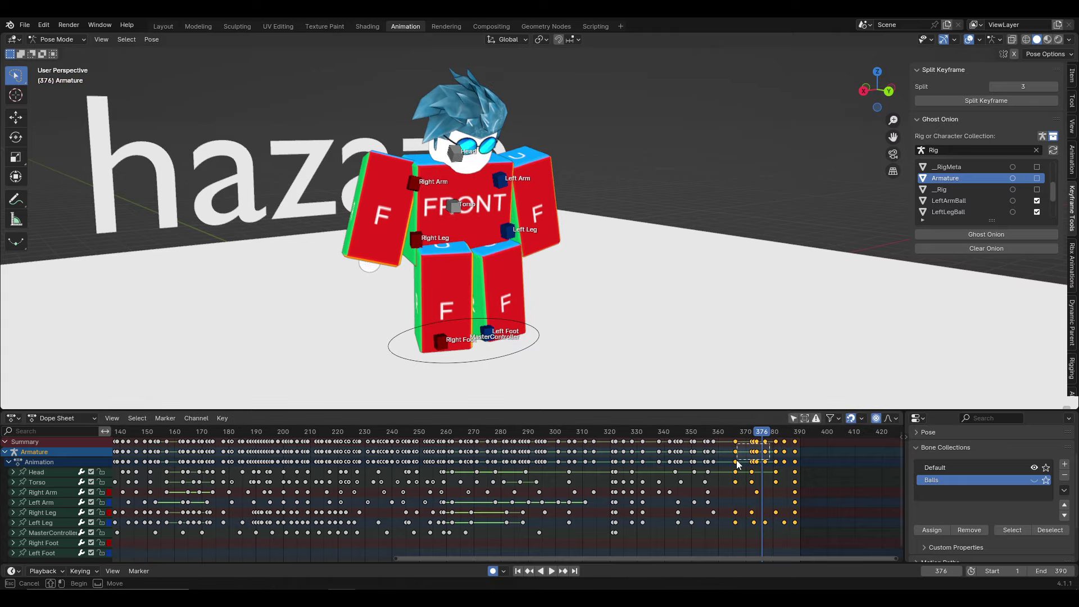
pyautogui.click(766, 453)
pyautogui.click(713, 436)
pyautogui.press('space')
pyautogui.moveTo(700, 337)
pyautogui.mouseDown(button='middle')
pyautogui.moveTo(696, 309)
pyautogui.moveTo(576, 313)
pyautogui.moveTo(613, 360)
pyautogui.mouseUp(button='middle')
pyautogui.click(616, 431)
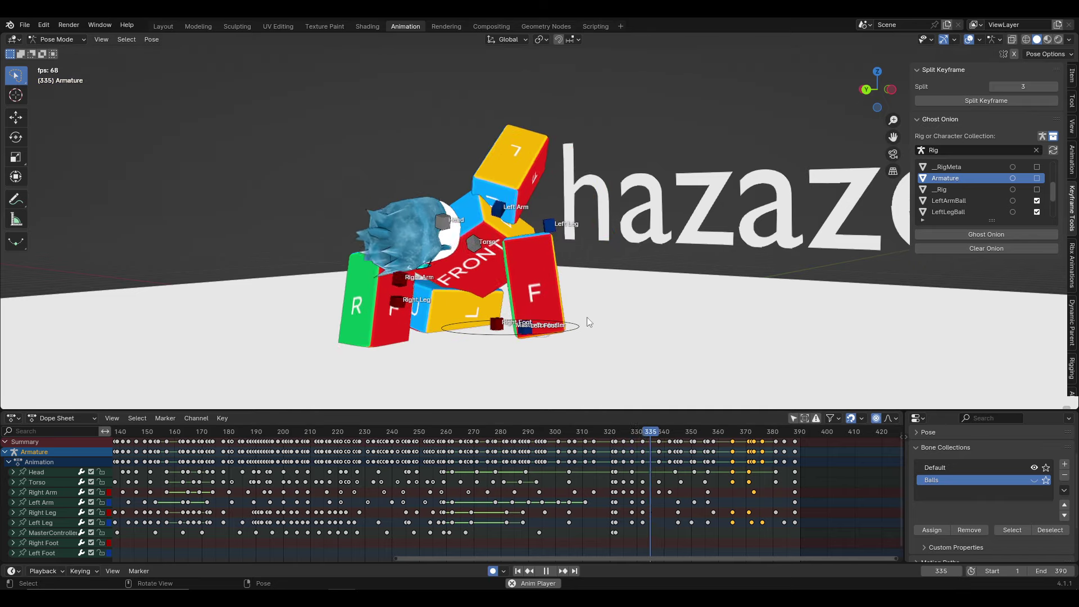
pyautogui.press('space')
# Replay frames 335–344 and pick the Left Leg channel at frame 344
pyautogui.click(700, 504)
pyautogui.click(707, 526)
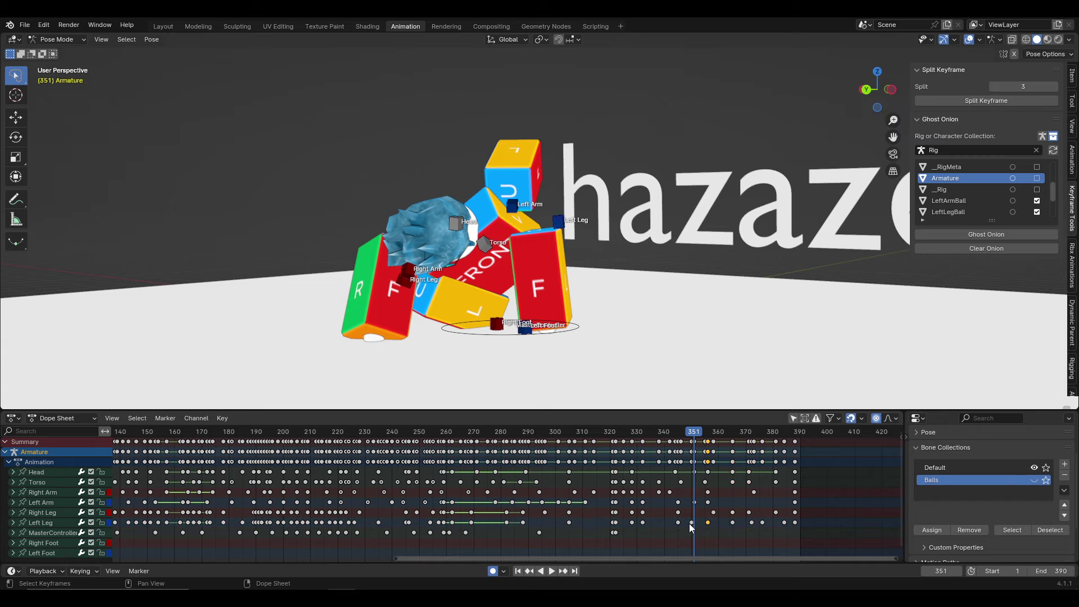
pyautogui.press('space')
pyautogui.click(645, 432)
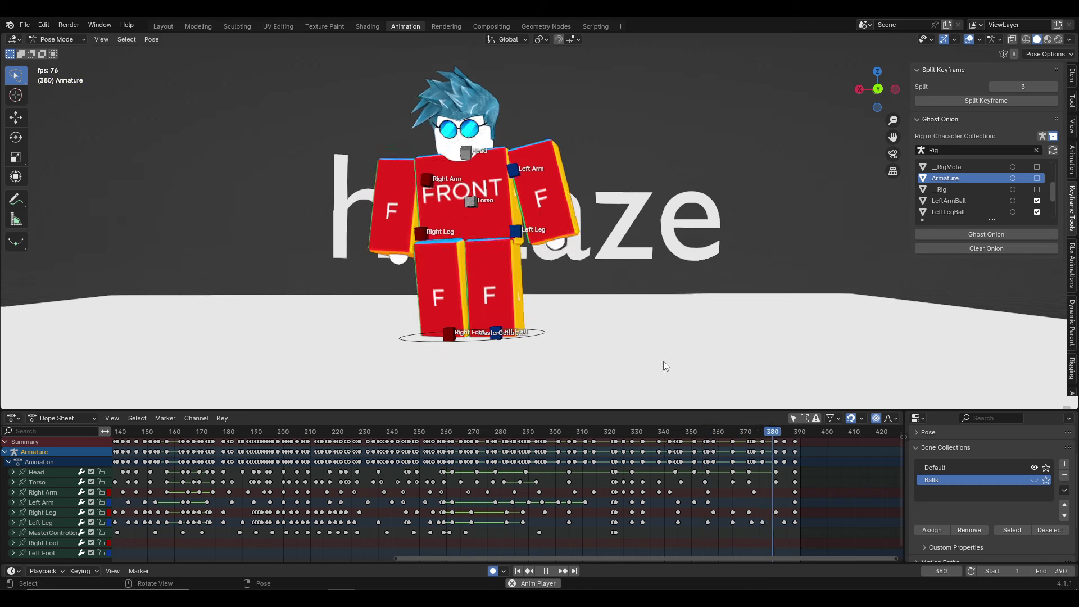
pyautogui.click(663, 433)
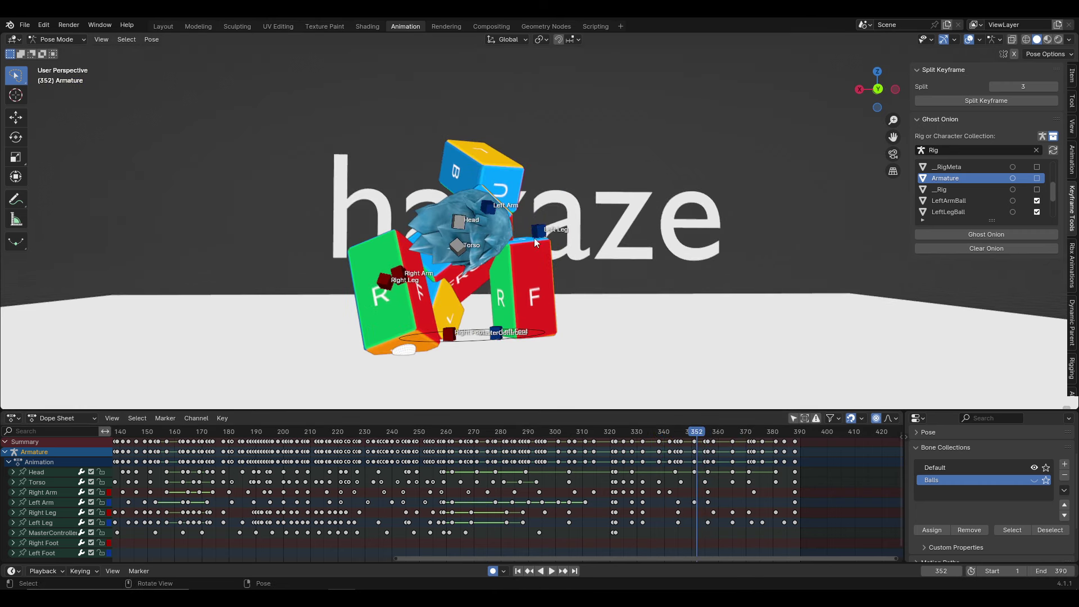
pyautogui.click(678, 523)
pyautogui.click(676, 433)
# Show onion-skin ghosts and play from frame 355 in a front-facing view
pyautogui.click(986, 234)
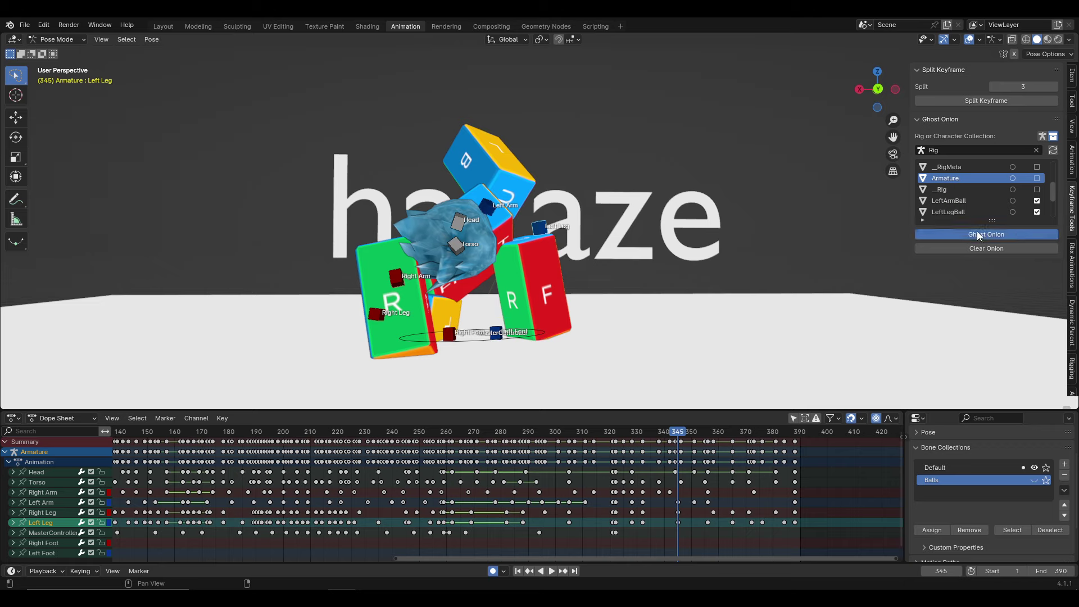
pyautogui.moveTo(681, 432); pyautogui.dragTo(709, 429)
pyautogui.moveTo(575, 315); pyautogui.dragTo(574, 257, button='middle')
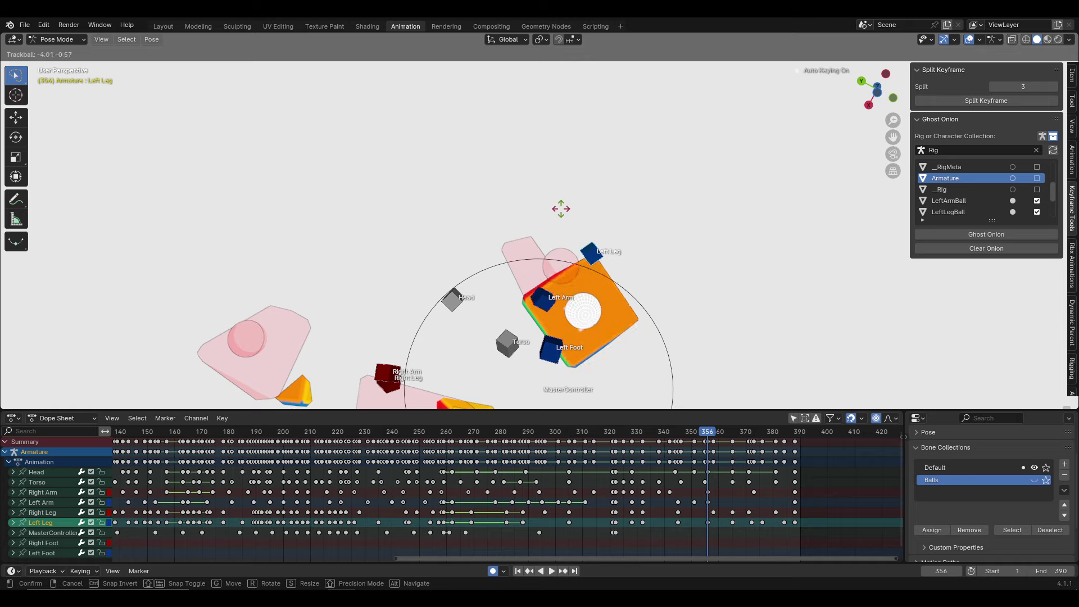
pyautogui.moveTo(574, 257); pyautogui.dragTo(557, 201, button='middle')
pyautogui.press('KP_0')
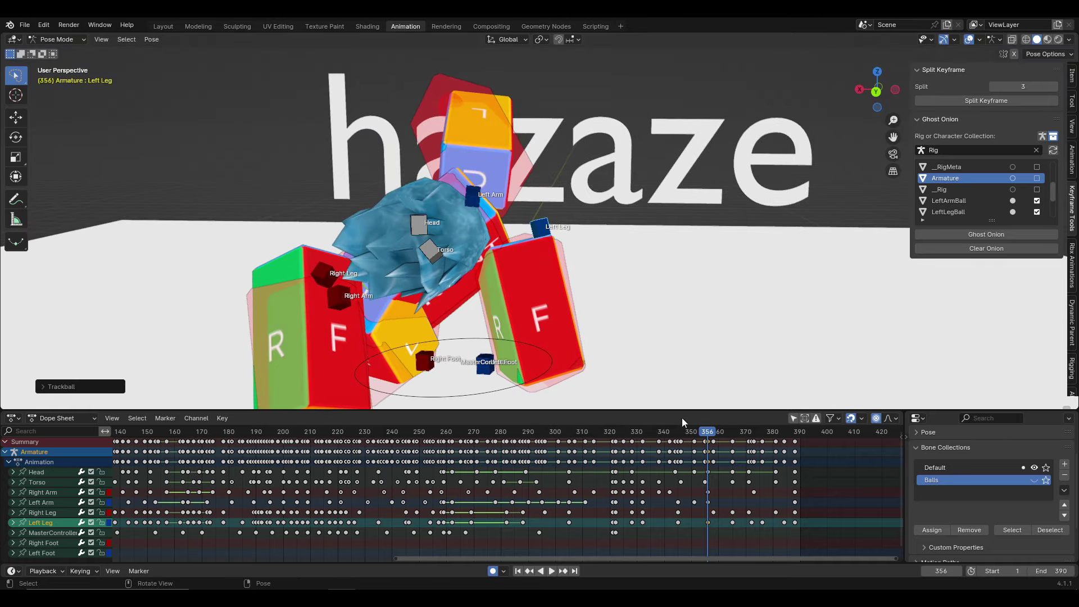
pyautogui.press('space')
pyautogui.press('Escape')
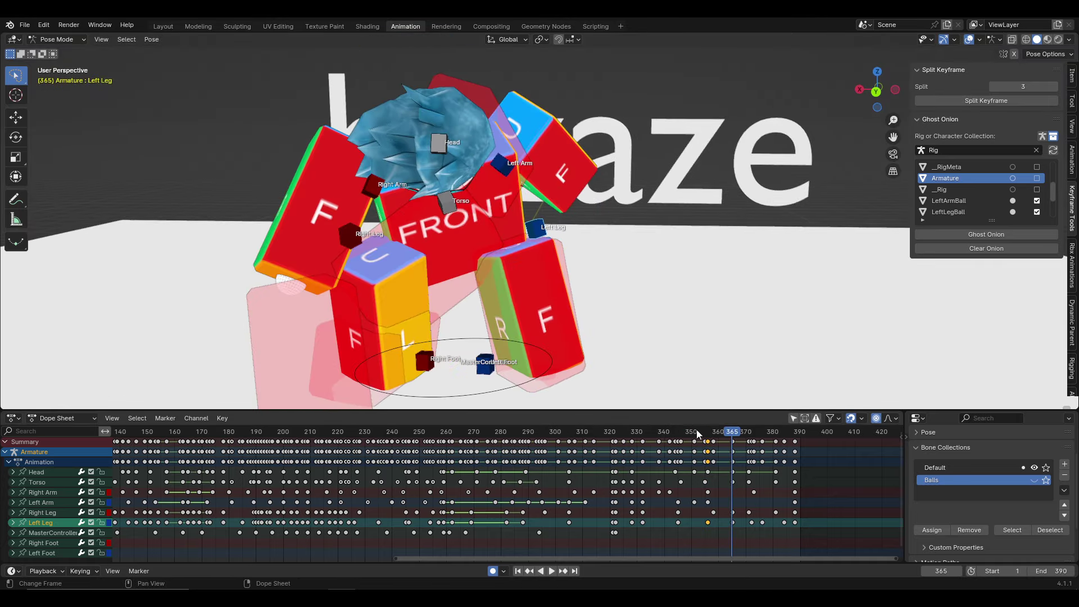
# Rotate the Left Leg at frame 365 with the rig isolated, then play it back
pyautogui.moveTo(726, 432); pyautogui.dragTo(733, 435)
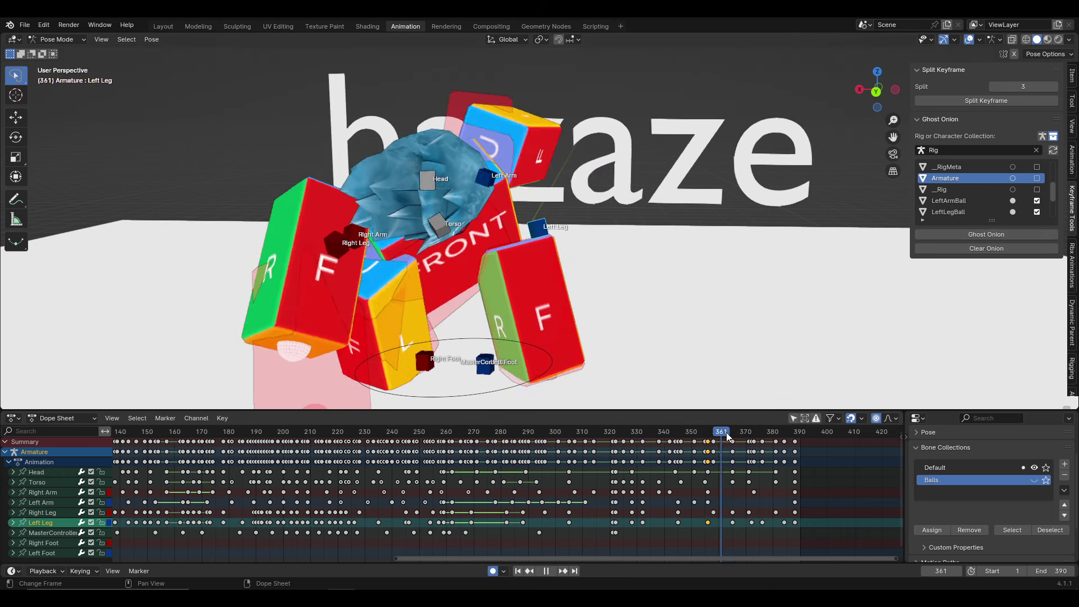
pyautogui.press('KP_Divide')
pyautogui.press('r')
pyautogui.press('r')
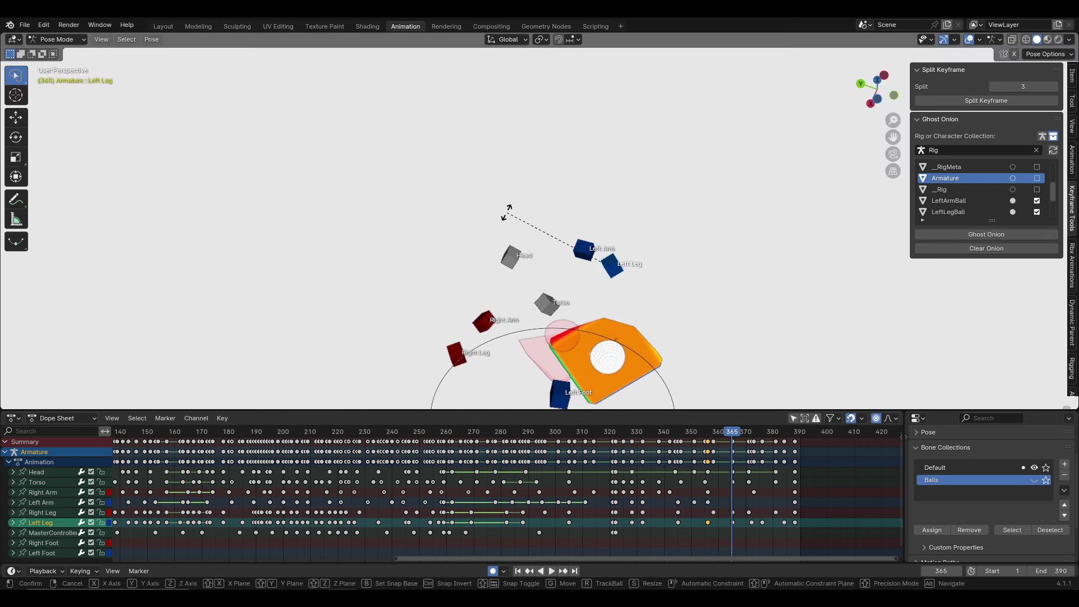
pyautogui.press('KP_Divide')
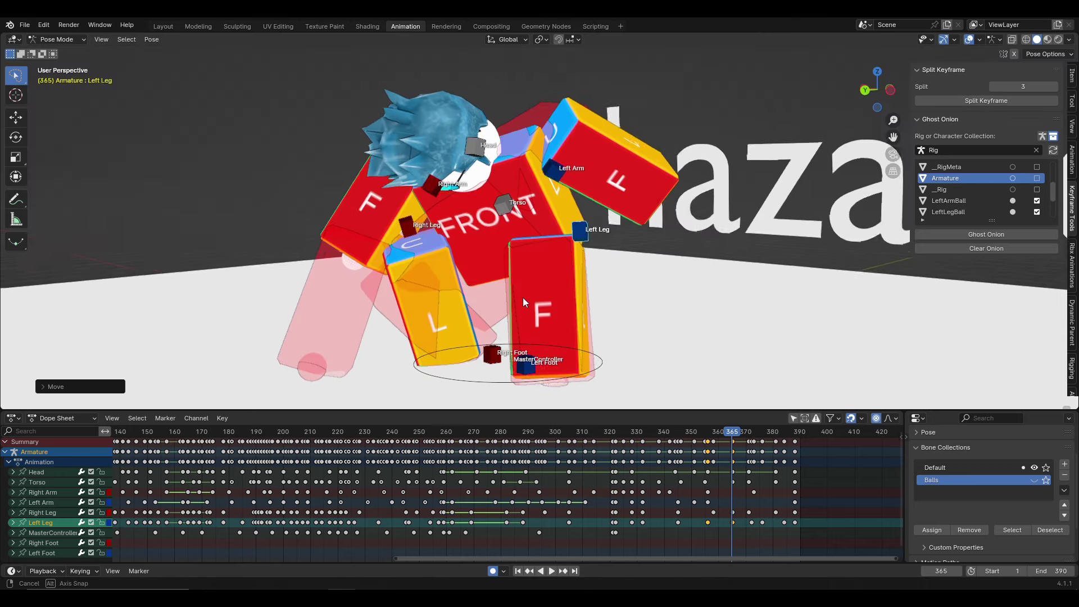
pyautogui.press('r')
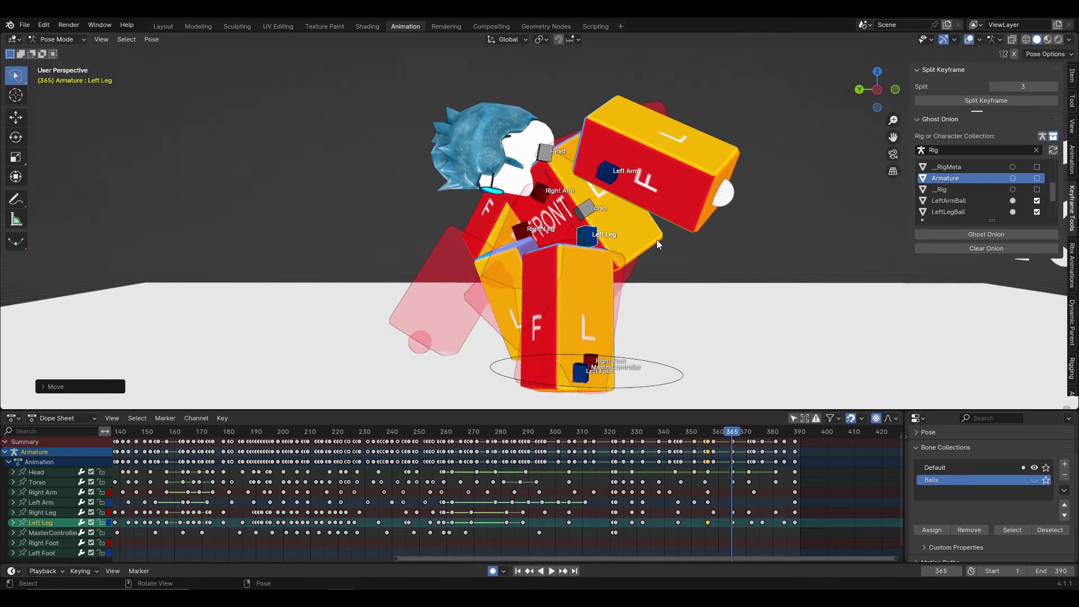
pyautogui.click(657, 239)
pyautogui.press('space')
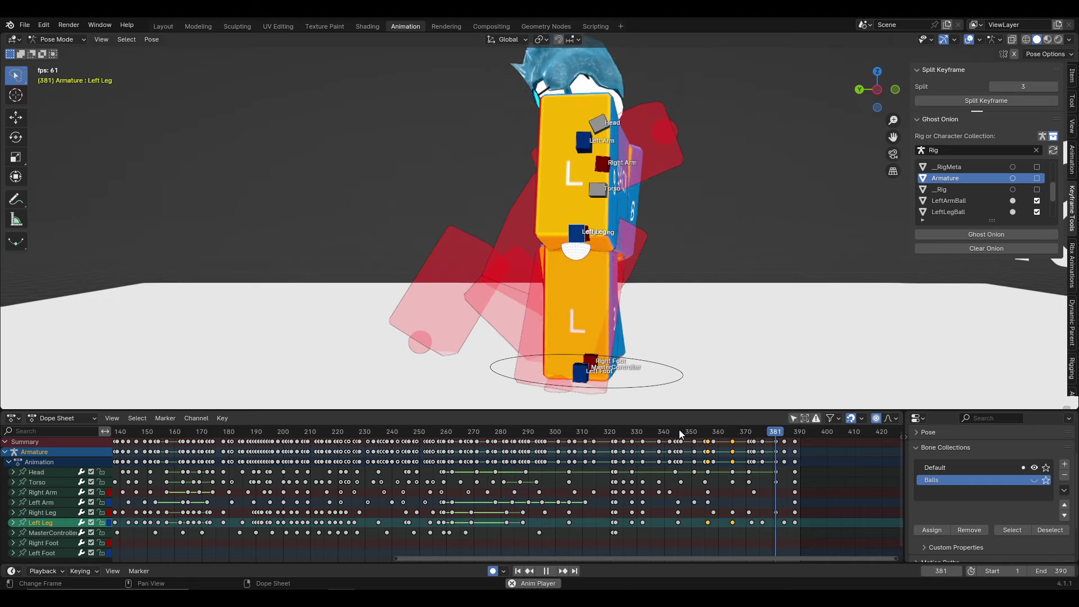
# Reposition the Left Leg at frame 371 and play back the ending
pyautogui.moveTo(724, 433); pyautogui.dragTo(749, 431)
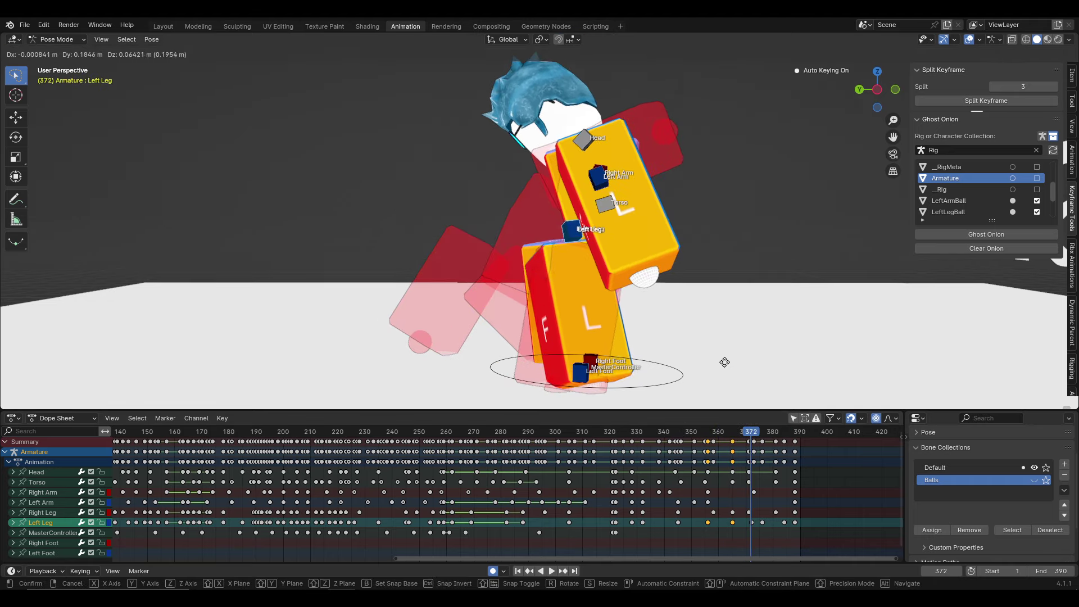
pyautogui.press('space')
pyautogui.click(695, 430)
pyautogui.press('space')
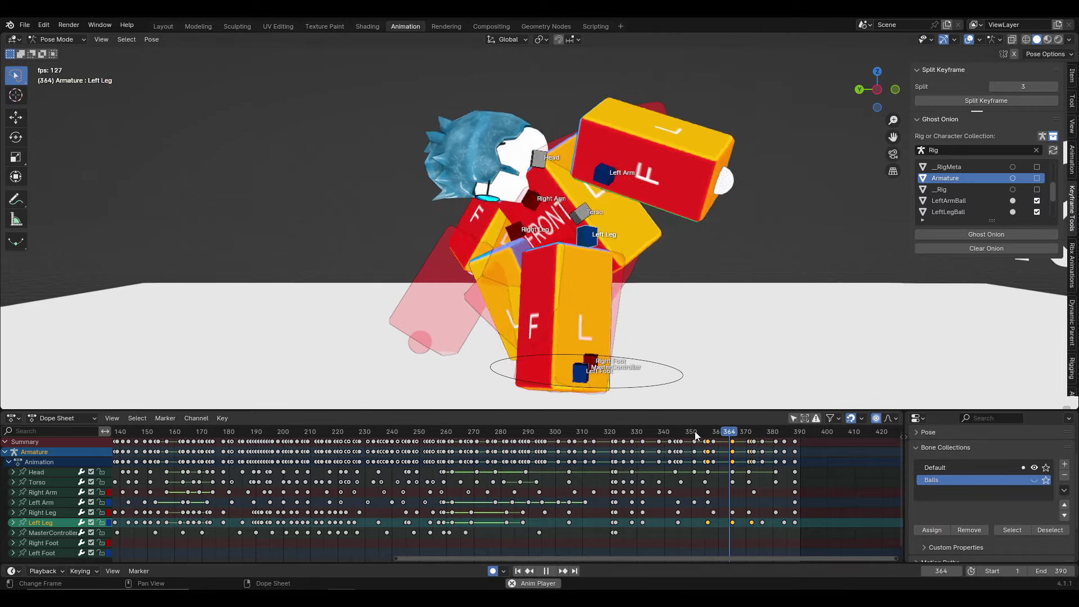
pyautogui.moveTo(608, 405); pyautogui.dragTo(814, 342, button='middle')
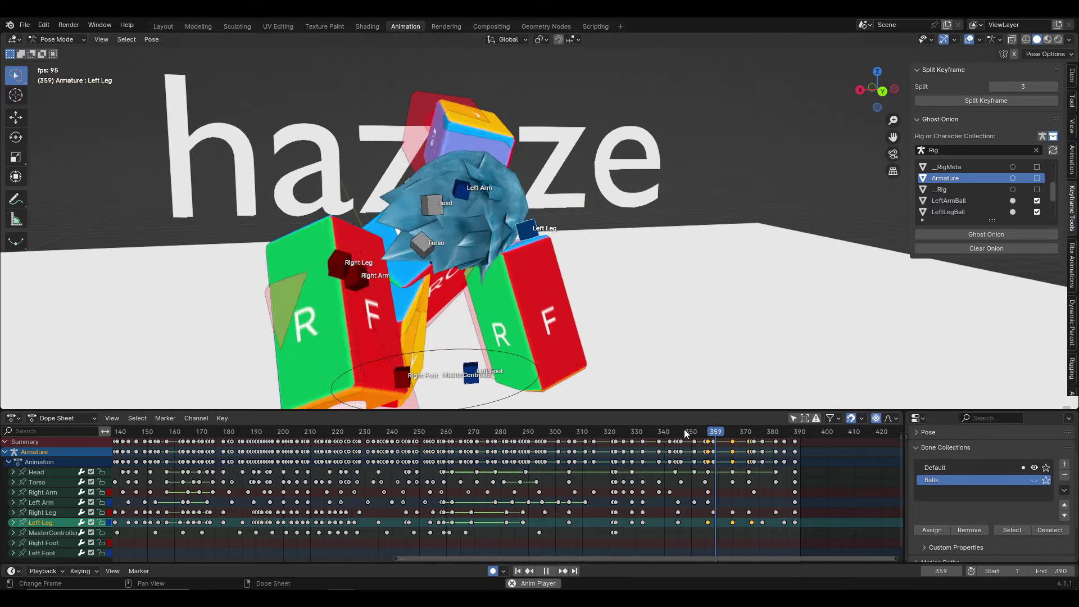
# Replay the closing frames from frame 356 while orbiting the view
pyautogui.moveTo(683, 429); pyautogui.dragTo(752, 434)
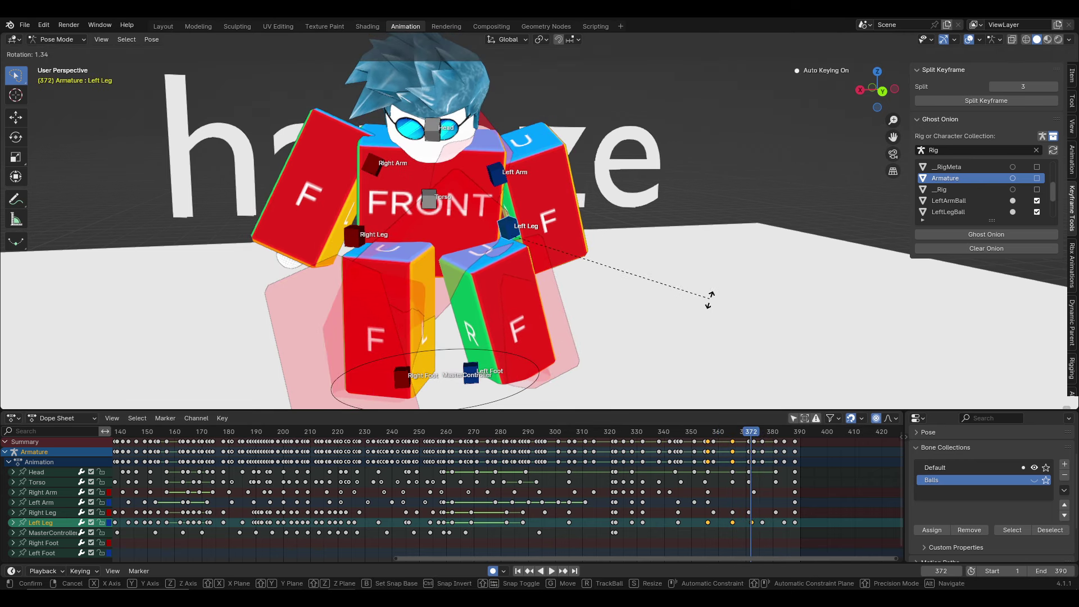
pyautogui.press('space')
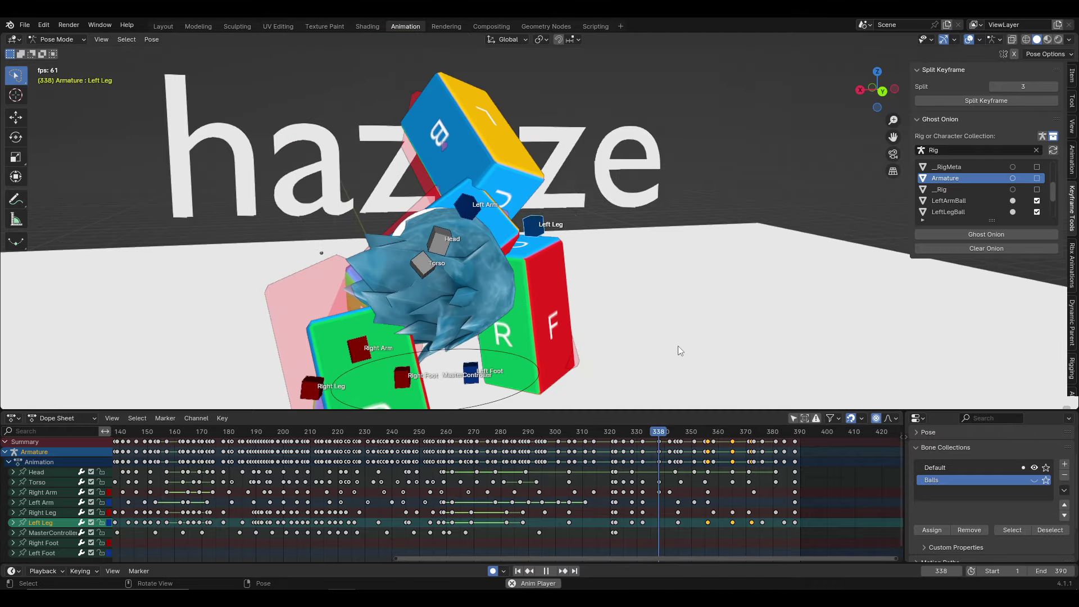
pyautogui.moveTo(678, 346); pyautogui.dragTo(596, 329, button='middle')
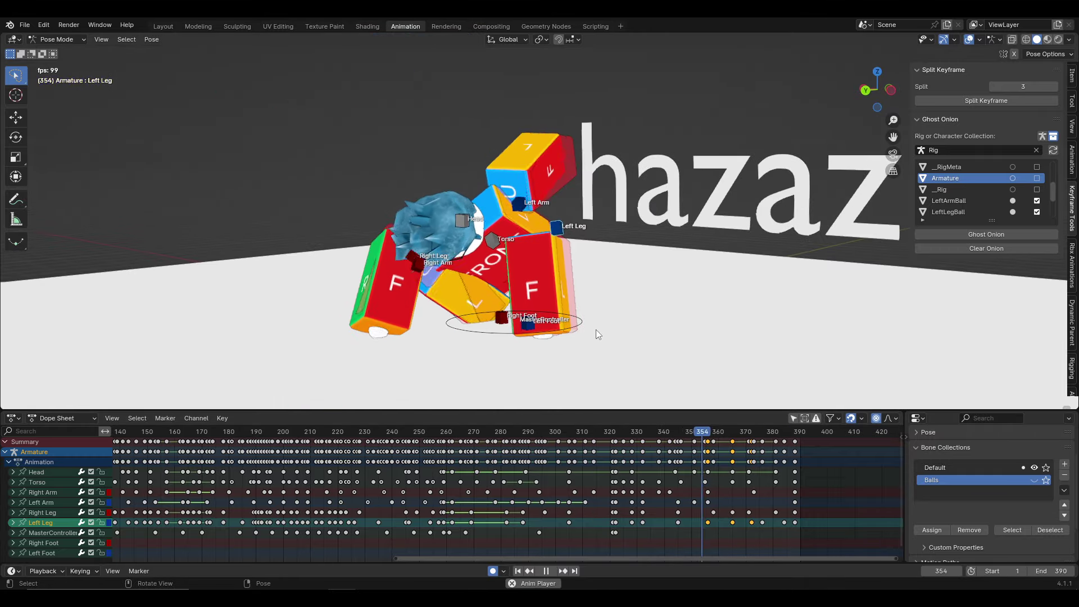
pyautogui.moveTo(668, 431); pyautogui.dragTo(709, 434)
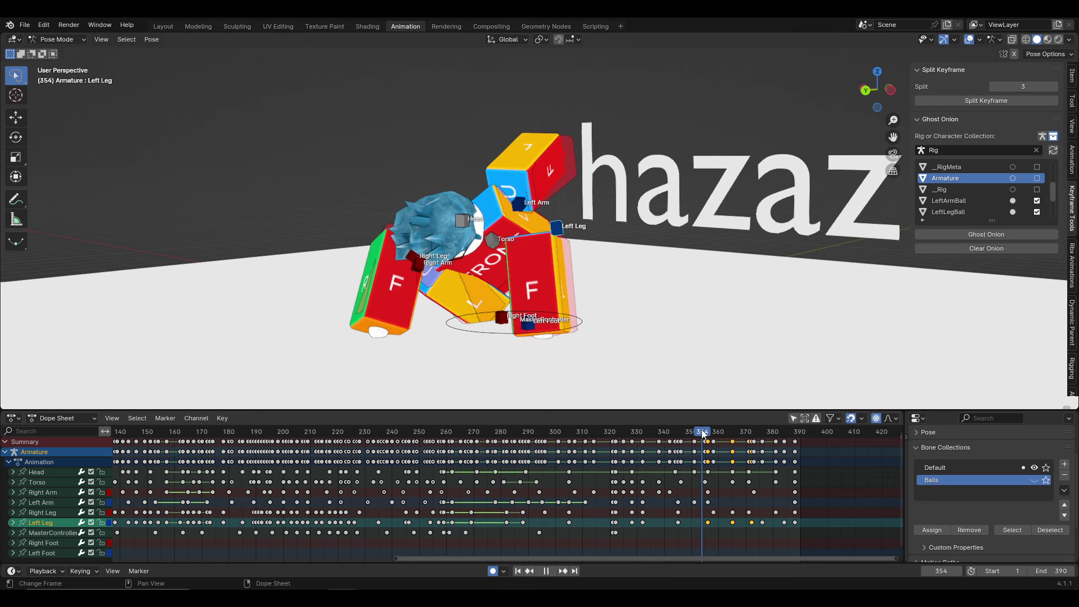
pyautogui.moveTo(690, 311); pyautogui.dragTo(687, 326, button='middle')
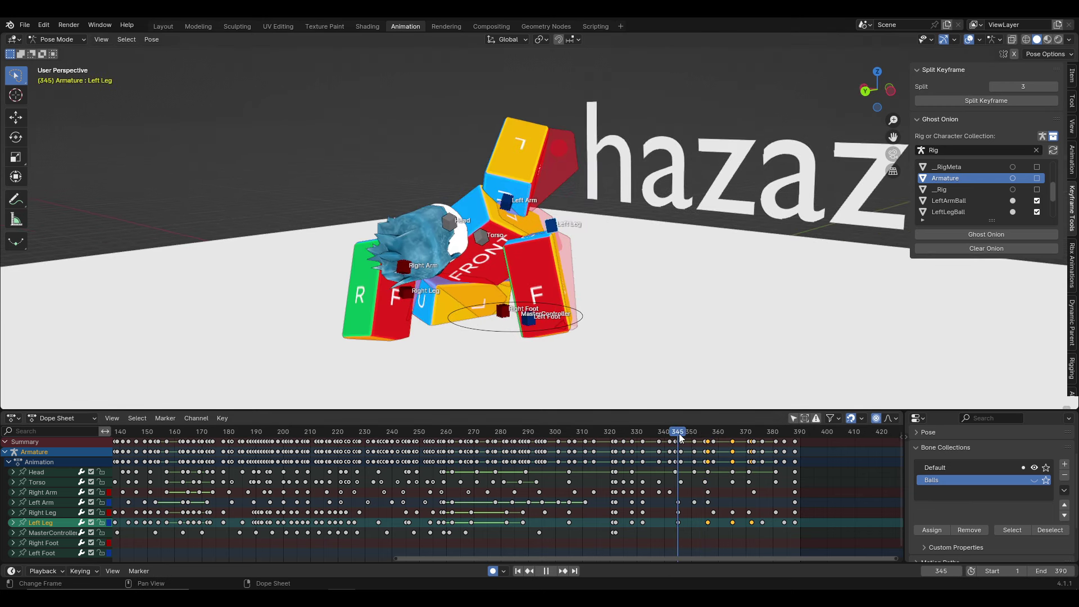
# Turn on ghost onion skins, confirm the Left Leg rotation and replay to frame 342
pyautogui.click(952, 234)
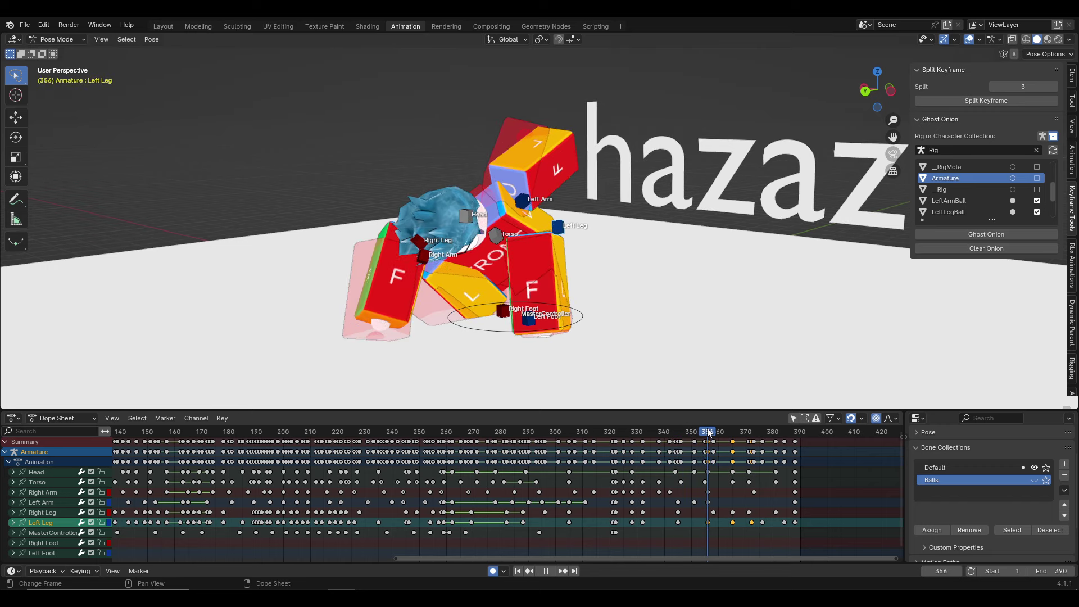
pyautogui.moveTo(675, 320)
pyautogui.mouseDown(button='middle')
pyautogui.moveTo(669, 328)
pyautogui.moveTo(674, 289)
pyautogui.mouseUp(button='middle')
pyautogui.click(666, 331)
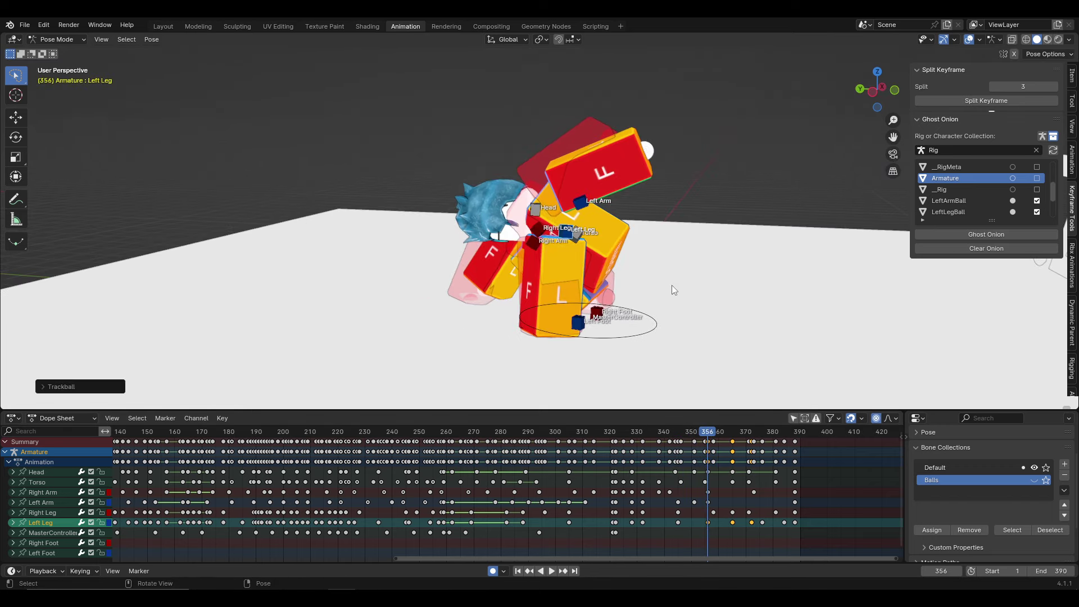
pyautogui.press('space')
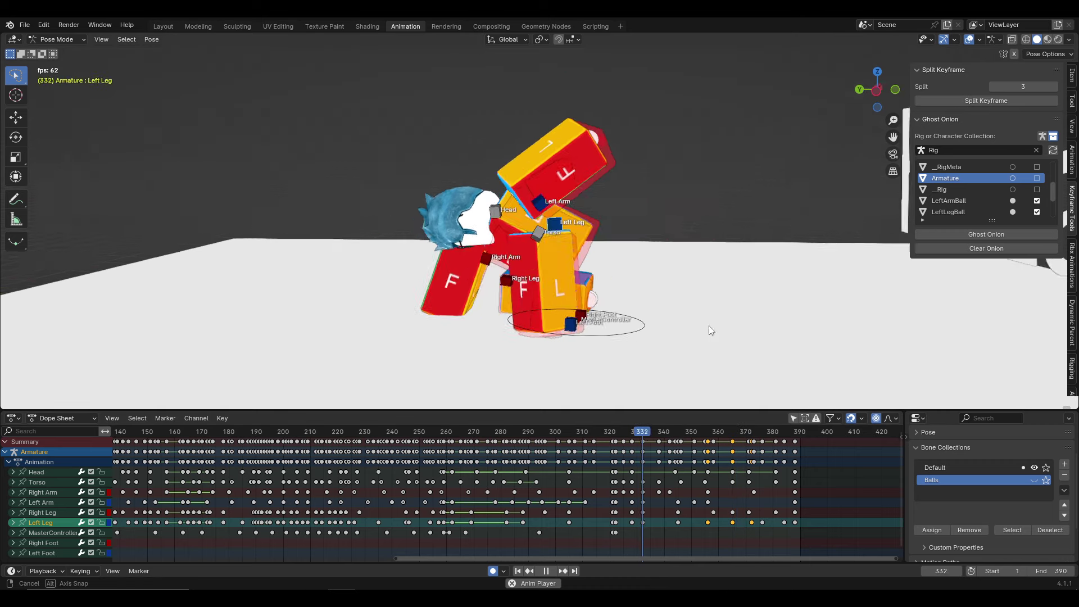
pyautogui.moveTo(728, 351); pyautogui.dragTo(796, 325, button='middle')
pyautogui.click(670, 434)
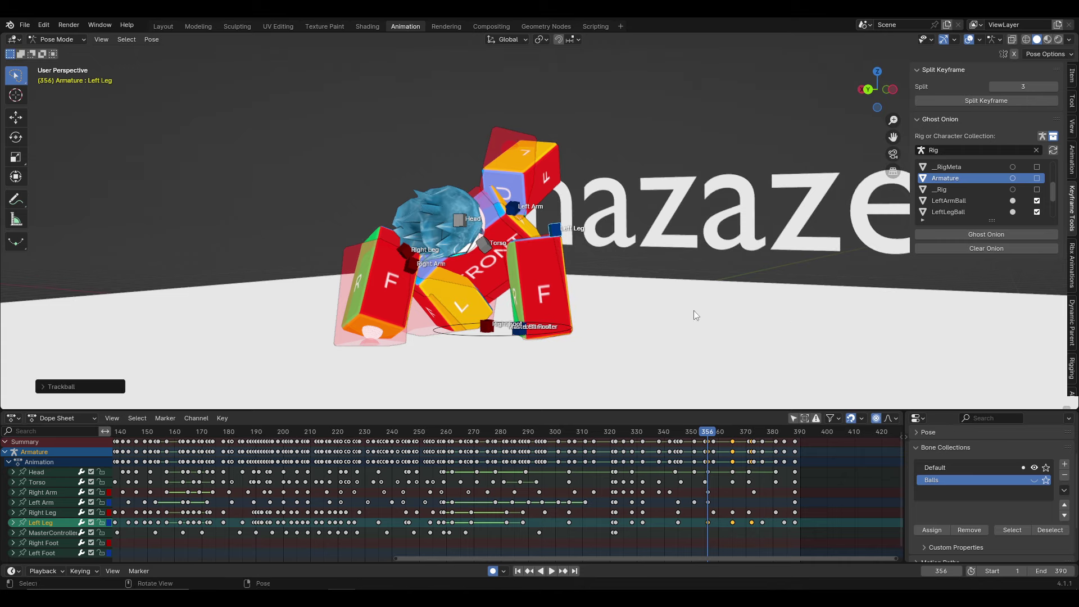
# Move the Left Leg and resume playback from near frame 322
pyautogui.moveTo(694, 313); pyautogui.dragTo(652, 318, button='middle')
pyautogui.press('g')
pyautogui.click(617, 431)
pyautogui.press('space')
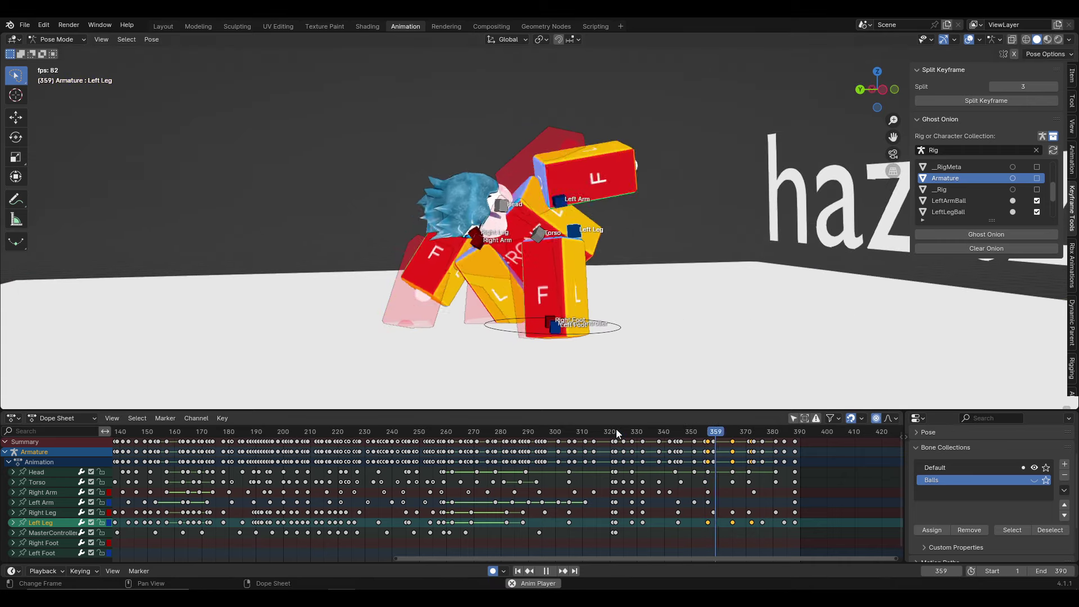
pyautogui.moveTo(618, 337); pyautogui.dragTo(671, 310, button='middle')
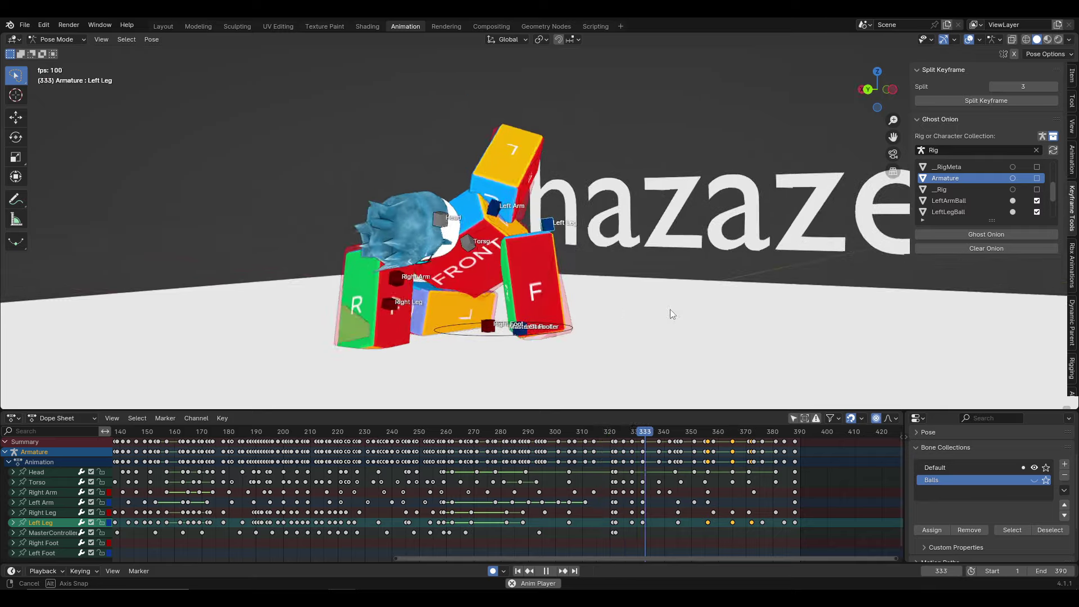
pyautogui.moveTo(662, 409); pyautogui.dragTo(606, 280, button='middle')
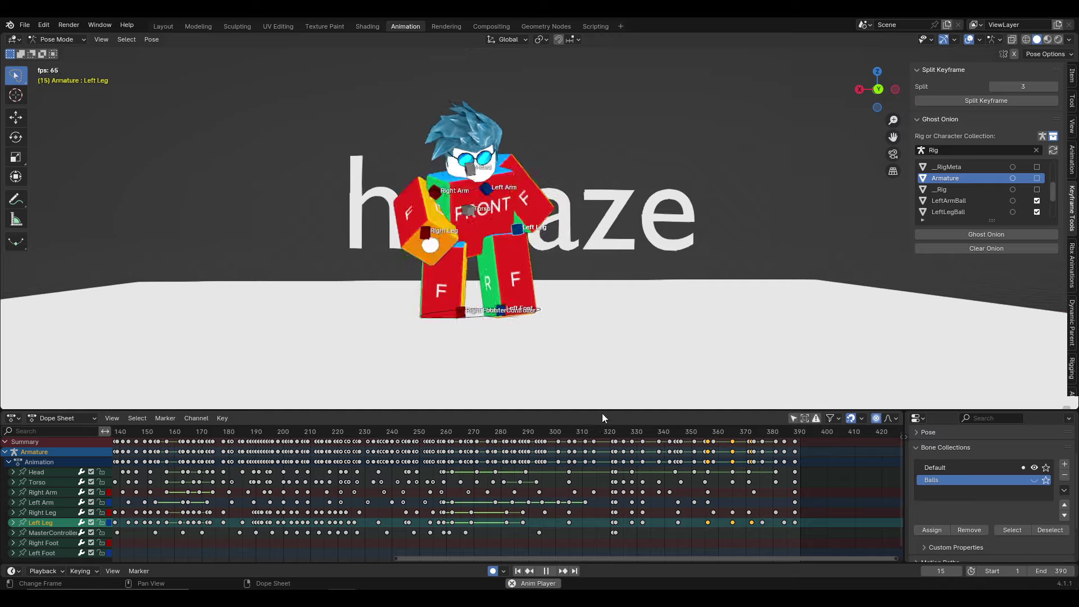
# Replay from frames 288 and 326, then select the Head channel at frame 328
pyautogui.click(507, 442)
pyautogui.moveTo(596, 338)
pyautogui.mouseDown(button='middle')
pyautogui.moveTo(640, 303)
pyautogui.moveTo(573, 448)
pyautogui.mouseUp(button='middle')
pyautogui.click(585, 430)
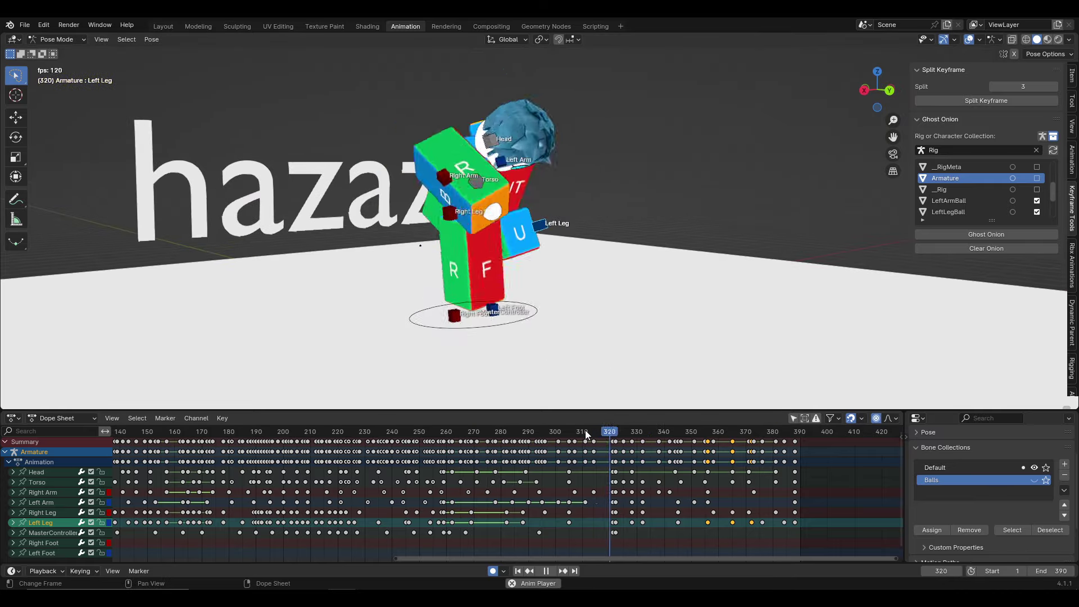
pyautogui.click(585, 430)
pyautogui.click(518, 232)
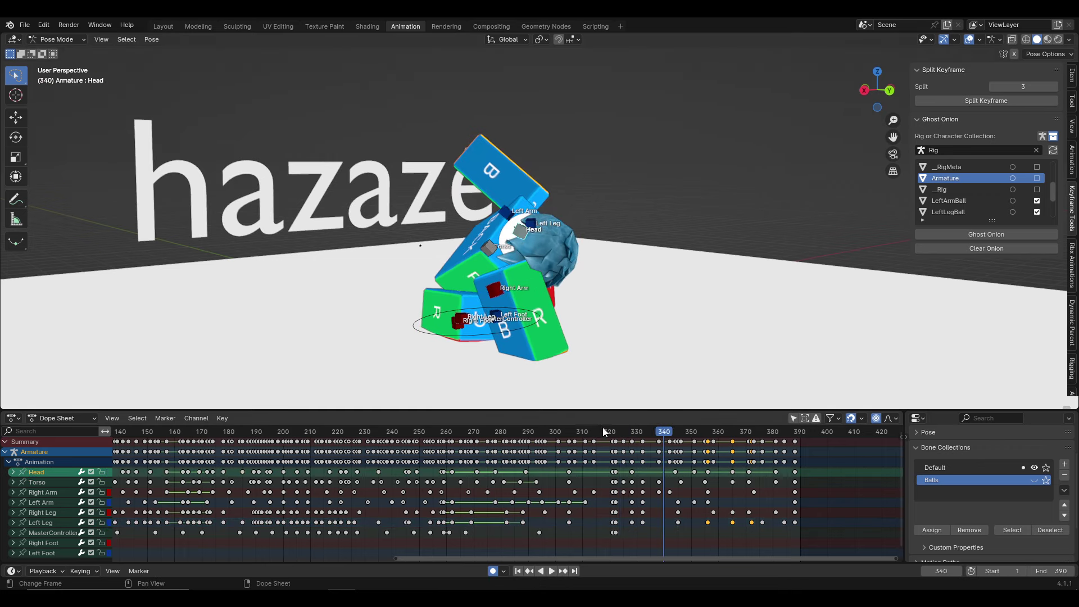
pyautogui.click(632, 437)
# Review the ending from frames 317, 327 and 333 in a front-facing view
pyautogui.moveTo(632, 437); pyautogui.dragTo(599, 434)
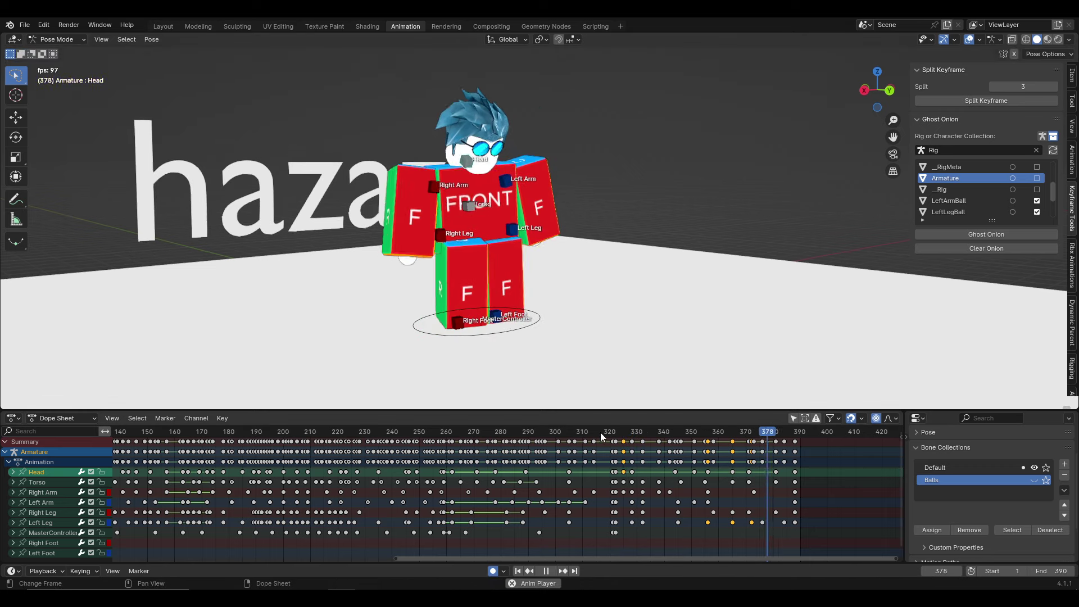
pyautogui.moveTo(620, 356); pyautogui.dragTo(623, 420, button='middle')
pyautogui.press('space')
pyautogui.click(630, 433)
pyautogui.press('space')
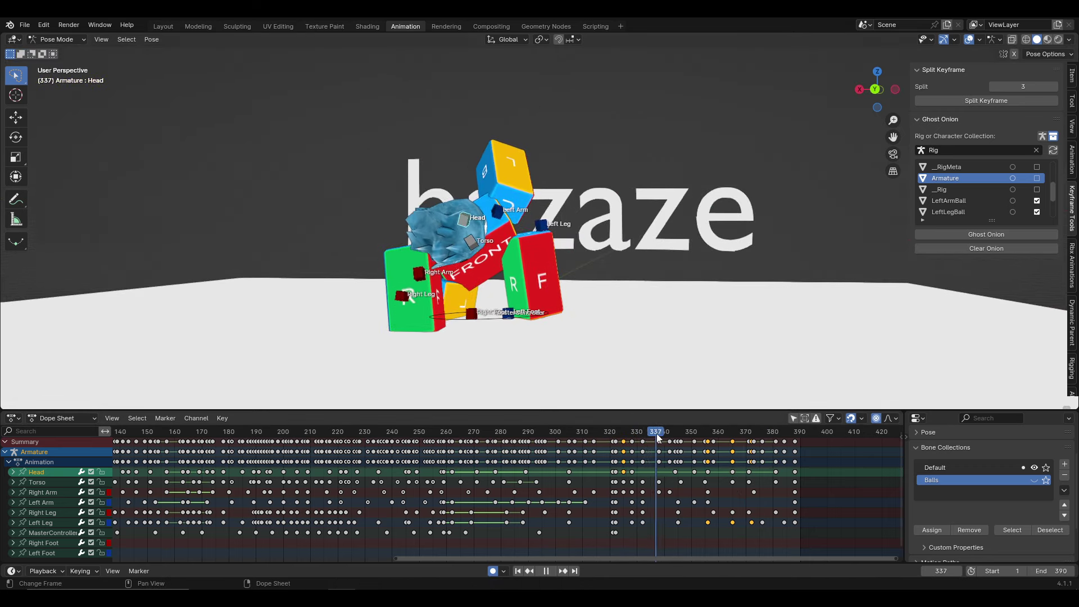
pyautogui.click(601, 426)
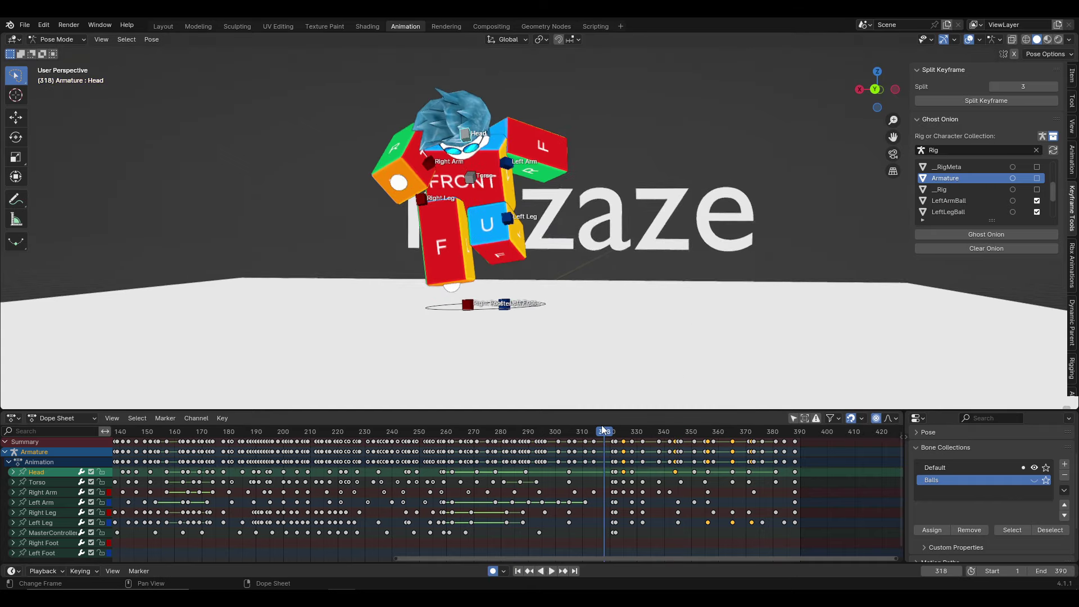
pyautogui.press('space')
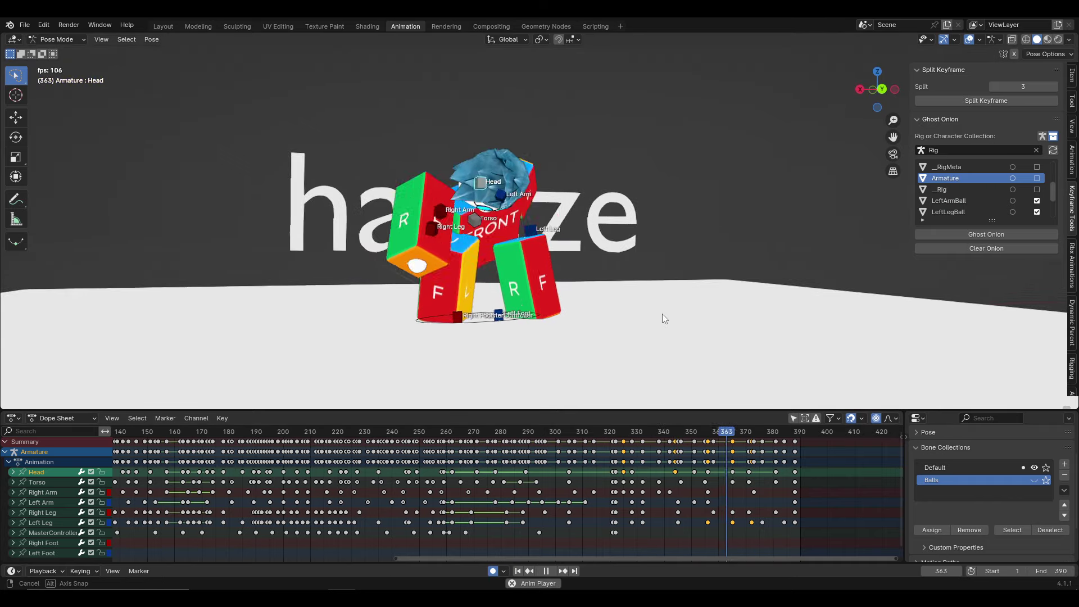
# Select the Left Arm bone and review playback around frames 318–340 from a tilted view
pyautogui.click(603, 430)
pyautogui.press('space')
pyautogui.moveTo(554, 291)
pyautogui.mouseDown(button='middle')
pyautogui.moveTo(509, 230)
pyautogui.moveTo(706, 295)
pyautogui.mouseUp(button='middle')
pyautogui.click(508, 230)
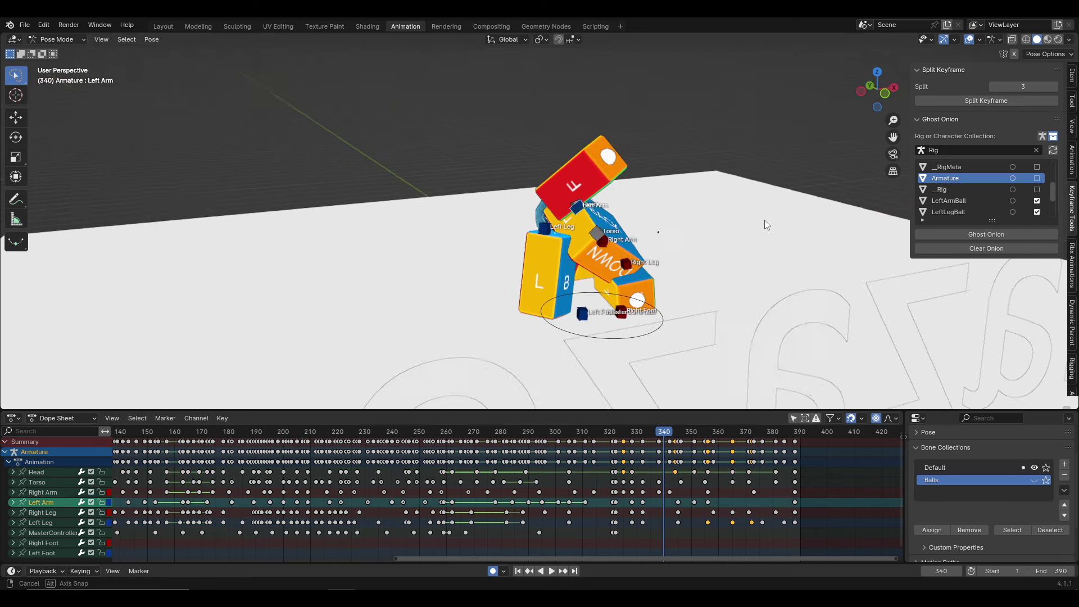
pyautogui.click(604, 432)
pyautogui.press('space')
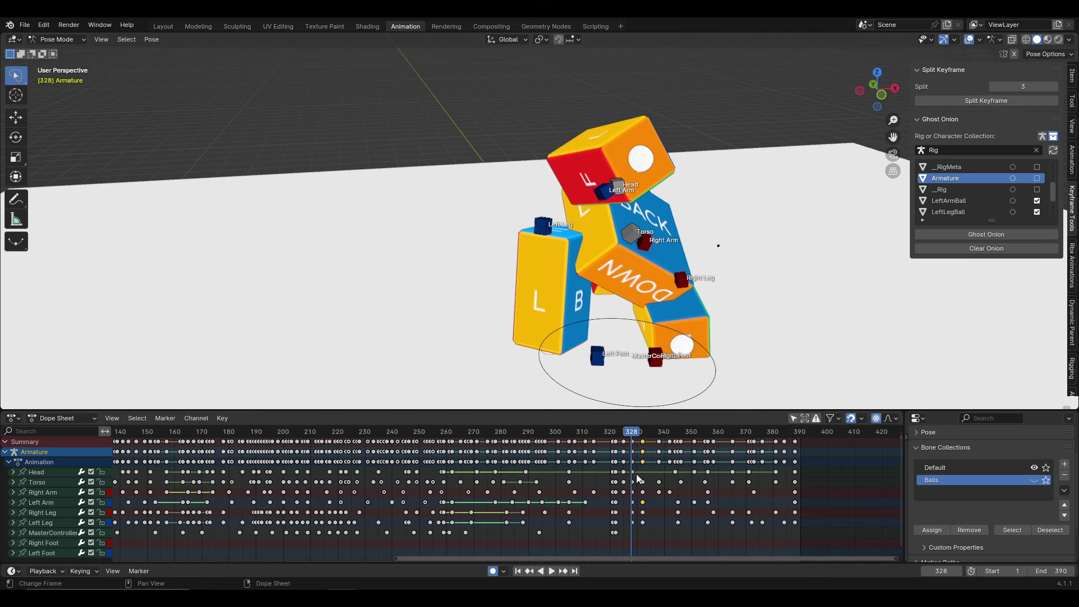
pyautogui.click(605, 431)
pyautogui.press('space')
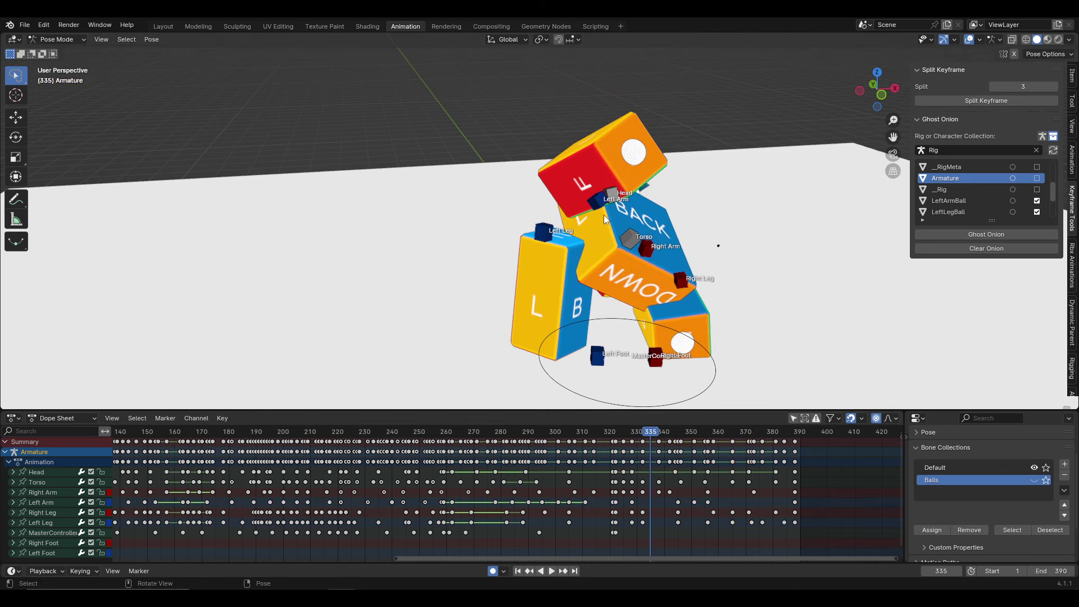
# Rotate and move the Left Arm bone into a new pose, then replay it
pyautogui.click(603, 214)
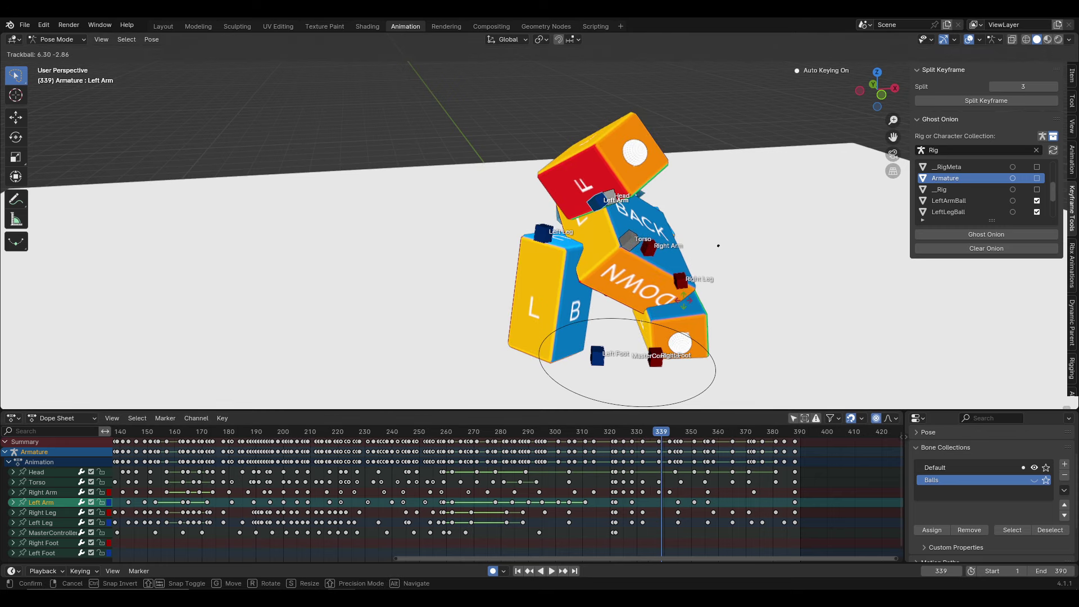
pyautogui.press('r')
pyautogui.press('r')
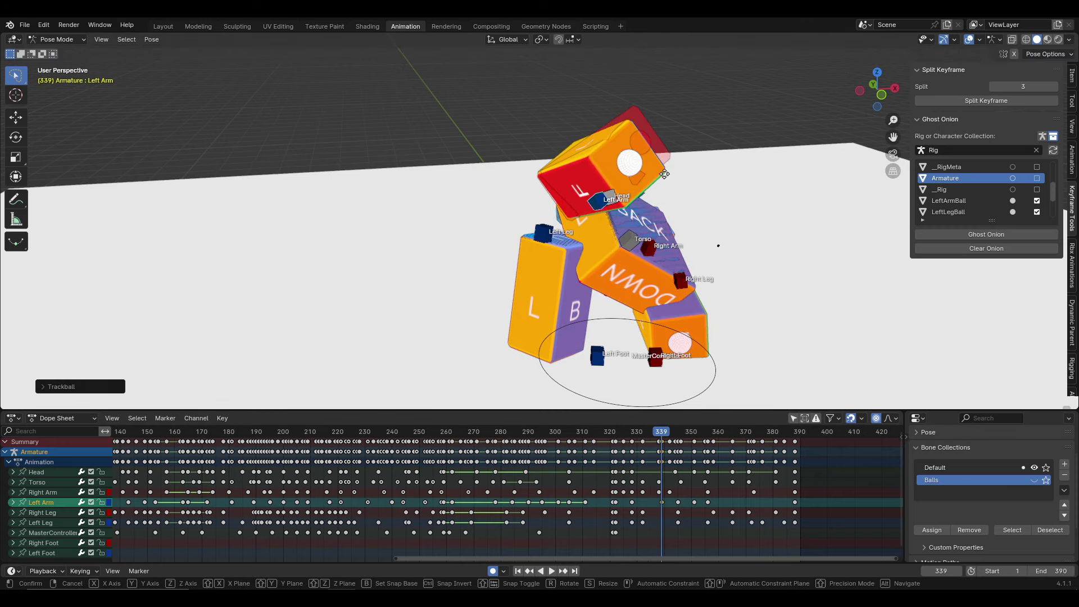
pyautogui.press('g')
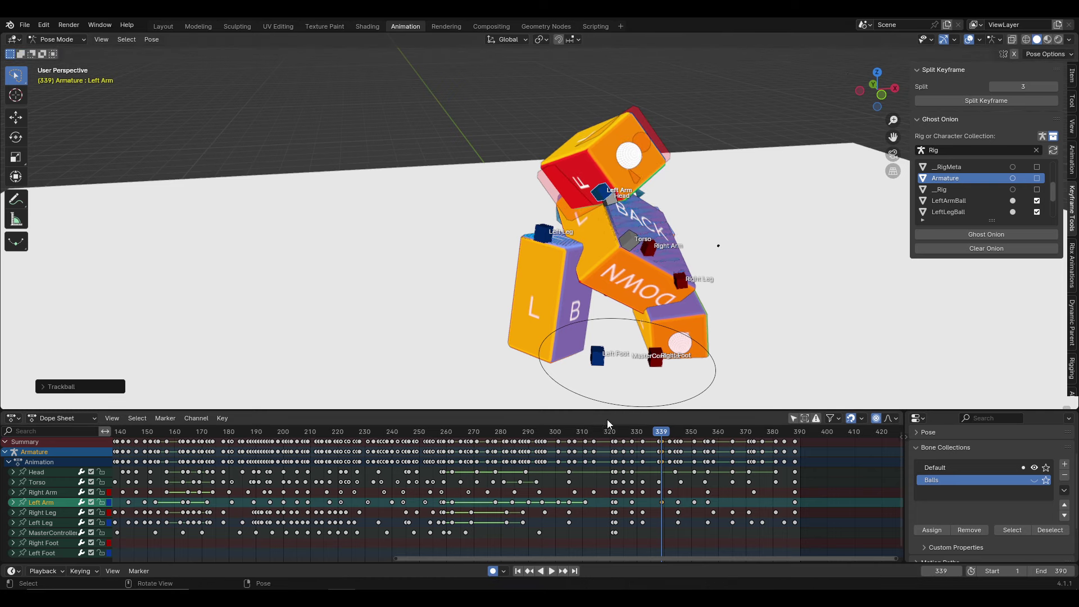
pyautogui.press('space')
# Scrub back to about frame 339–345 and lift the Left Arm bone upward
pyautogui.click(662, 433)
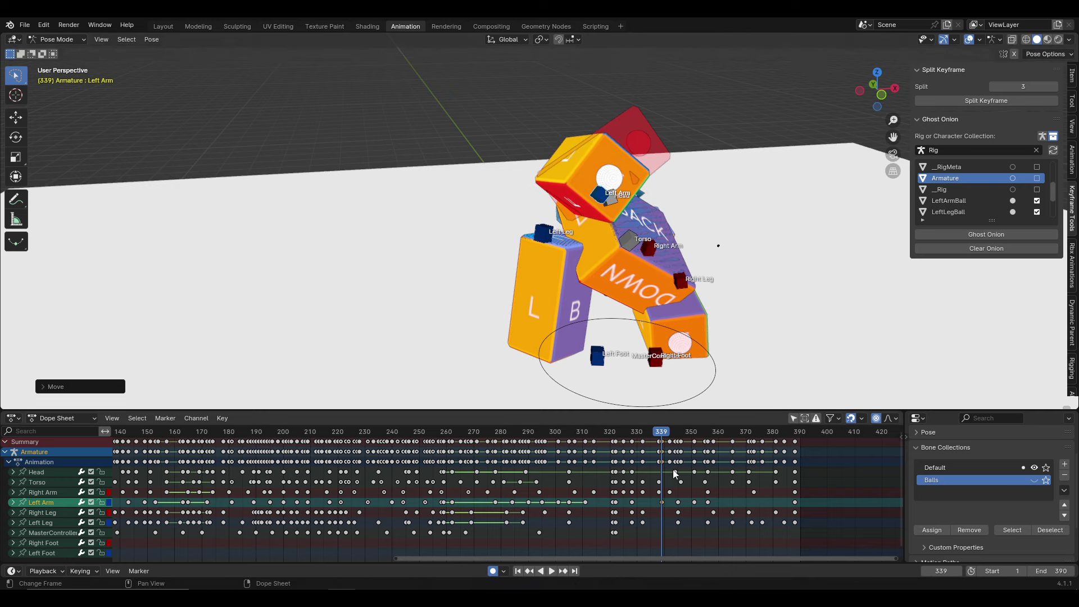
pyautogui.press('space')
pyautogui.moveTo(603, 430); pyautogui.dragTo(664, 436)
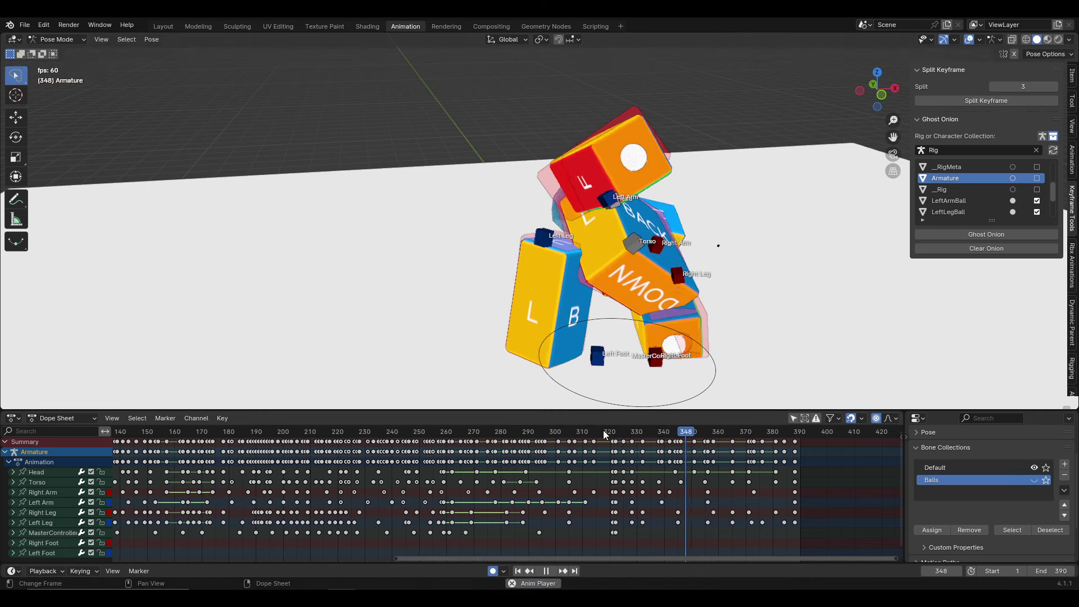
pyautogui.press('space')
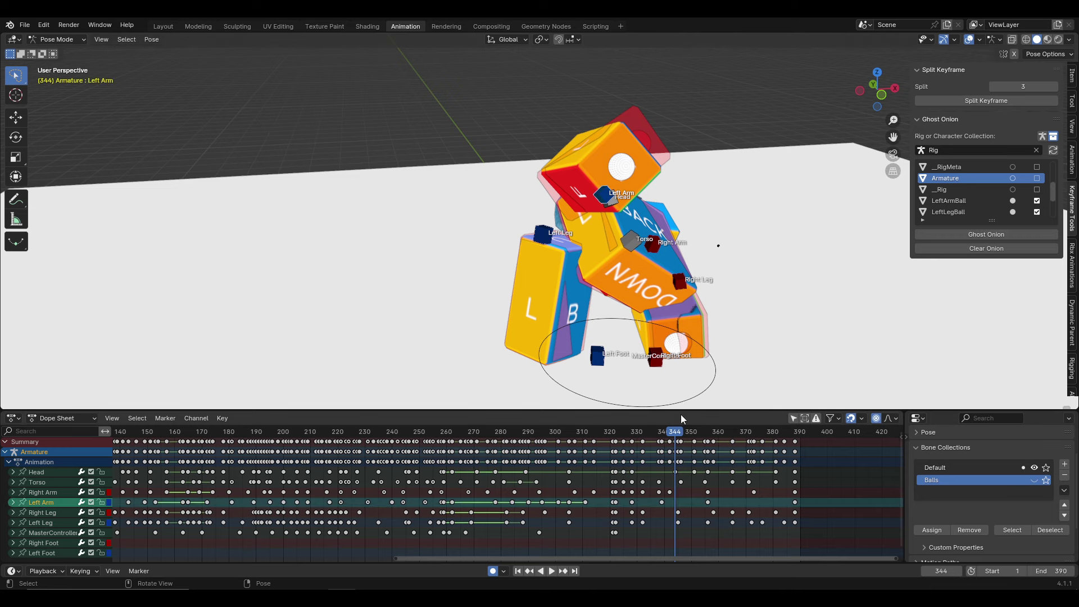
pyautogui.press('space')
pyautogui.moveTo(688, 430); pyautogui.dragTo(677, 427)
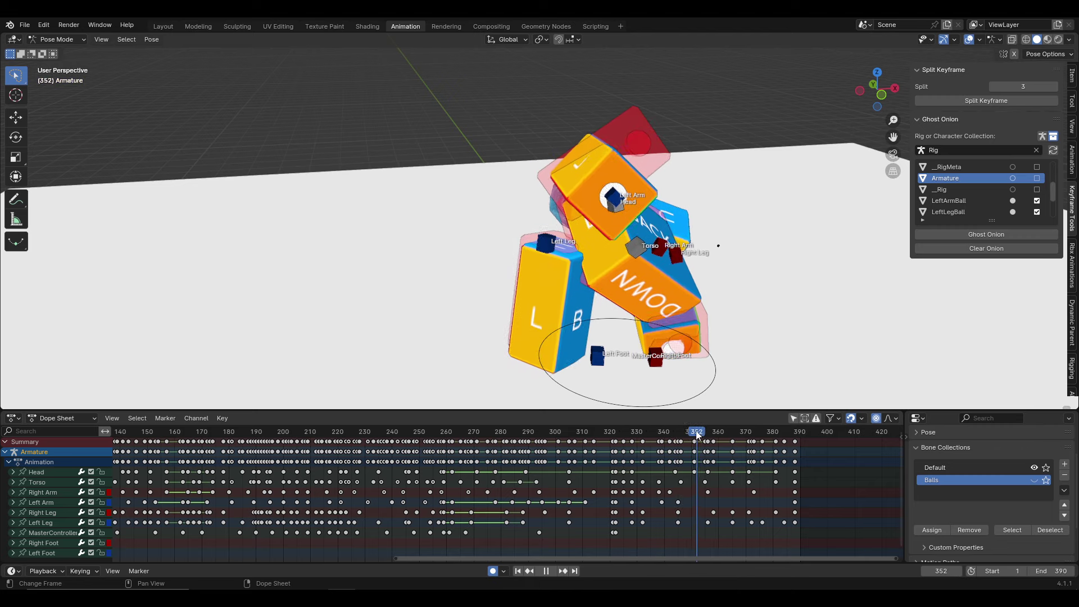
pyautogui.moveTo(616, 211); pyautogui.dragTo(617, 186)
# At frames 354–371, trackball-rotate the Left Arm bone twice to key its new rotation
pyautogui.click(633, 431)
pyautogui.press('space')
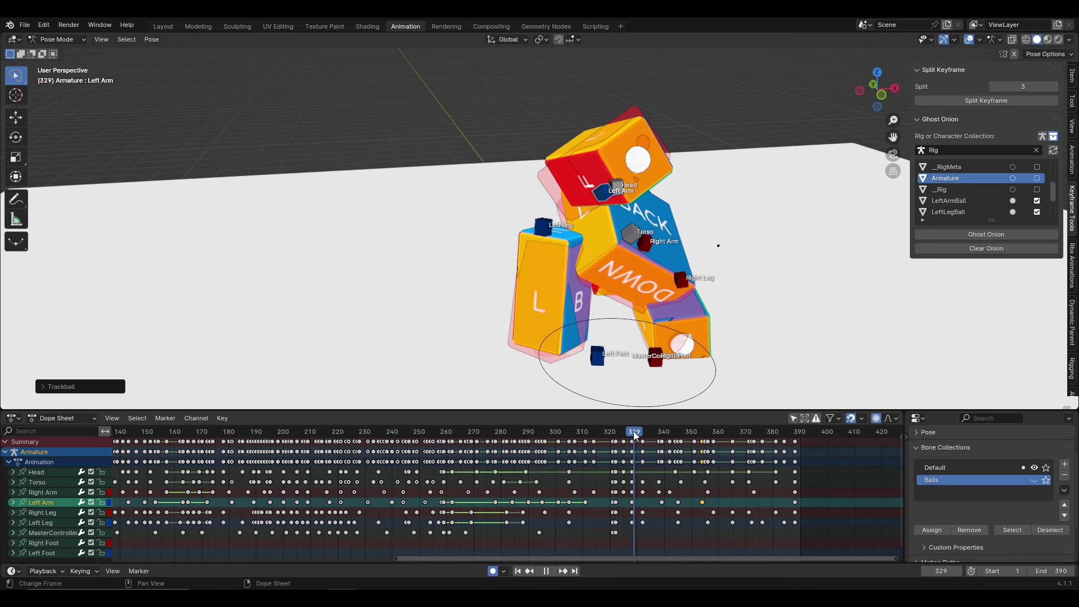
pyautogui.moveTo(595, 360); pyautogui.dragTo(570, 319, button='middle')
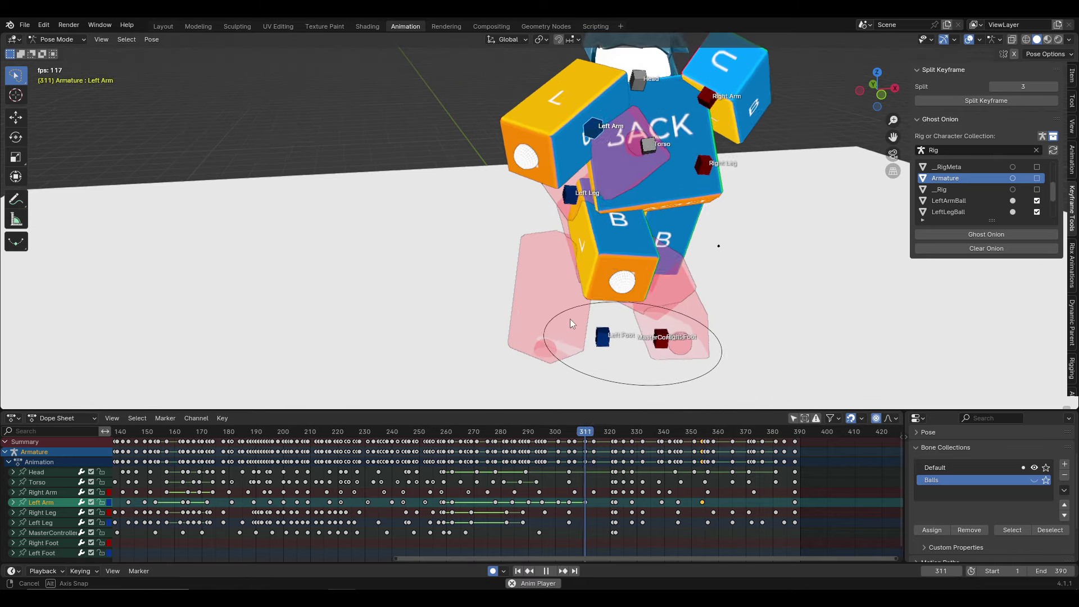
pyautogui.press('space')
pyautogui.click(703, 432)
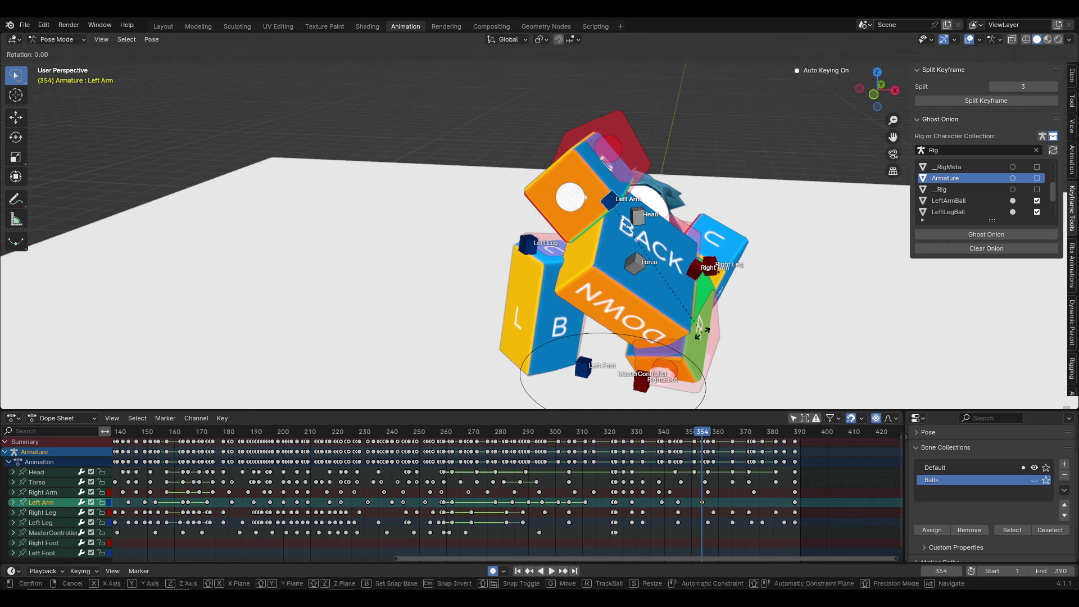
pyautogui.moveTo(714, 417); pyautogui.dragTo(743, 421)
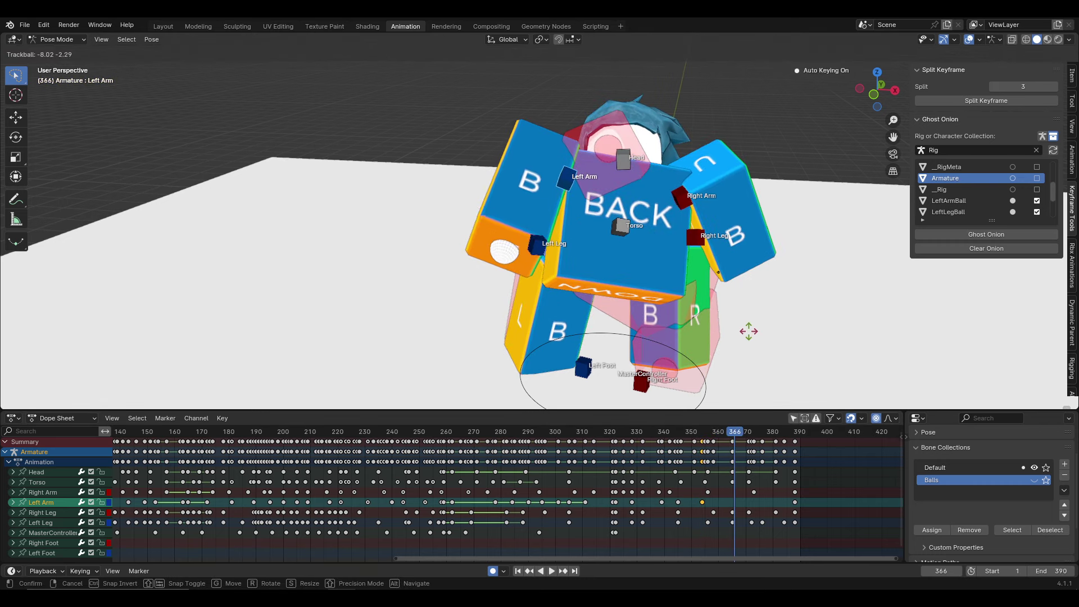
pyautogui.press('r')
pyautogui.press('r')
pyautogui.moveTo(673, 430); pyautogui.dragTo(765, 433)
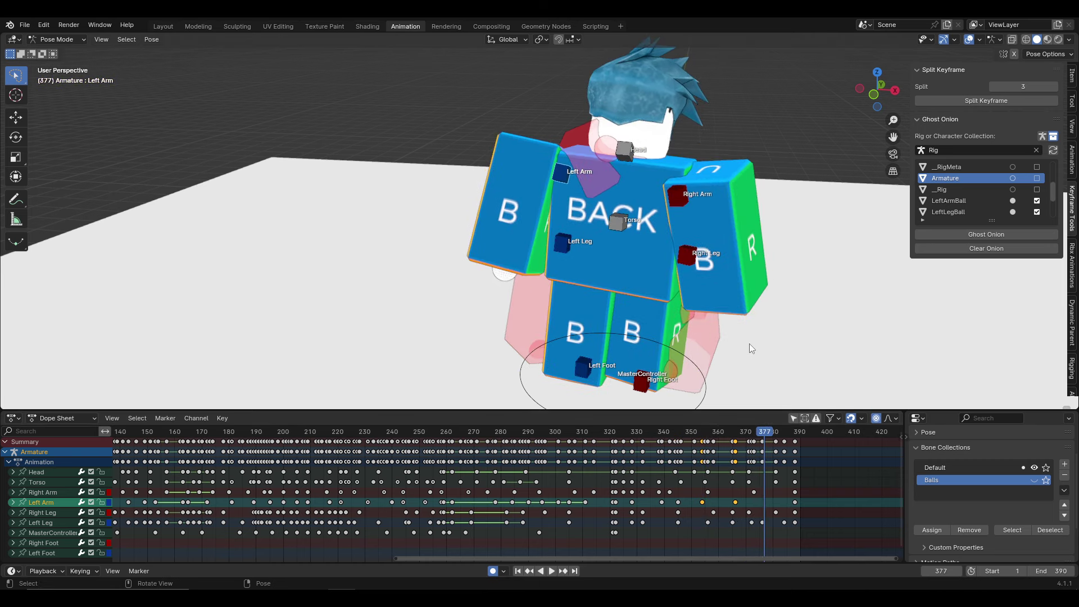
pyautogui.click(737, 349)
pyautogui.moveTo(738, 349)
pyautogui.mouseDown(button='middle')
pyautogui.moveTo(812, 321)
pyautogui.moveTo(888, 318)
pyautogui.mouseUp(button='middle')
pyautogui.press('r')
pyautogui.click(843, 321)
# Move the Left Arm, pick the Torso around frames 377–381, and undo twice
pyautogui.press('g')
pyautogui.click(489, 204)
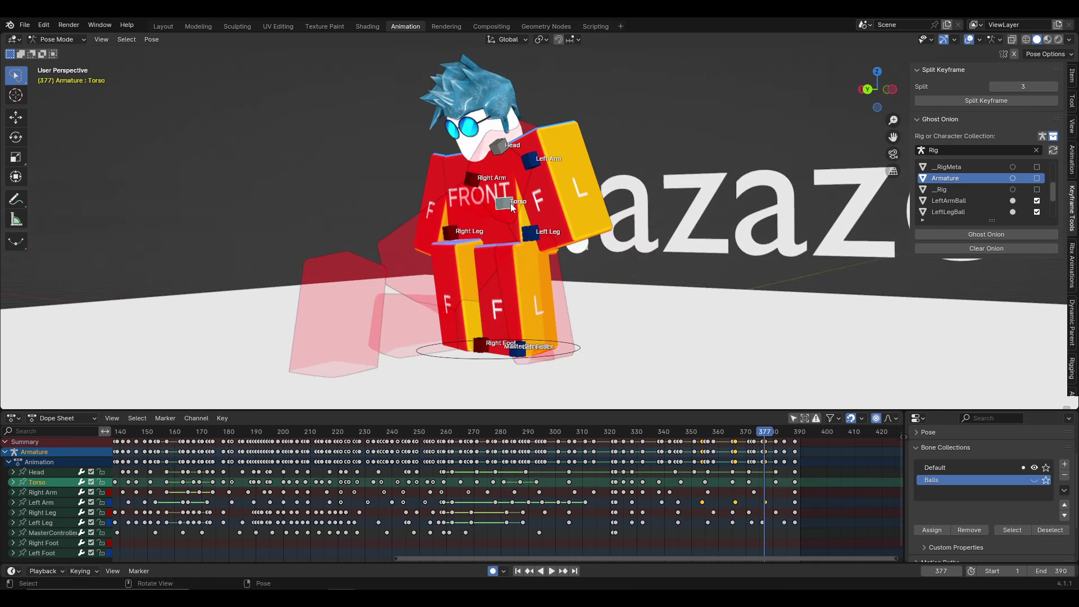
pyautogui.moveTo(488, 205); pyautogui.dragTo(561, 161, button='middle')
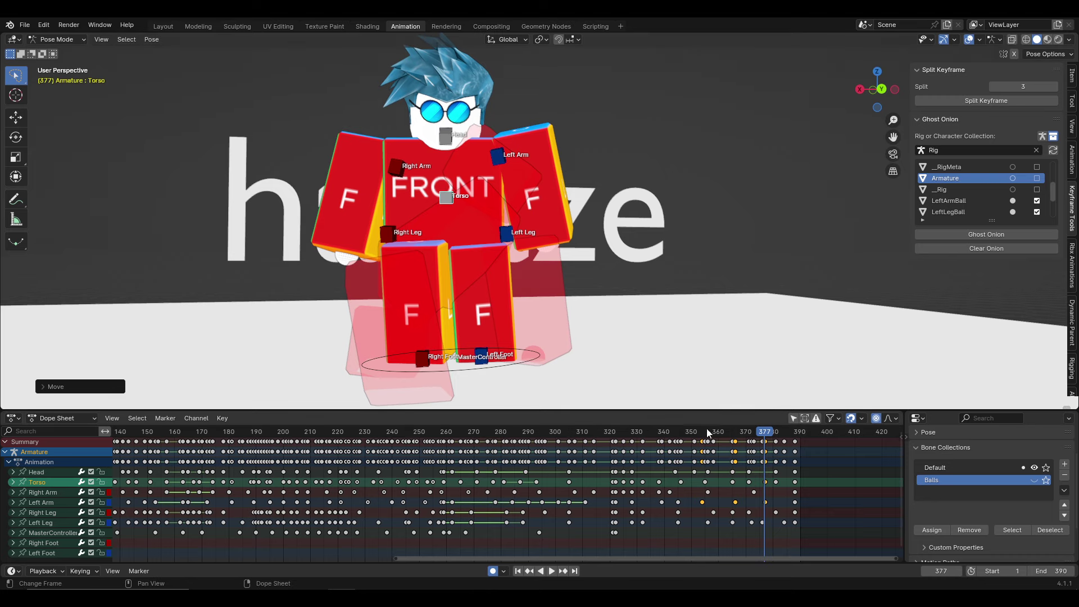
pyautogui.moveTo(707, 428); pyautogui.dragTo(776, 431)
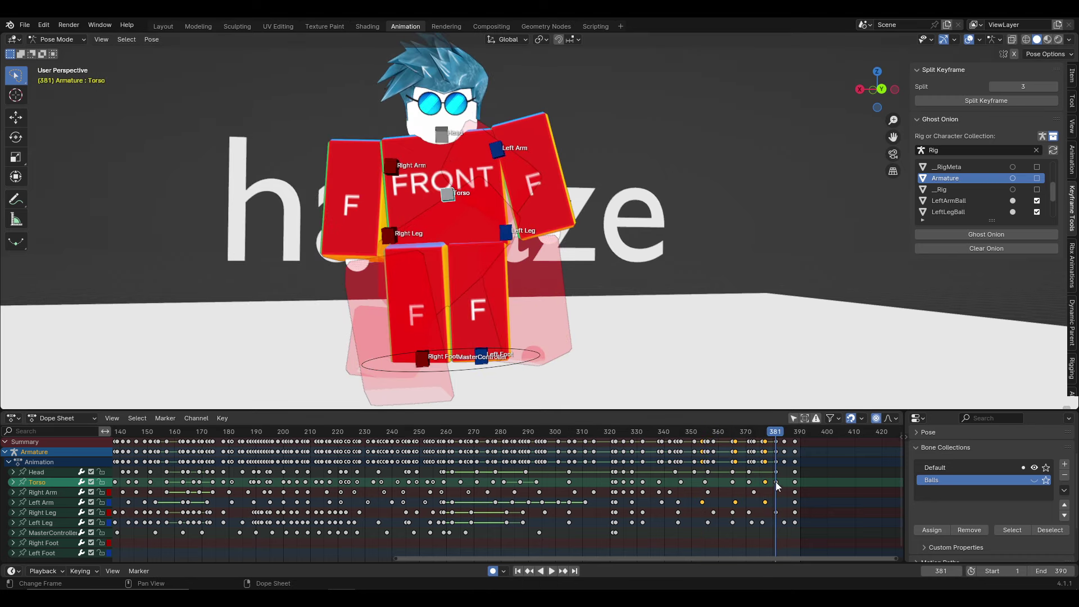
pyautogui.click(776, 481)
pyautogui.press('space')
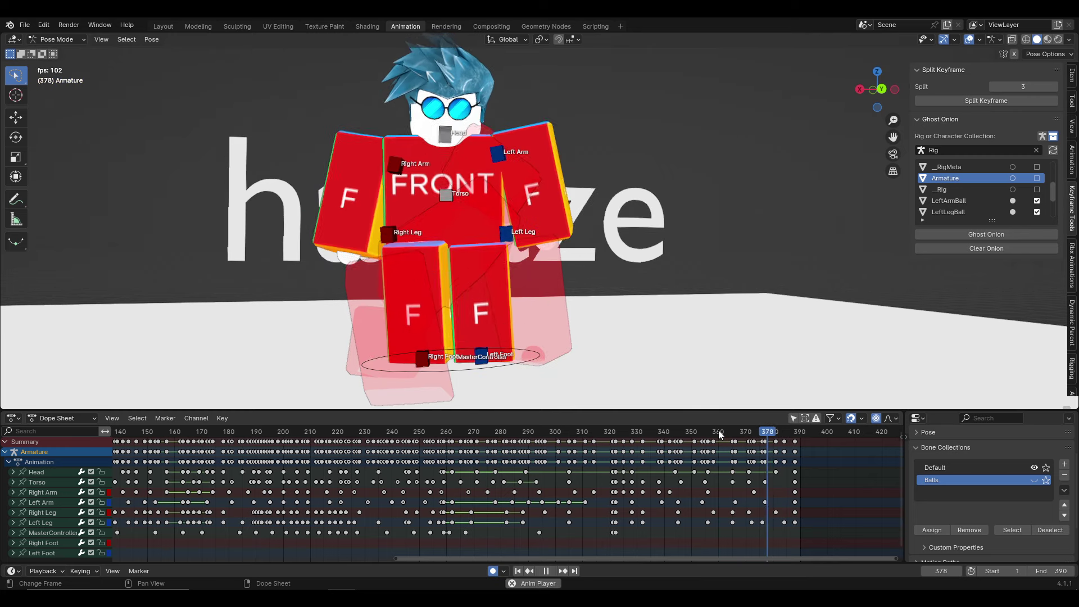
pyautogui.hotkey('ctrl', 'z')
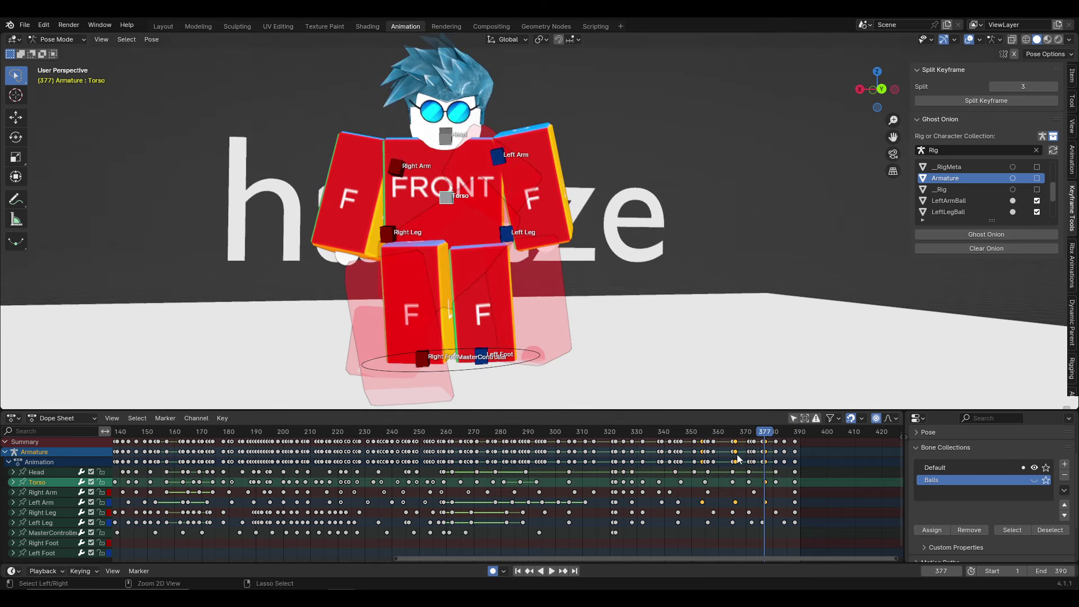
pyautogui.hotkey('ctrl', 'z')
# Play the animation from frames 338 and 304 while orbiting around the character
pyautogui.press('space')
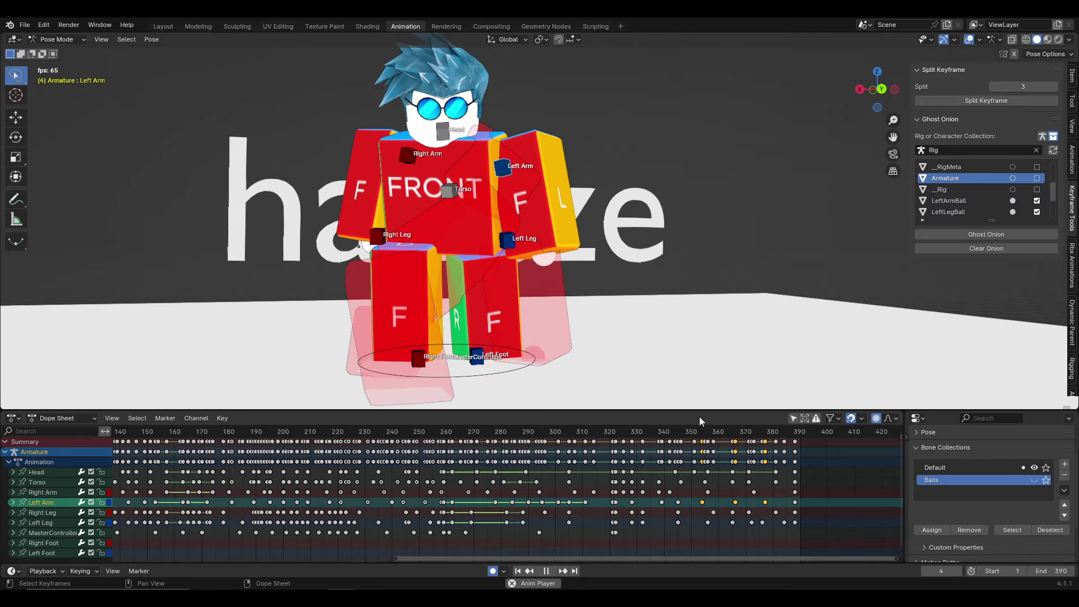
pyautogui.moveTo(639, 397); pyautogui.dragTo(562, 313, button='middle')
pyautogui.click(648, 434)
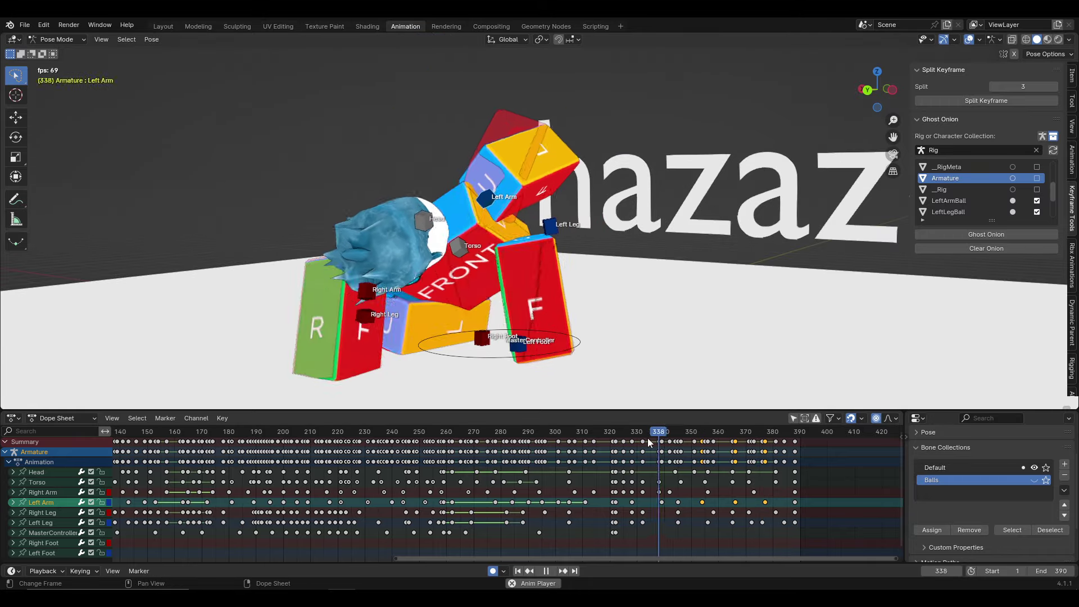
pyautogui.moveTo(618, 371); pyautogui.dragTo(596, 336, button='middle')
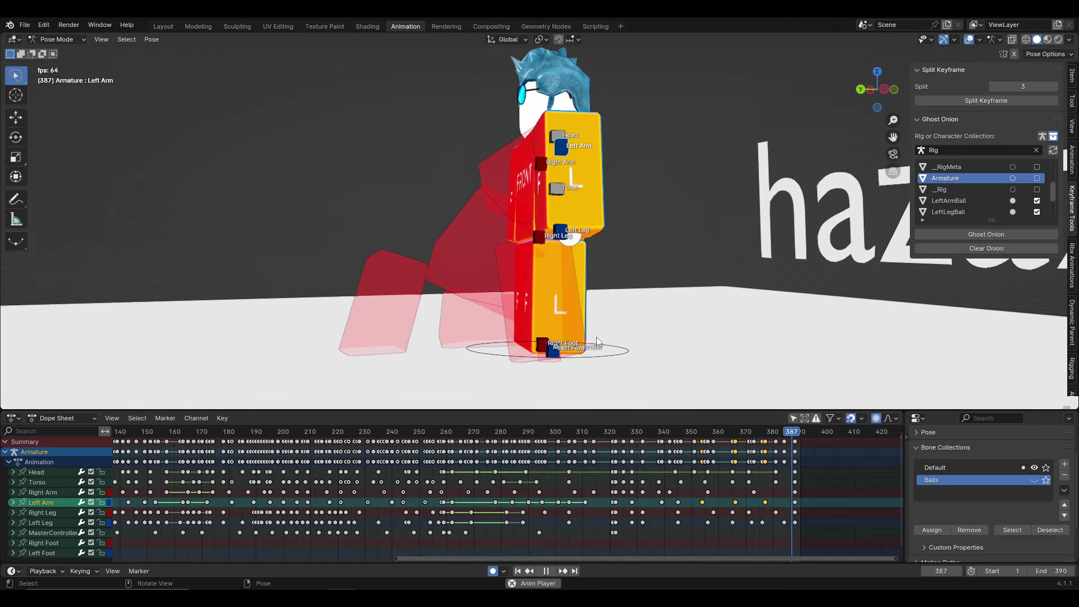
pyautogui.click(528, 432)
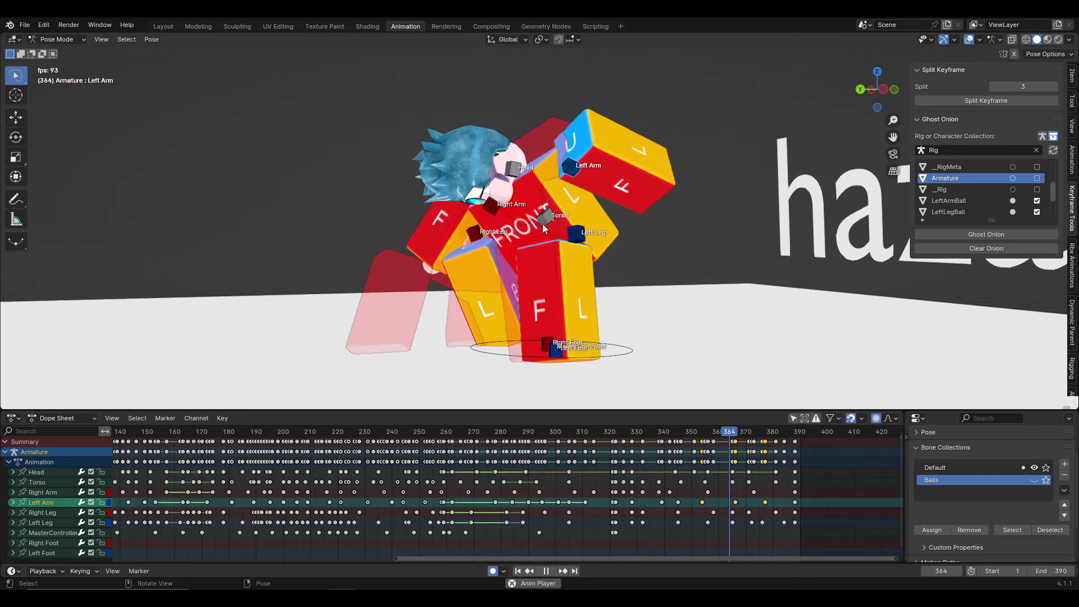
pyautogui.click(548, 435)
pyautogui.moveTo(562, 349); pyautogui.dragTo(753, 246, button='middle')
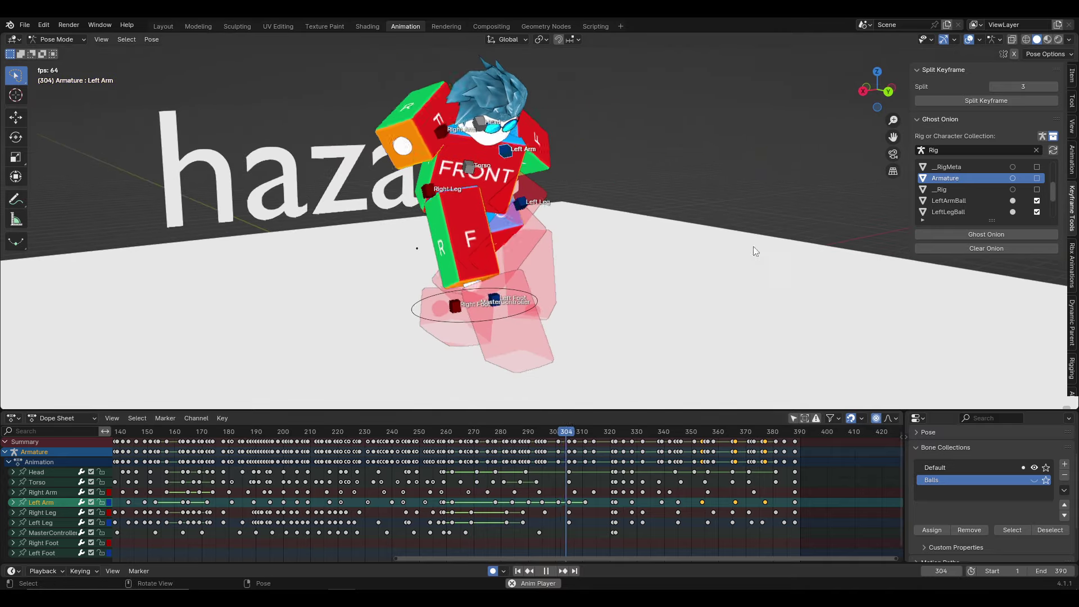
# Clear the ghost onion skins and keep reviewing playback from around frame 315
pyautogui.click(947, 234)
pyautogui.click(950, 247)
pyautogui.moveTo(778, 292); pyautogui.dragTo(608, 408, button='middle')
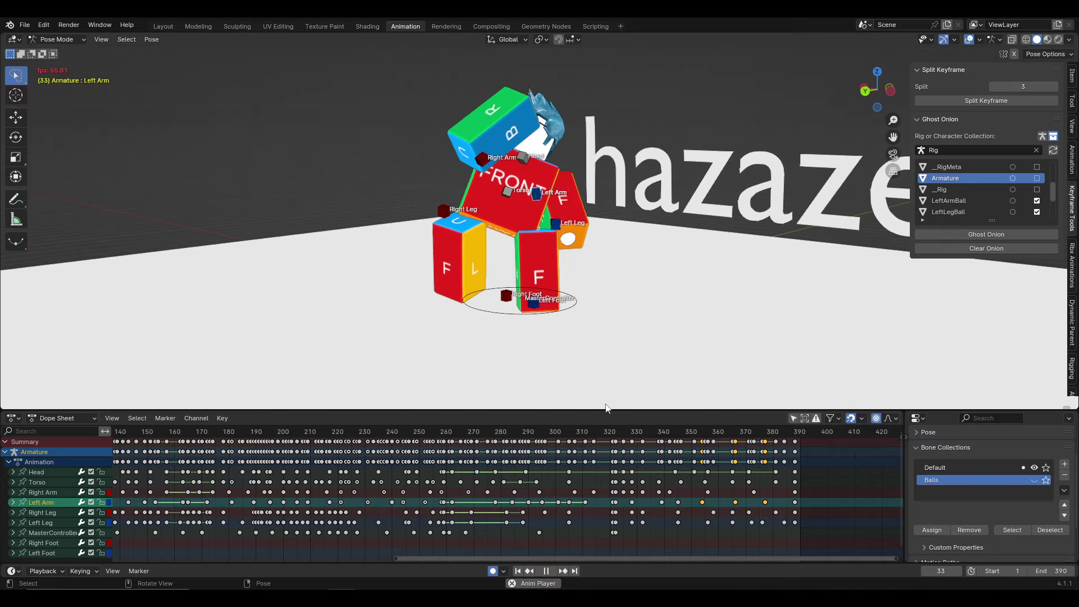
pyautogui.click(594, 430)
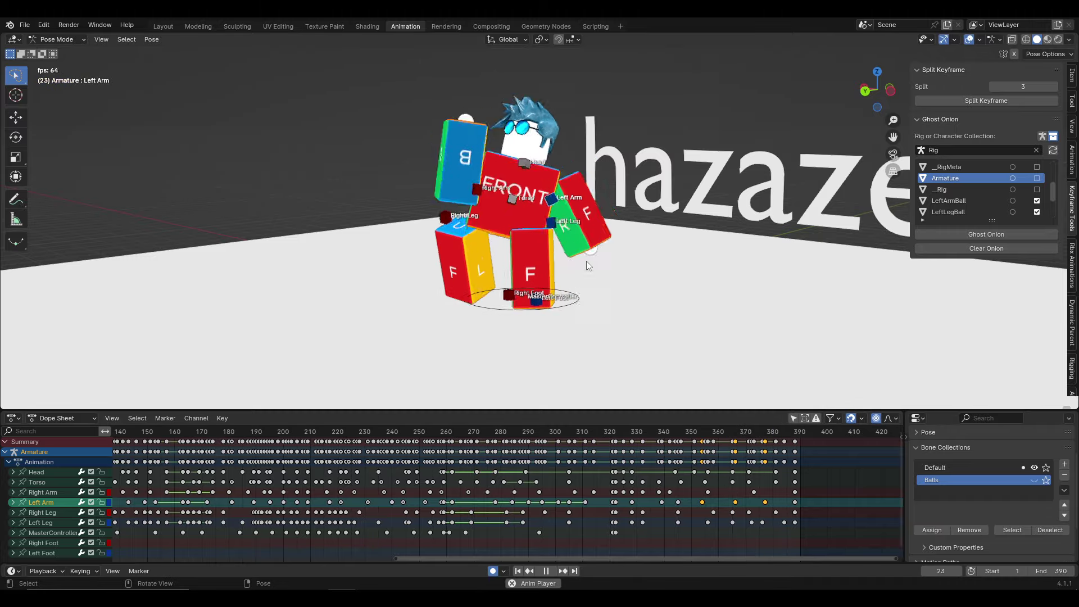
pyautogui.moveTo(585, 261)
pyautogui.mouseDown(button='middle')
pyautogui.moveTo(804, 275)
pyautogui.moveTo(689, 259)
pyautogui.moveTo(643, 268)
pyautogui.moveTo(613, 343)
pyautogui.moveTo(661, 286)
pyautogui.mouseUp(button='middle')
# In left orthographic view, move and rotate the MasterController at frame 325 to key it
pyautogui.press('space')
pyautogui.click(599, 319)
pyautogui.click(882, 89)
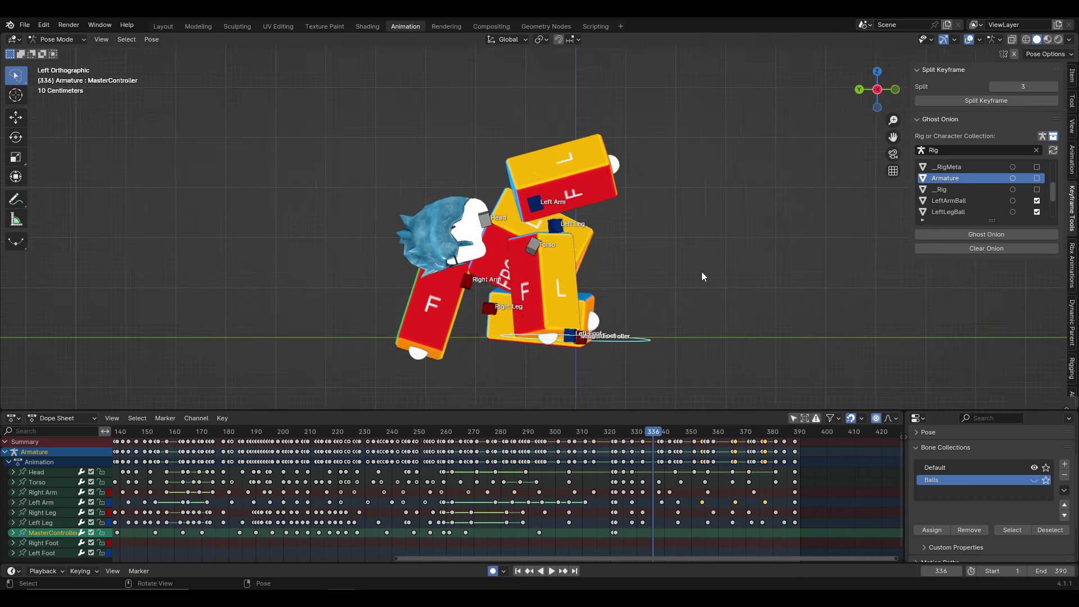
pyautogui.moveTo(615, 433); pyautogui.dragTo(624, 435)
pyautogui.press('space')
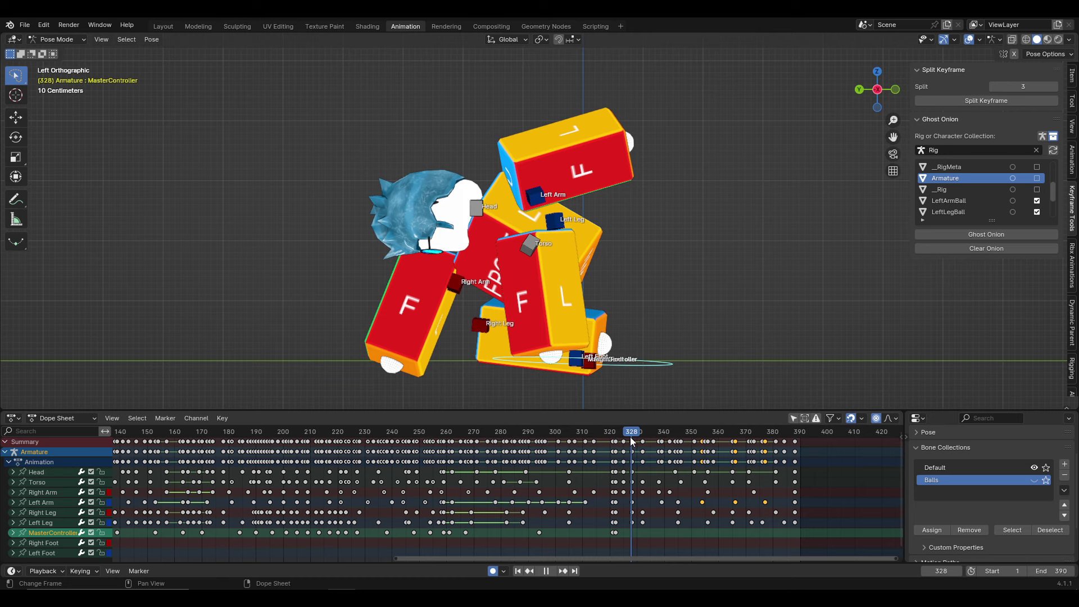
pyautogui.press('Escape')
pyautogui.press('g')
pyautogui.press('r')
pyautogui.click(656, 296)
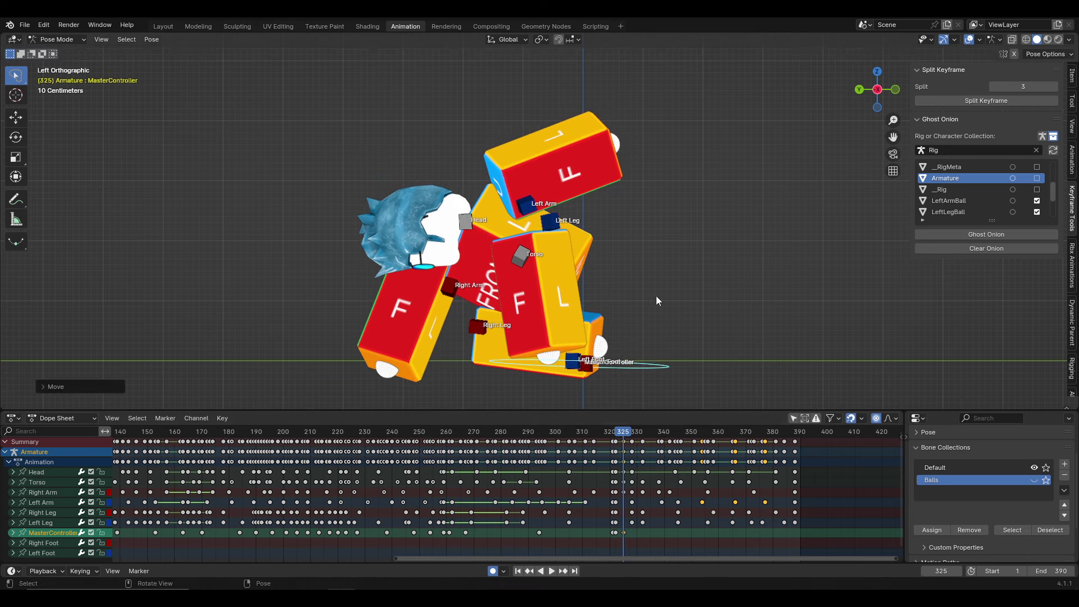
pyautogui.press('i')
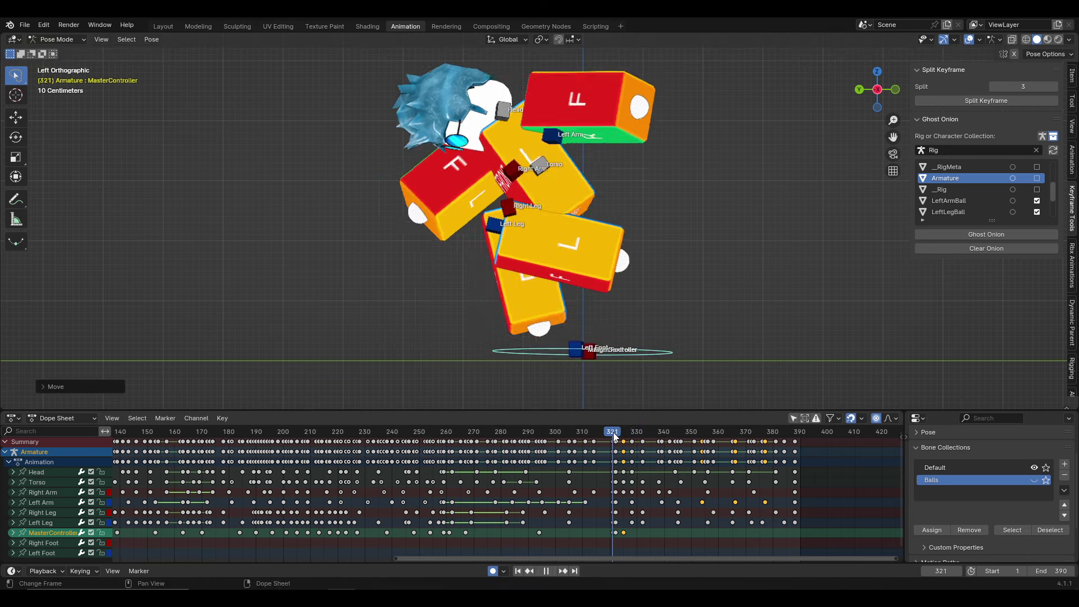
# Shift the MasterController slightly up and right, keying frames 329 and 339
pyautogui.moveTo(612, 433); pyautogui.dragTo(629, 436)
pyautogui.press('space')
pyautogui.press('g')
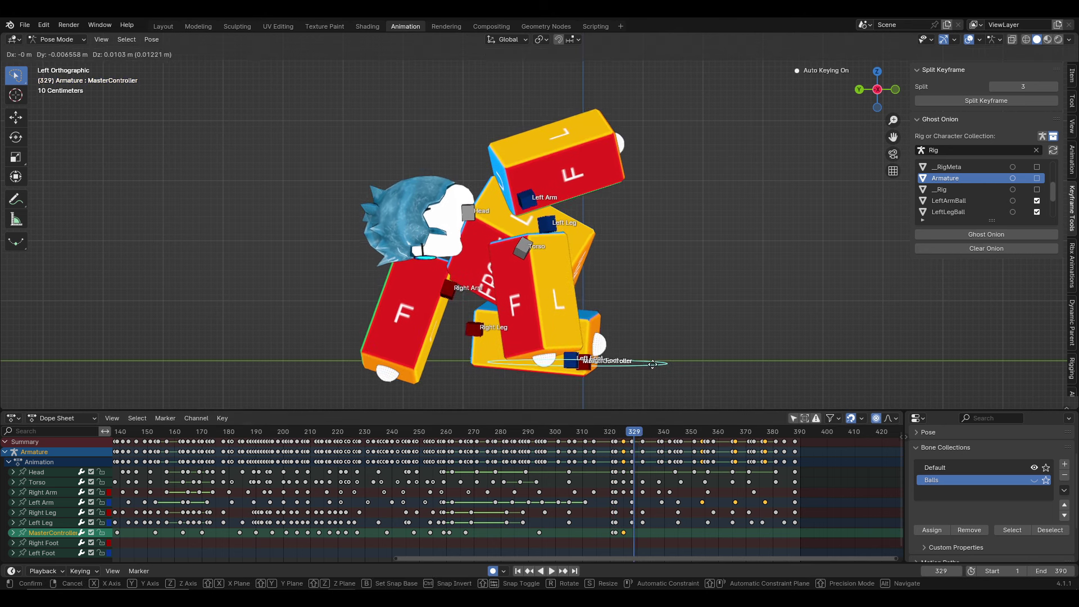
pyautogui.click(672, 339)
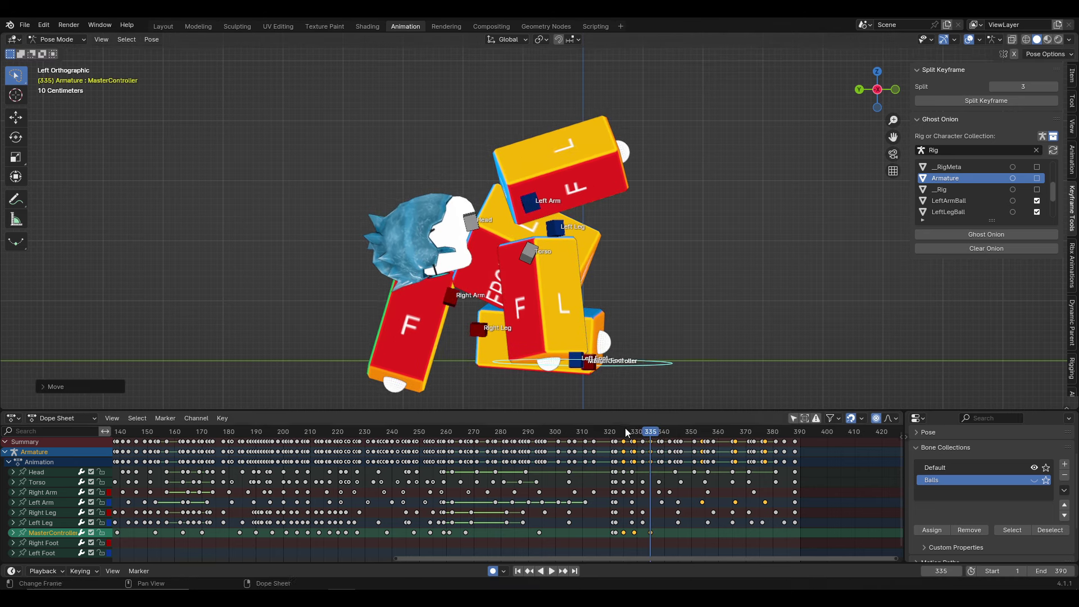
pyautogui.moveTo(625, 427)
pyautogui.mouseDown()
pyautogui.moveTo(602, 433)
pyautogui.moveTo(662, 433)
pyautogui.moveTo(597, 436)
pyautogui.mouseUp()
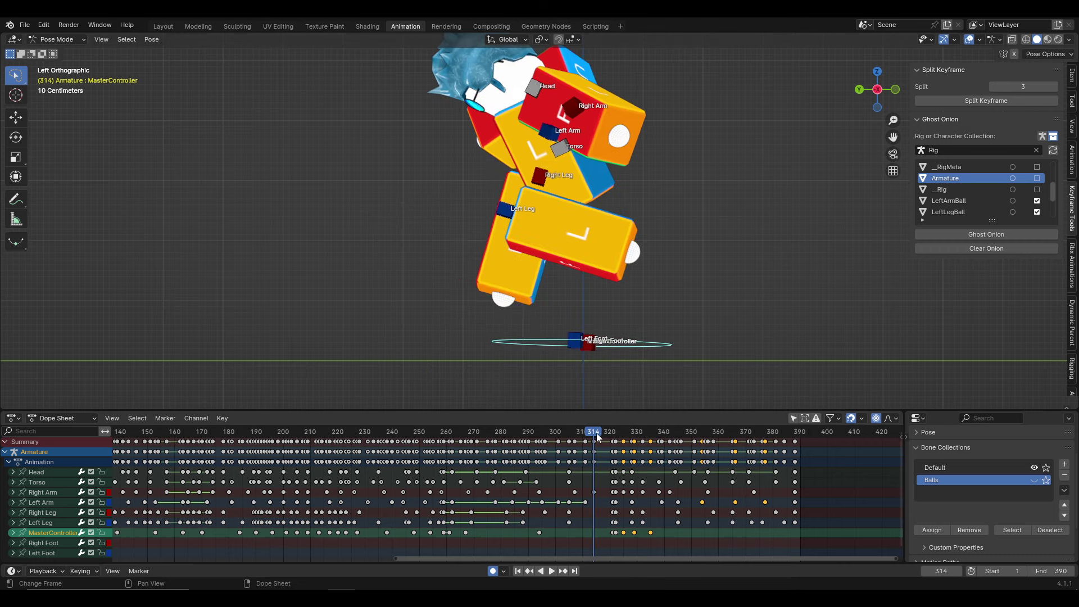
pyautogui.press('space')
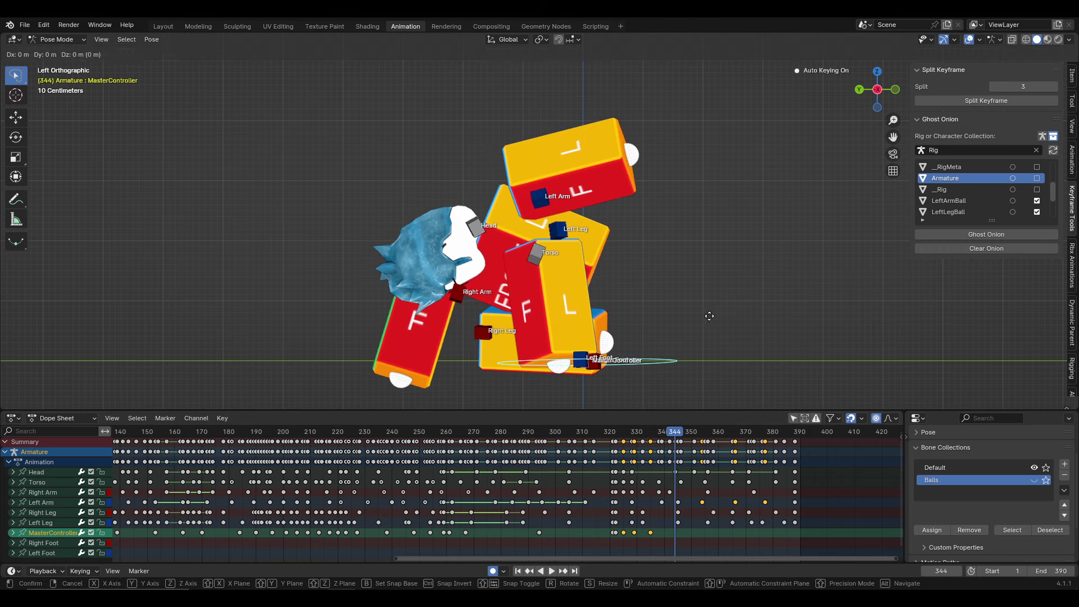
pyautogui.click(714, 315)
# Rotate the MasterController slightly across frames 344–380, keying frame 380
pyautogui.press('r')
pyautogui.moveTo(621, 431); pyautogui.dragTo(693, 432)
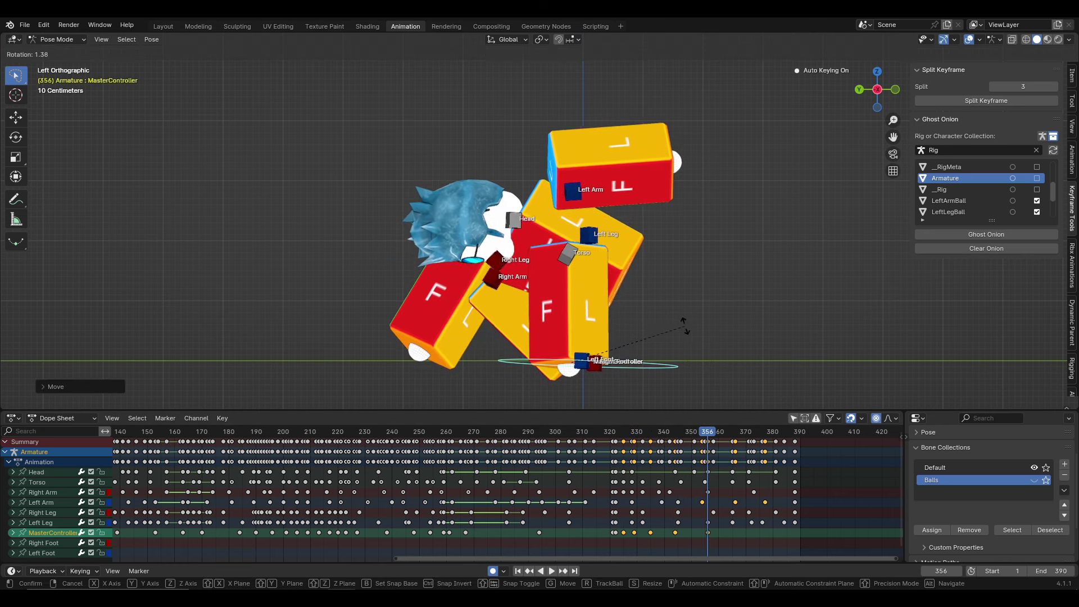
pyautogui.press('space')
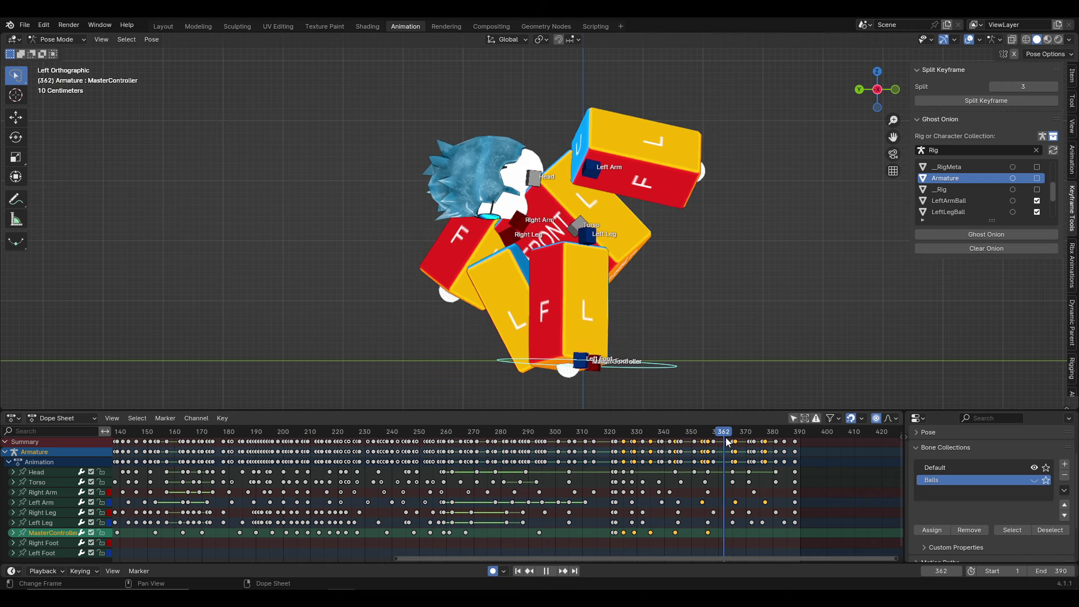
pyautogui.press('r')
pyautogui.press('space')
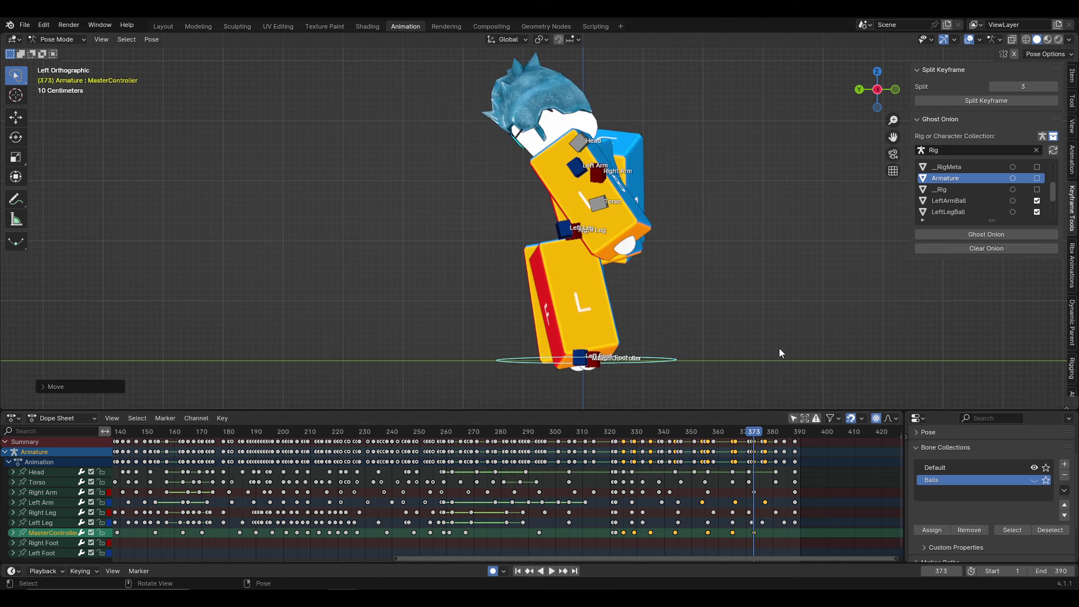
pyautogui.press('space')
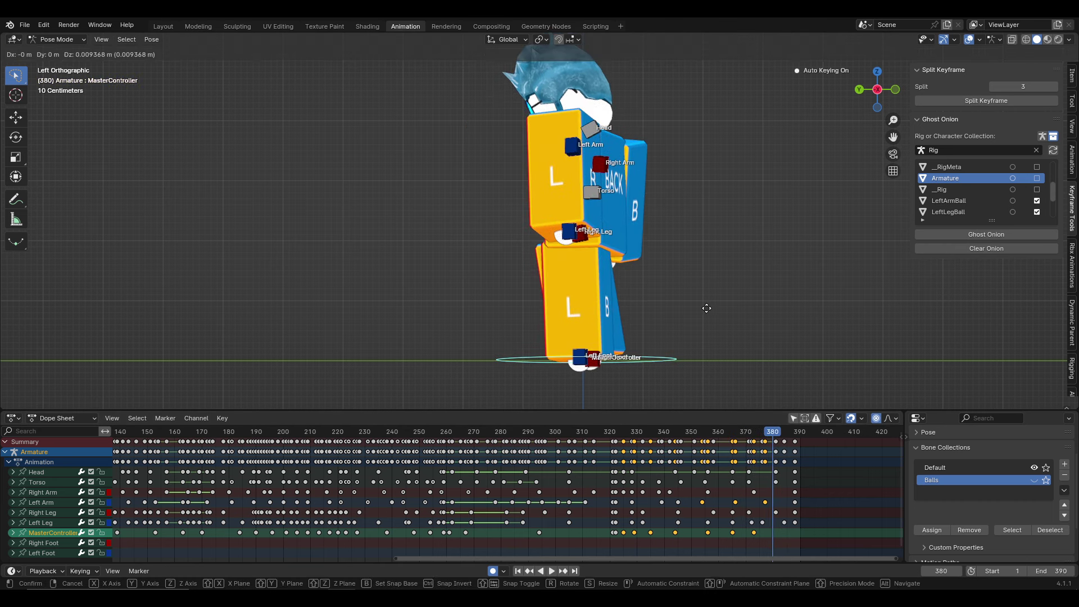
pyautogui.click(707, 308)
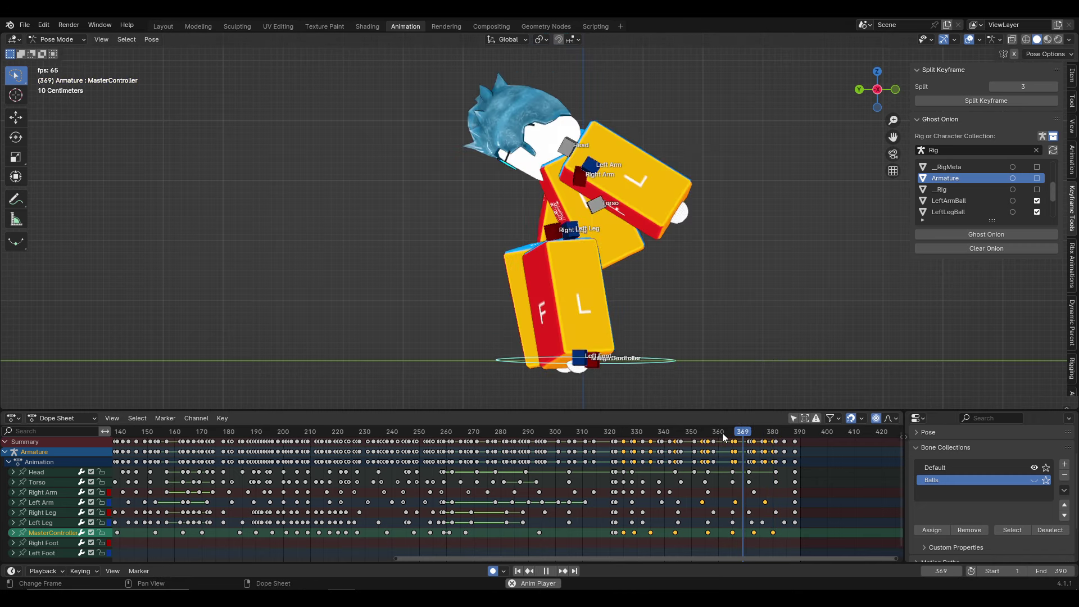
# Slide the MasterController's final key to about frame 389 and play it back in perspective
pyautogui.moveTo(723, 433); pyautogui.dragTo(800, 431)
pyautogui.moveTo(774, 532); pyautogui.dragTo(793, 533)
pyautogui.press('space')
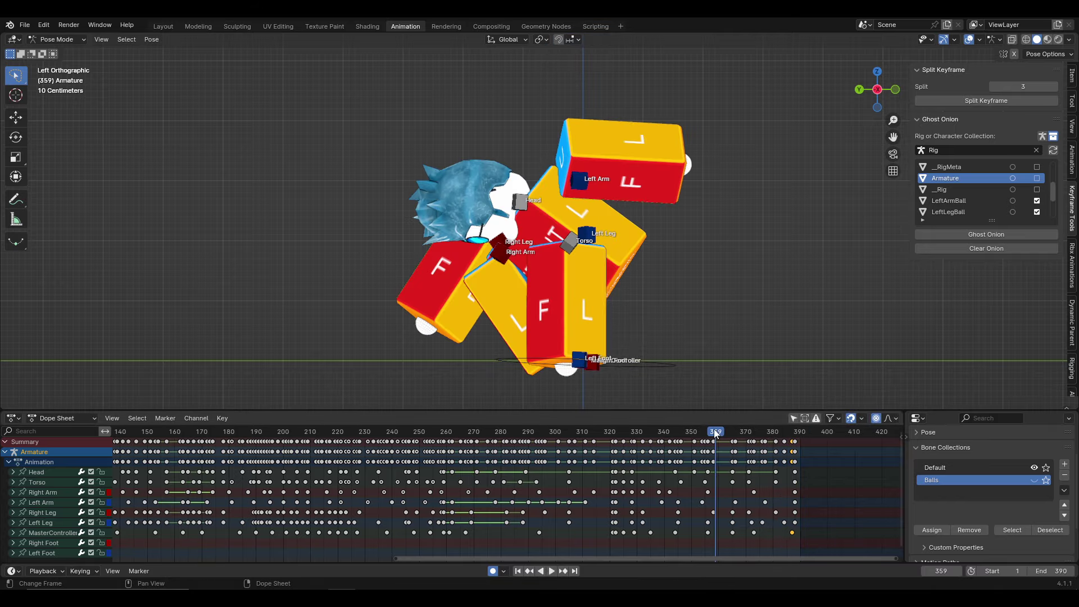
pyautogui.moveTo(714, 394)
pyautogui.mouseDown(button='middle')
pyautogui.moveTo(696, 310)
pyautogui.moveTo(767, 312)
pyautogui.mouseUp(button='middle')
pyautogui.moveTo(655, 405); pyautogui.dragTo(606, 300, button='middle')
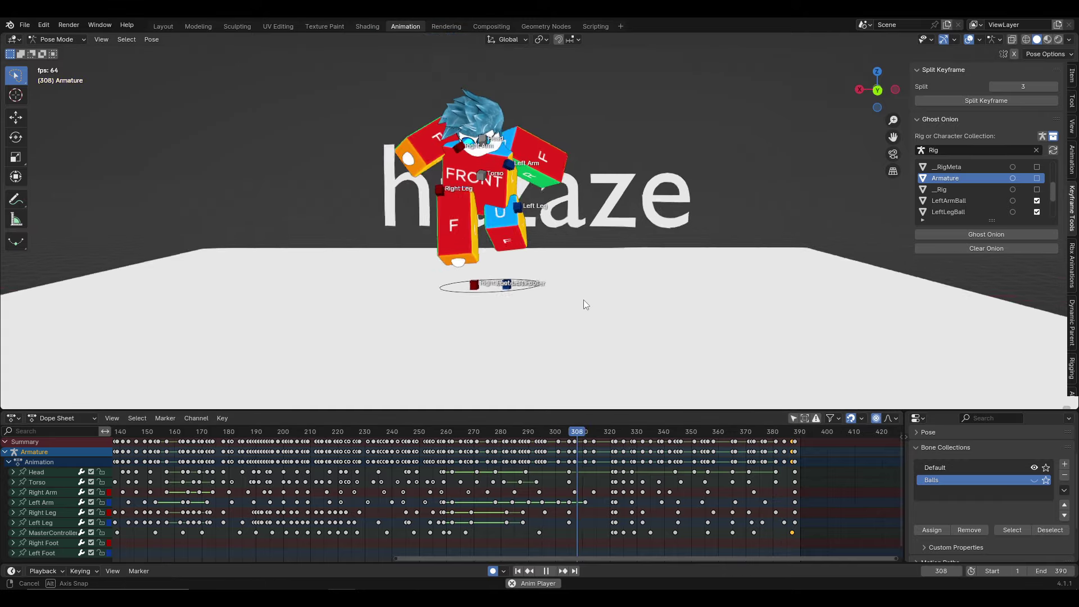
# Stop playback, switch to back orthographic view, and select the MasterController
pyautogui.click(600, 434)
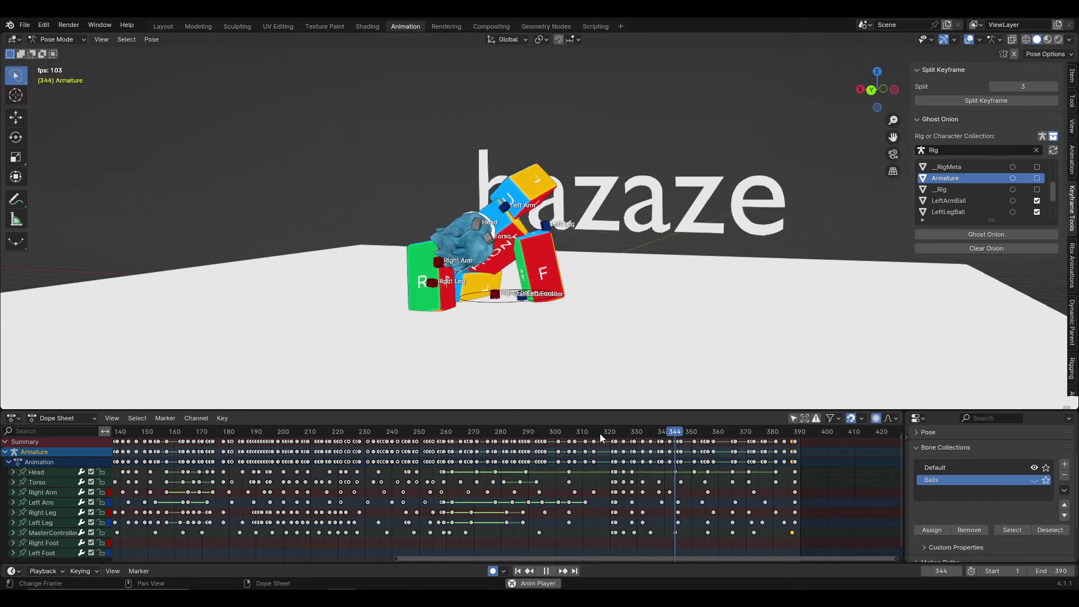
pyautogui.click(599, 434)
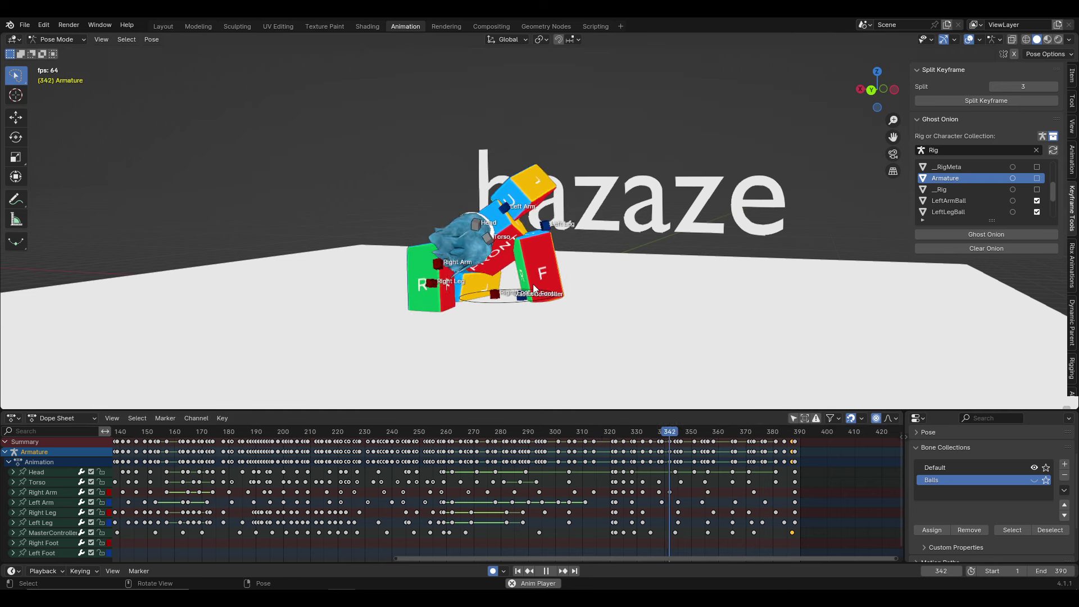
pyautogui.moveTo(646, 382); pyautogui.dragTo(918, 99, button='middle')
pyautogui.press('space')
pyautogui.click(885, 90)
pyautogui.click(495, 302)
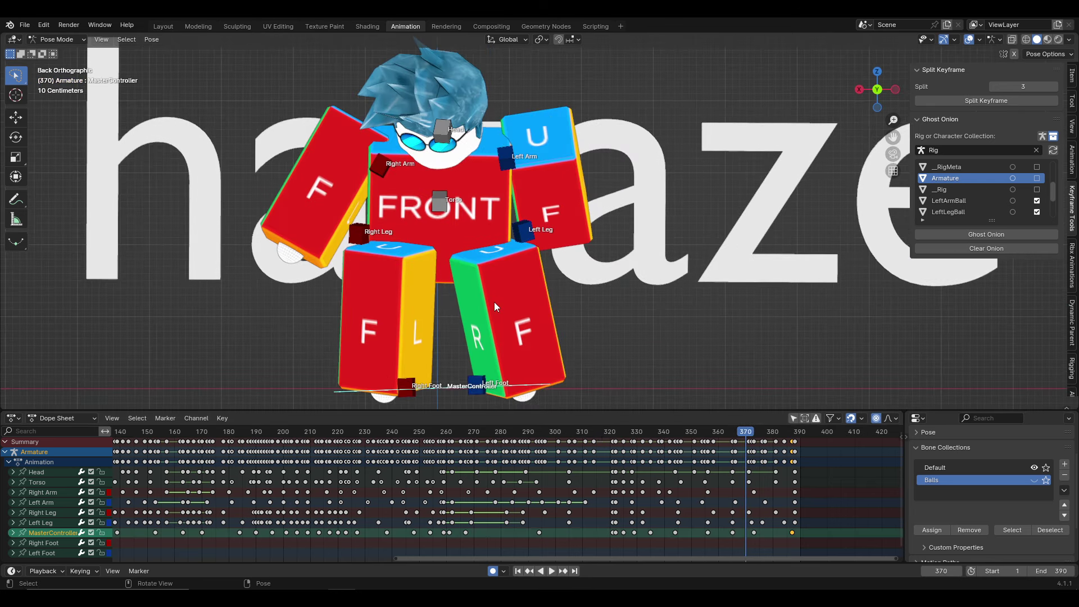
pyautogui.scroll(5, 495, 302)
# Move the MasterController to key new positions at frames 325 and 335, then replay
pyautogui.click(606, 431)
pyautogui.press('space')
pyautogui.moveTo(606, 432); pyautogui.dragTo(653, 447)
pyautogui.press('g')
pyautogui.click(602, 368)
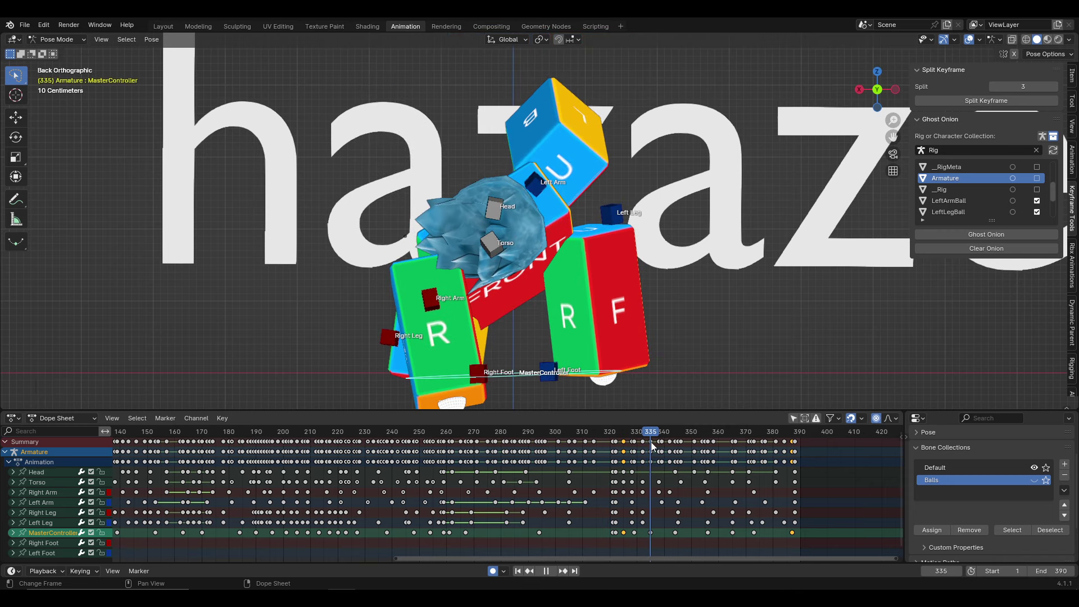
pyautogui.click(655, 330)
pyautogui.press('space')
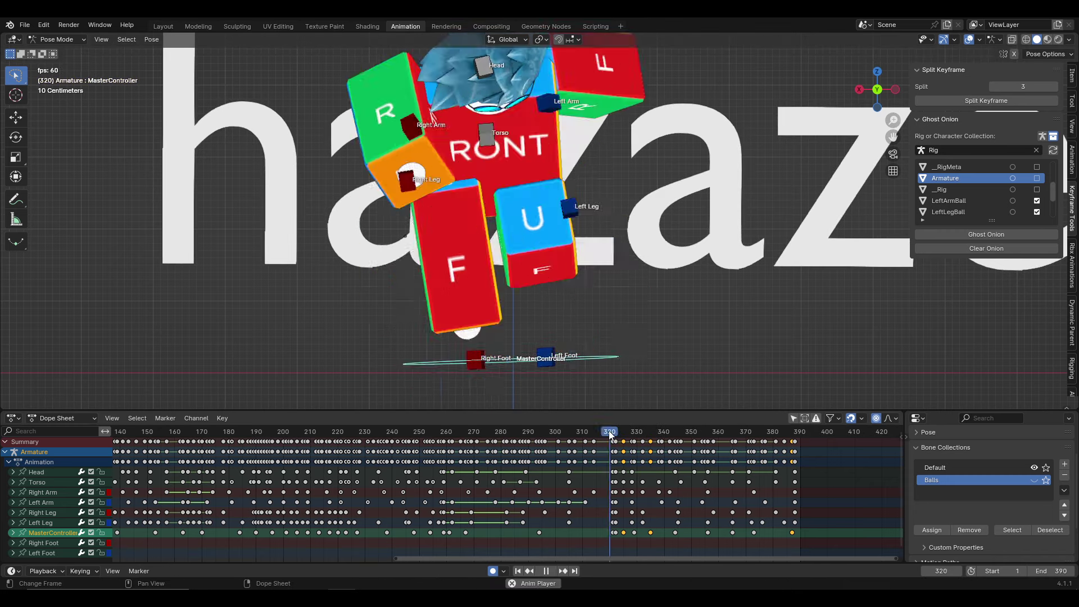
pyautogui.moveTo(585, 382)
pyautogui.mouseDown(button='middle')
pyautogui.moveTo(555, 329)
pyautogui.moveTo(638, 319)
pyautogui.moveTo(588, 431)
pyautogui.moveTo(654, 288)
pyautogui.moveTo(518, 275)
pyautogui.moveTo(545, 254)
pyautogui.moveTo(589, 278)
pyautogui.mouseUp(button='middle')
# Save the blend file and stop playback near frame 328
pyautogui.hotkey('ctrl', 's')
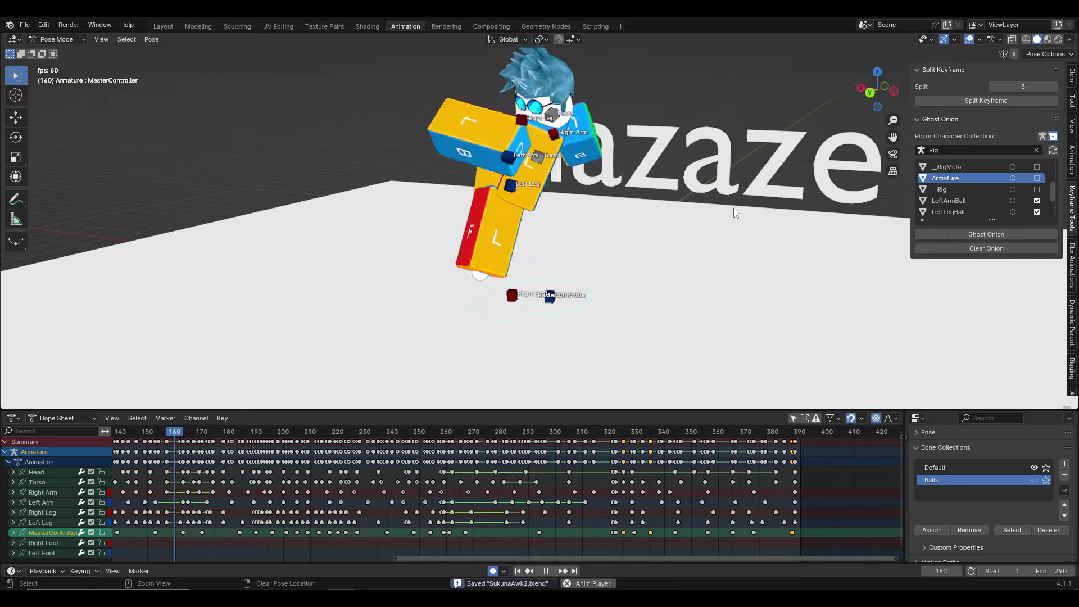
pyautogui.moveTo(799, 118); pyautogui.dragTo(700, 163, button='middle')
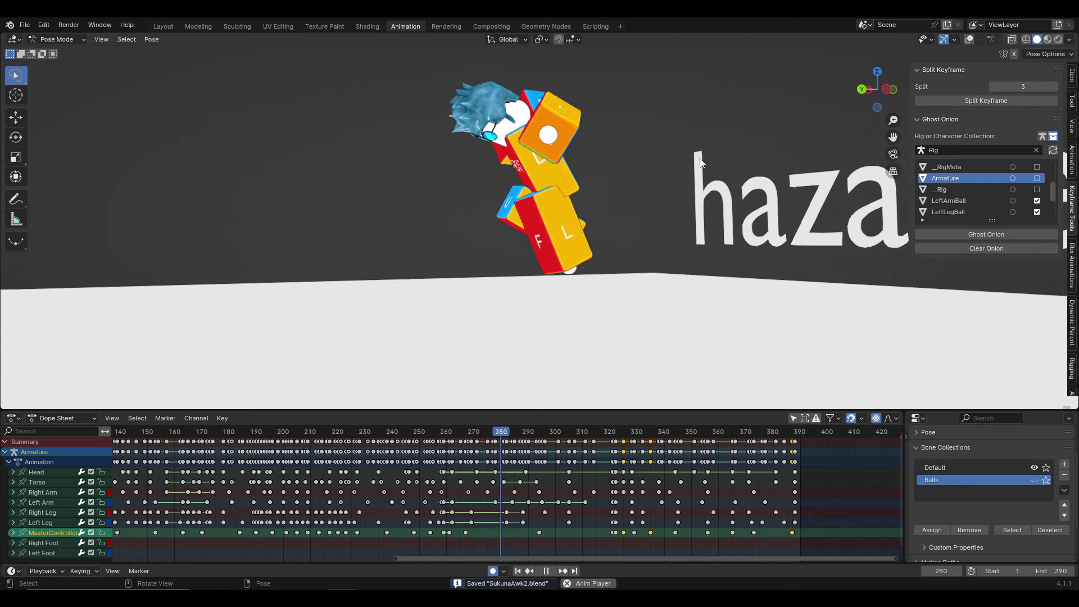
pyautogui.click(621, 427)
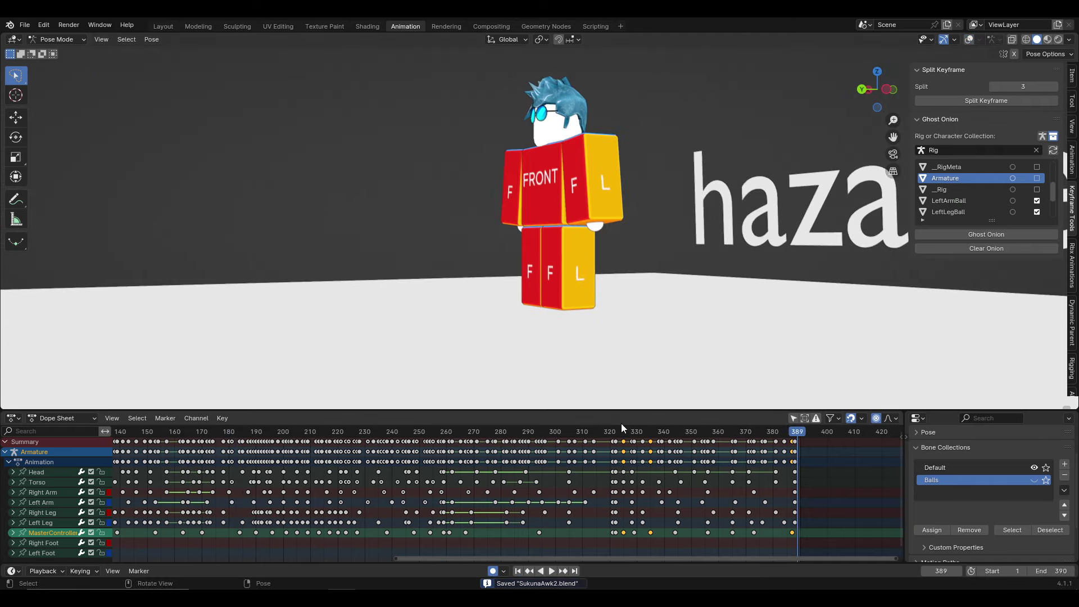
pyautogui.click(632, 430)
pyautogui.press('space')
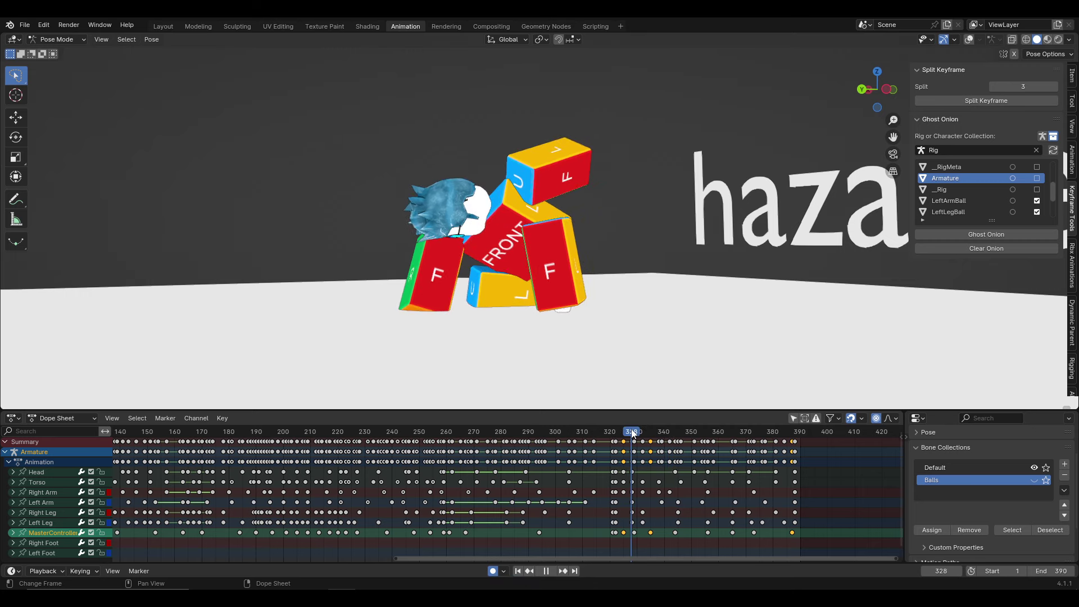
pyautogui.moveTo(618, 338)
pyautogui.mouseDown(button='middle')
pyautogui.moveTo(563, 330)
pyautogui.moveTo(884, 83)
pyautogui.mouseUp(button='middle')
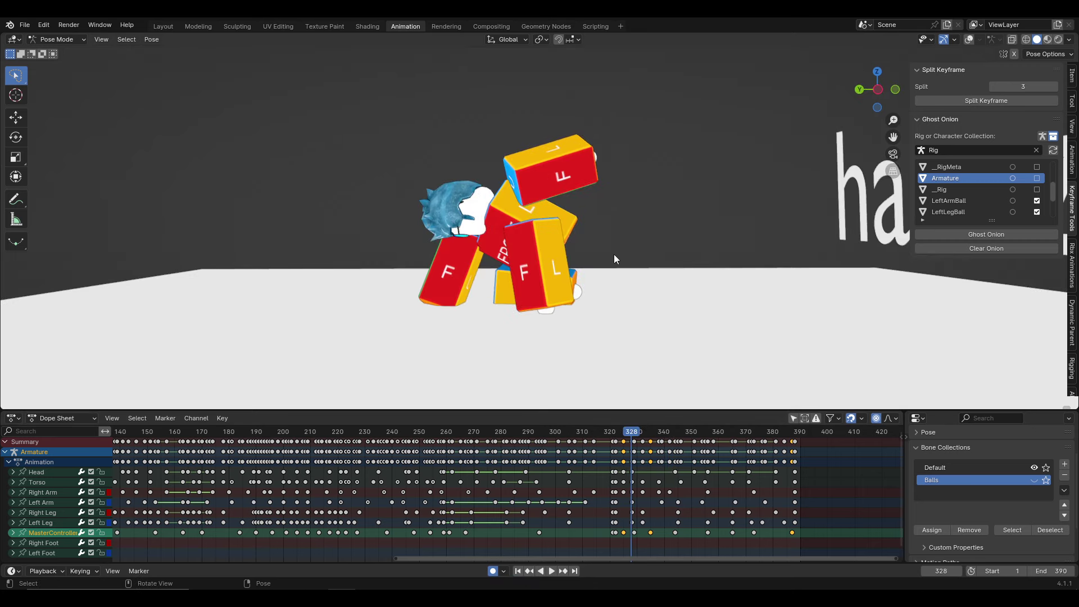
pyautogui.moveTo(641, 390); pyautogui.dragTo(625, 443, button='middle')
# Move the MasterController along Z at frame 329, replay the ending, and return to frame one
pyautogui.click(636, 431)
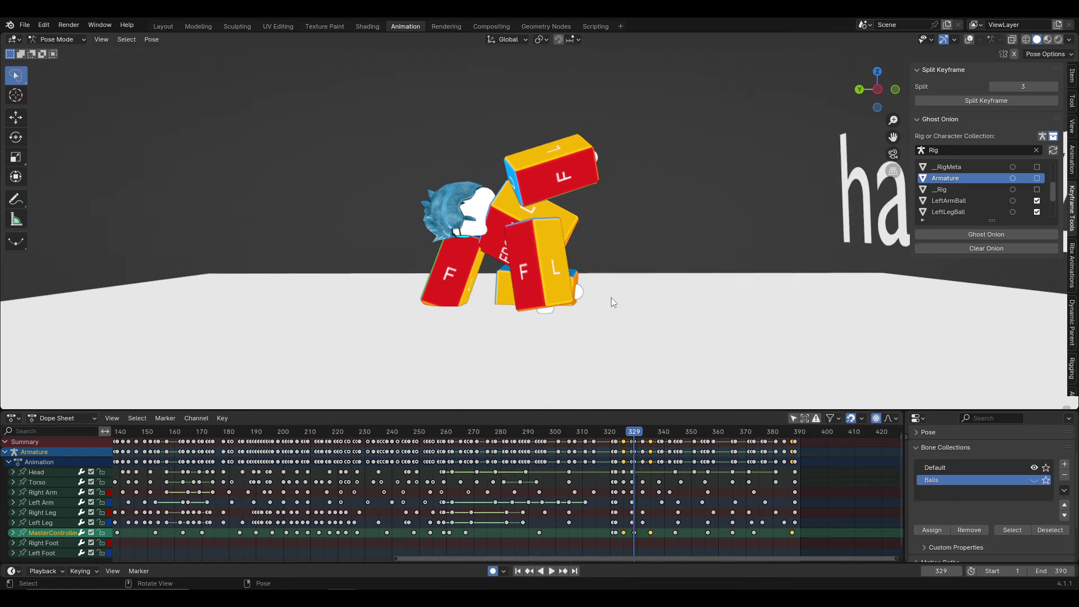
pyautogui.press('g')
pyautogui.press('z')
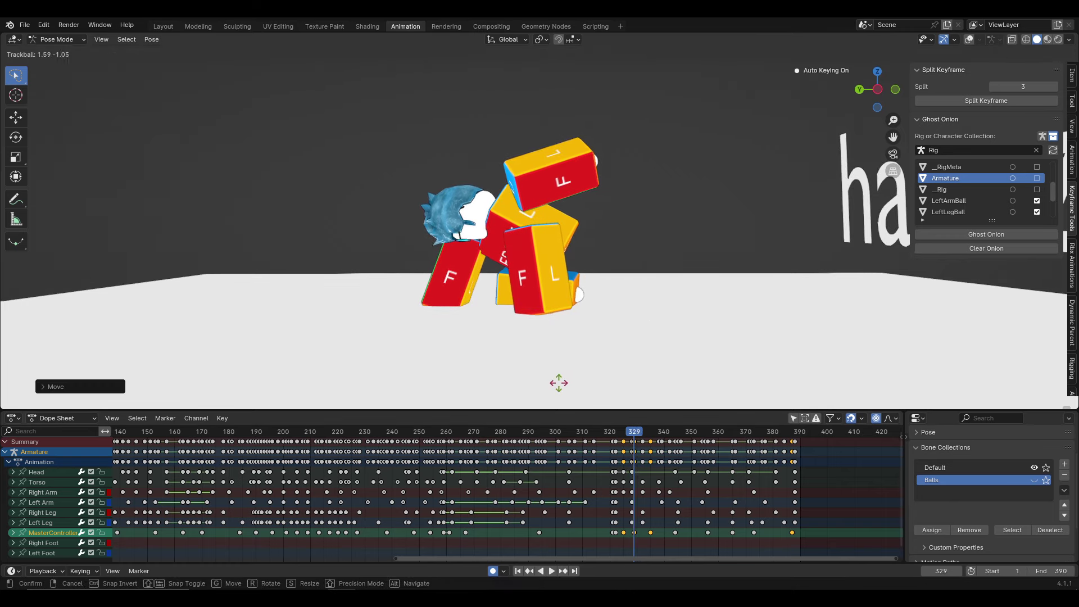
pyautogui.press('space')
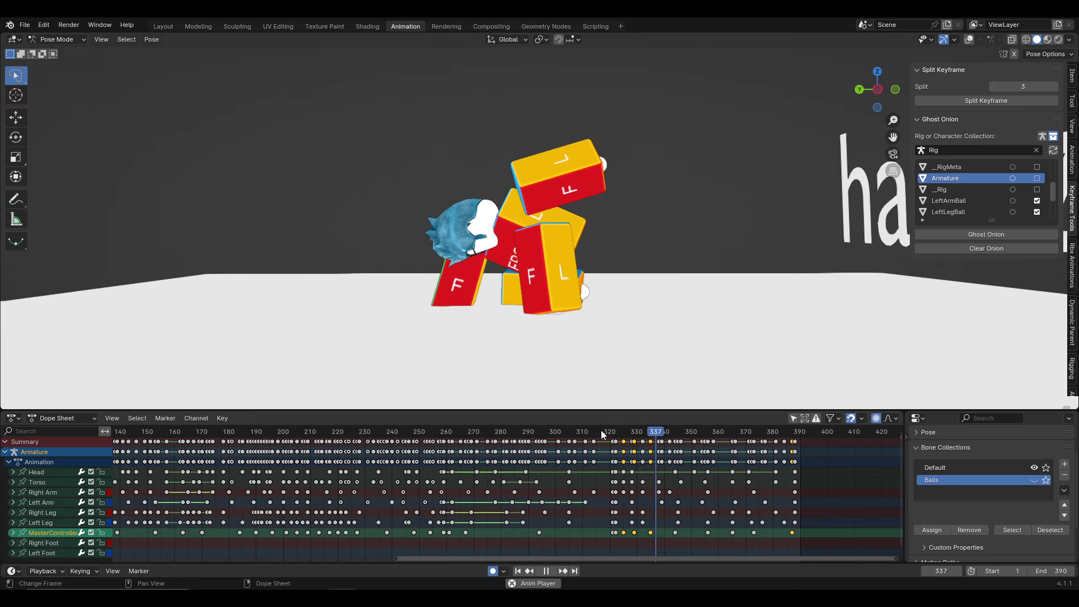
pyautogui.moveTo(601, 430); pyautogui.dragTo(647, 436)
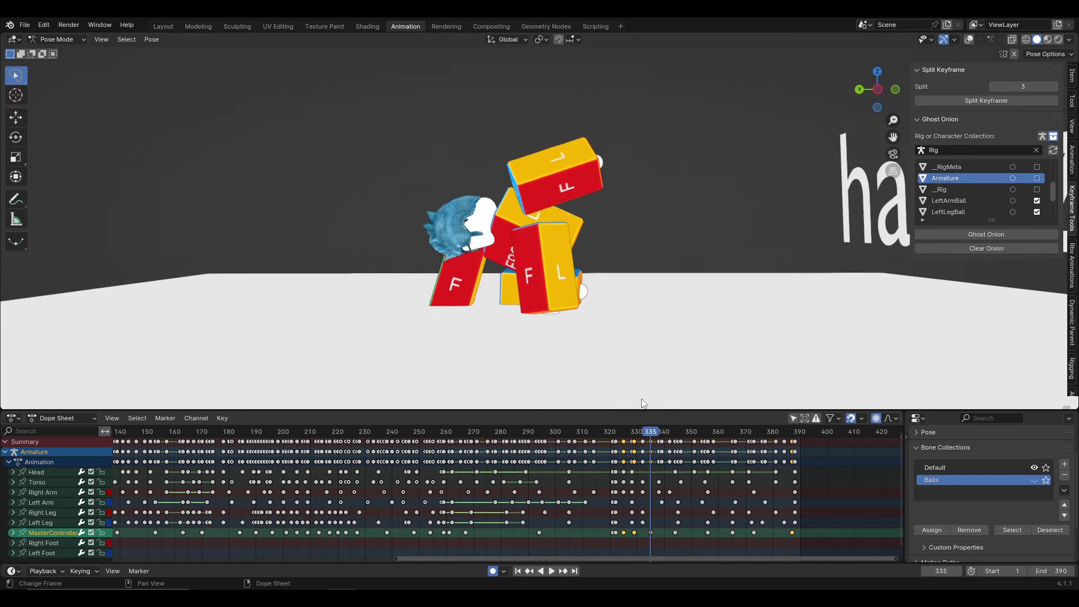
pyautogui.press('space')
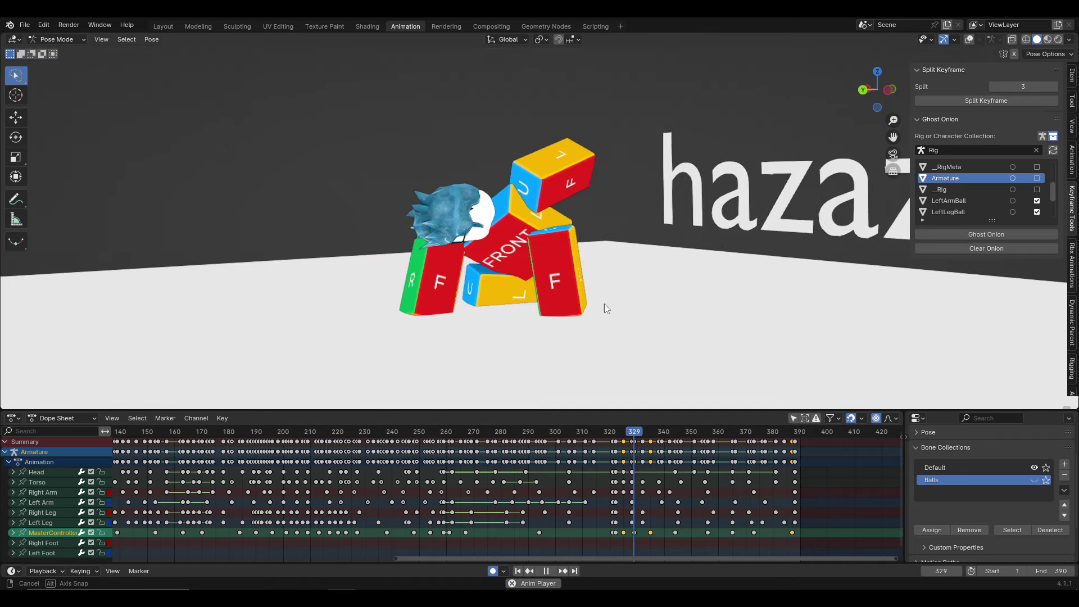
pyautogui.moveTo(580, 431); pyautogui.dragTo(566, 434)
pyautogui.moveTo(646, 314)
pyautogui.mouseDown(button='middle')
pyautogui.moveTo(603, 243)
pyautogui.moveTo(533, 268)
pyautogui.moveTo(686, 249)
pyautogui.moveTo(646, 258)
pyautogui.moveTo(681, 171)
pyautogui.mouseUp(button='middle')
pyautogui.hotkey('shift', 'Left')
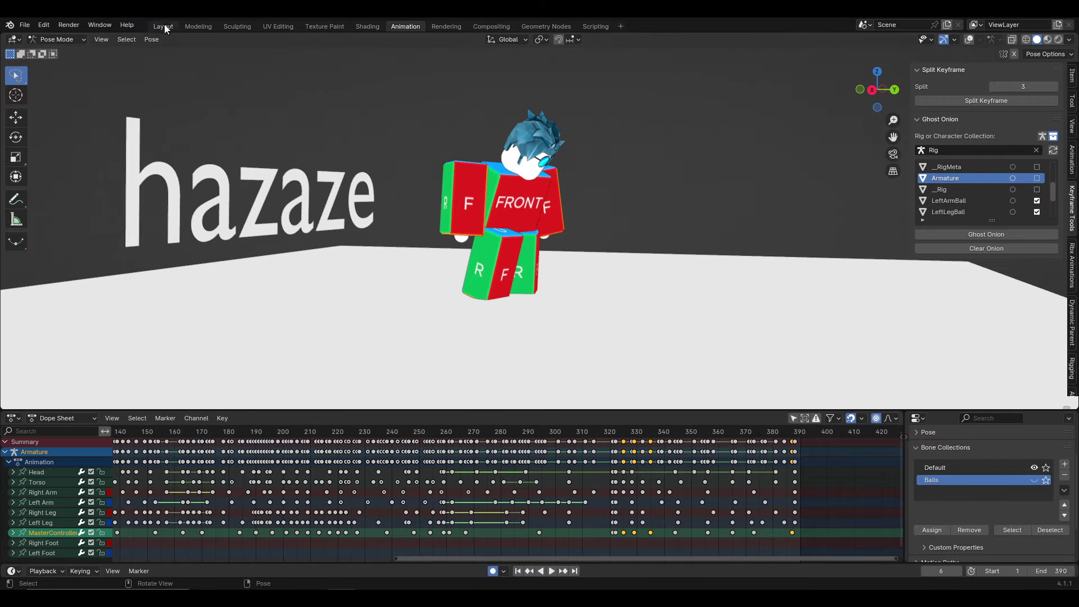
# Clear the outliner name filter, collapse the Rig collection, and return to the Animation workspace
pyautogui.click(163, 26)
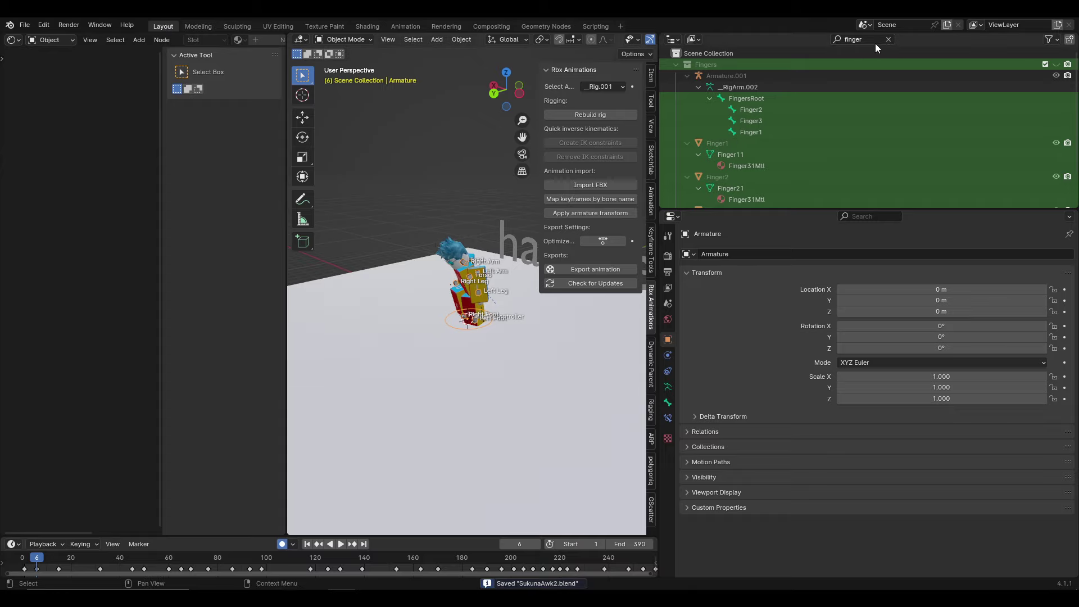
pyautogui.press('BackSpace')
pyautogui.click(676, 64)
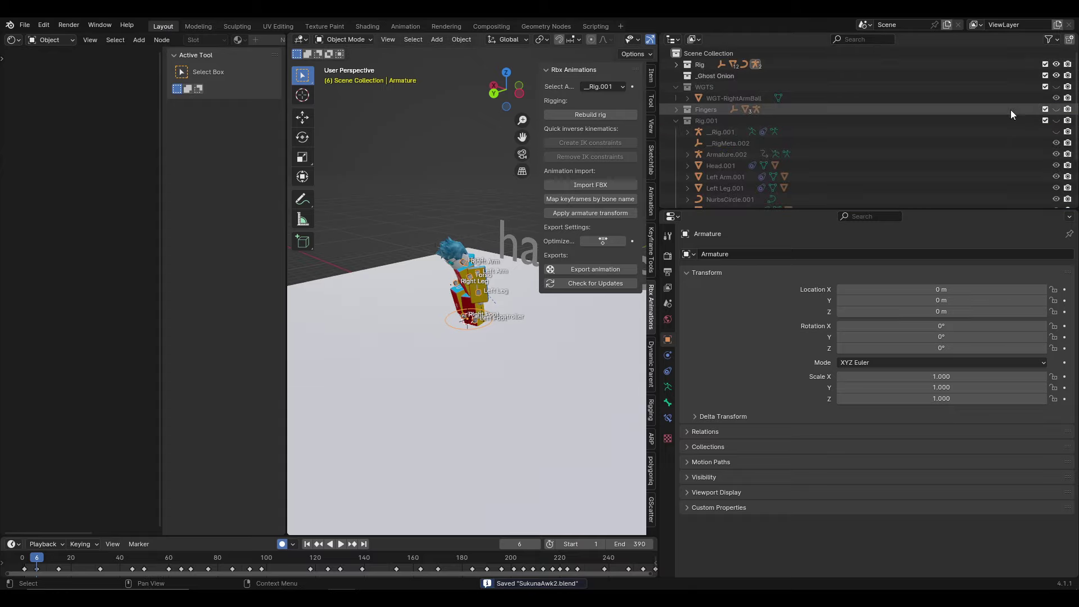
pyautogui.click(454, 25)
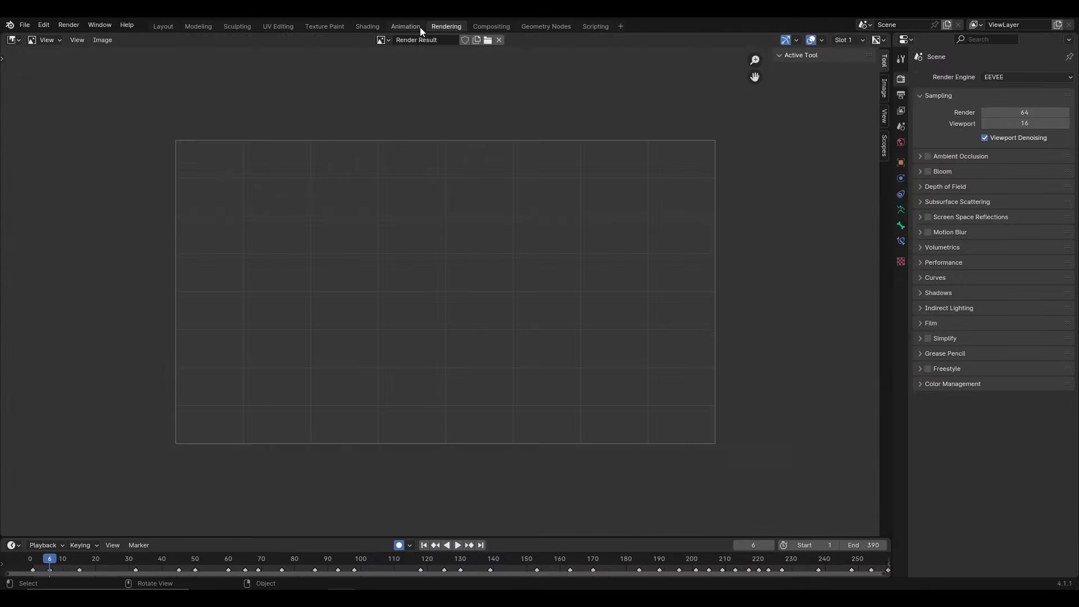
pyautogui.click(420, 27)
# Maximize the 3D view, hide the N-panel, and watch the animation play while orbiting
pyautogui.hotkey('ctrl', 'space')
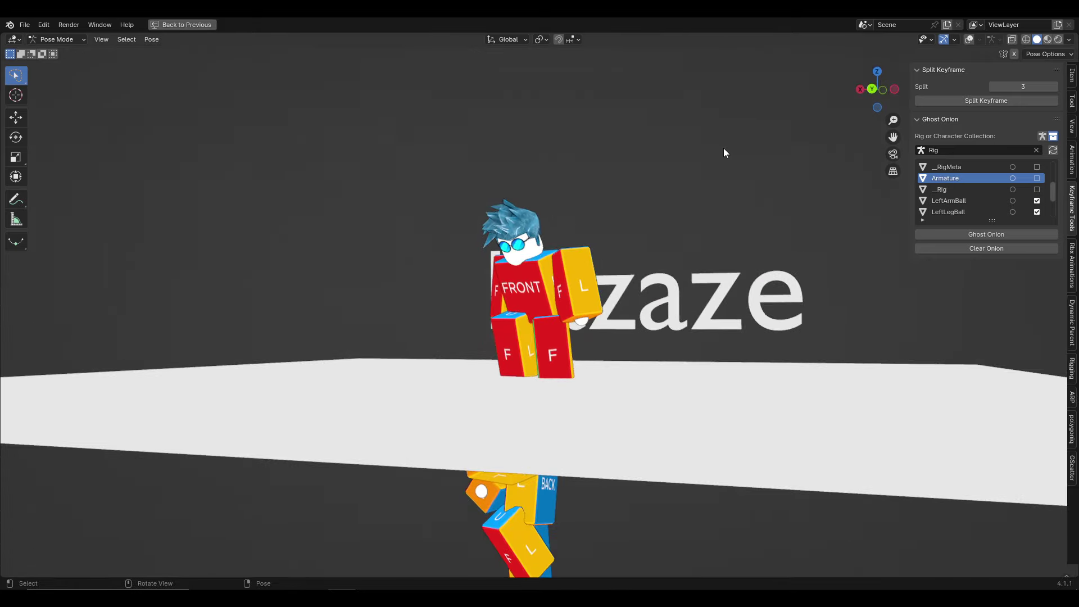
pyautogui.press('n')
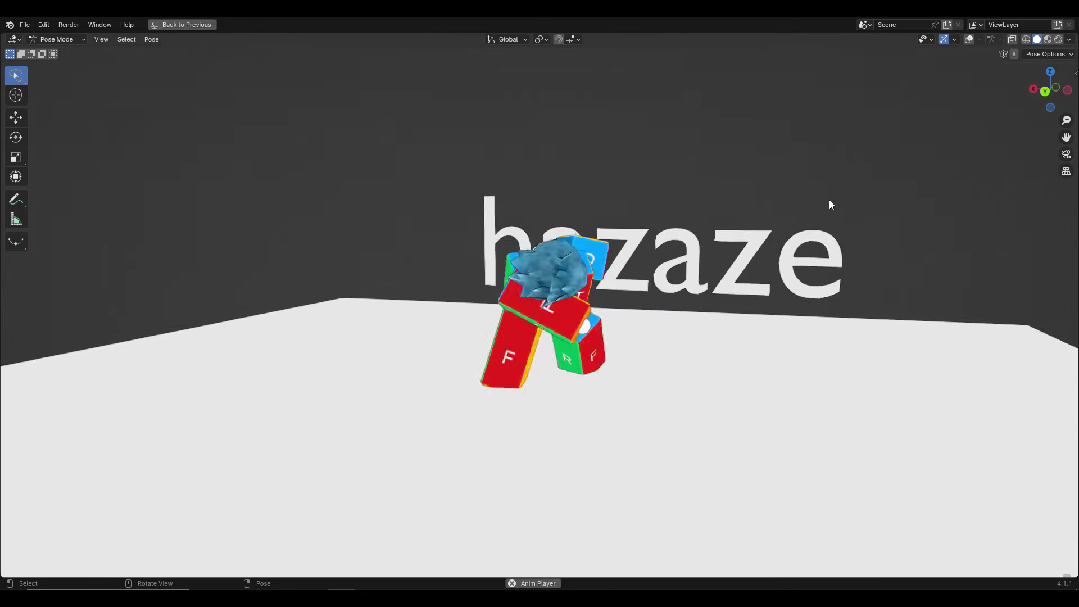
pyautogui.moveTo(828, 191)
pyautogui.mouseDown(button='middle')
pyautogui.moveTo(824, 219)
pyautogui.moveTo(939, 206)
pyautogui.moveTo(968, 217)
pyautogui.moveTo(864, 217)
pyautogui.mouseUp(button='middle')
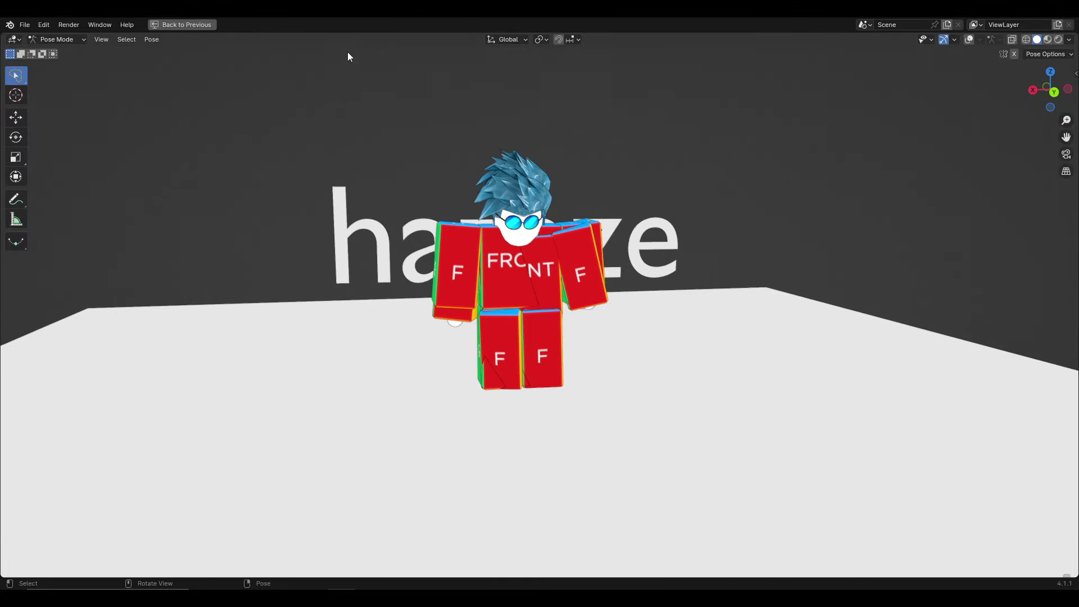
pyautogui.click(163, 24)
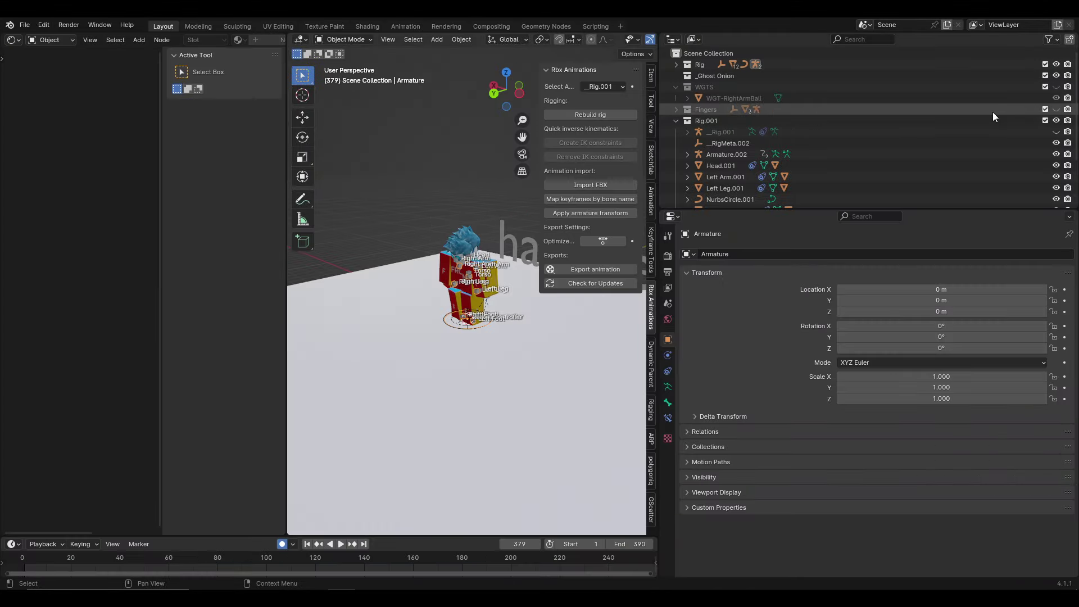
pyautogui.click(405, 26)
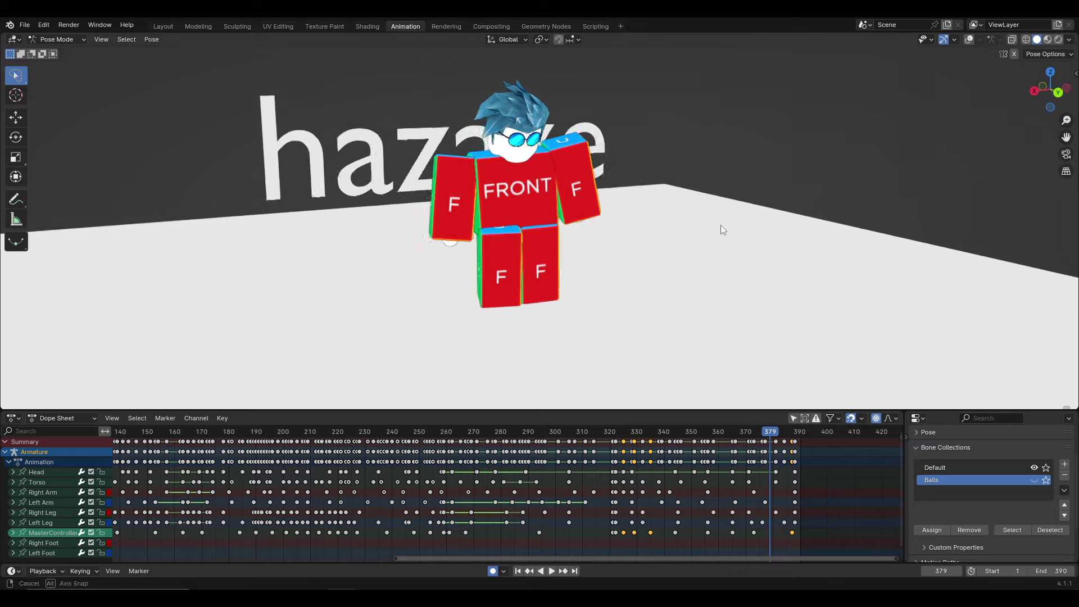
pyautogui.hotkey('ctrl', 'space')
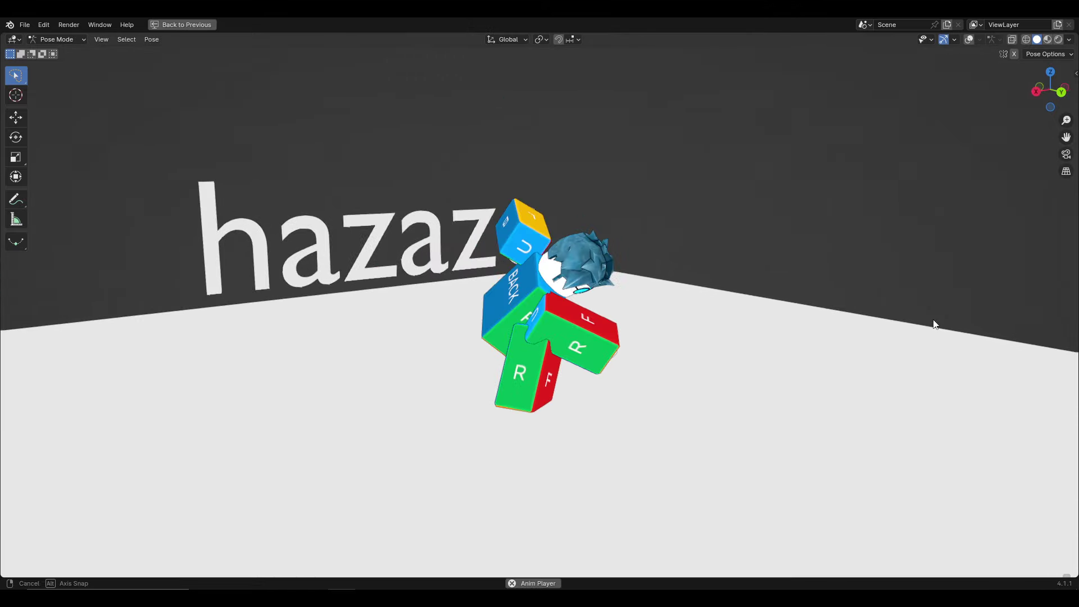
pyautogui.moveTo(936, 325); pyautogui.dragTo(942, 326, button='middle')
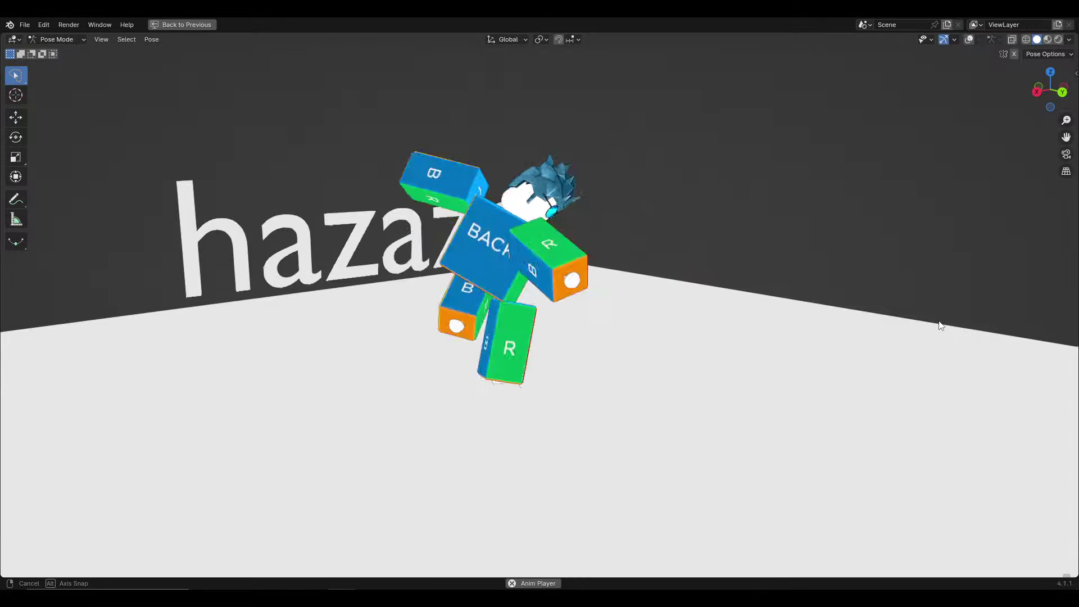